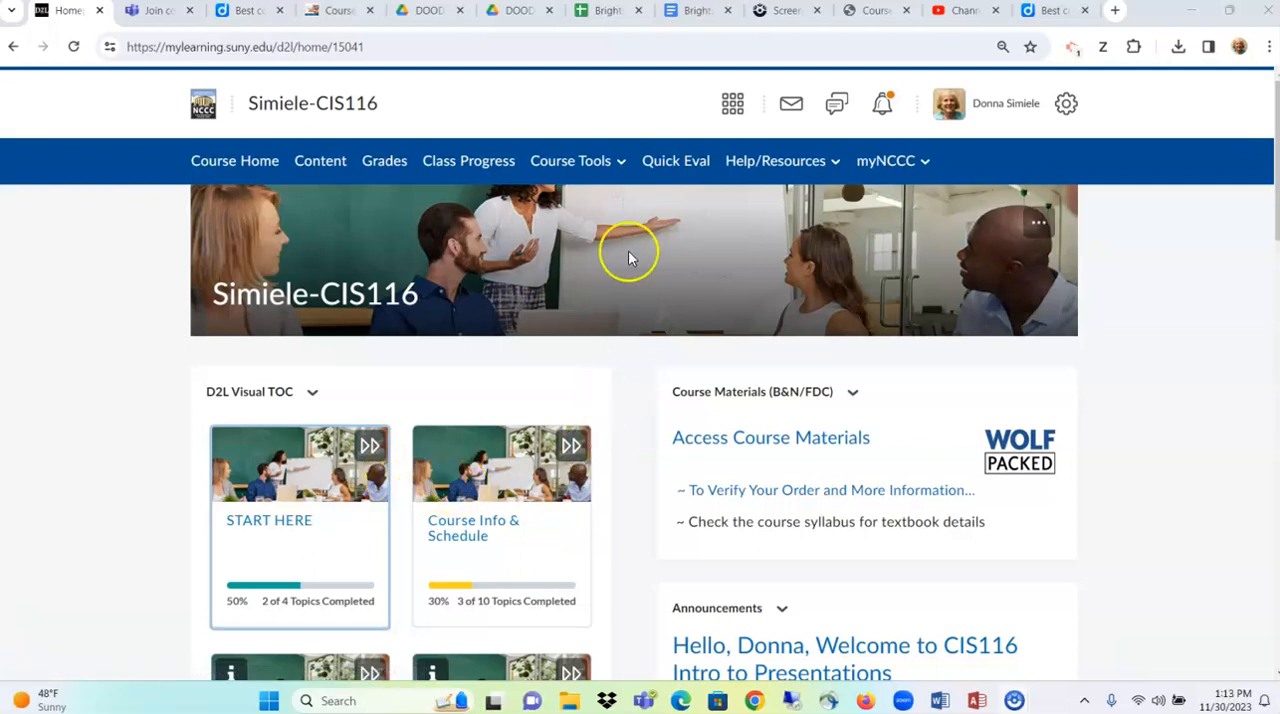
# - Open the course administration page and go to the course's Rubrics list
pyautogui.click(576, 166)
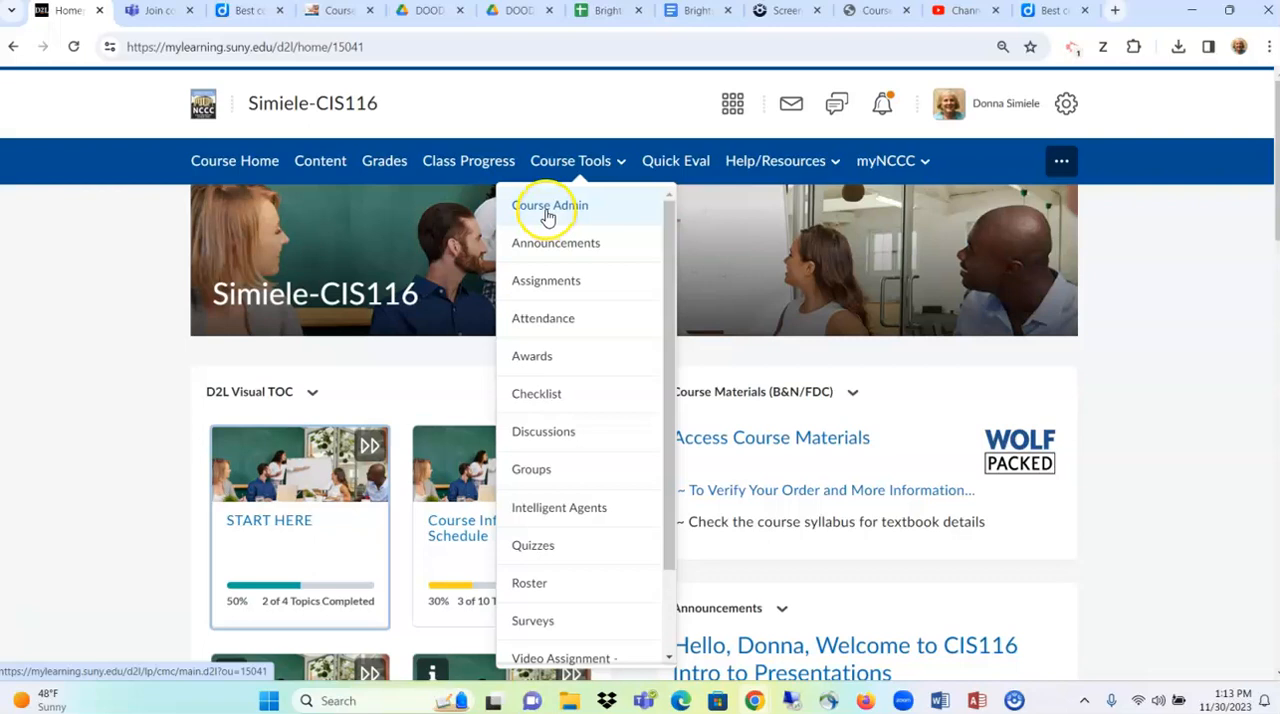
pyautogui.click(547, 210)
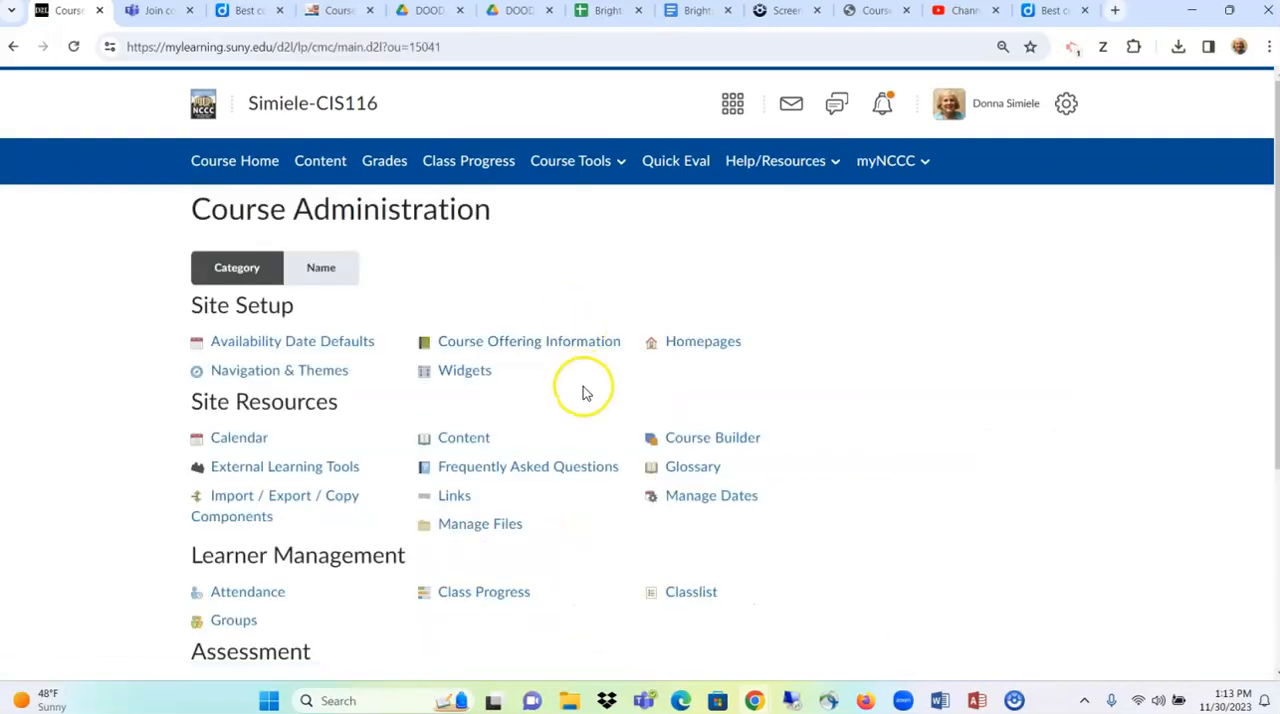
pyautogui.scroll(-3, 583, 388)
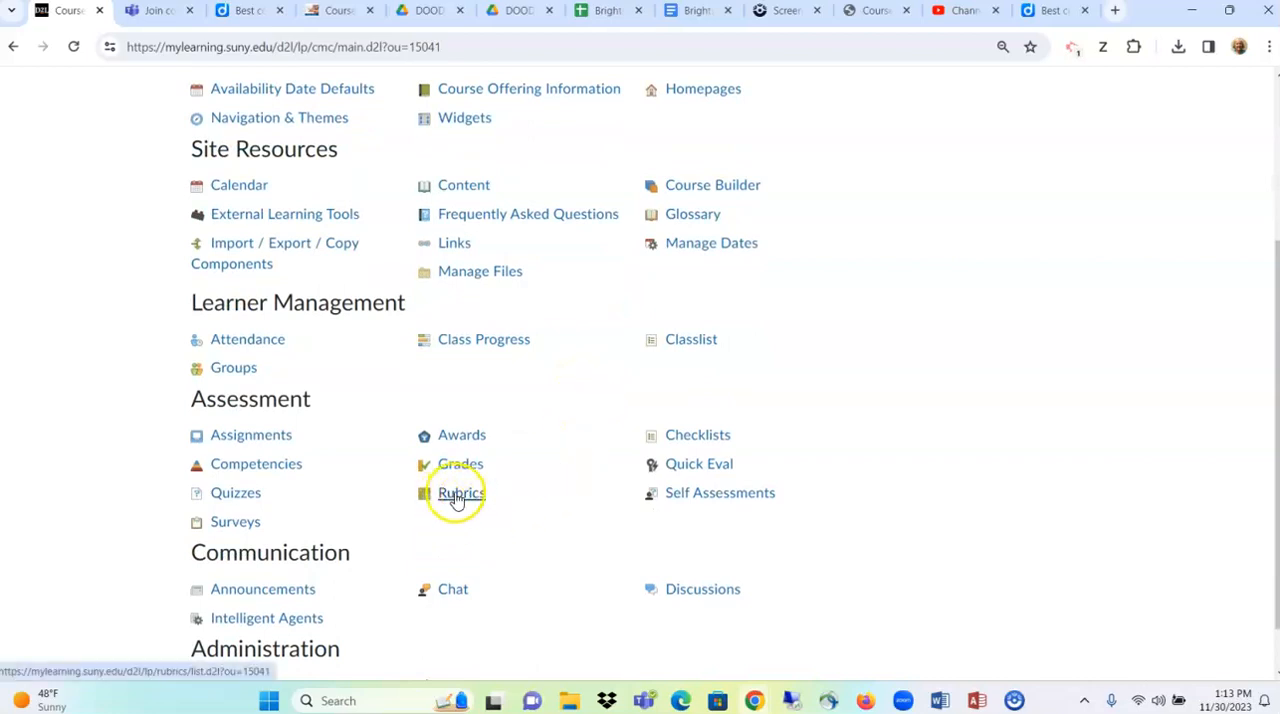
pyautogui.click(474, 504)
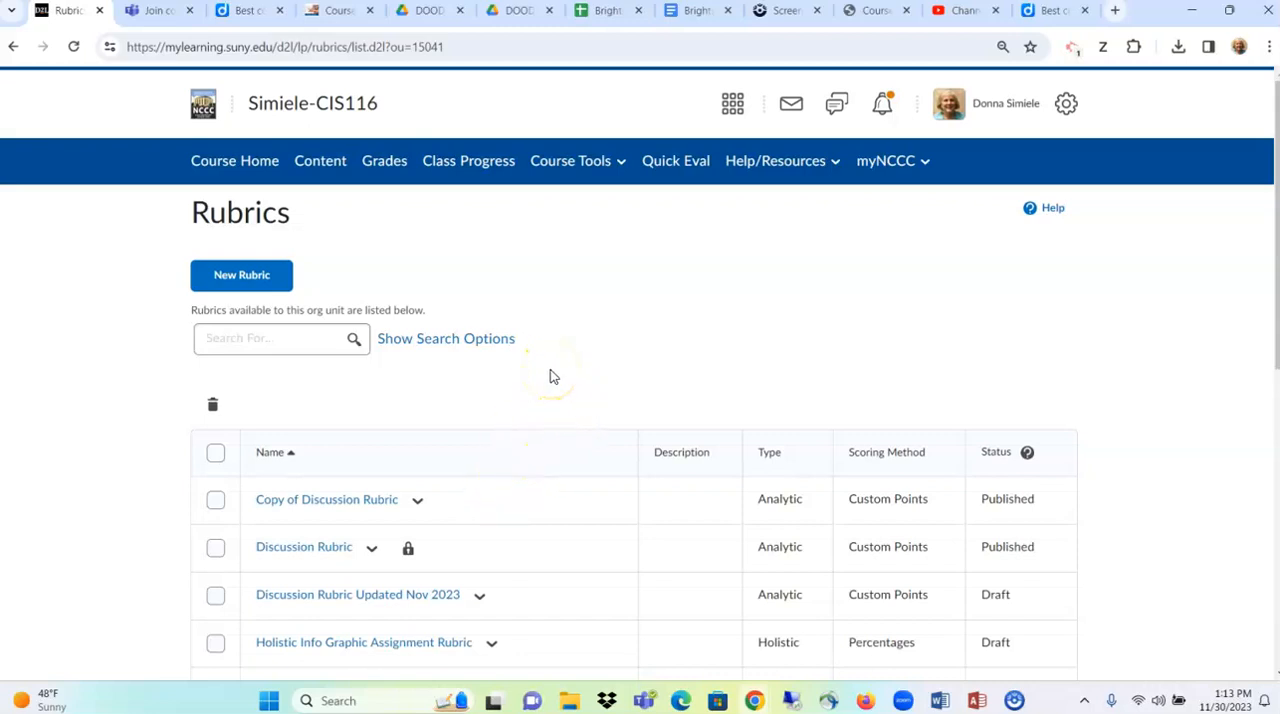
# - Check the lock on the Discussion Rubric and look over the actions available for it
pyautogui.scroll(-2, 553, 376)
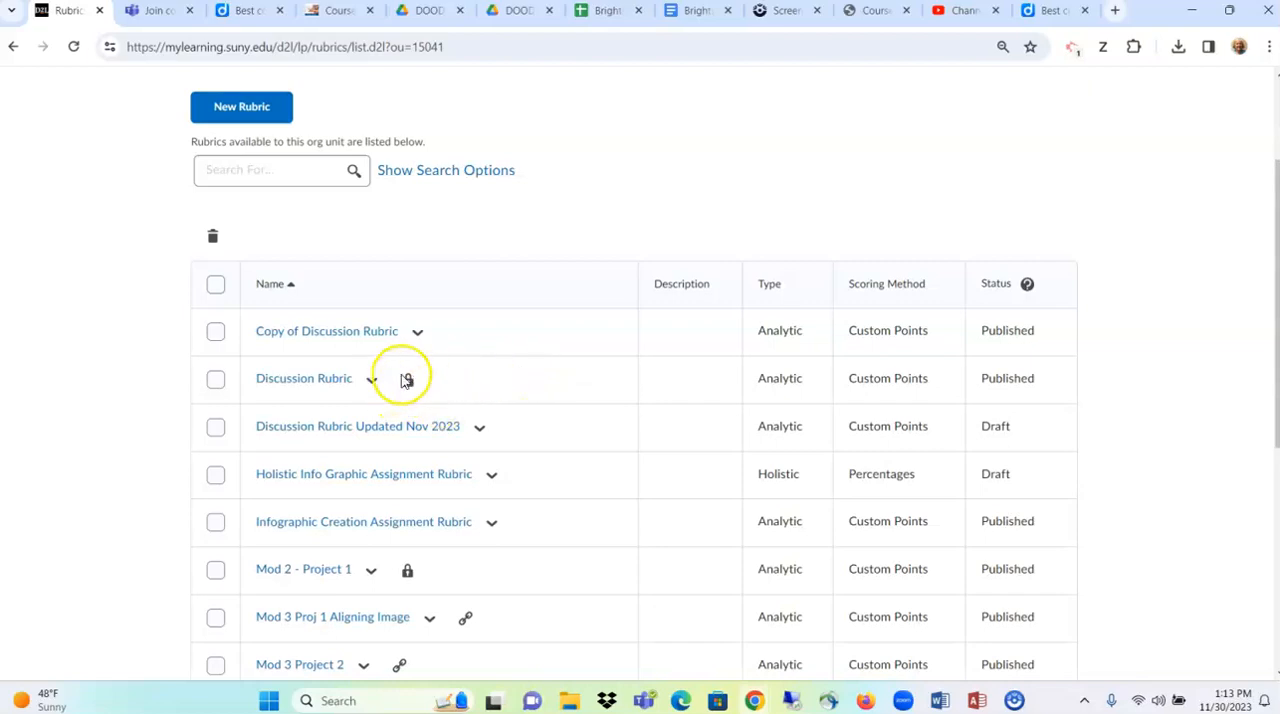
pyautogui.moveTo(408, 390)
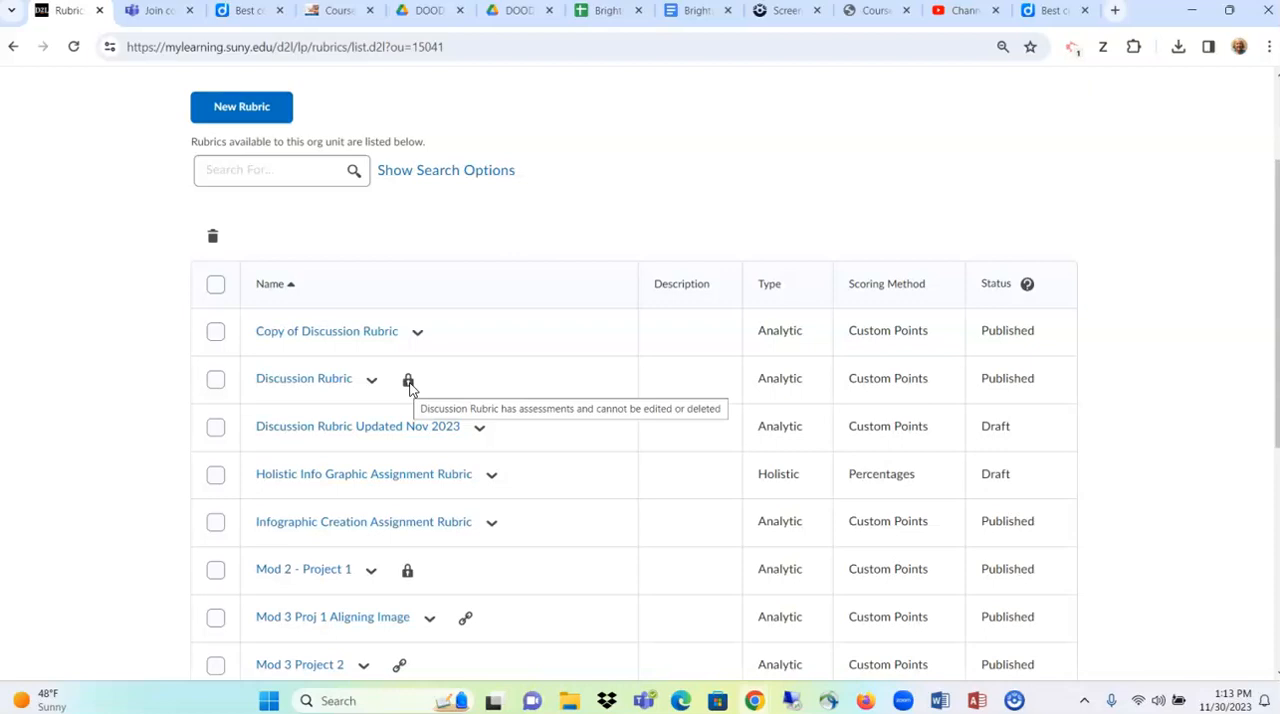
pyautogui.click(371, 379)
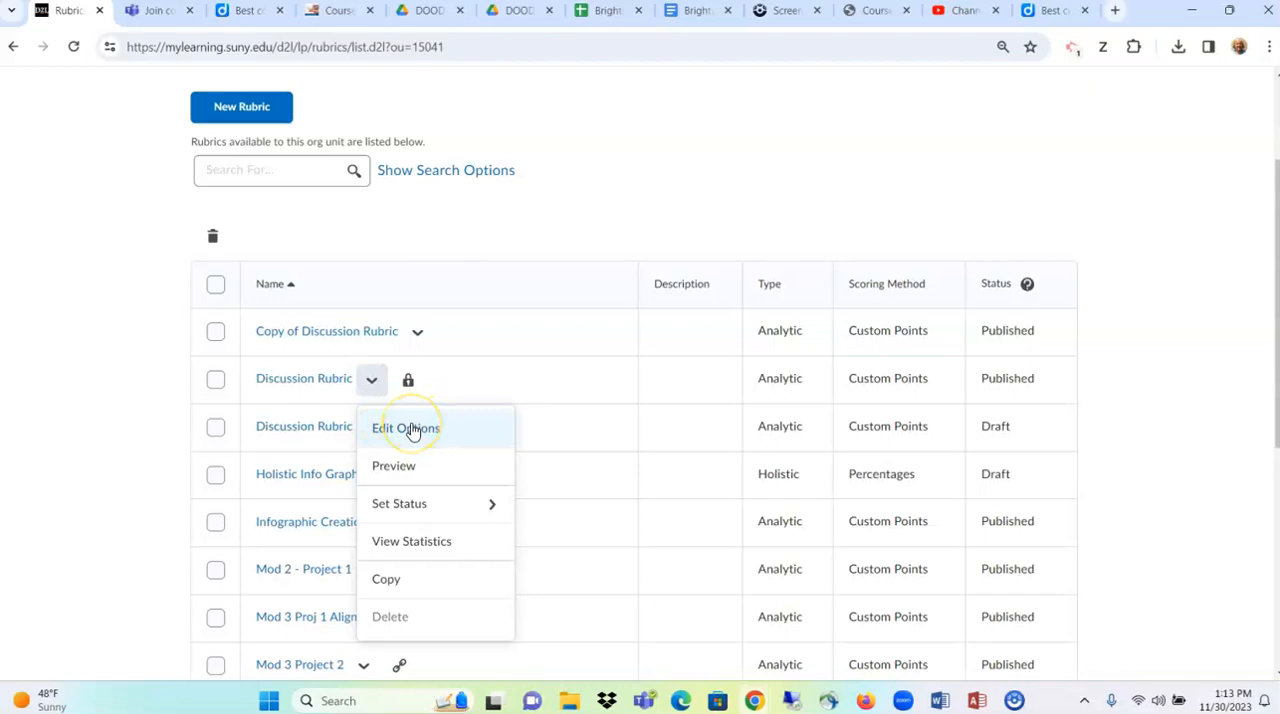
pyautogui.click(371, 381)
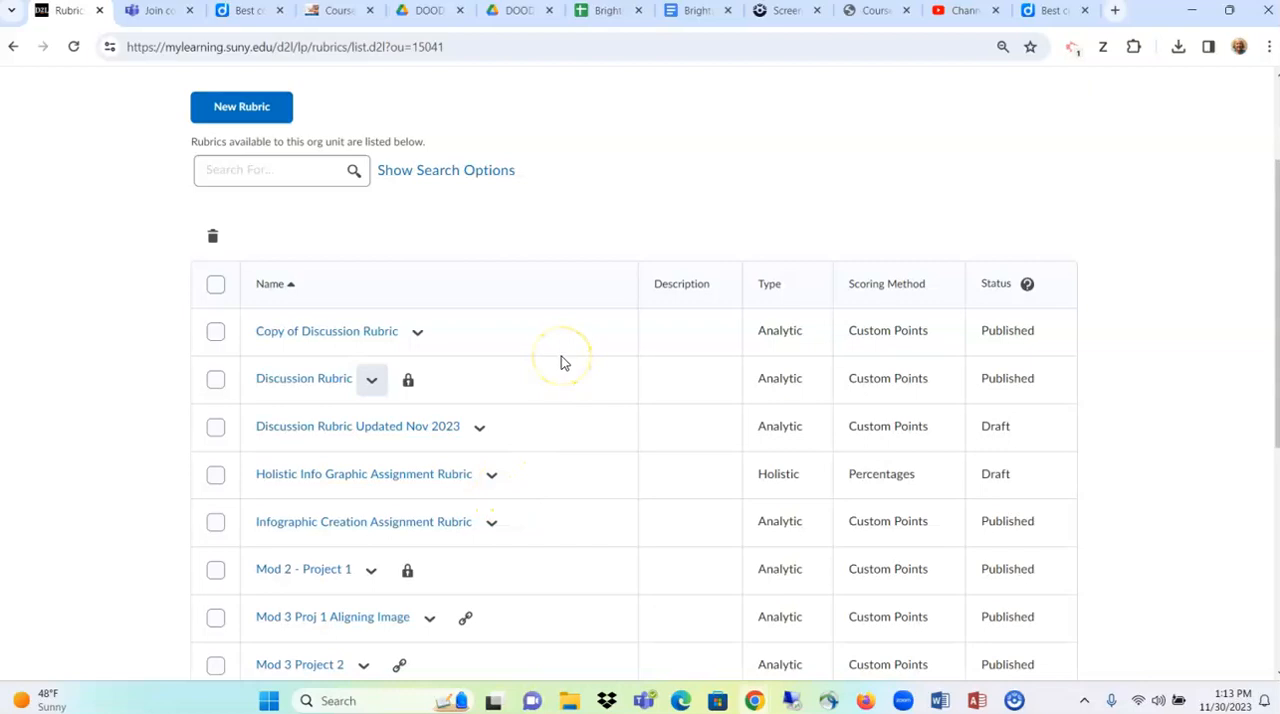
# - Check the association marker on the Mod 3 Proj 1 Aligning Image rubric and look over its available actions
pyautogui.scroll(-1, 561, 363)
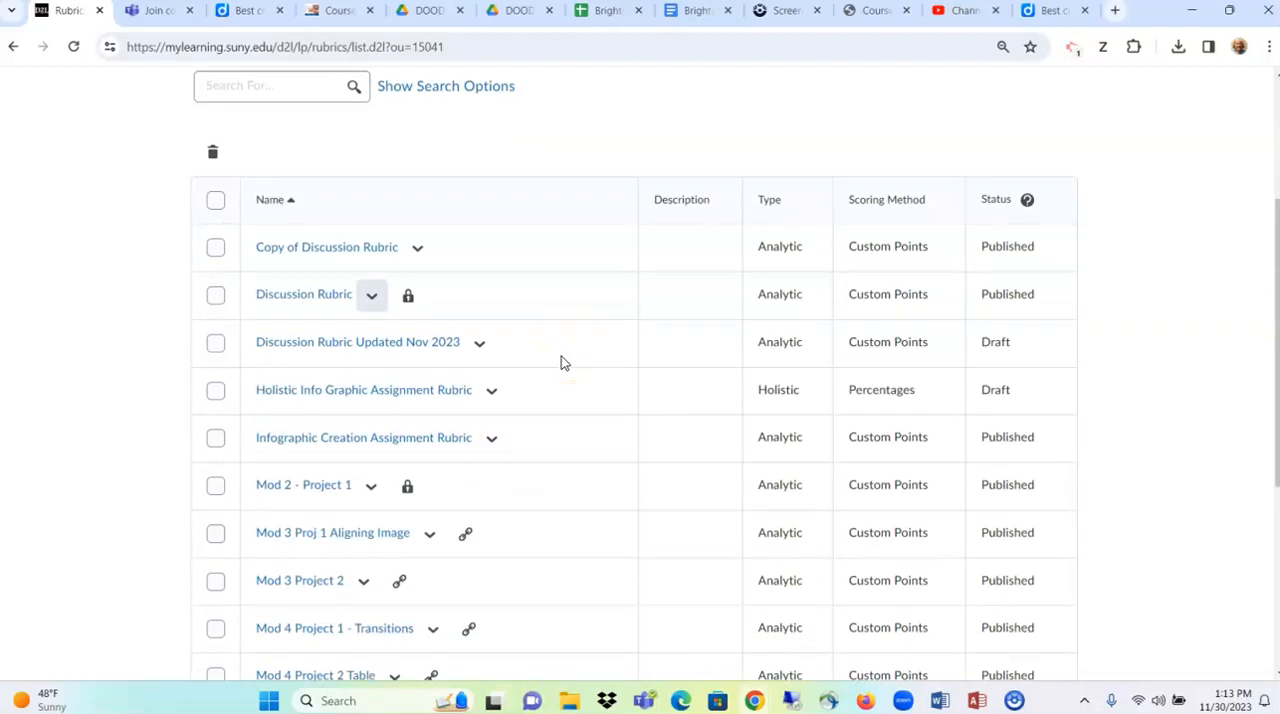
pyautogui.scroll(-1, 561, 363)
pyautogui.scroll(-1, 561, 363)
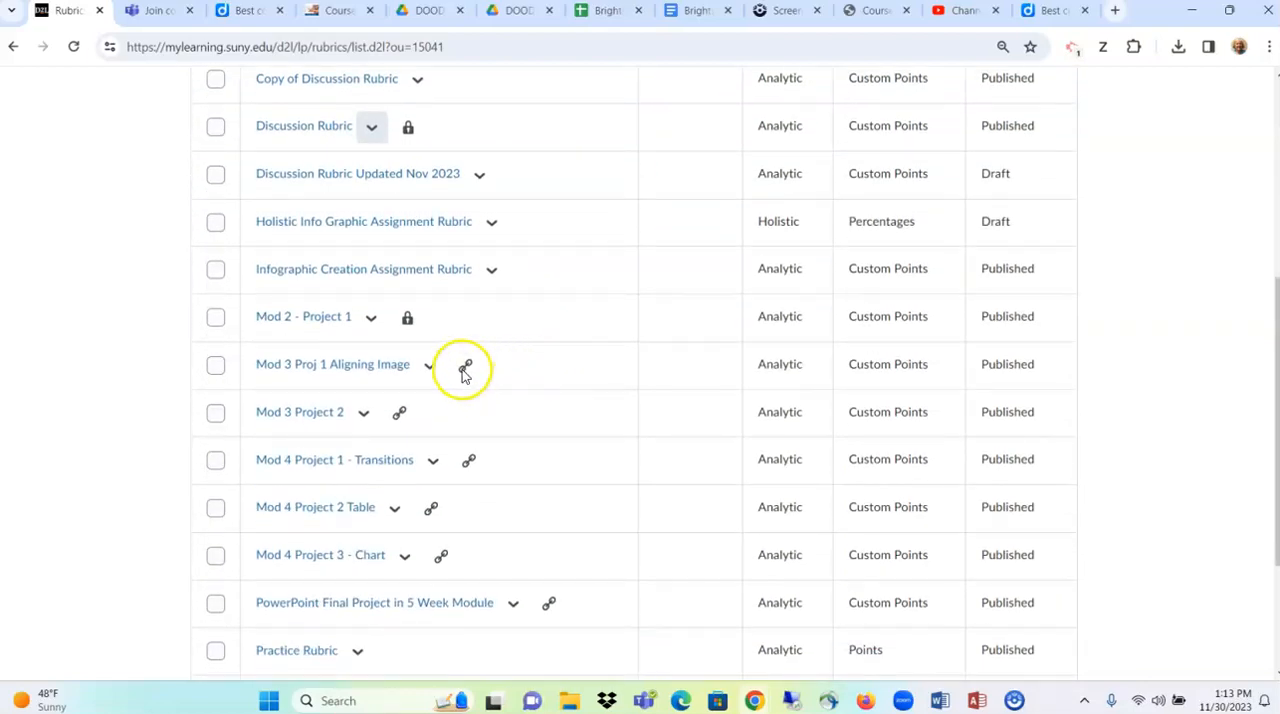
pyautogui.moveTo(466, 366)
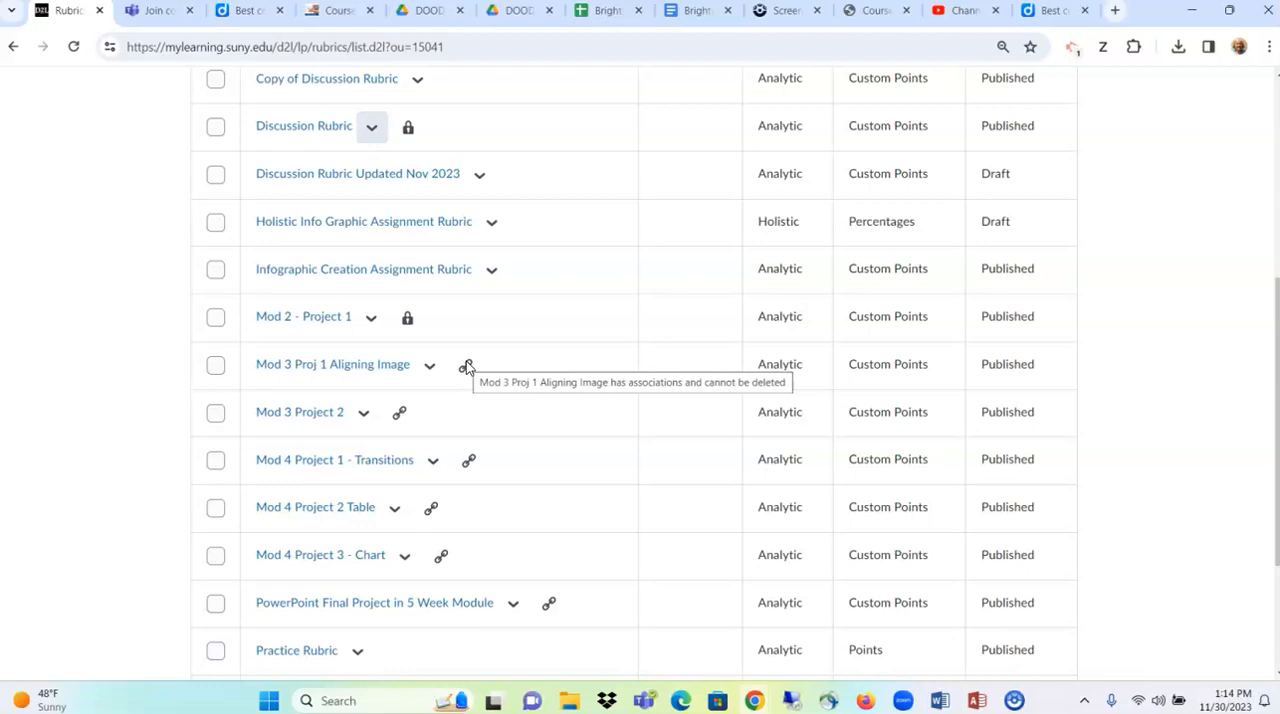
pyautogui.click(430, 367)
pyautogui.click(439, 420)
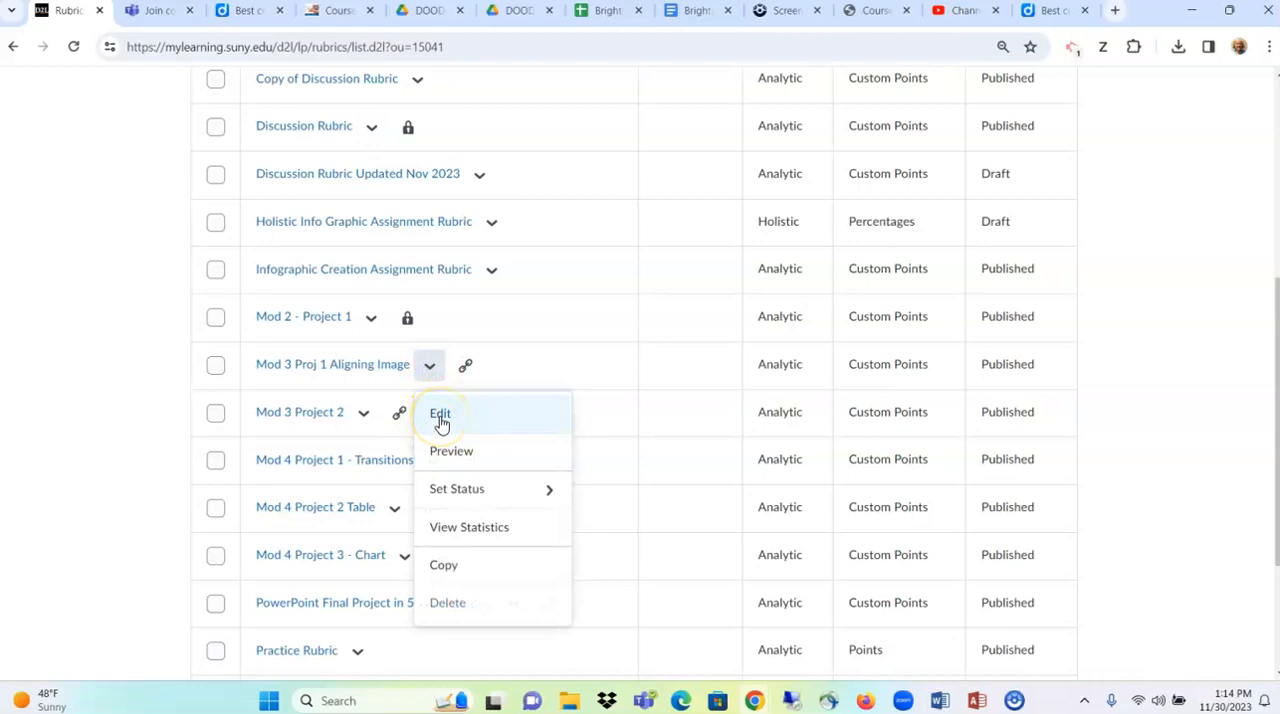
# - Delete the Practice Rubric from the rubrics list and confirm the deletion
pyautogui.scroll(3, 557, 380)
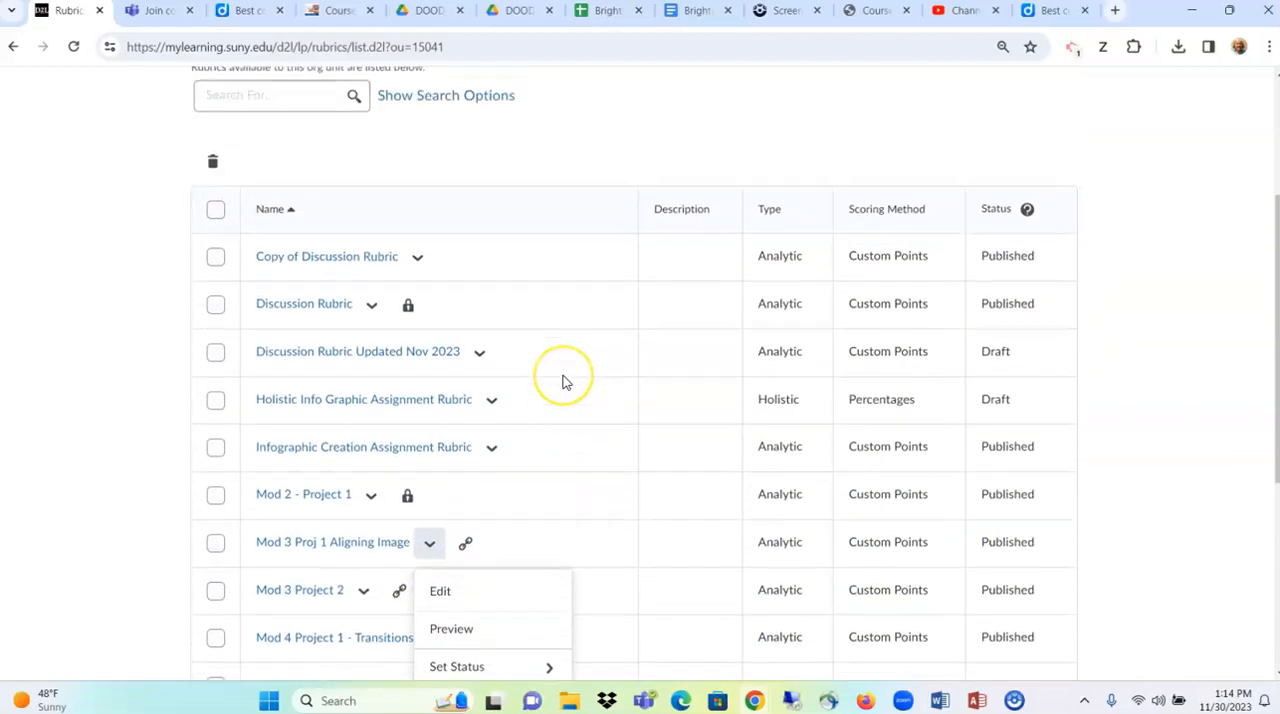
pyautogui.scroll(1, 563, 381)
pyautogui.scroll(1, 563, 382)
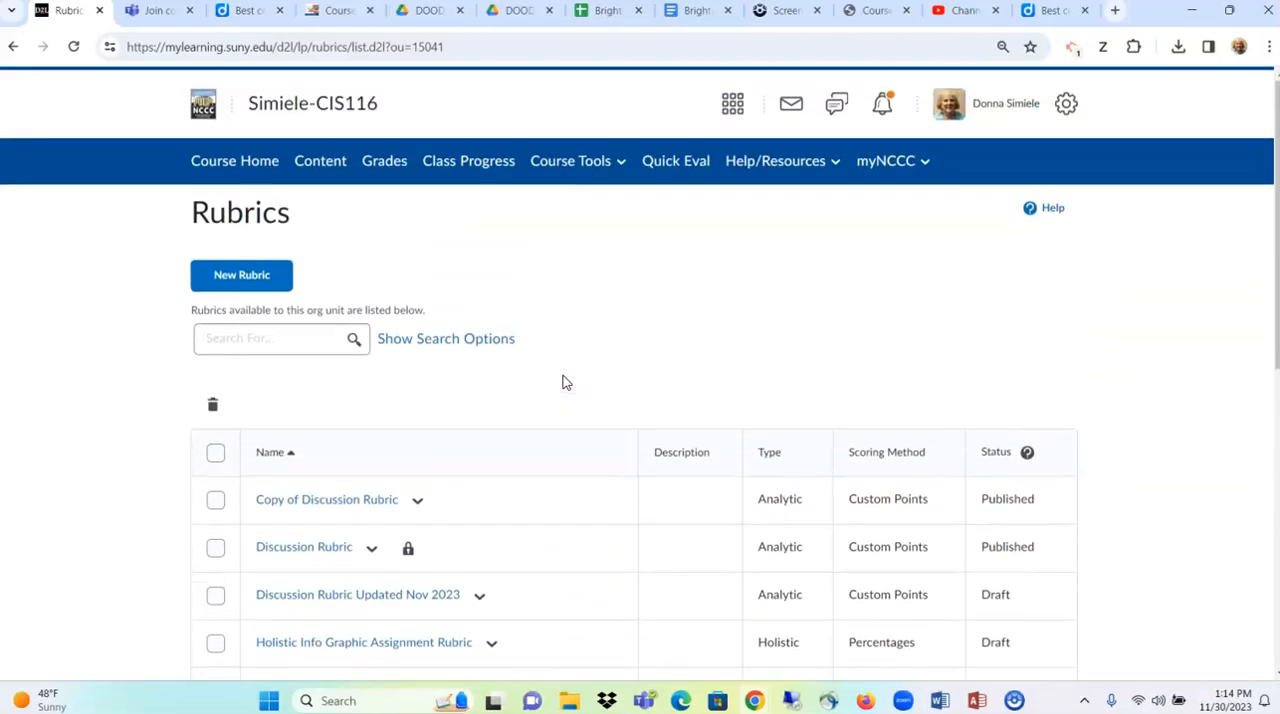
pyautogui.scroll(-1, 567, 378)
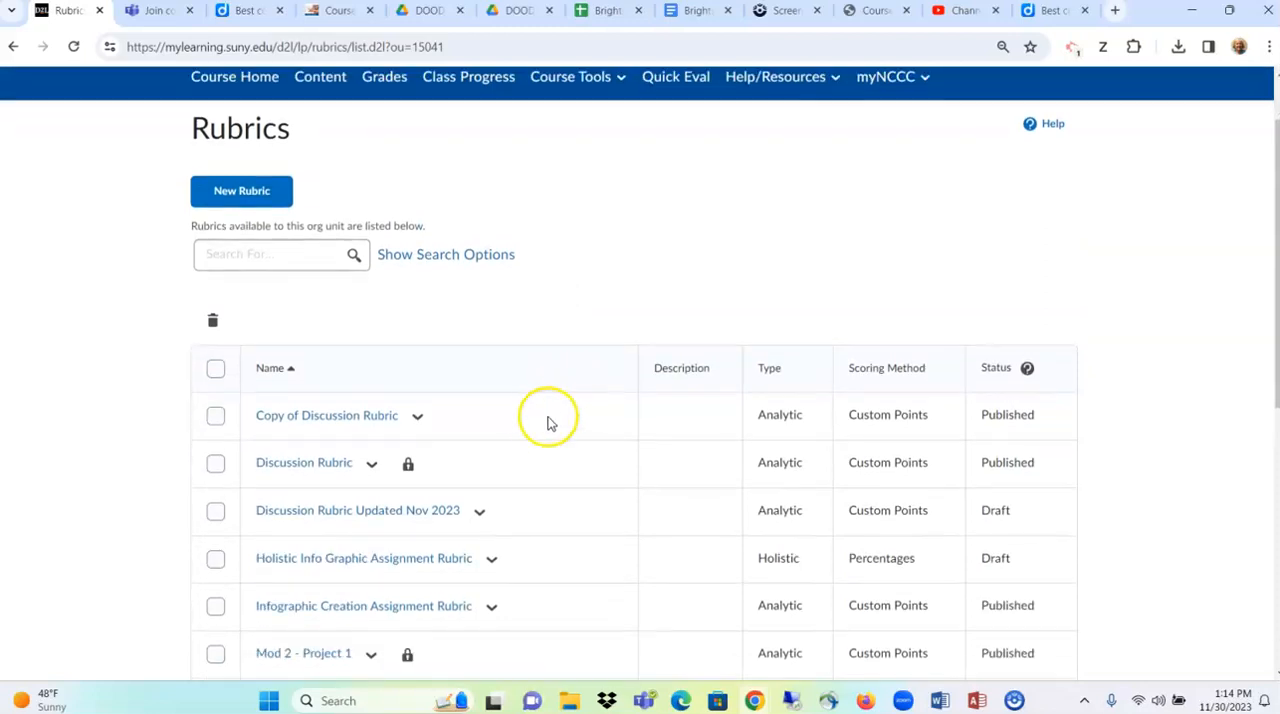
pyautogui.scroll(-2, 549, 423)
pyautogui.scroll(-4, 540, 424)
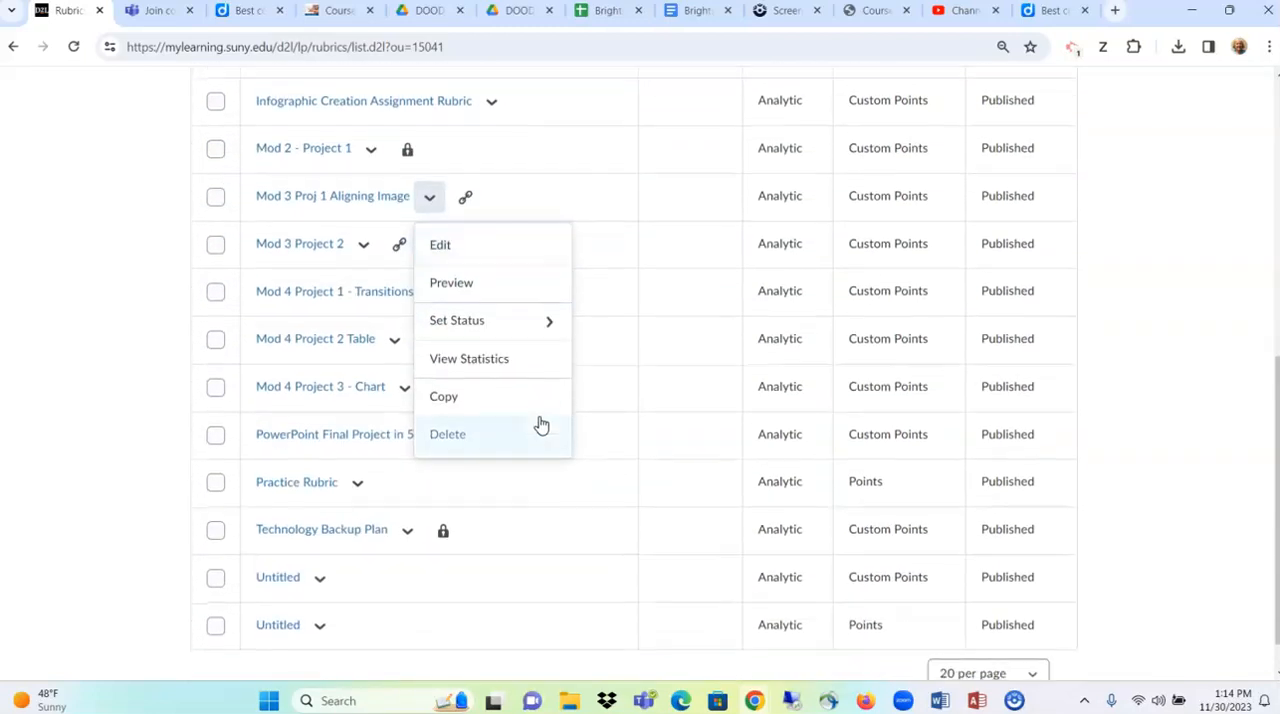
pyautogui.click(215, 484)
pyautogui.click(215, 484)
pyautogui.scroll(5, 281, 500)
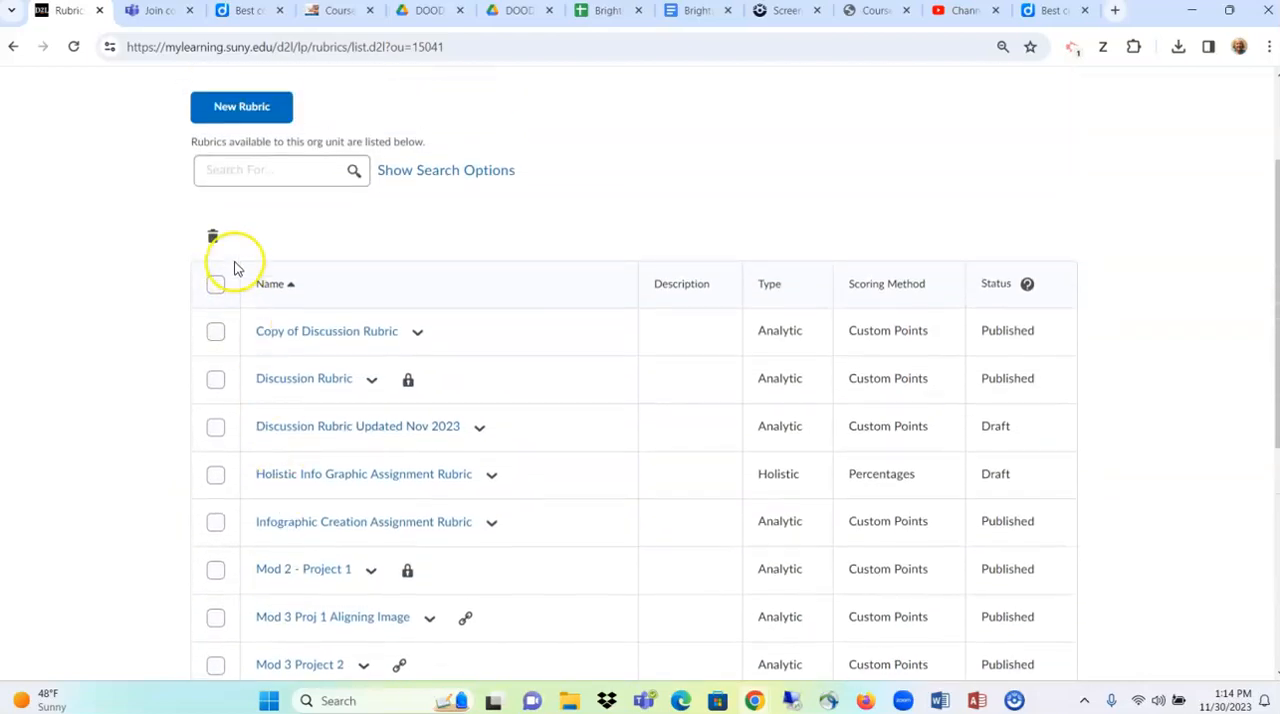
pyautogui.click(214, 238)
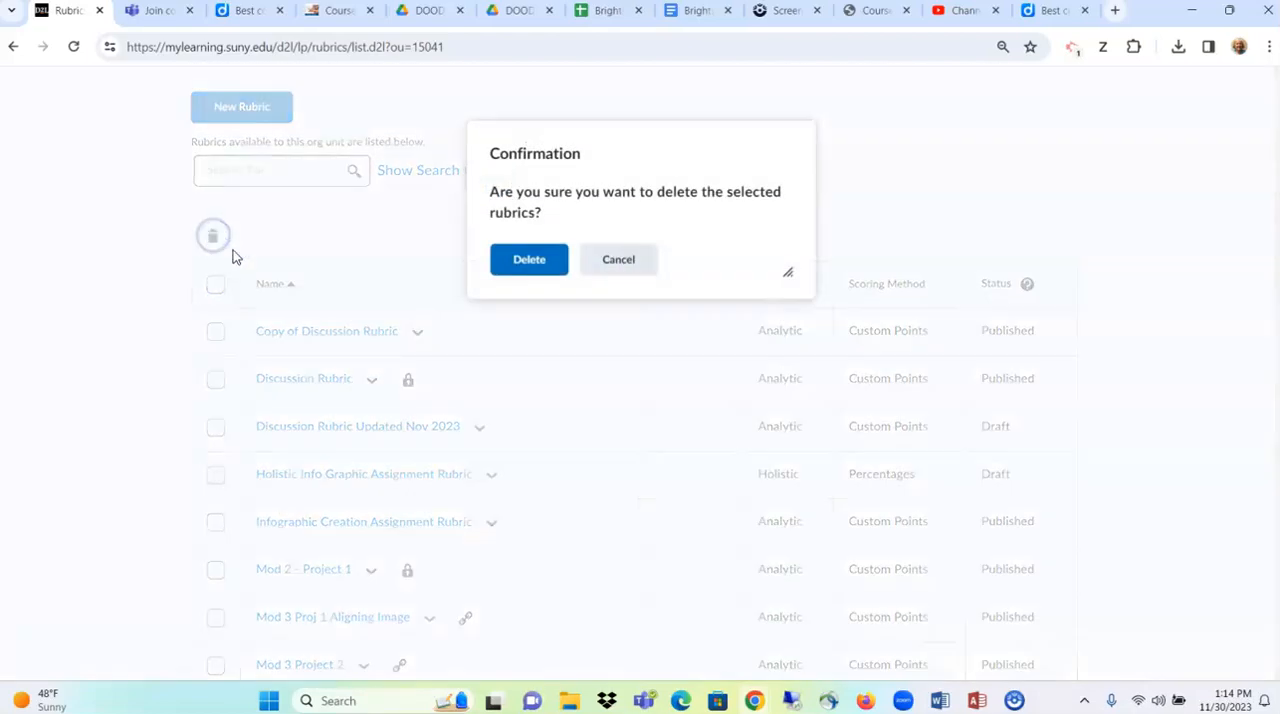
pyautogui.click(545, 263)
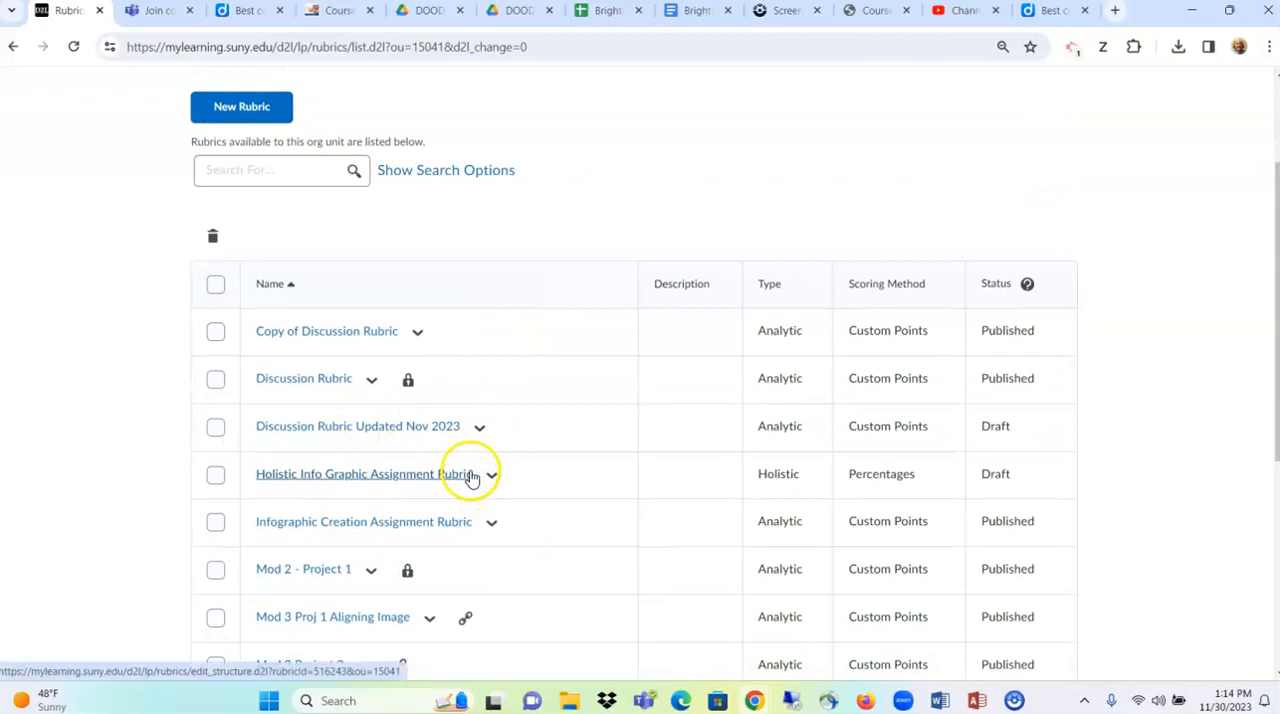
# - Switch to the Bard window in Chrome and review the holistic rubric for the infographic creation assignment
pyautogui.scroll(3, 472, 476)
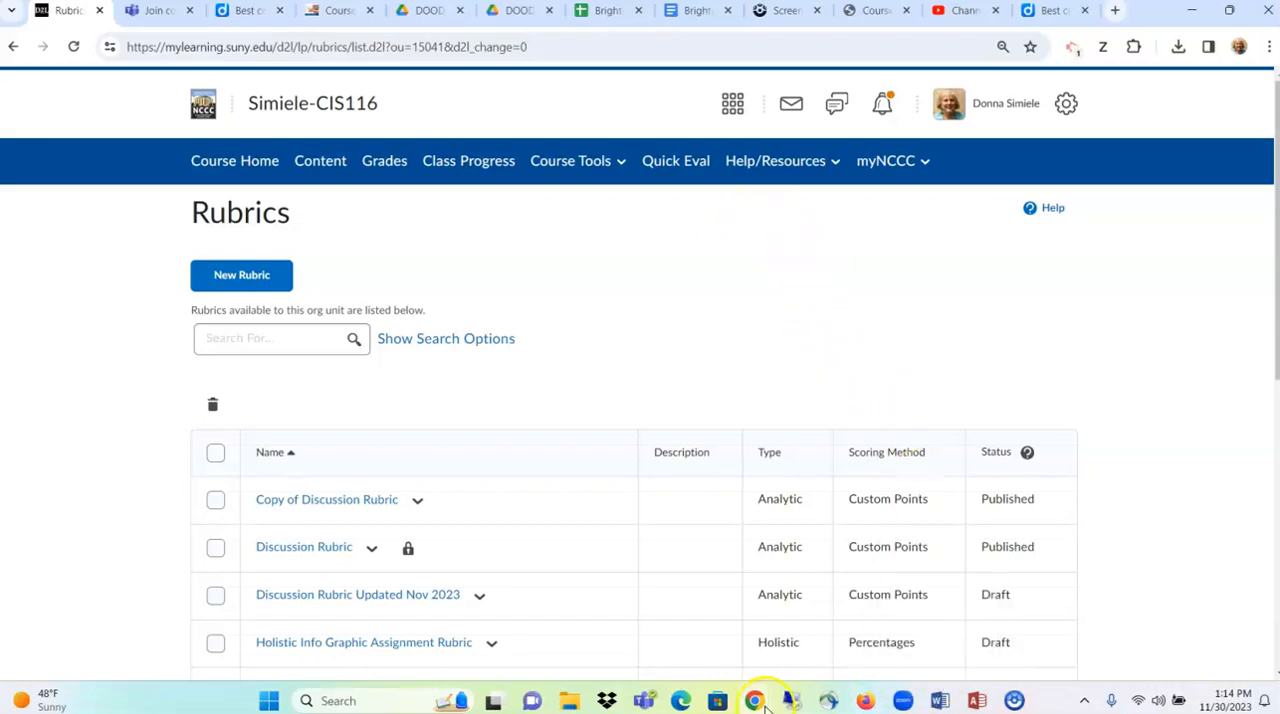
pyautogui.moveTo(764, 703)
pyautogui.click(801, 640)
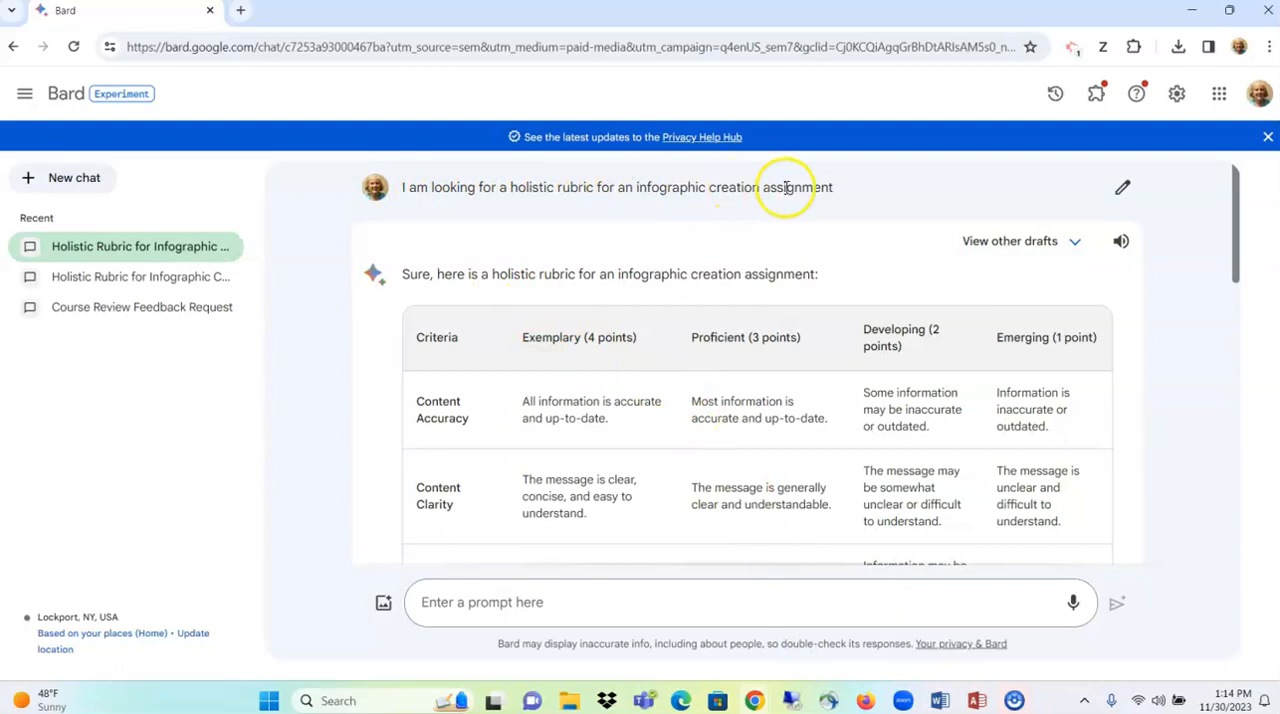
pyautogui.scroll(-3, 794, 277)
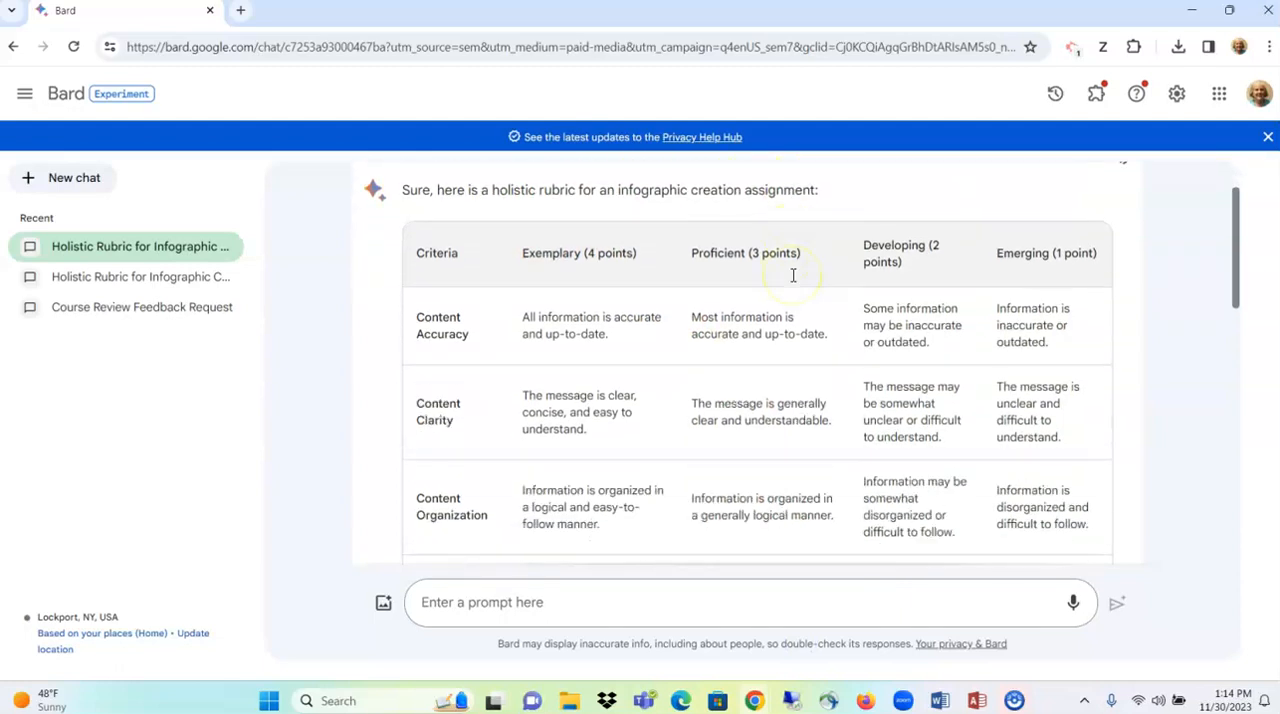
pyautogui.scroll(-2, 782, 291)
pyautogui.scroll(-3, 781, 285)
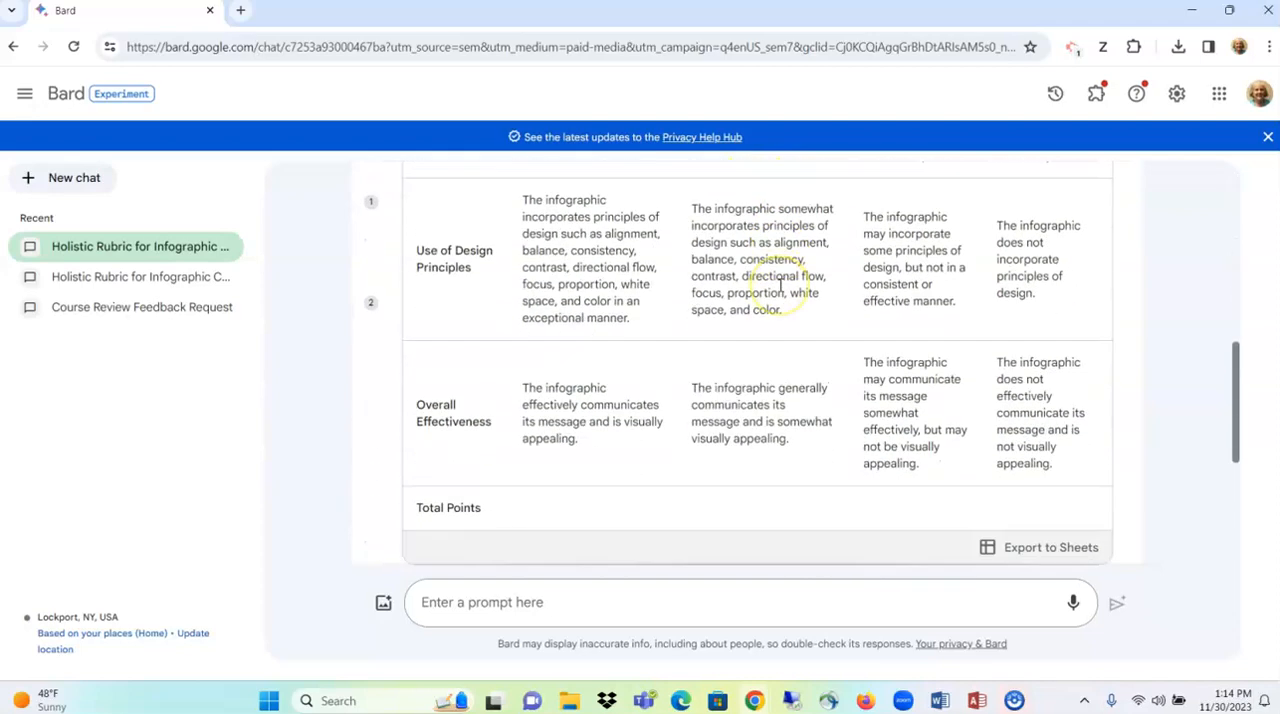
pyautogui.scroll(10, 779, 285)
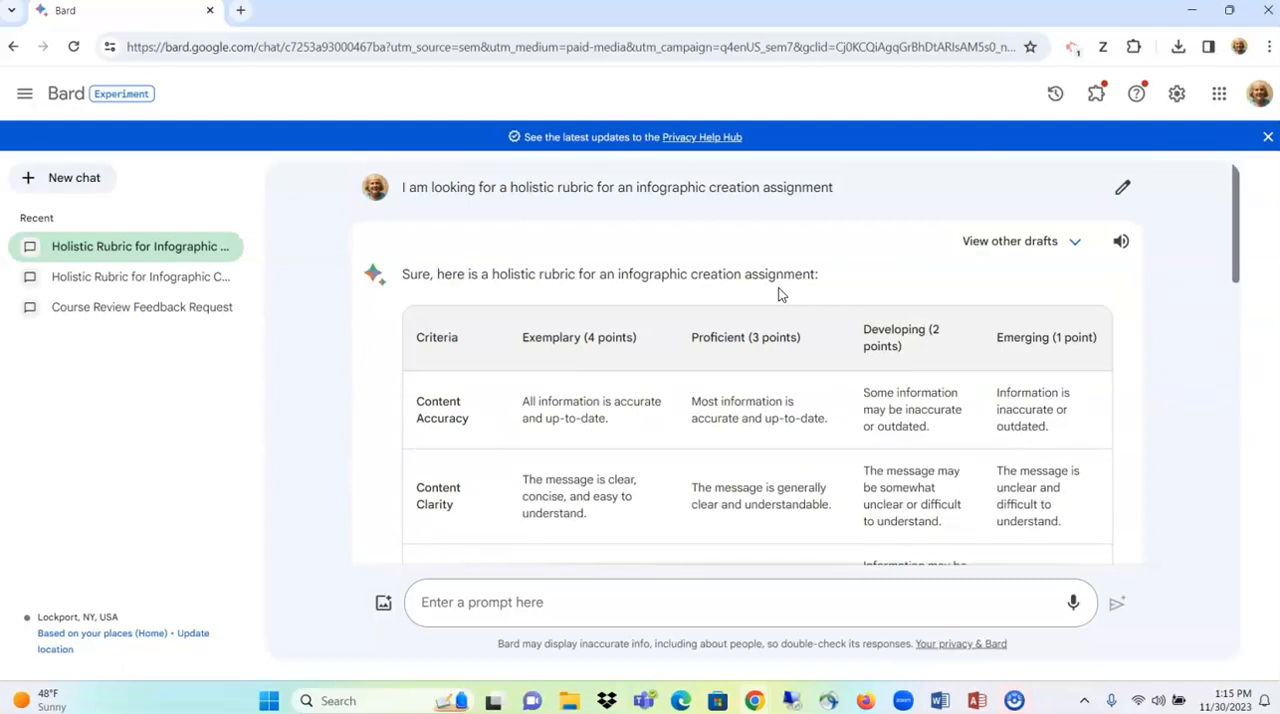
# - Arrange the two browser windows side by side, with the Rubrics page on the left half and Bard on the right
pyautogui.moveTo(1236, 18)
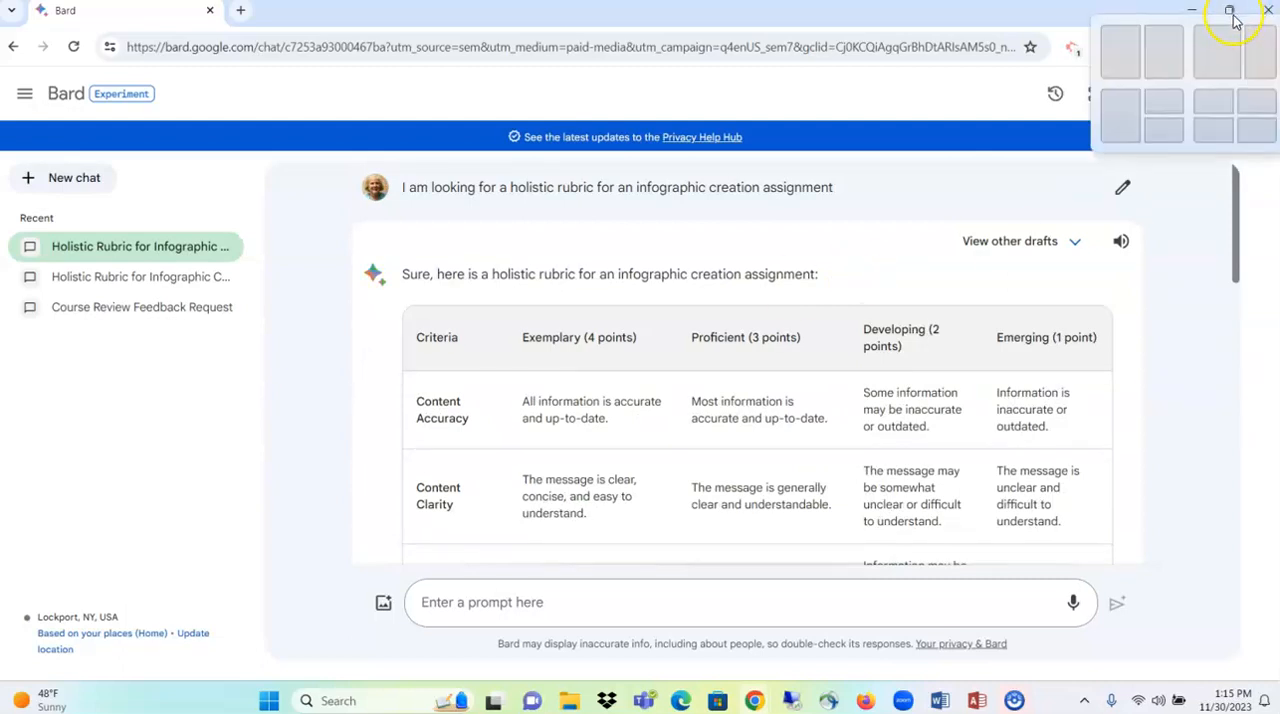
pyautogui.click(1230, 12)
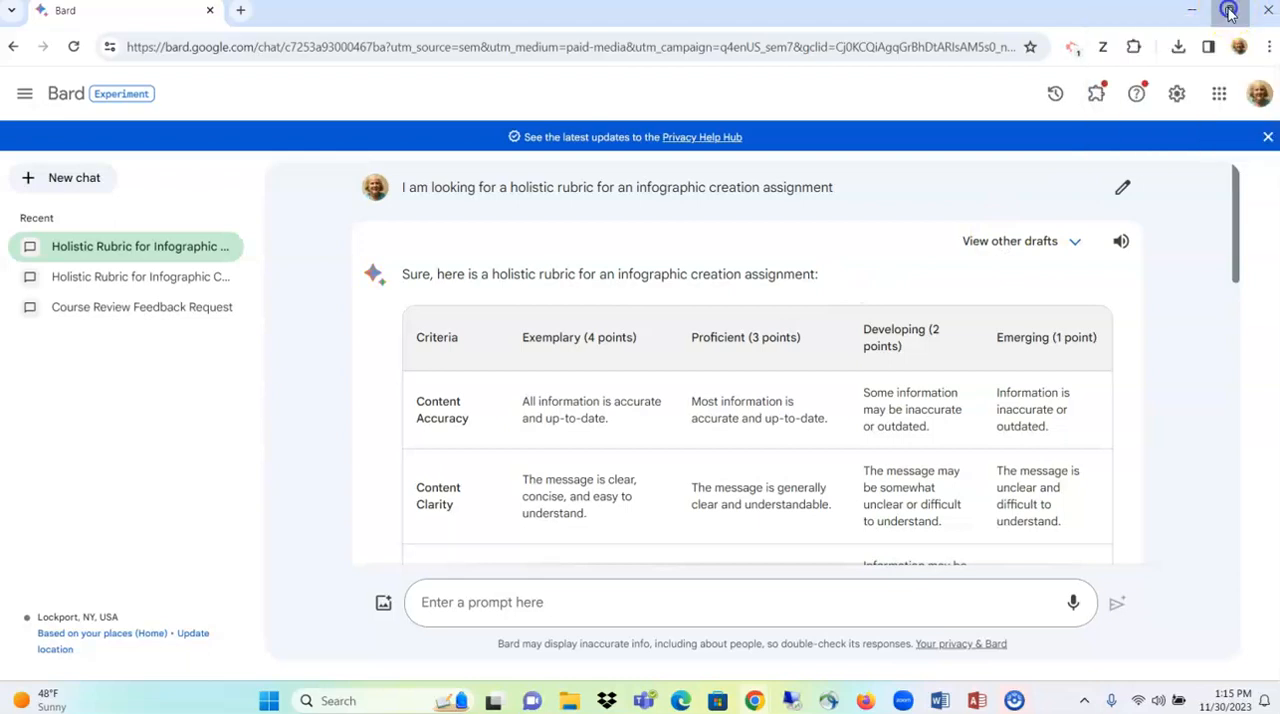
pyautogui.click(431, 274)
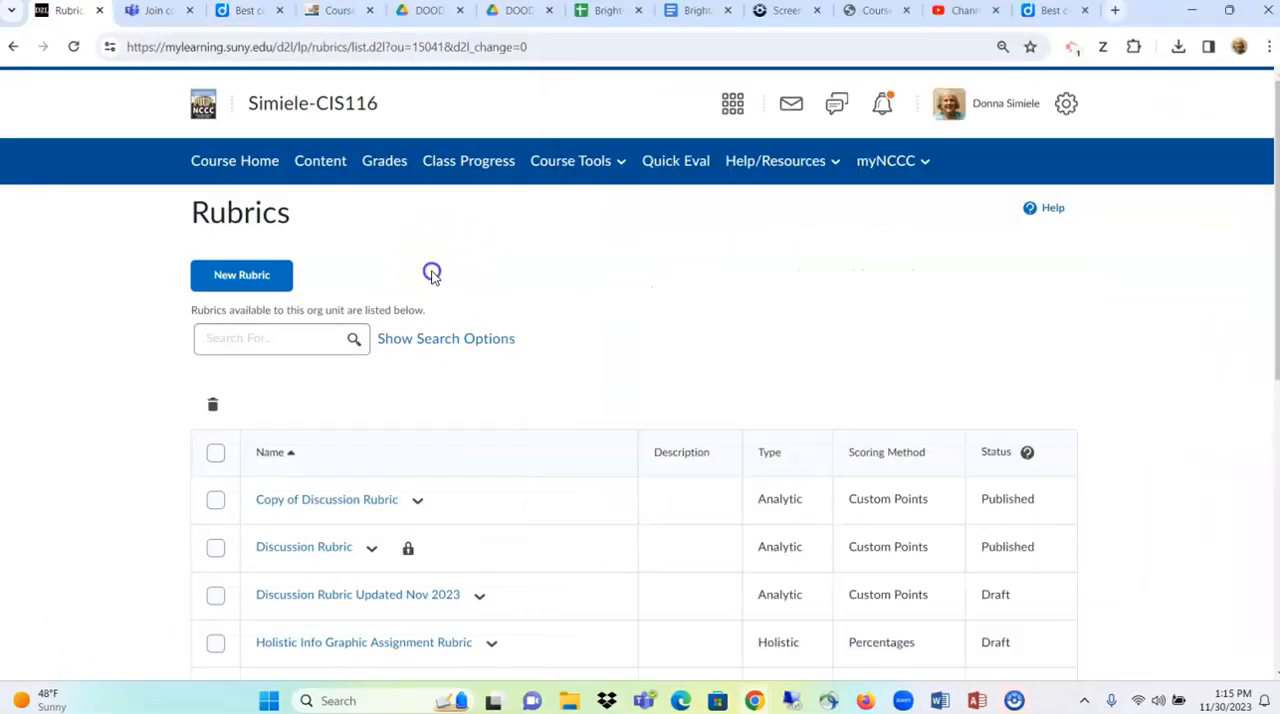
pyautogui.click(1229, 12)
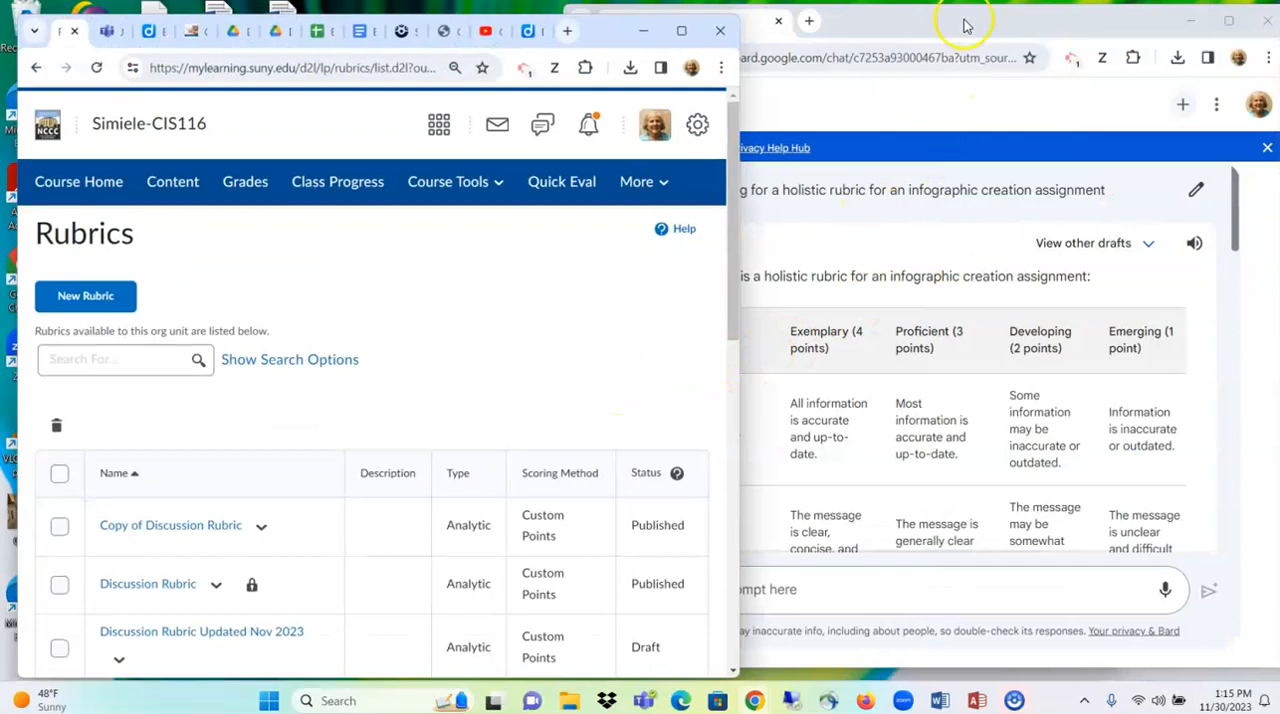
pyautogui.moveTo(597, 34); pyautogui.dragTo(8, 228)
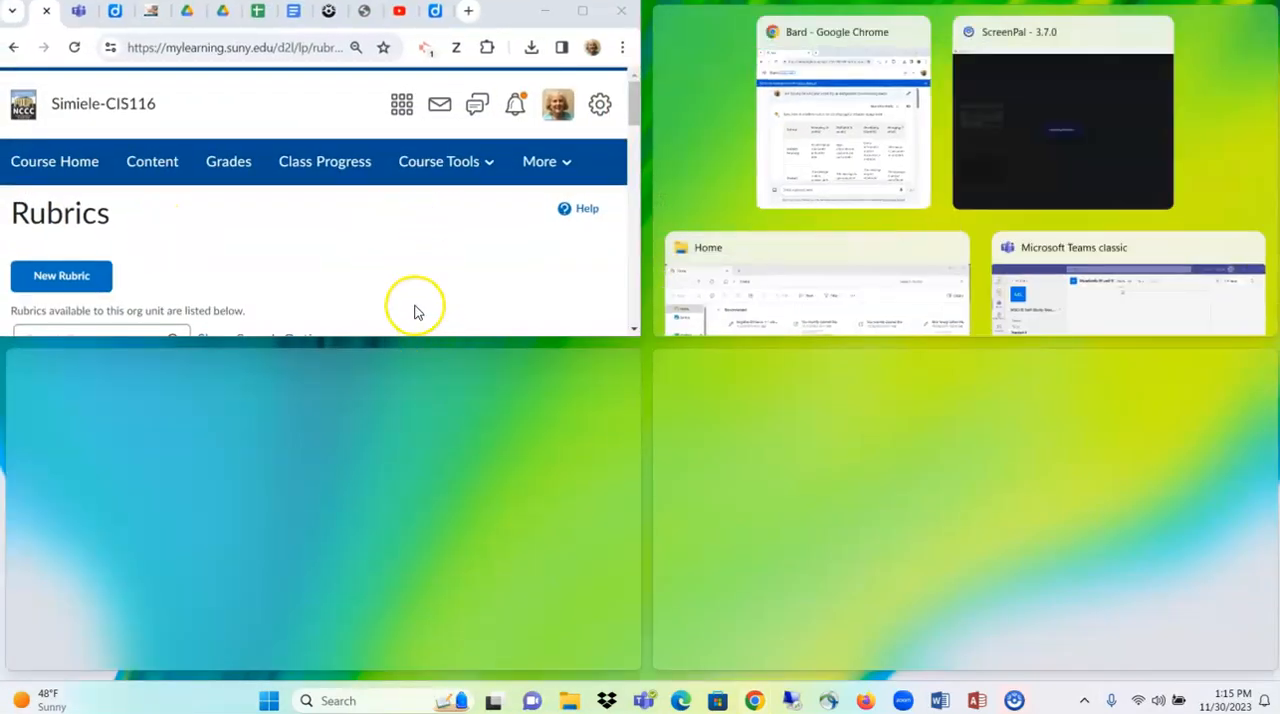
pyautogui.click(415, 312)
pyautogui.moveTo(391, 336); pyautogui.dragTo(410, 672)
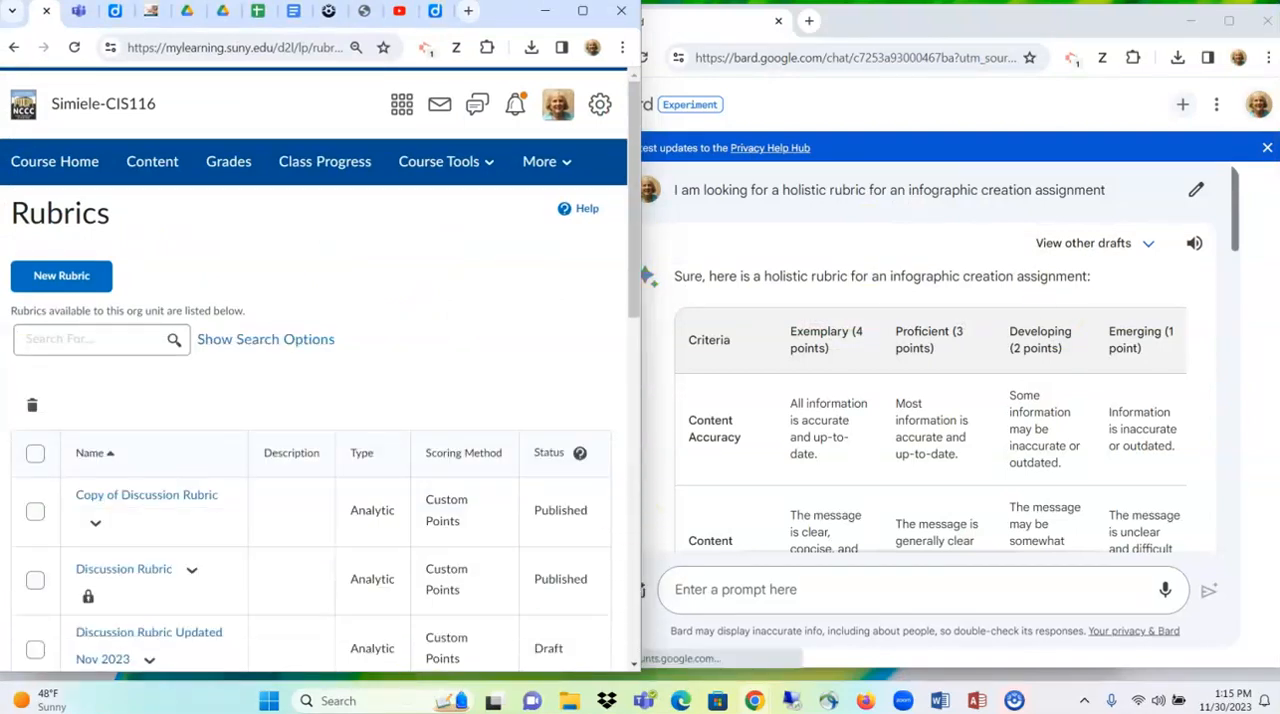
pyautogui.click(1116, 20)
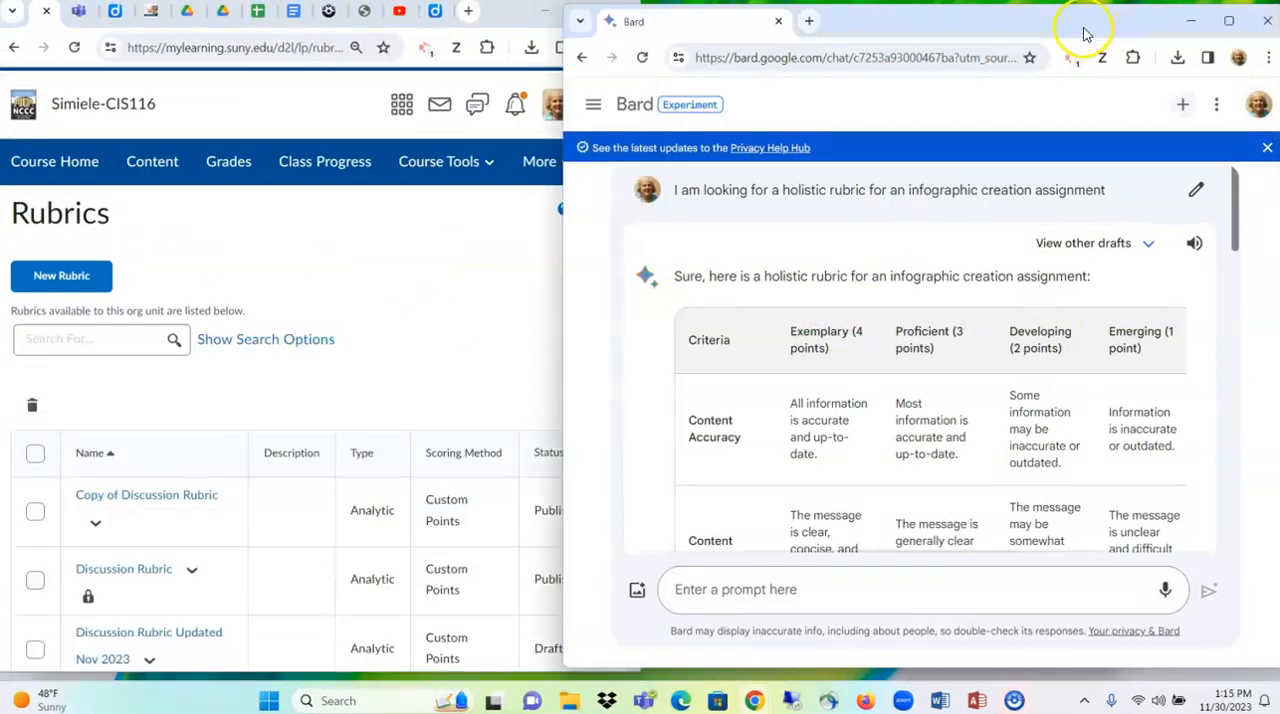
pyautogui.moveTo(1066, 27); pyautogui.dragTo(1152, 26)
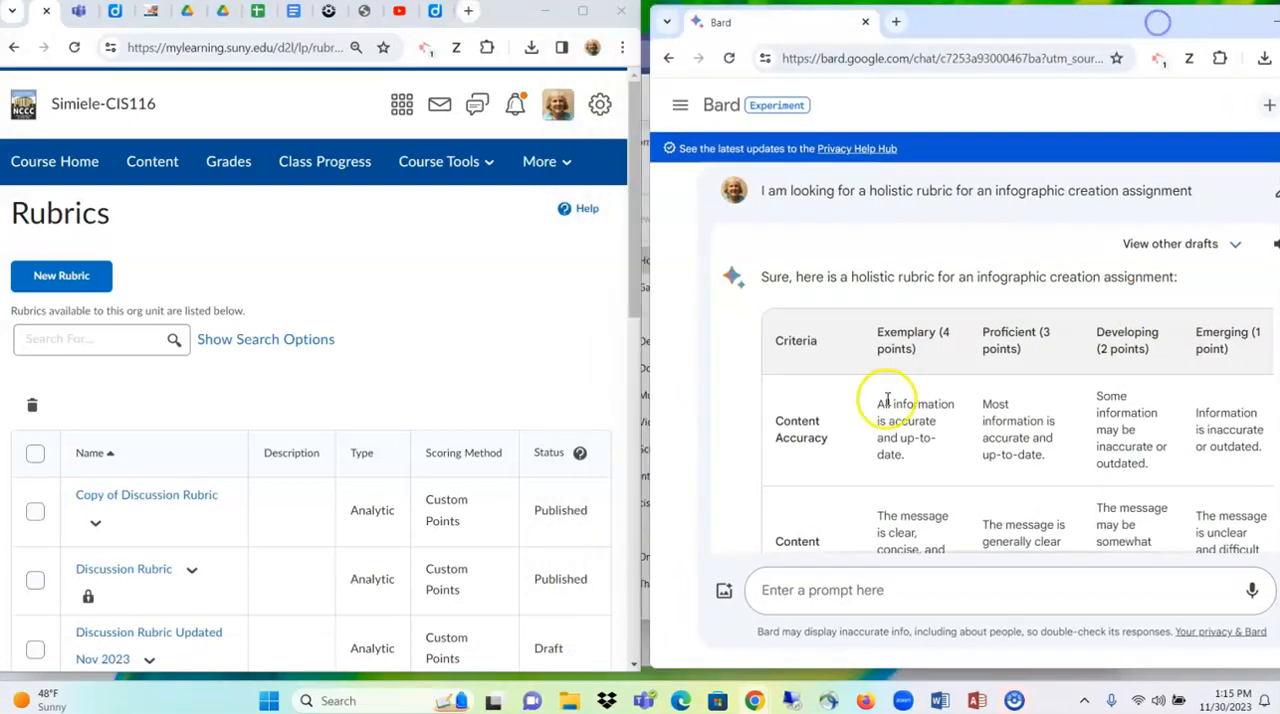
# - Create a new rubric, maximize its browser window, and name the rubric Infographic Assignment Rubric 2
pyautogui.click(60, 279)
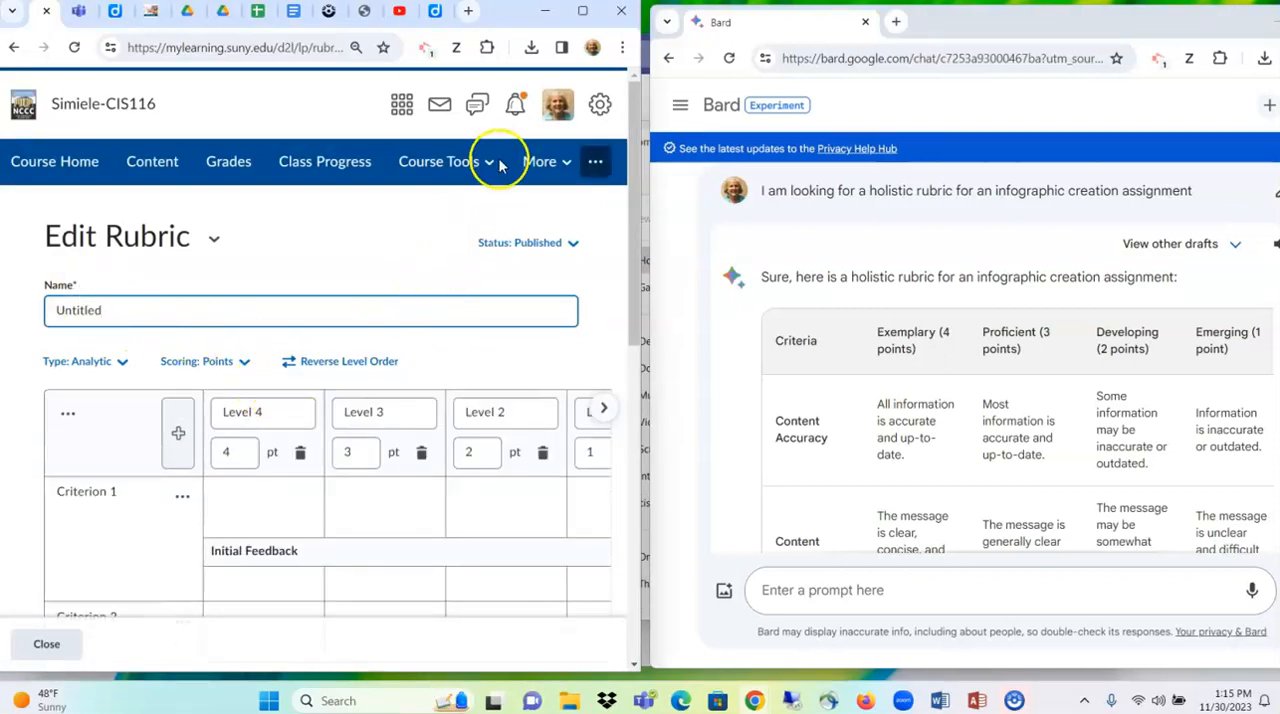
pyautogui.click(580, 14)
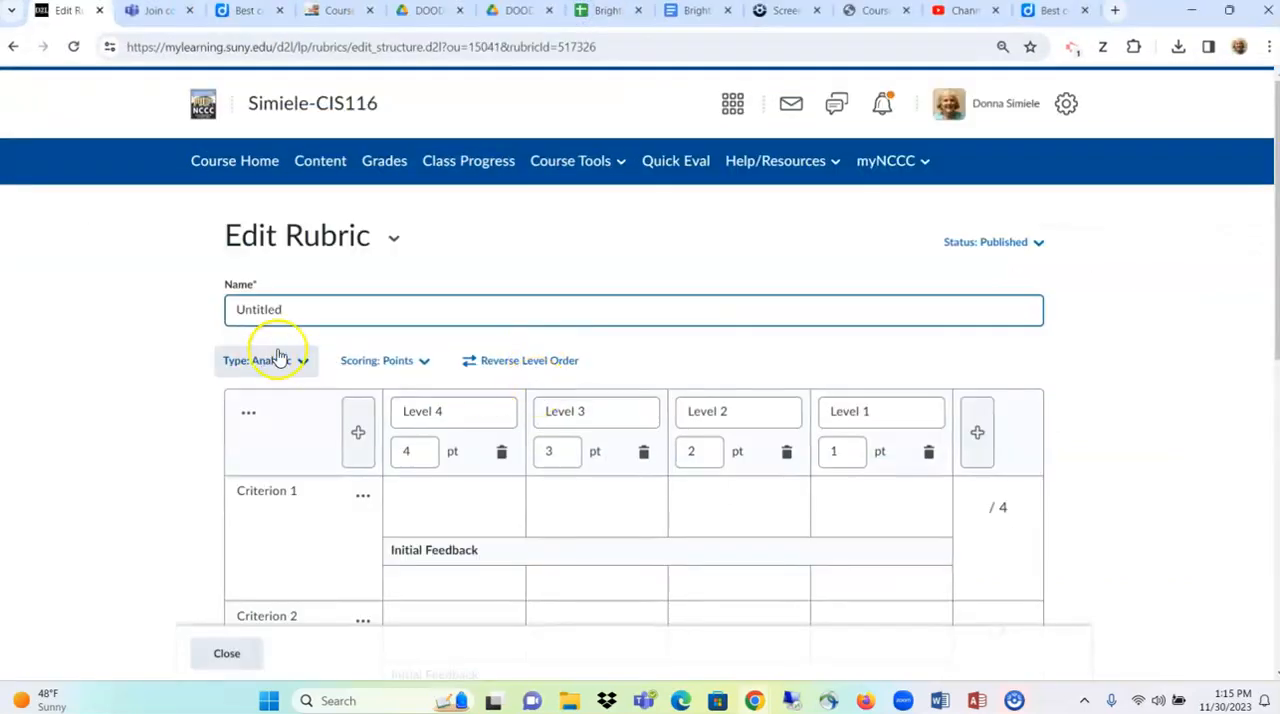
pyautogui.moveTo(320, 309); pyautogui.dragTo(169, 312)
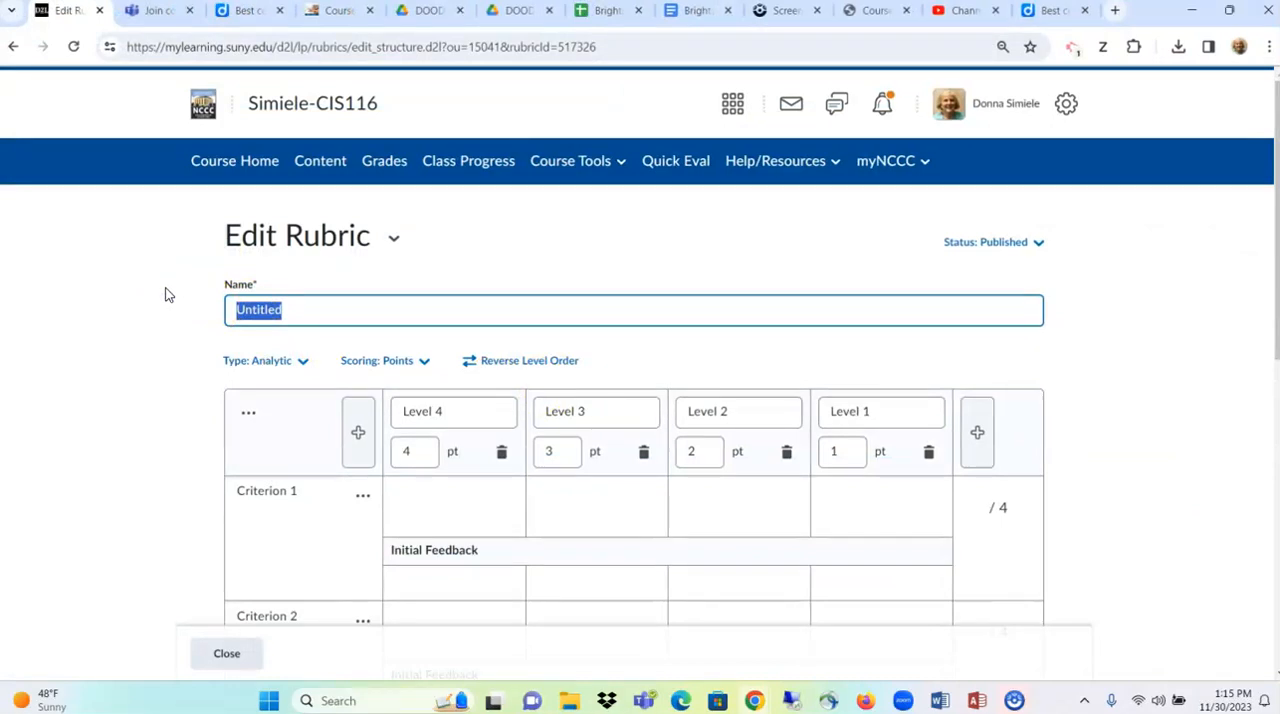
pyautogui.write('Infographic Assignment Rubric')
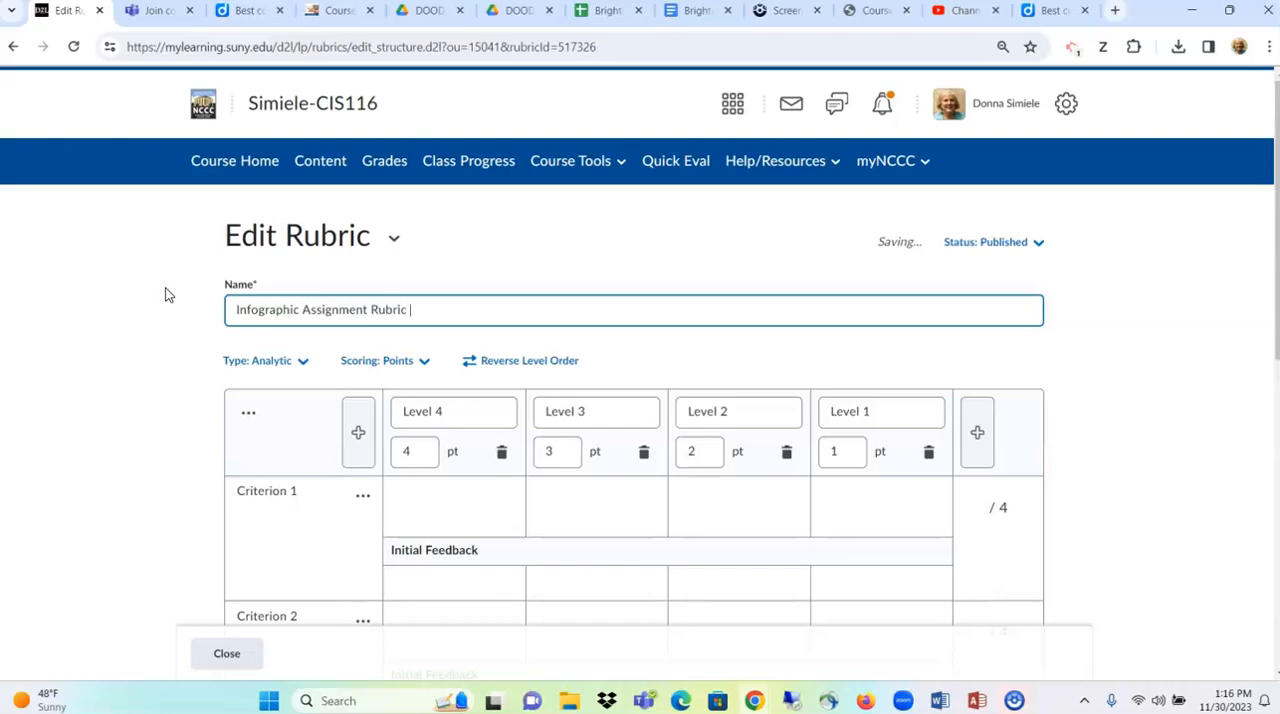
pyautogui.click(177, 290)
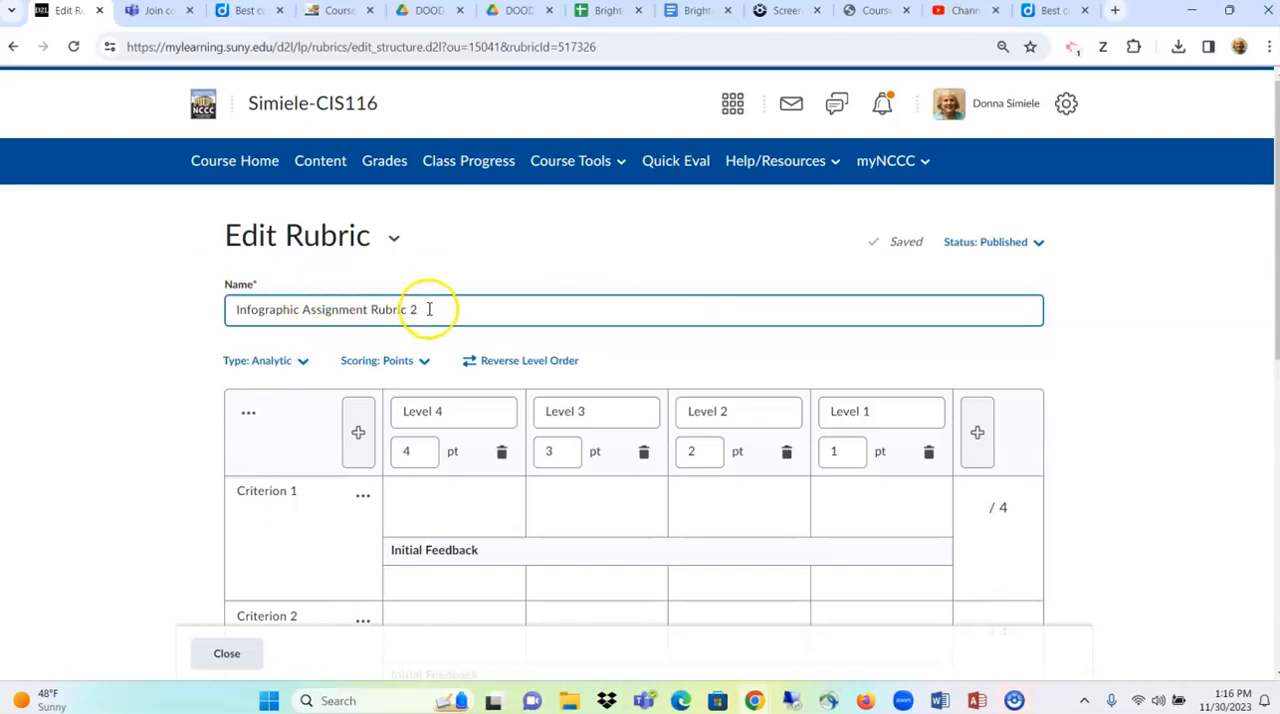
# - Check the available rubric types without changing the Analytic setting, and look over the default levels and criteria in the grid
pyautogui.scroll(-1, 429, 309)
pyautogui.click(275, 279)
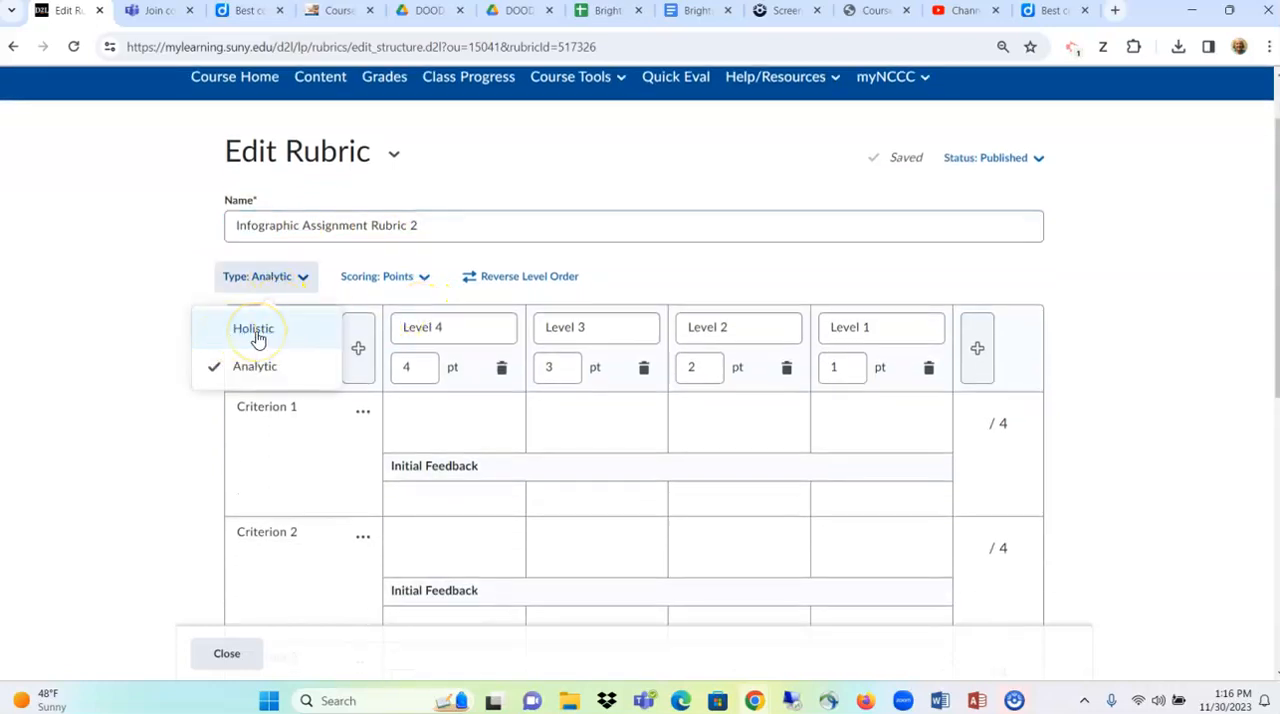
pyautogui.click(83, 334)
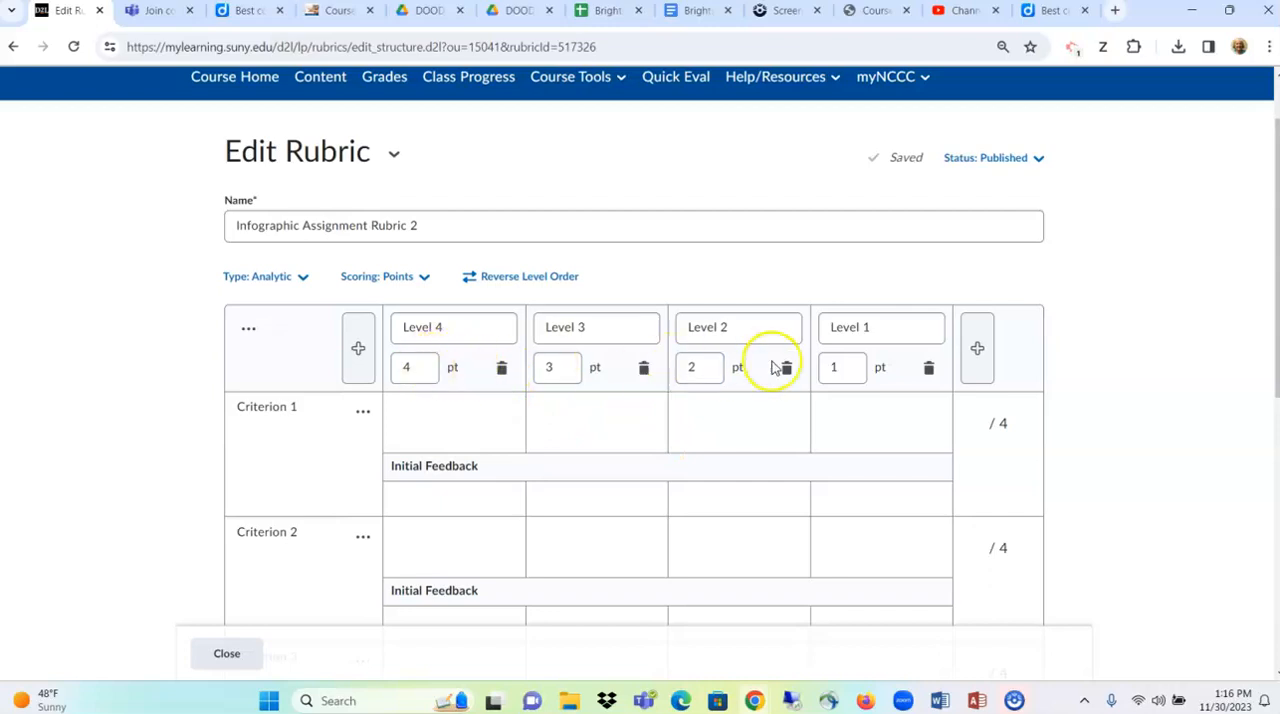
pyautogui.scroll(-2, 600, 420)
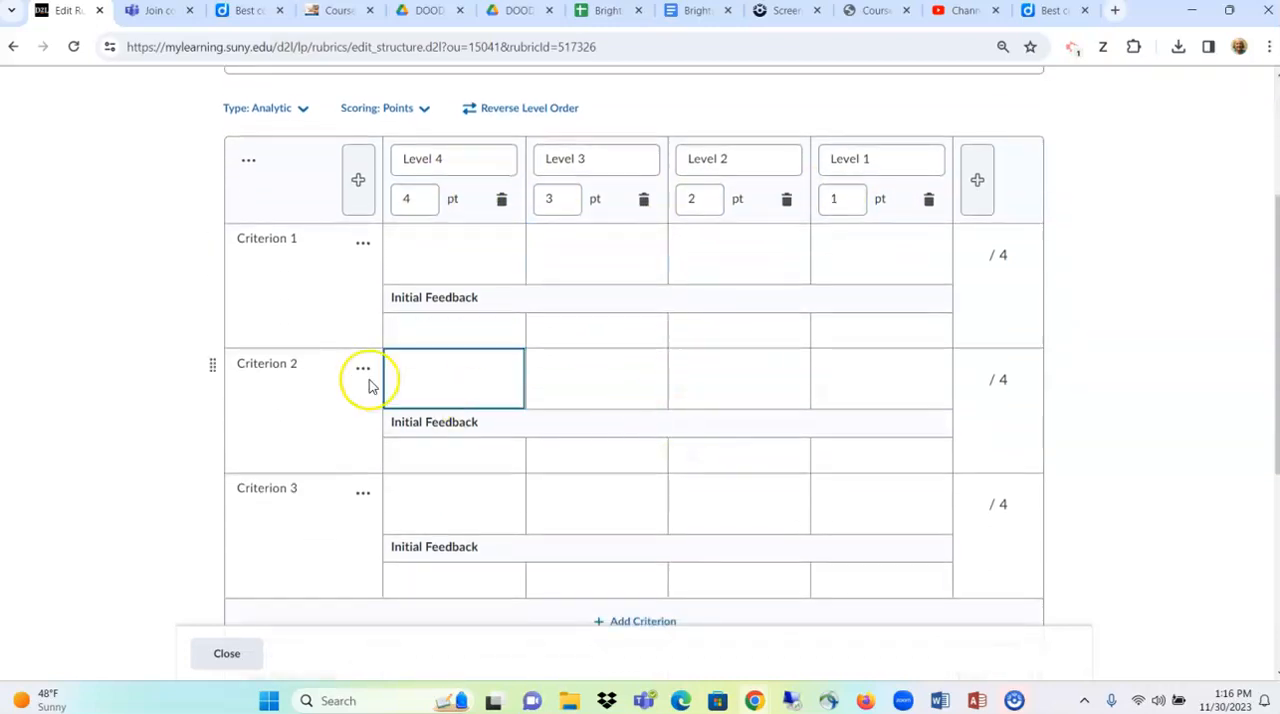
pyautogui.scroll(-1, 505, 562)
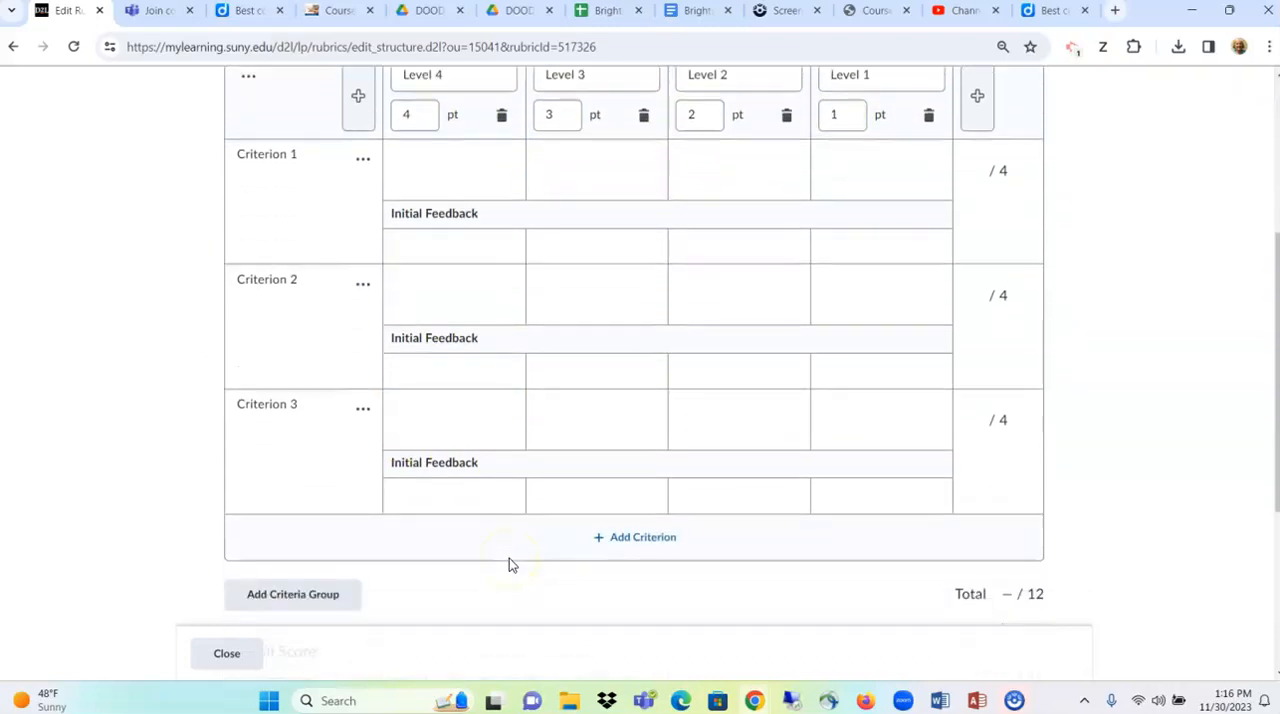
pyautogui.scroll(4, 509, 558)
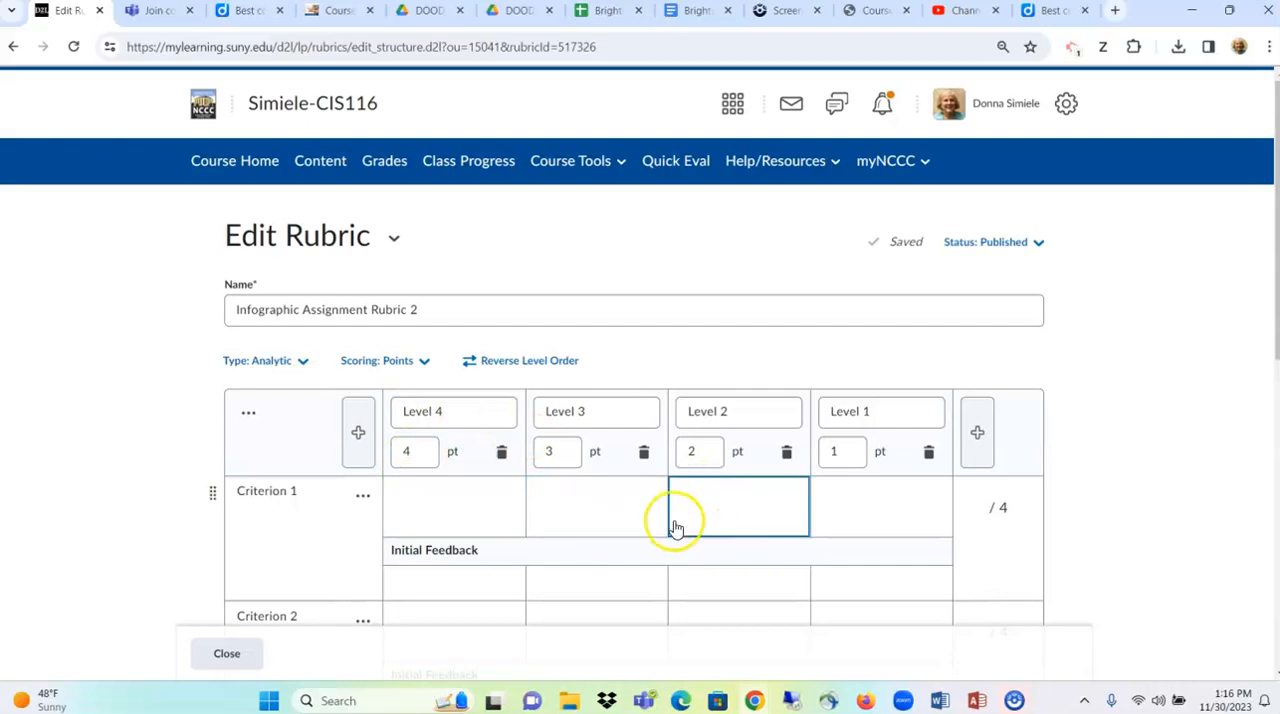
pyautogui.scroll(-2, 674, 526)
pyautogui.scroll(-1, 601, 483)
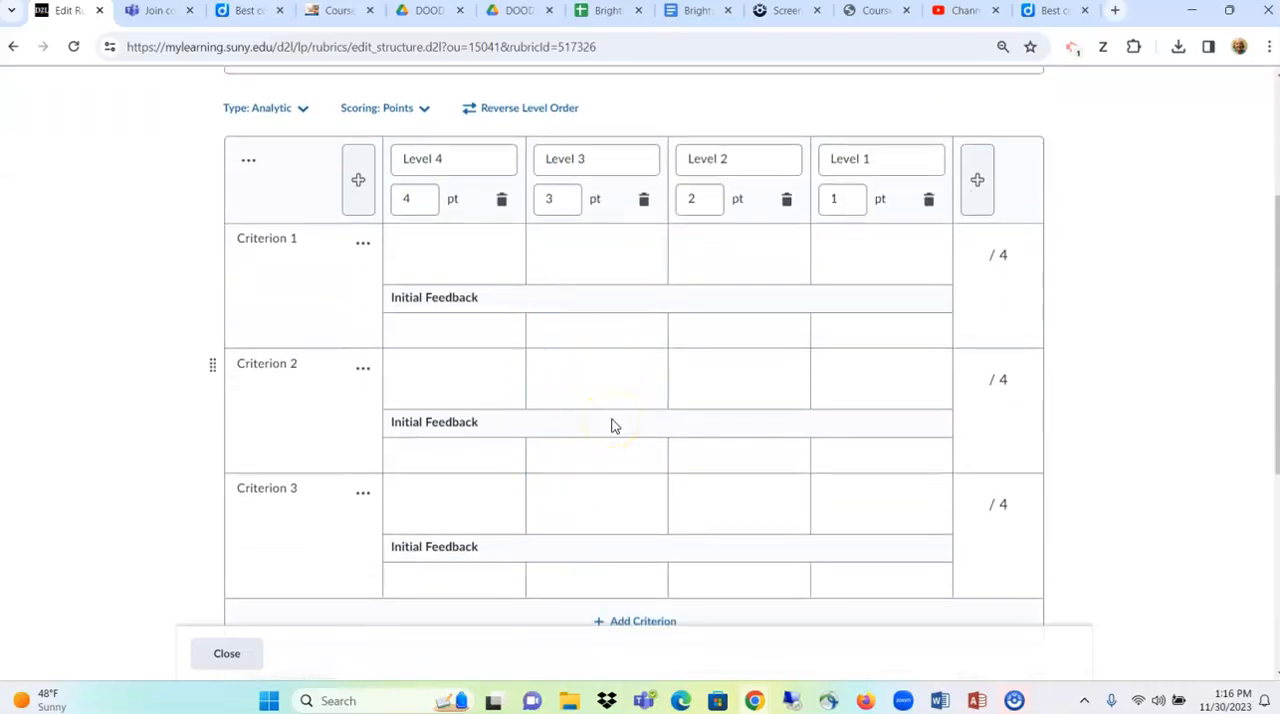
pyautogui.scroll(2, 614, 426)
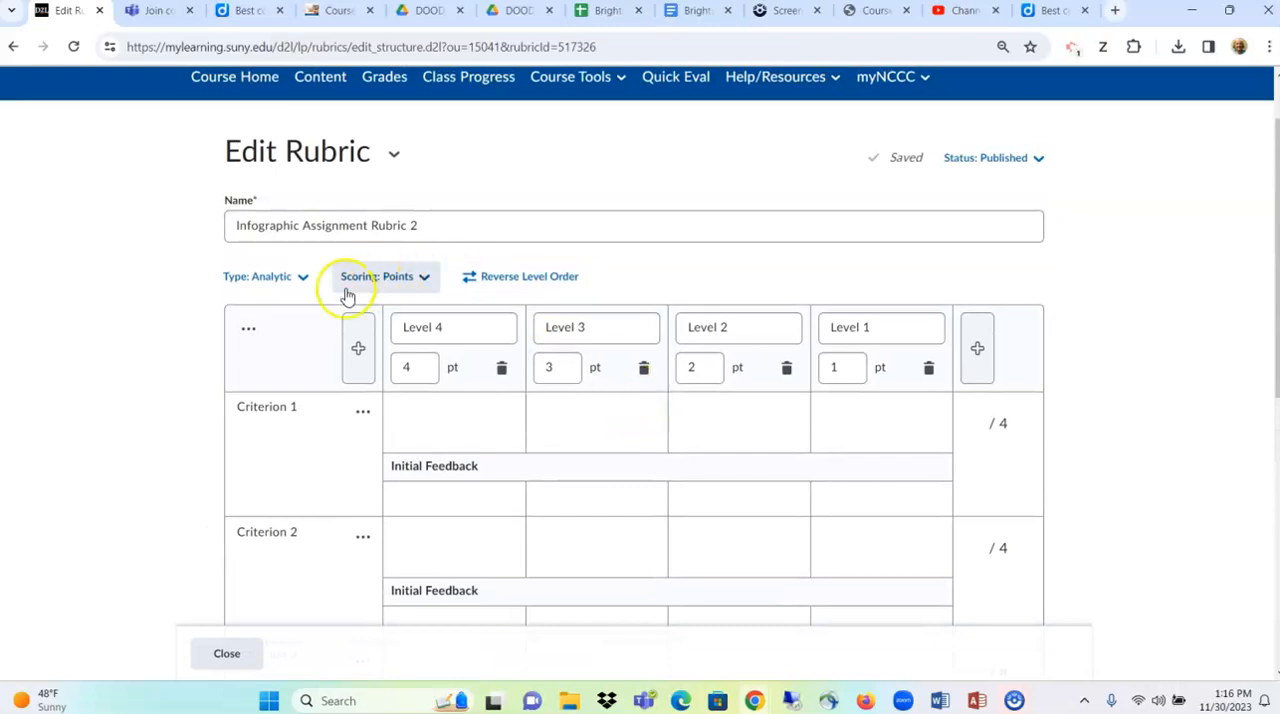
# - Try the No Score scoring method, return it to Points, and look over the points grid
pyautogui.click(410, 280)
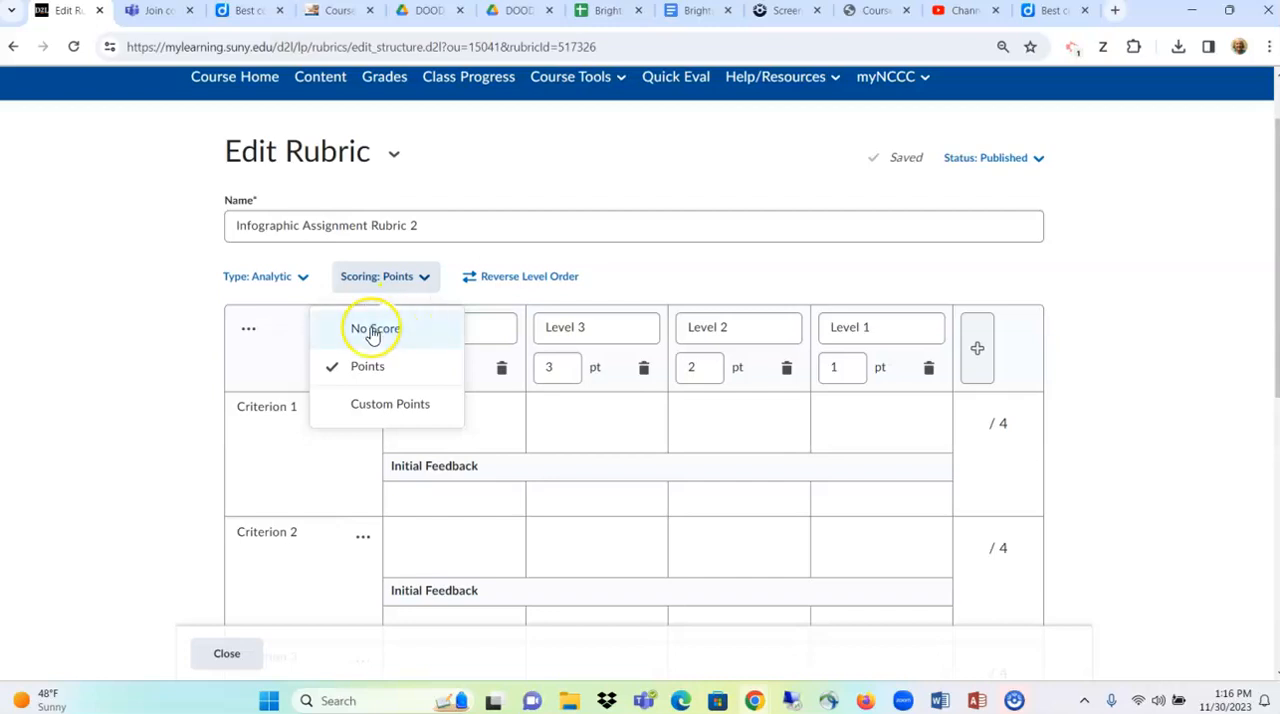
pyautogui.click(373, 332)
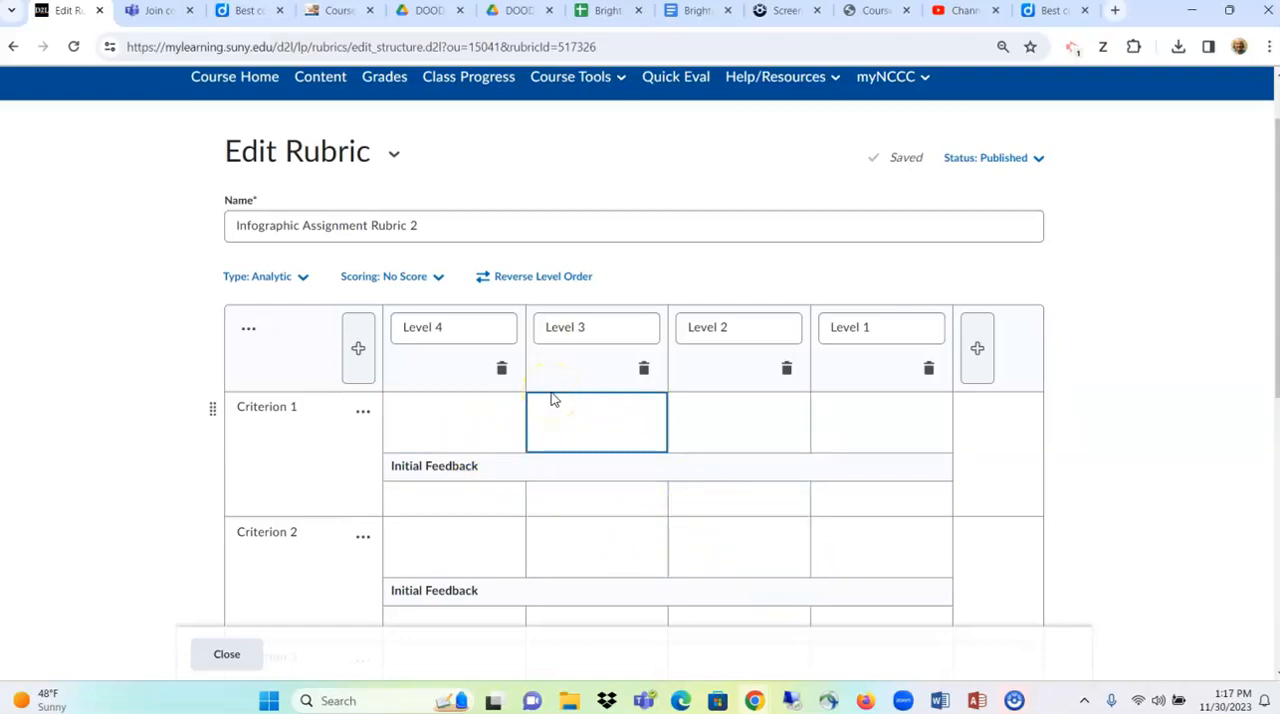
pyautogui.click(399, 283)
pyautogui.click(400, 373)
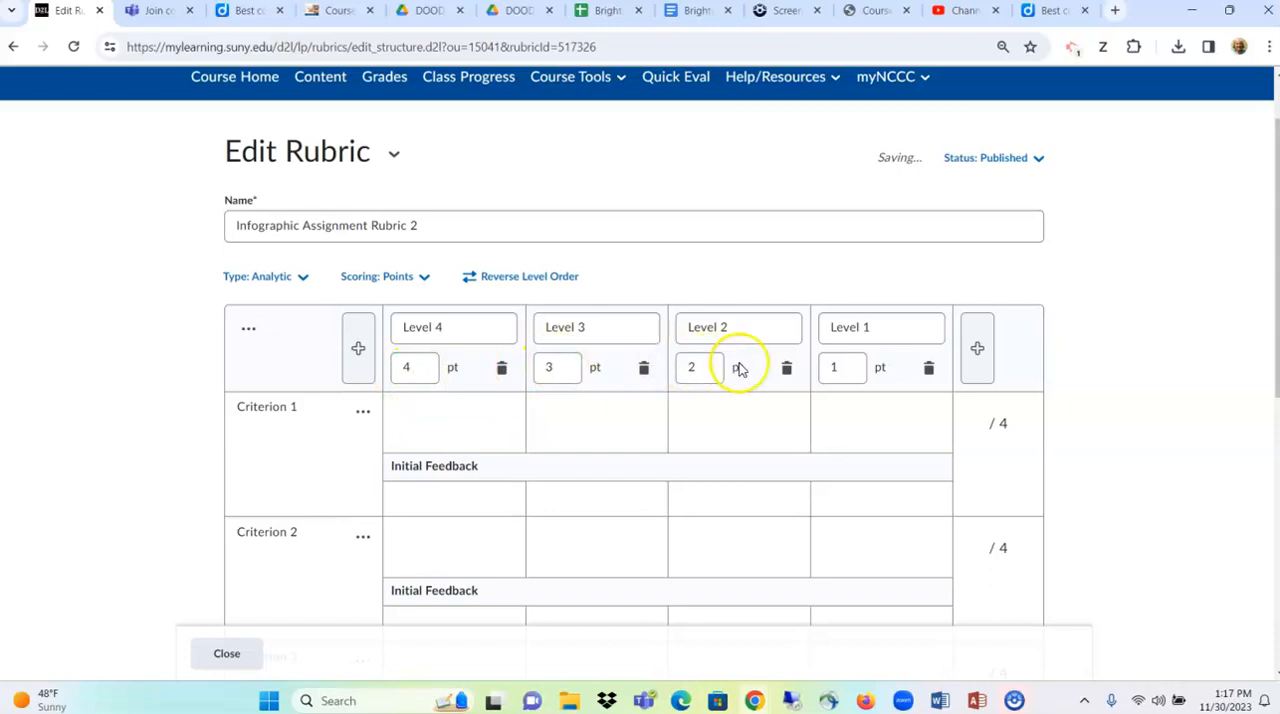
pyautogui.scroll(-1, 705, 414)
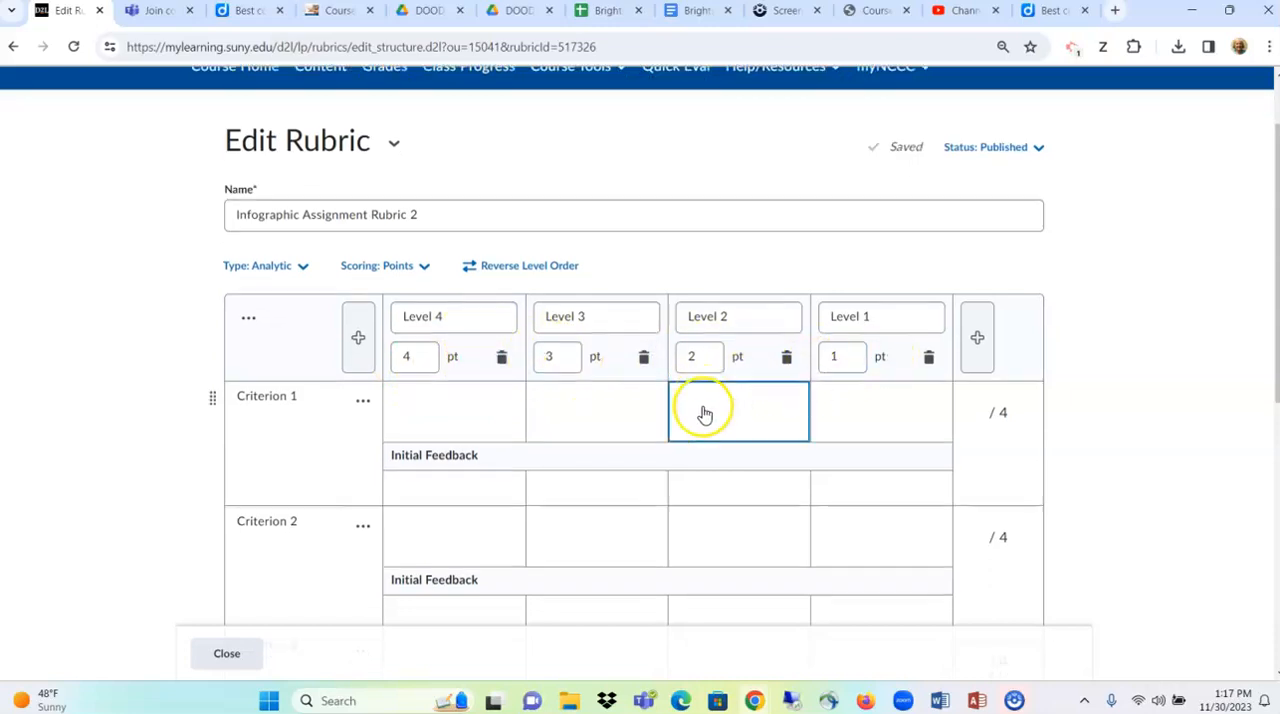
pyautogui.scroll(-2, 705, 414)
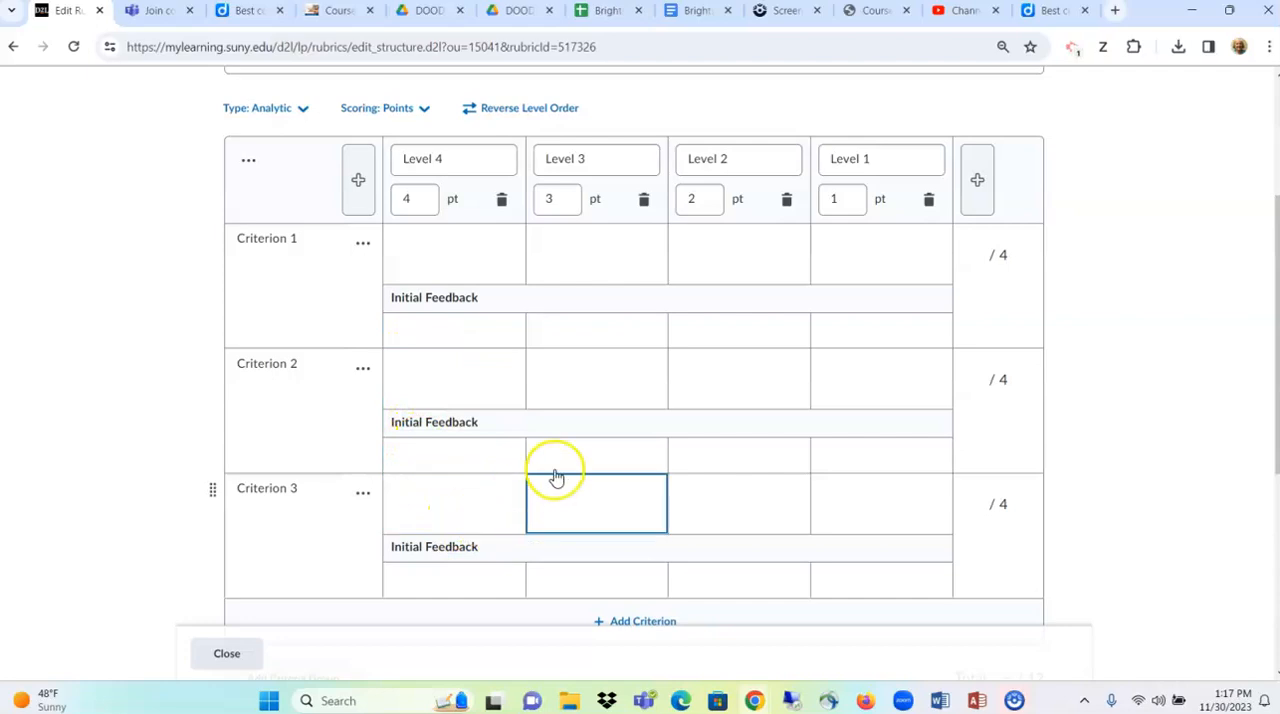
pyautogui.scroll(2, 557, 451)
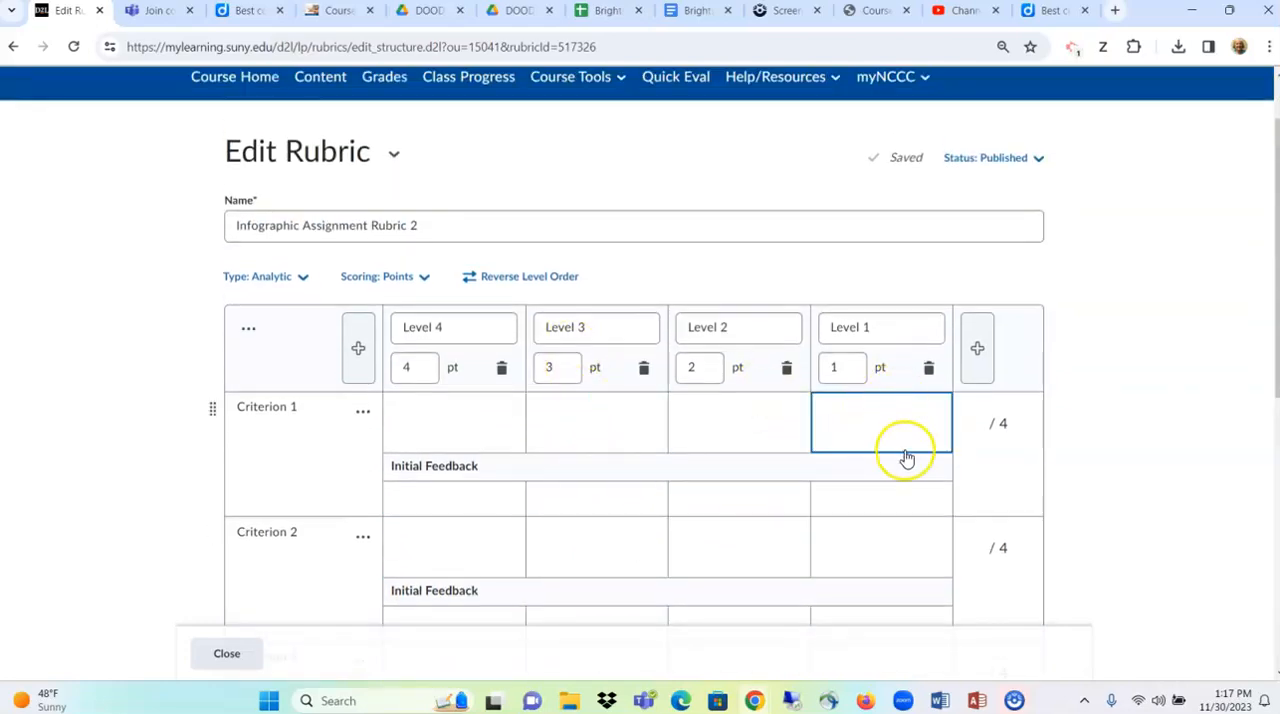
# - Try the Custom Points scoring method and examine the separate point values for each criterion and level
pyautogui.scroll(-1, 508, 389)
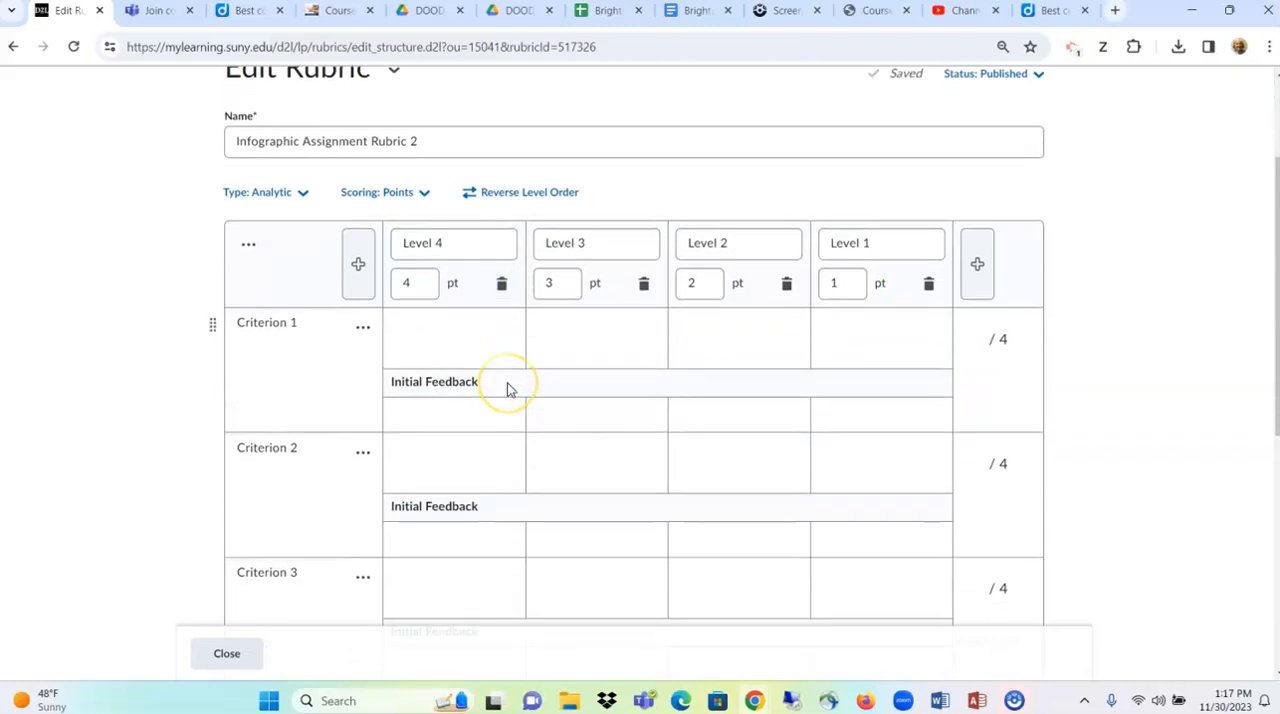
pyautogui.click(398, 198)
pyautogui.click(420, 322)
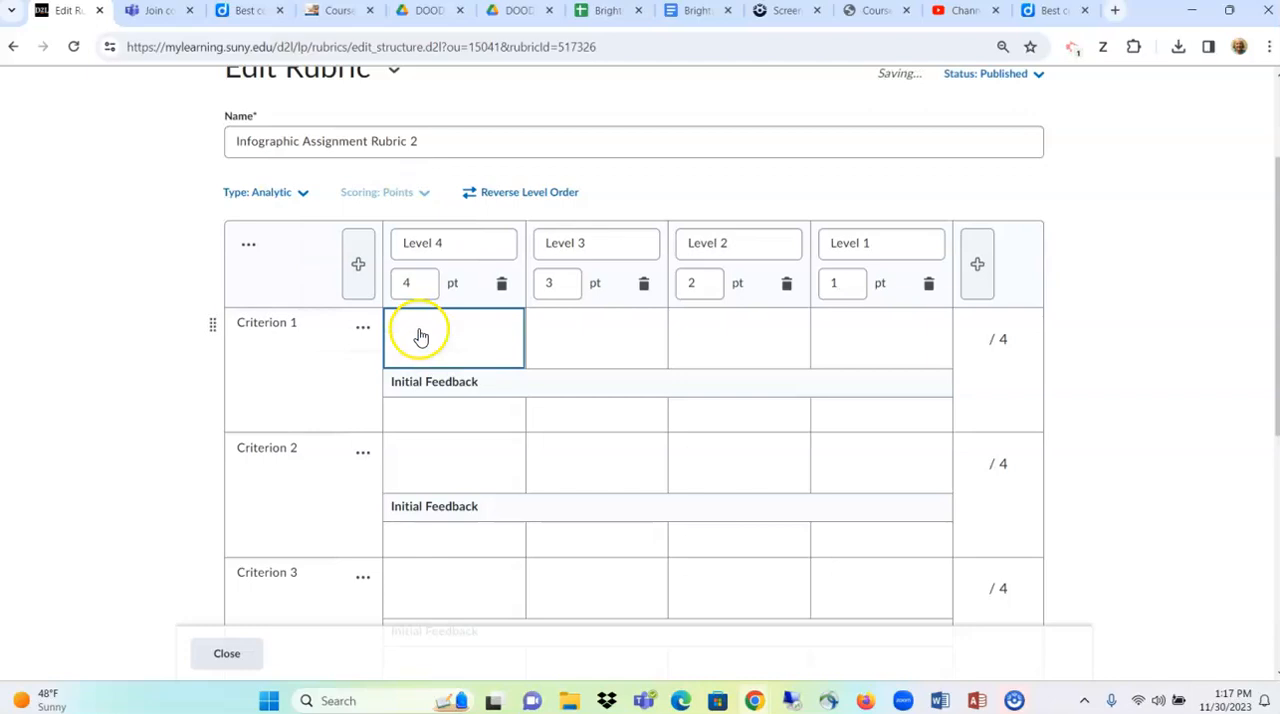
pyautogui.scroll(-2, 531, 374)
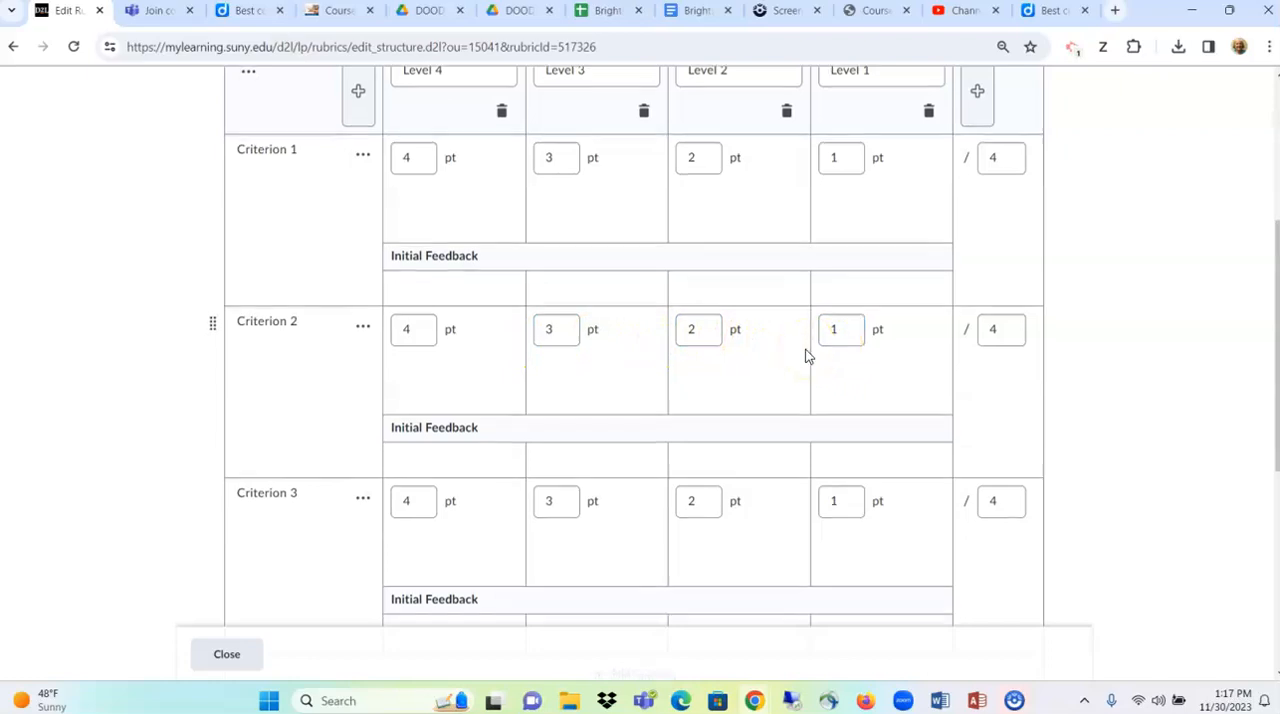
pyautogui.scroll(-2, 806, 355)
pyautogui.scroll(2, 805, 355)
pyautogui.scroll(2, 797, 358)
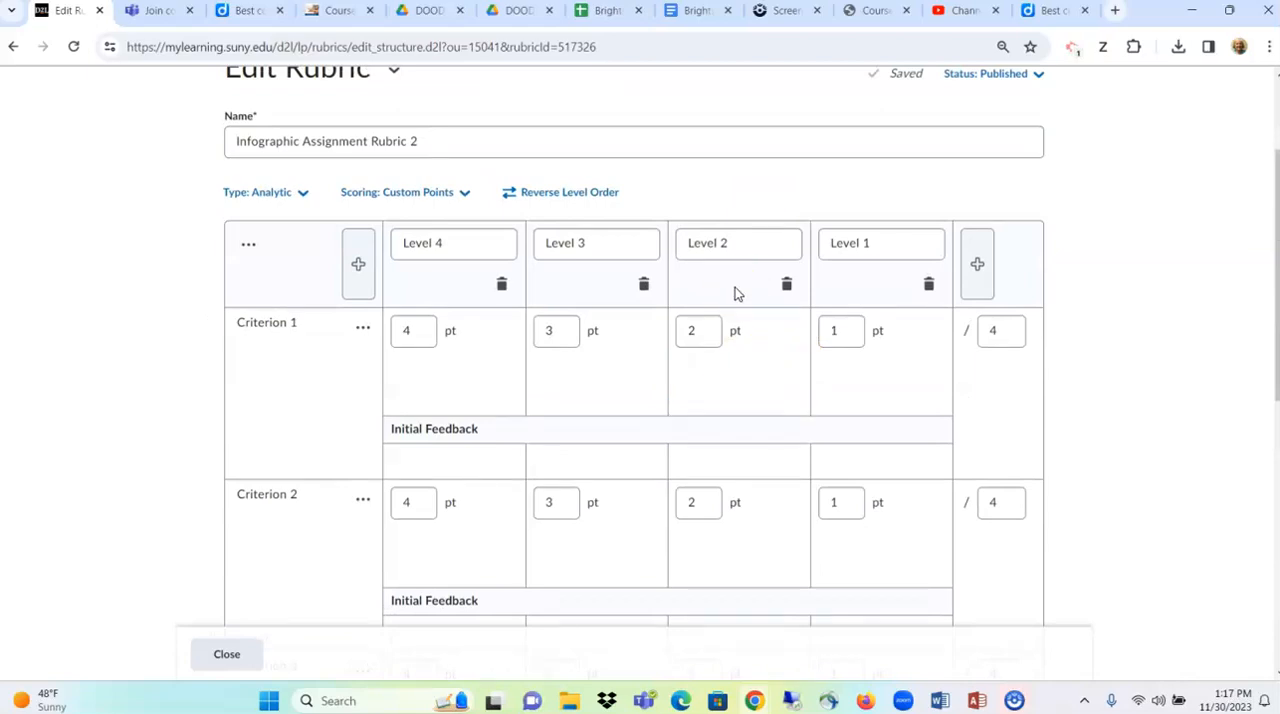
pyautogui.click(697, 371)
pyautogui.click(697, 210)
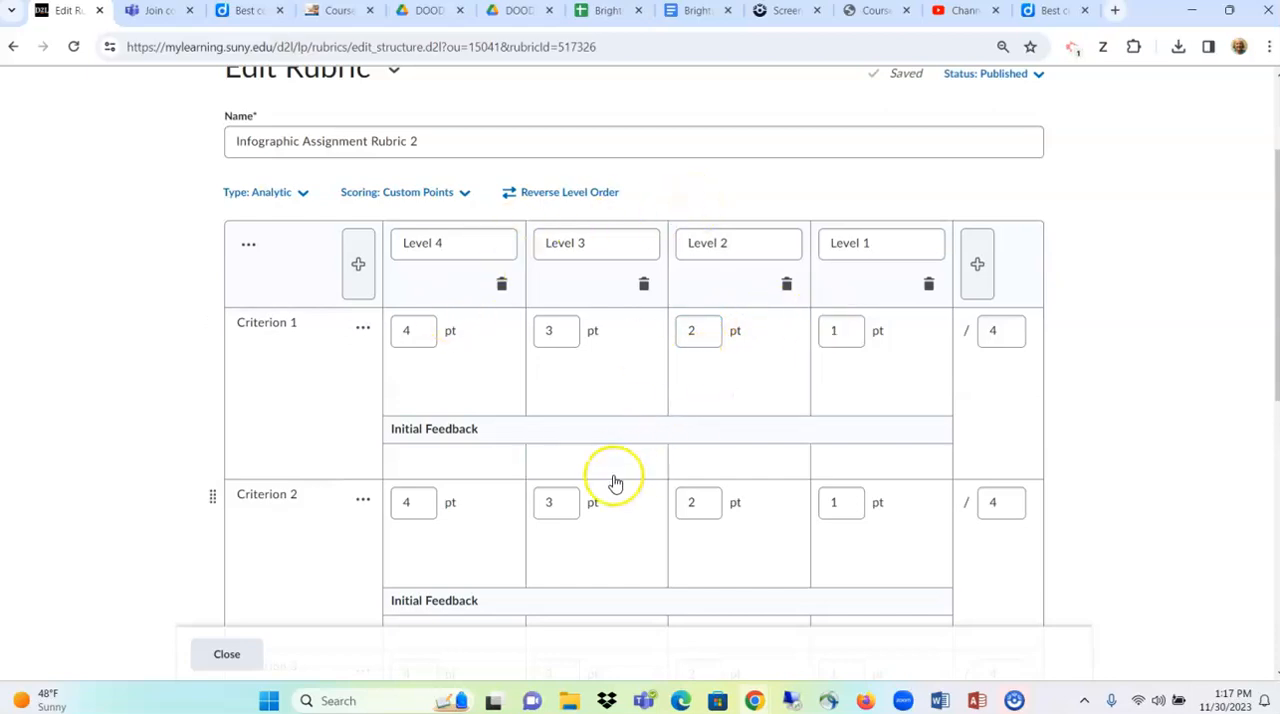
pyautogui.click(728, 470)
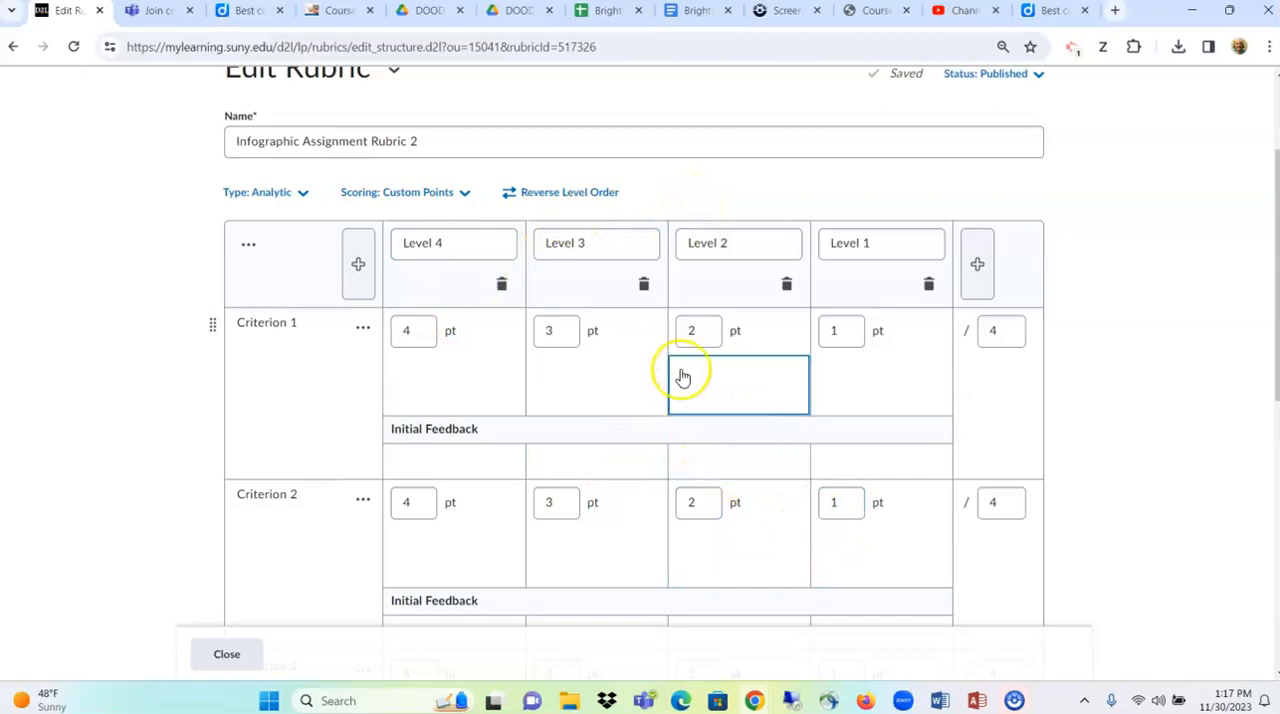
# - Return the scoring method from Custom Points to Points and look over the level and criterion cells
pyautogui.click(435, 198)
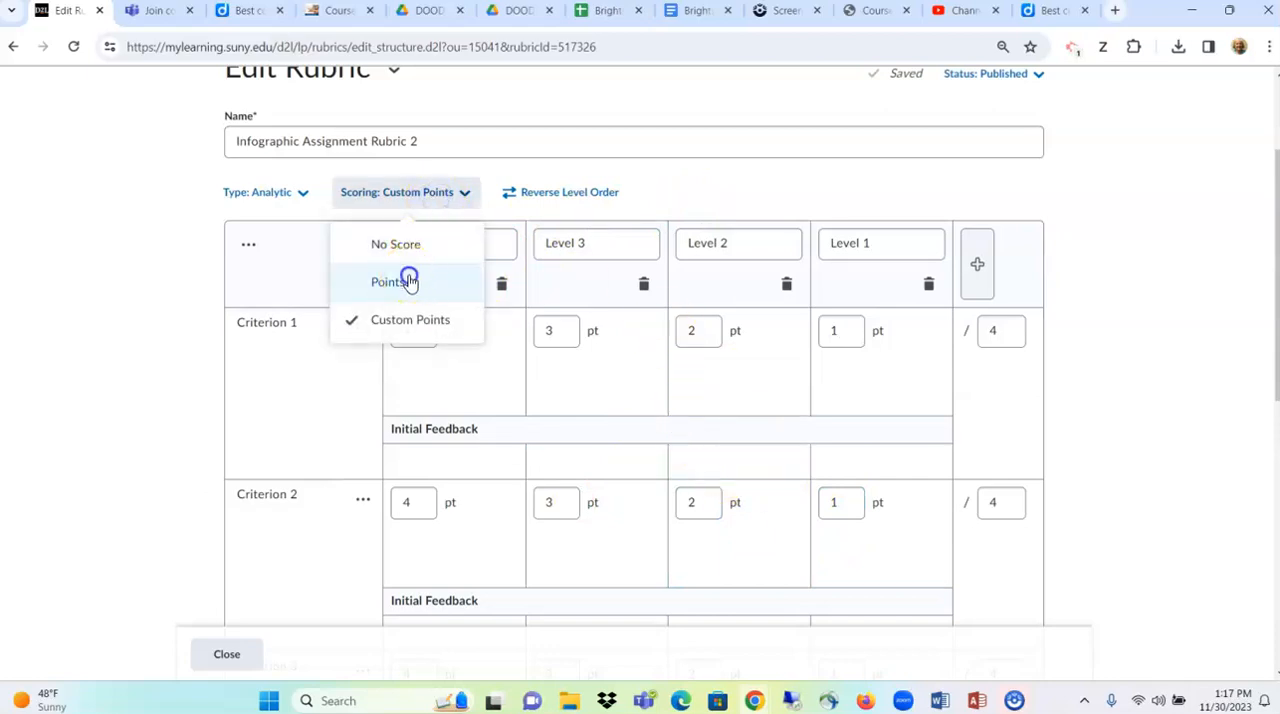
pyautogui.click(409, 280)
pyautogui.click(768, 362)
pyautogui.click(846, 428)
pyautogui.click(576, 343)
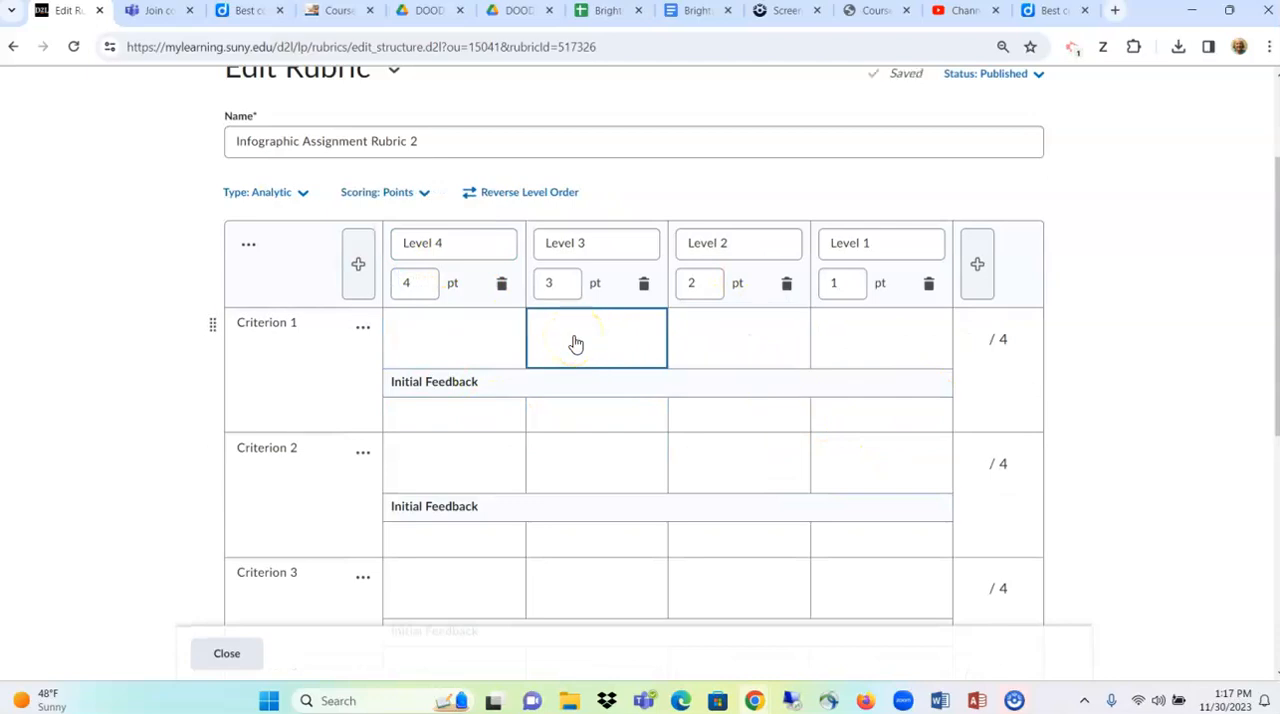
pyautogui.scroll(-1, 576, 343)
pyautogui.click(459, 169)
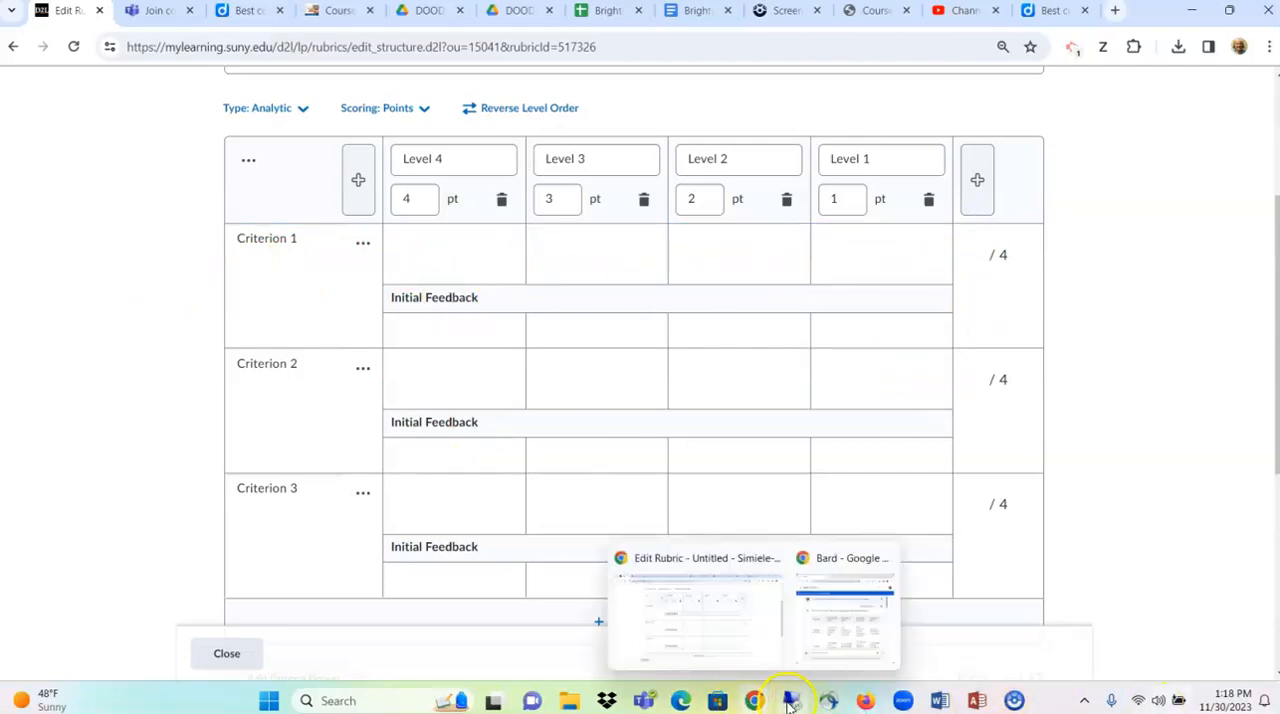
# - Switch to the Bard window in Chrome and maximize it
pyautogui.moveTo(752, 699)
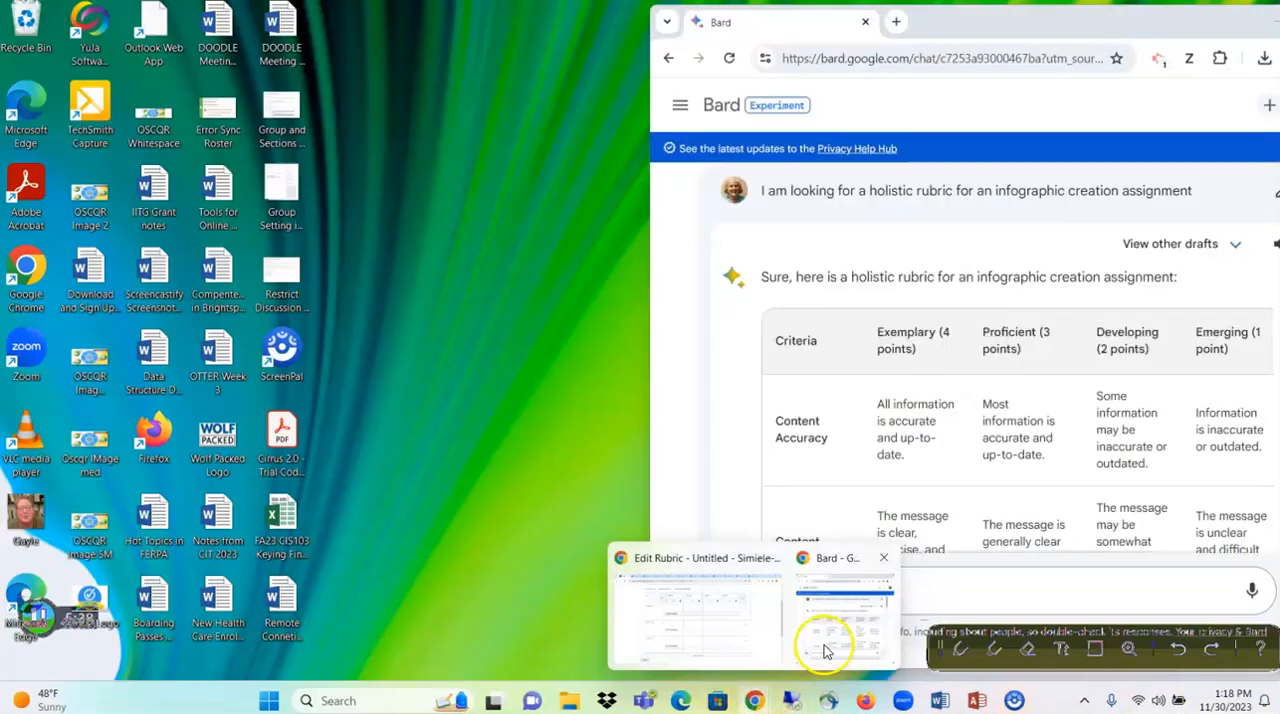
pyautogui.click(826, 650)
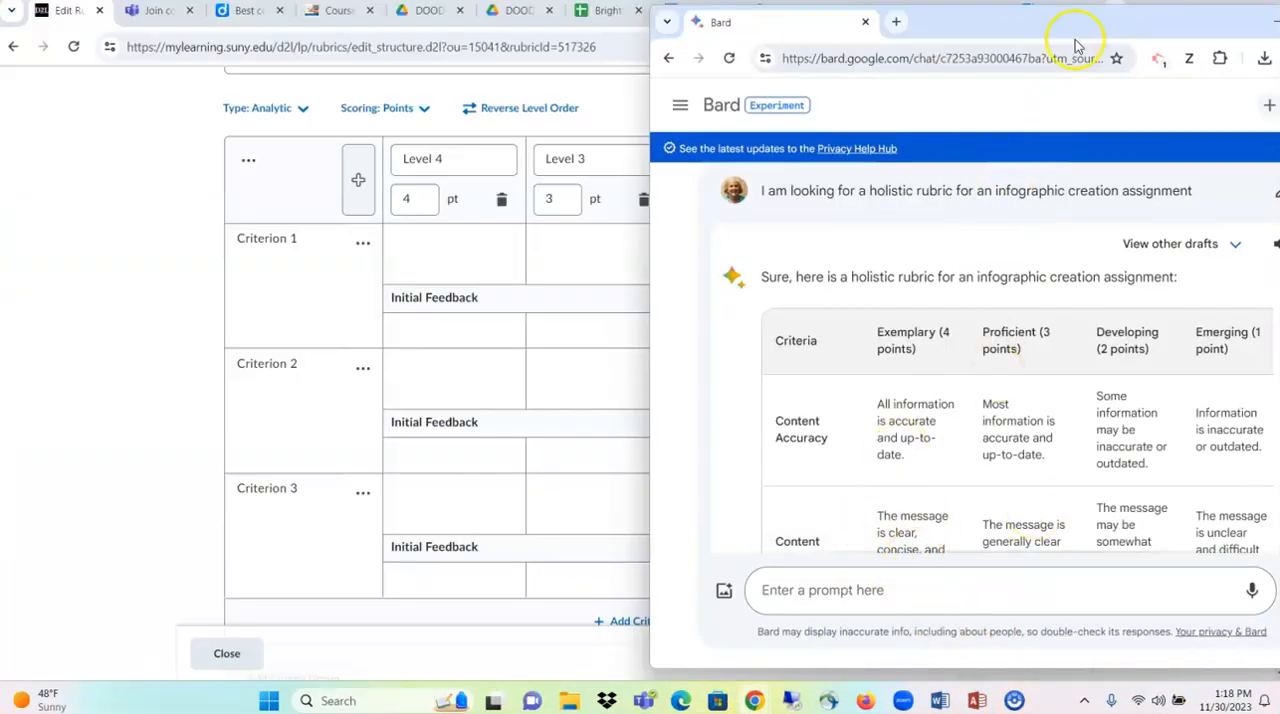
pyautogui.moveTo(1090, 32); pyautogui.dragTo(794, 49)
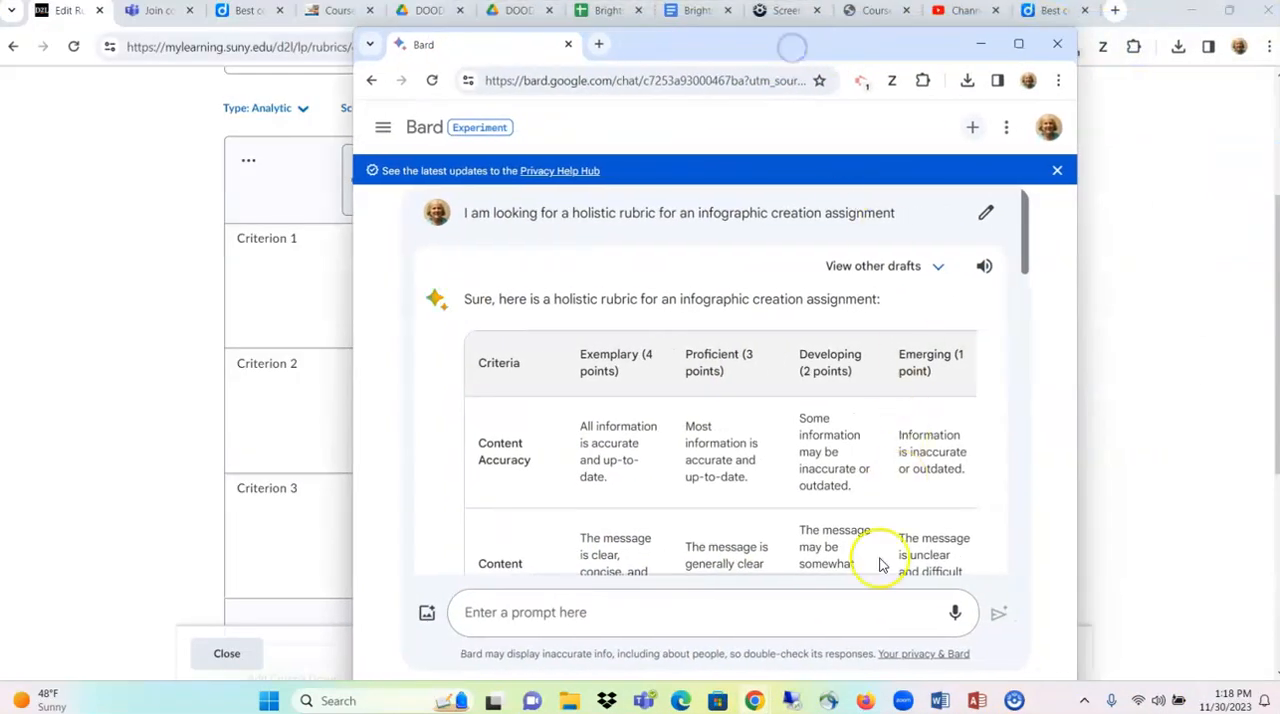
pyautogui.click(1018, 44)
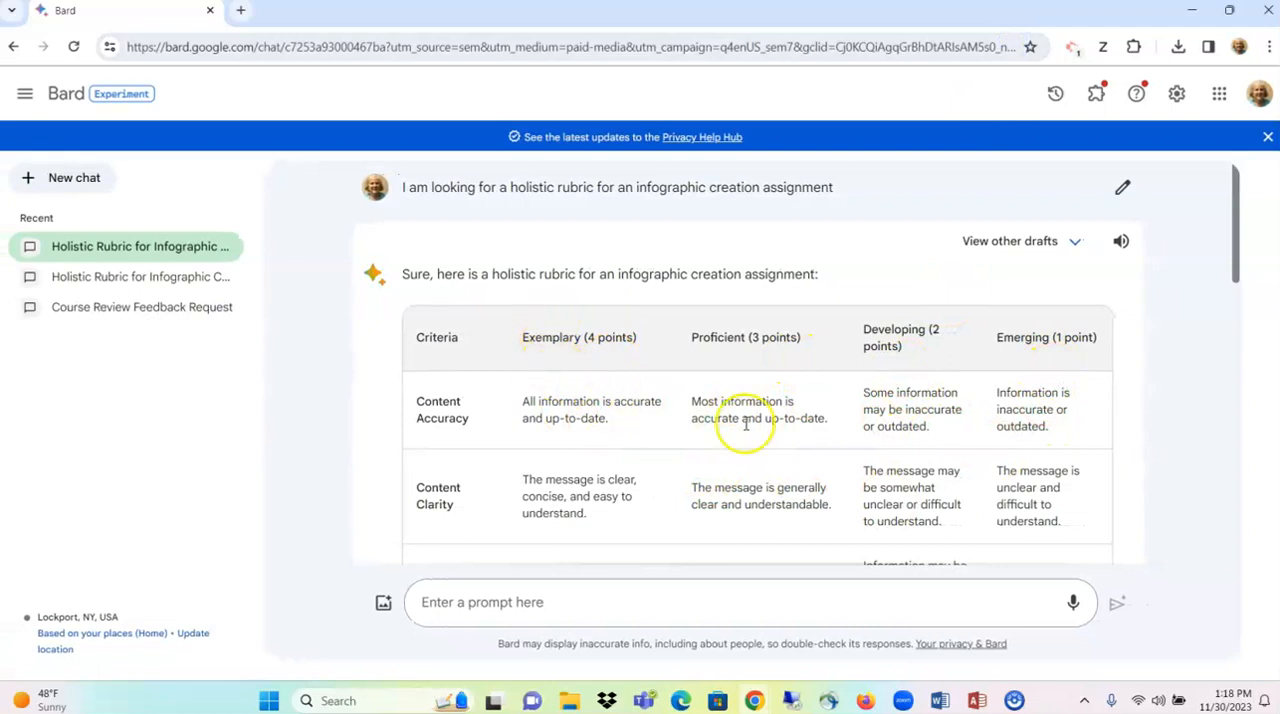
# - Review the criteria and level descriptions in Bard's infographic rubric, from Content Accuracy through Overall Effectiveness
pyautogui.scroll(-1, 508, 480)
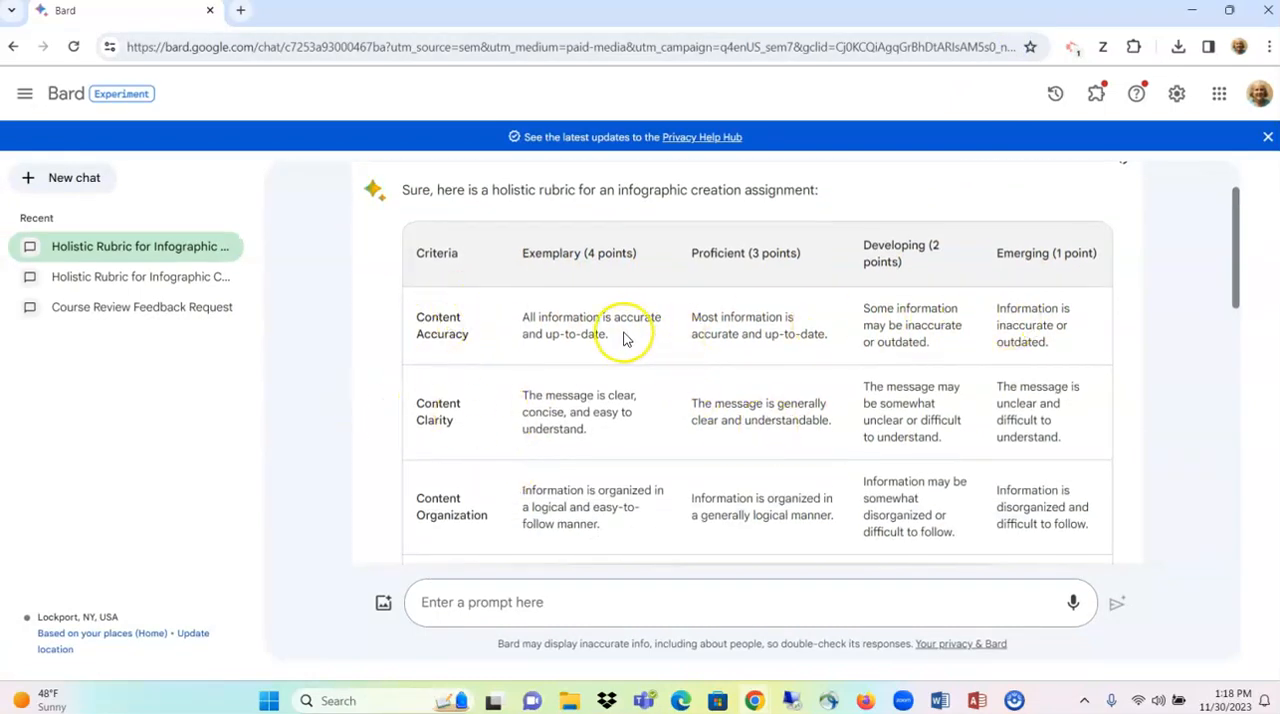
pyautogui.scroll(-2, 623, 337)
pyautogui.scroll(1, 620, 333)
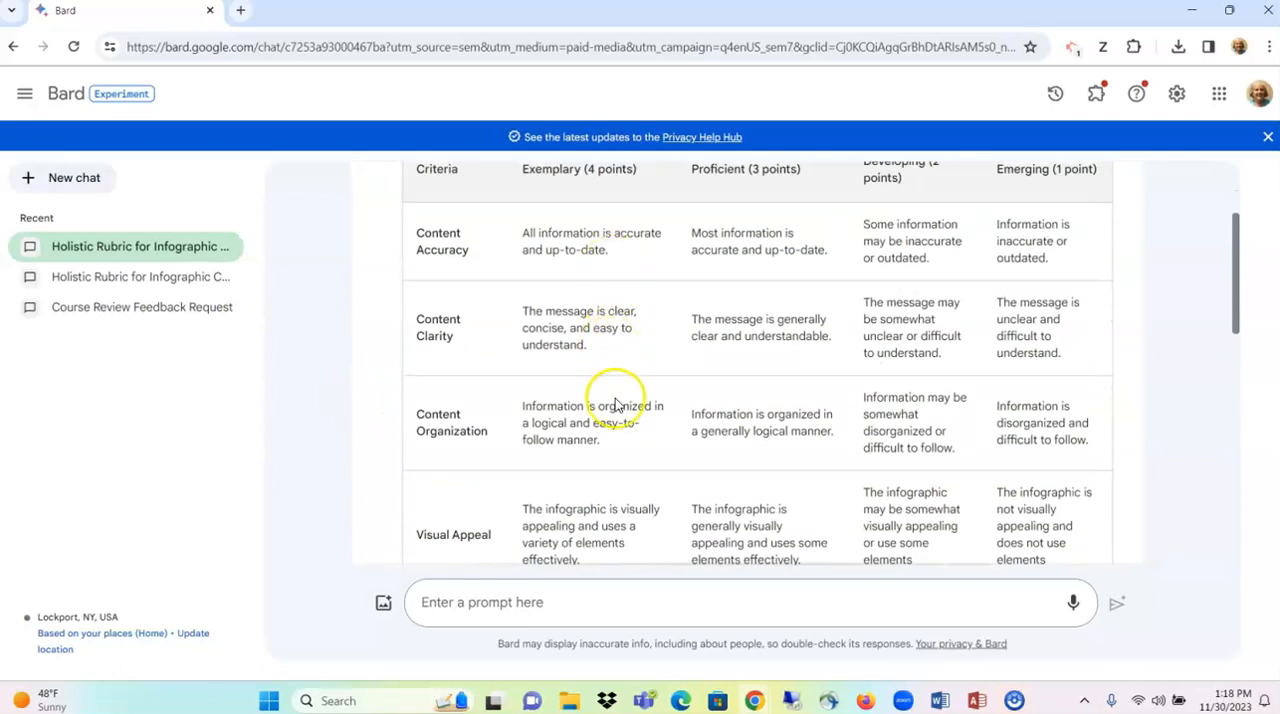
pyautogui.scroll(-5, 608, 450)
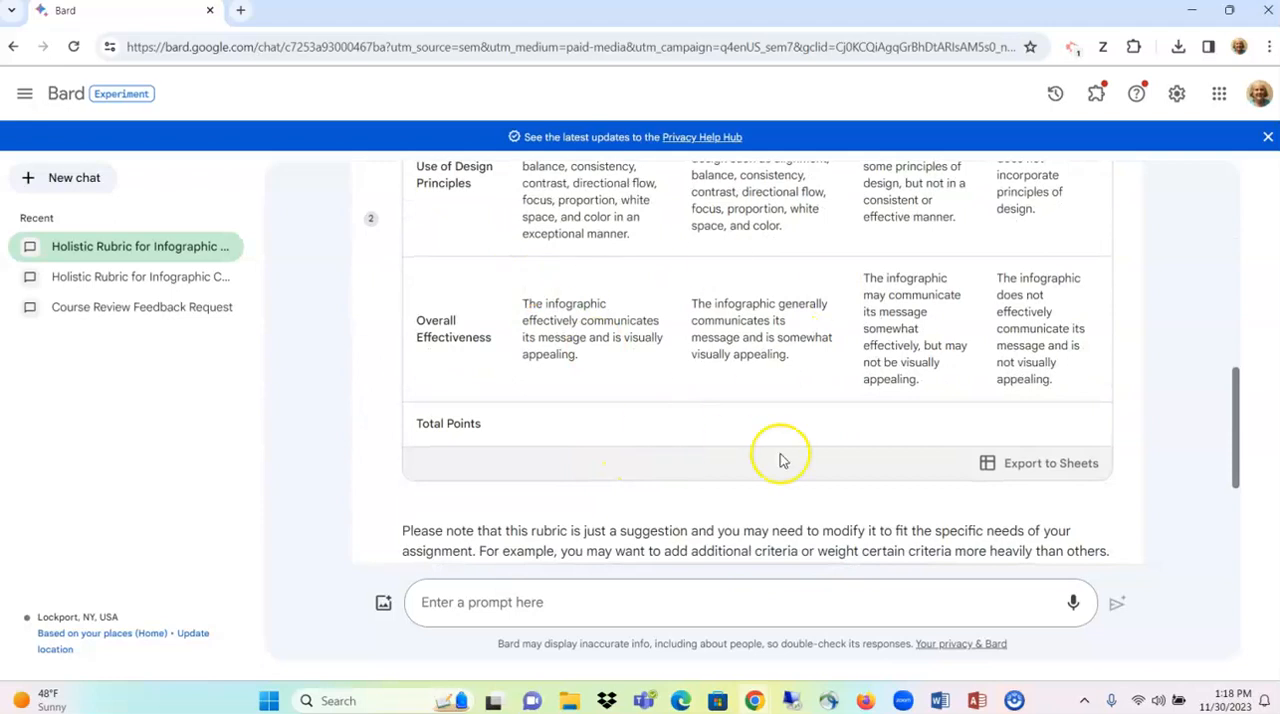
pyautogui.scroll(5, 625, 390)
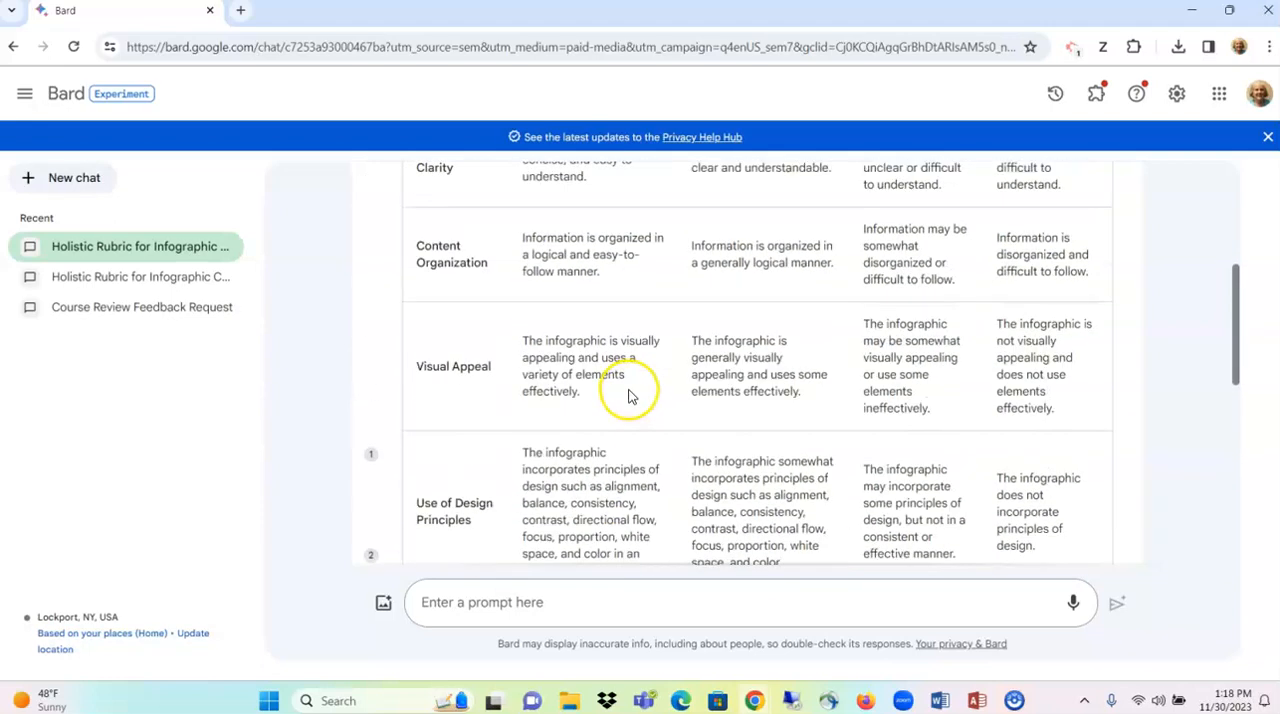
# - Arrange the Bard rubric window and the Brightspace rubric editor window side by side at full height
pyautogui.scroll(2, 630, 397)
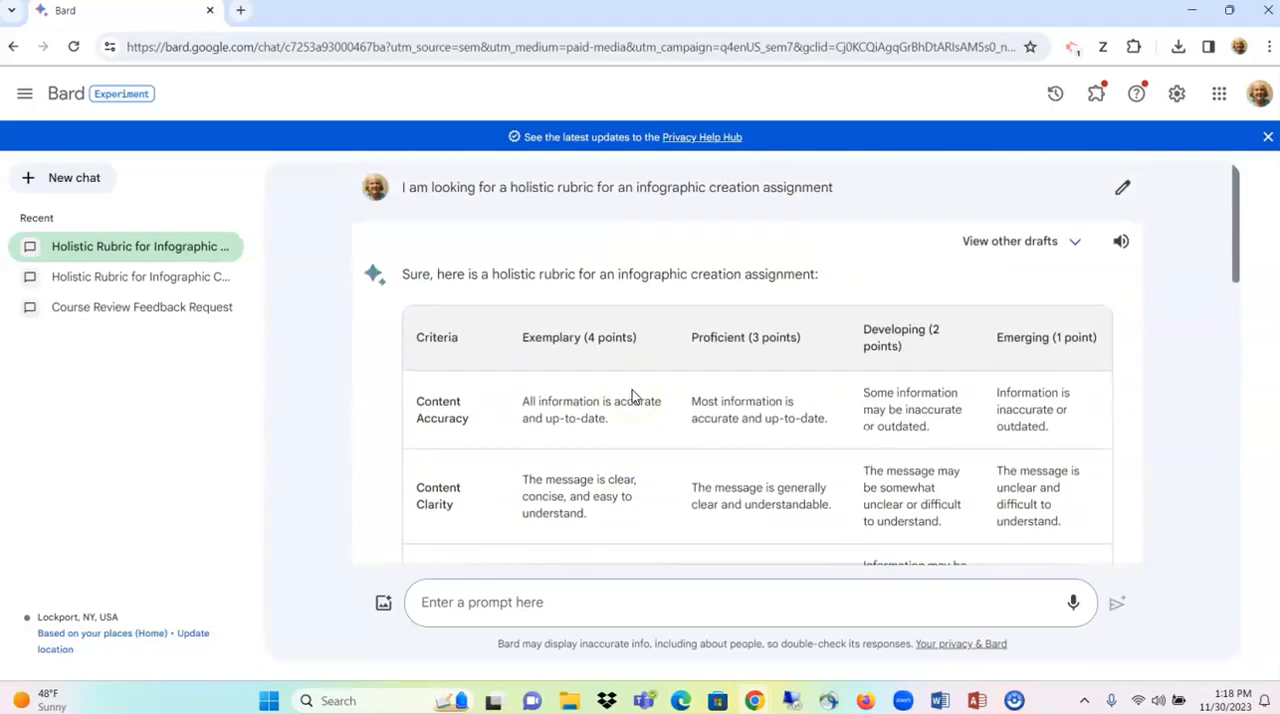
pyautogui.click(1229, 10)
pyautogui.moveTo(797, 37); pyautogui.dragTo(1279, 49)
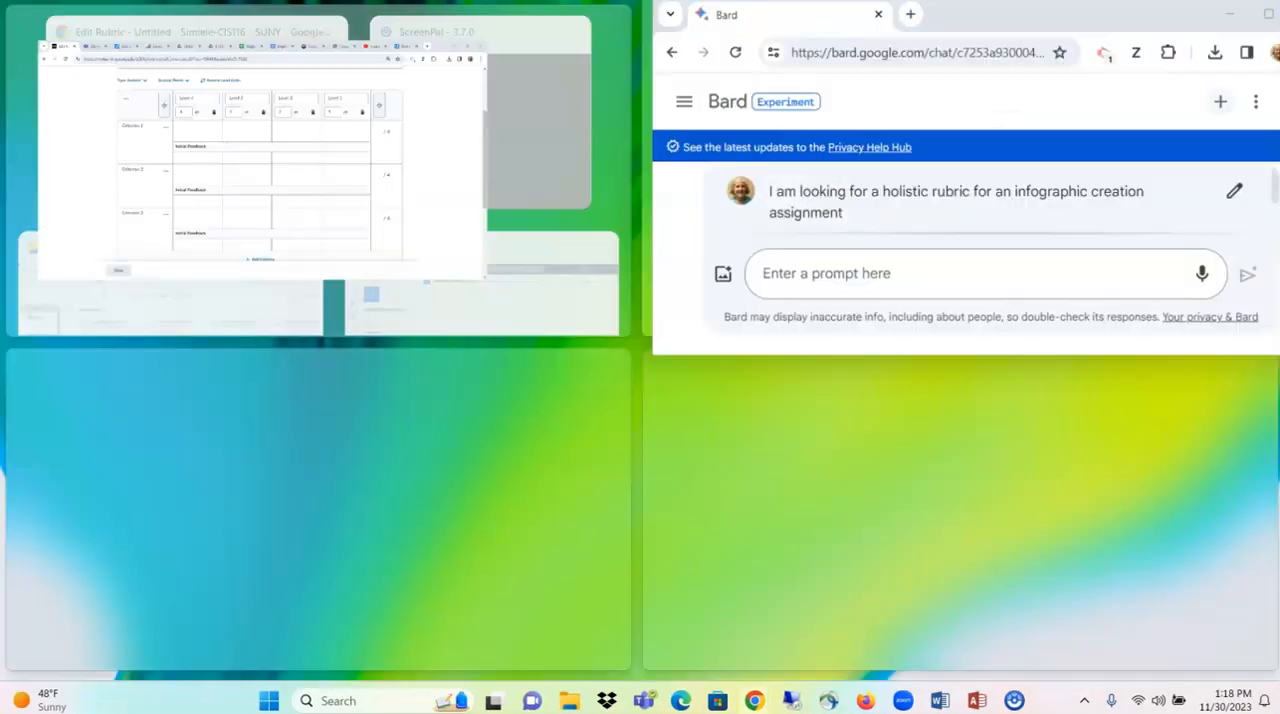
pyautogui.click(218, 170)
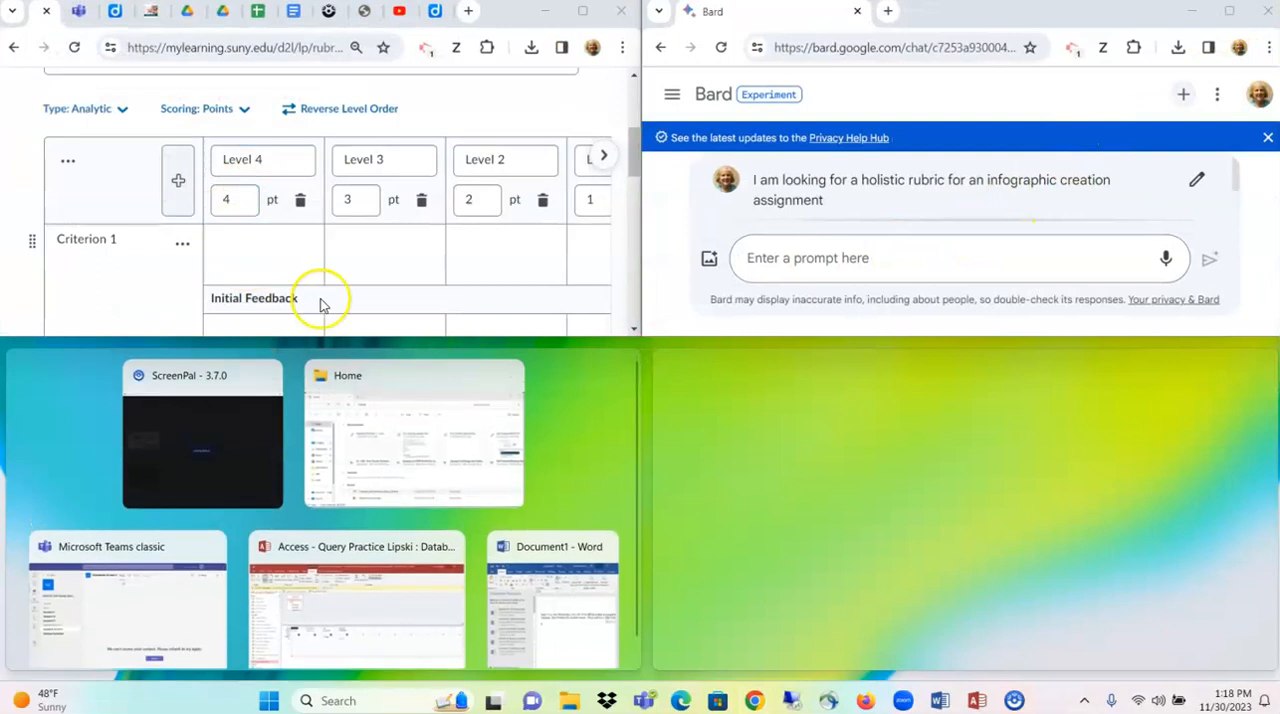
pyautogui.moveTo(408, 337); pyautogui.dragTo(408, 677)
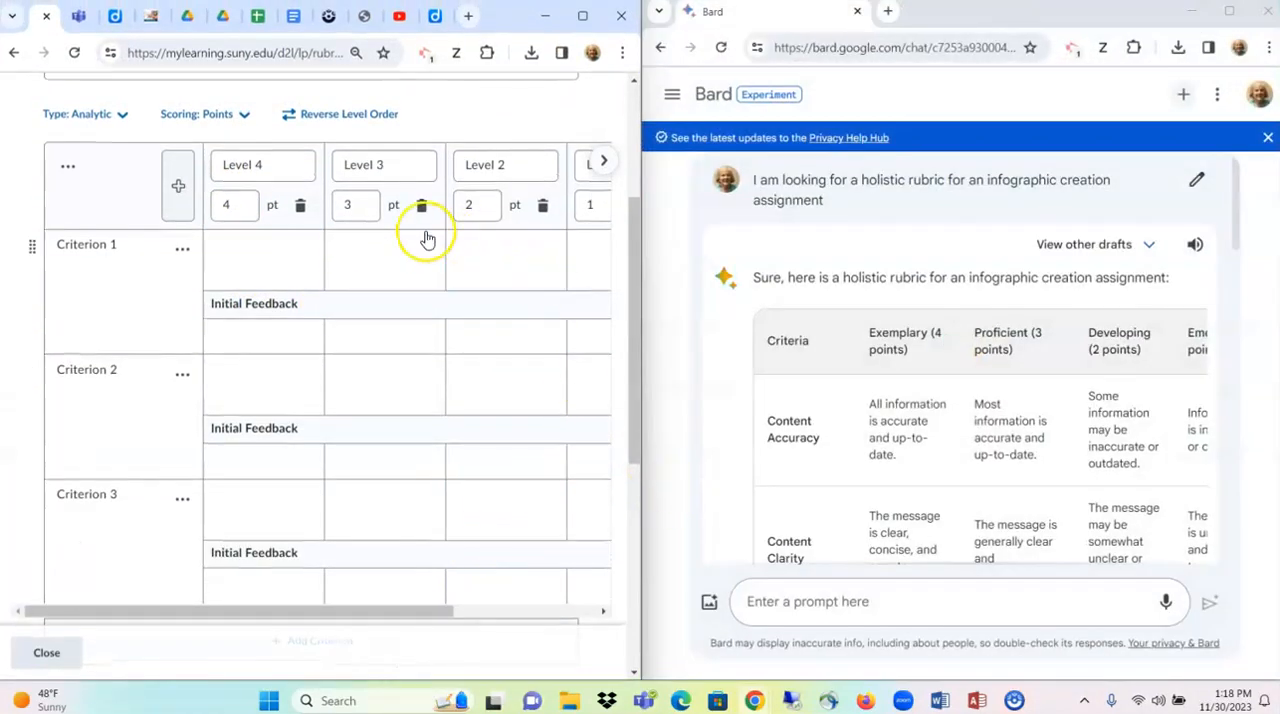
# - Add three new criteria below Criterion 3 in the infographic rubric
pyautogui.scroll(-2, 210, 340)
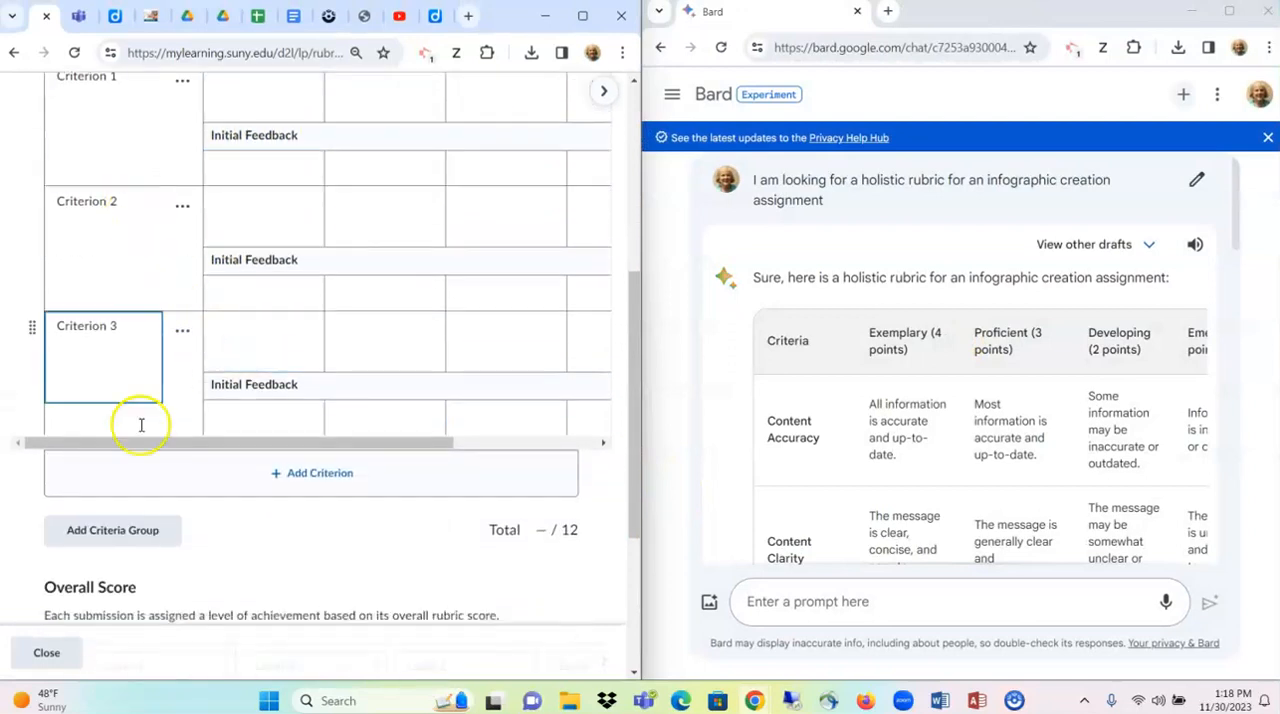
pyautogui.click(313, 483)
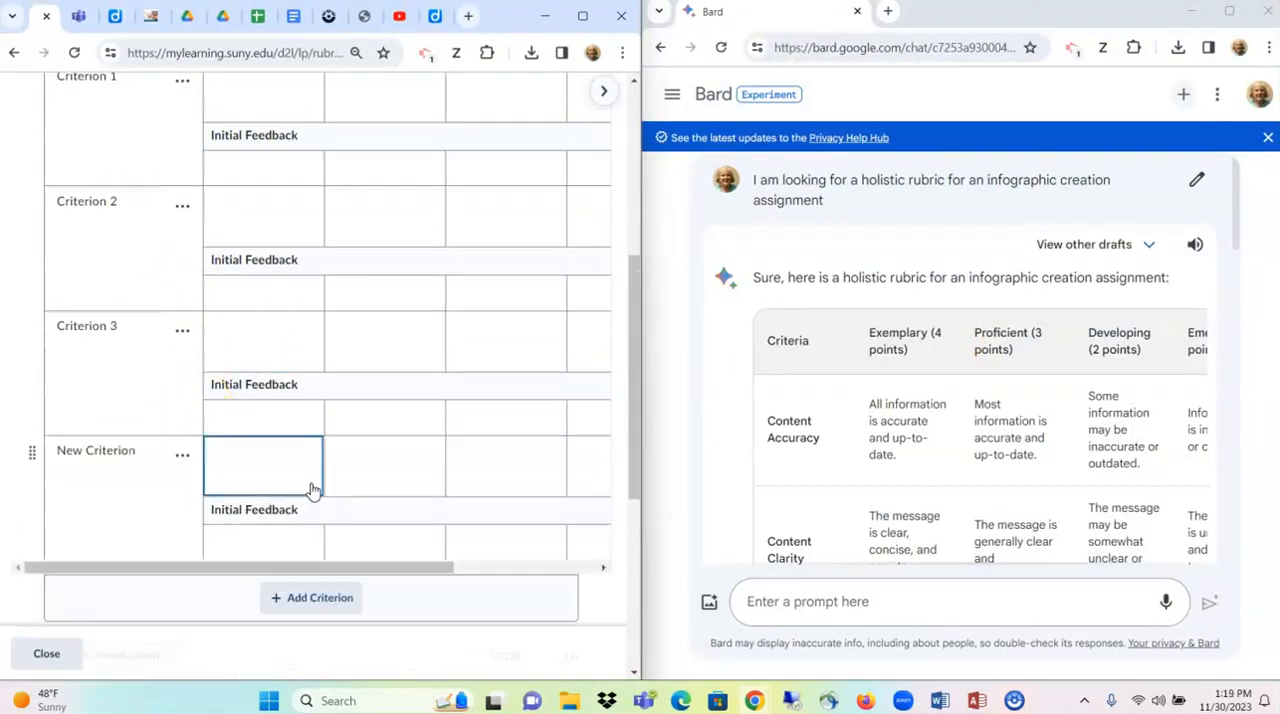
pyautogui.click(321, 598)
pyautogui.scroll(-2, 320, 594)
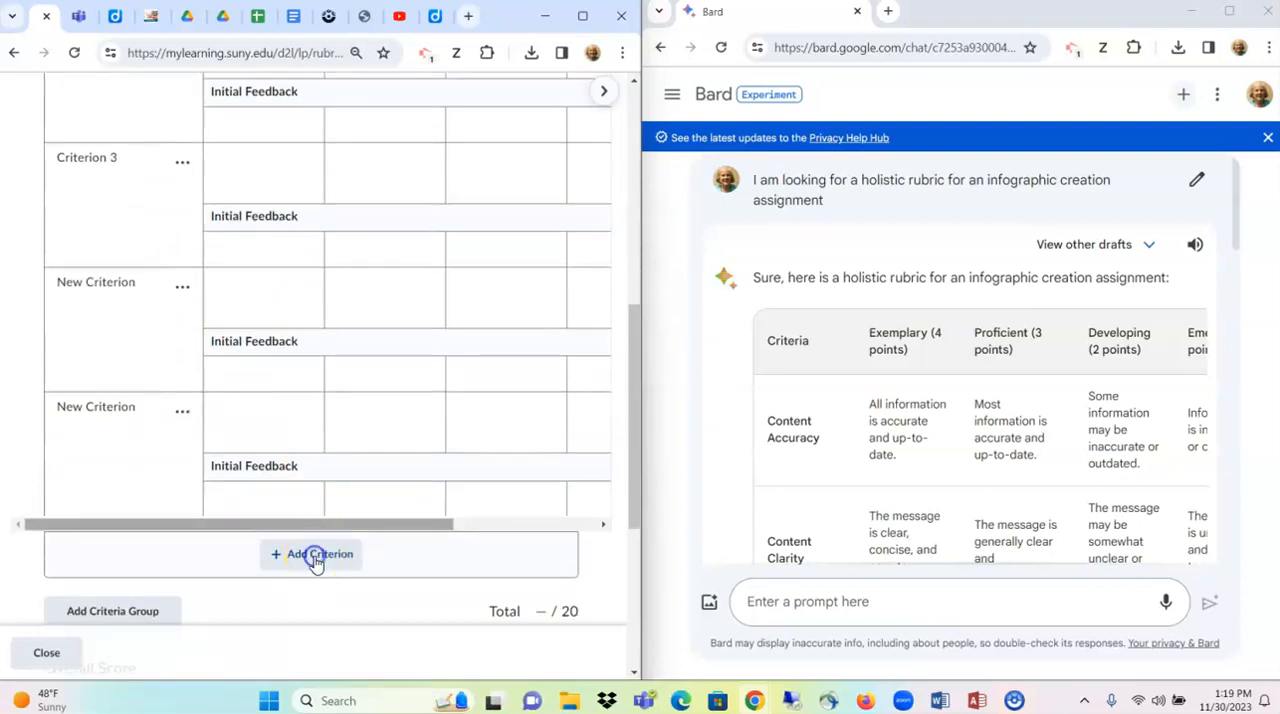
pyautogui.click(315, 558)
pyautogui.scroll(2, 345, 470)
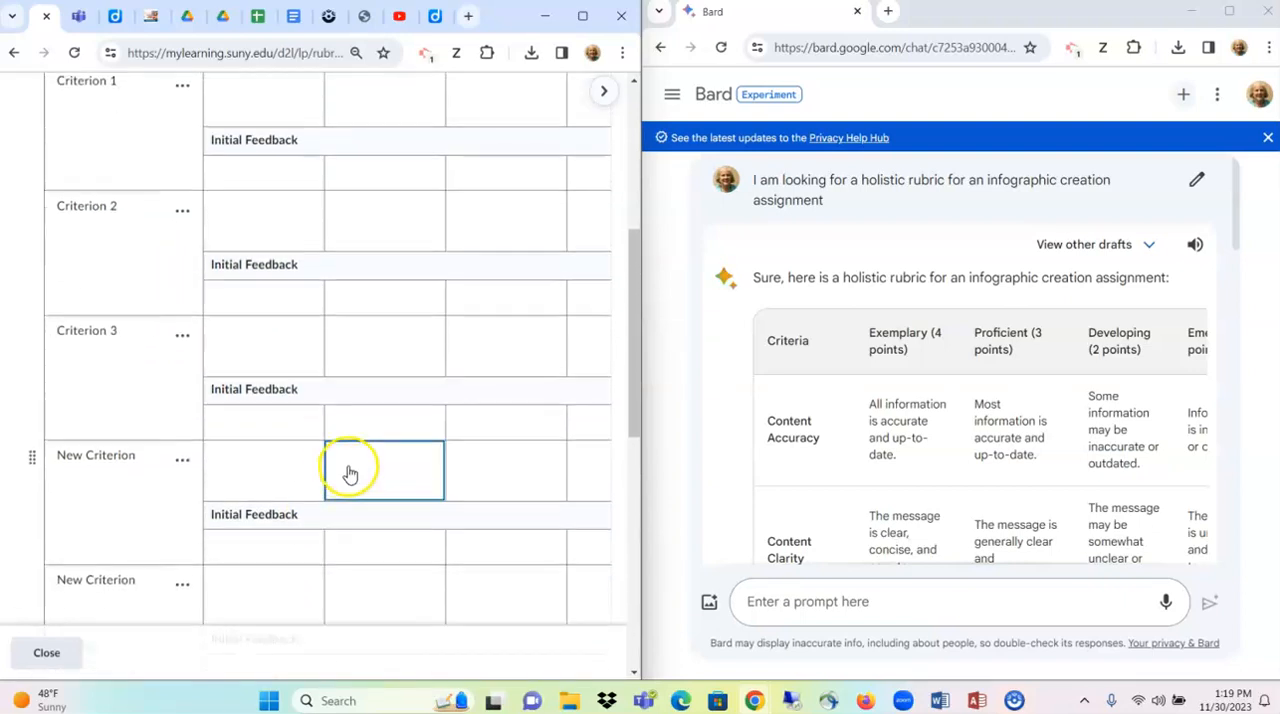
# - Copy the level headings from Bard to rename Level 4 as "Exemplary (4 points)" and Level 3 as "Proficient (3 points)"
pyautogui.scroll(3, 350, 474)
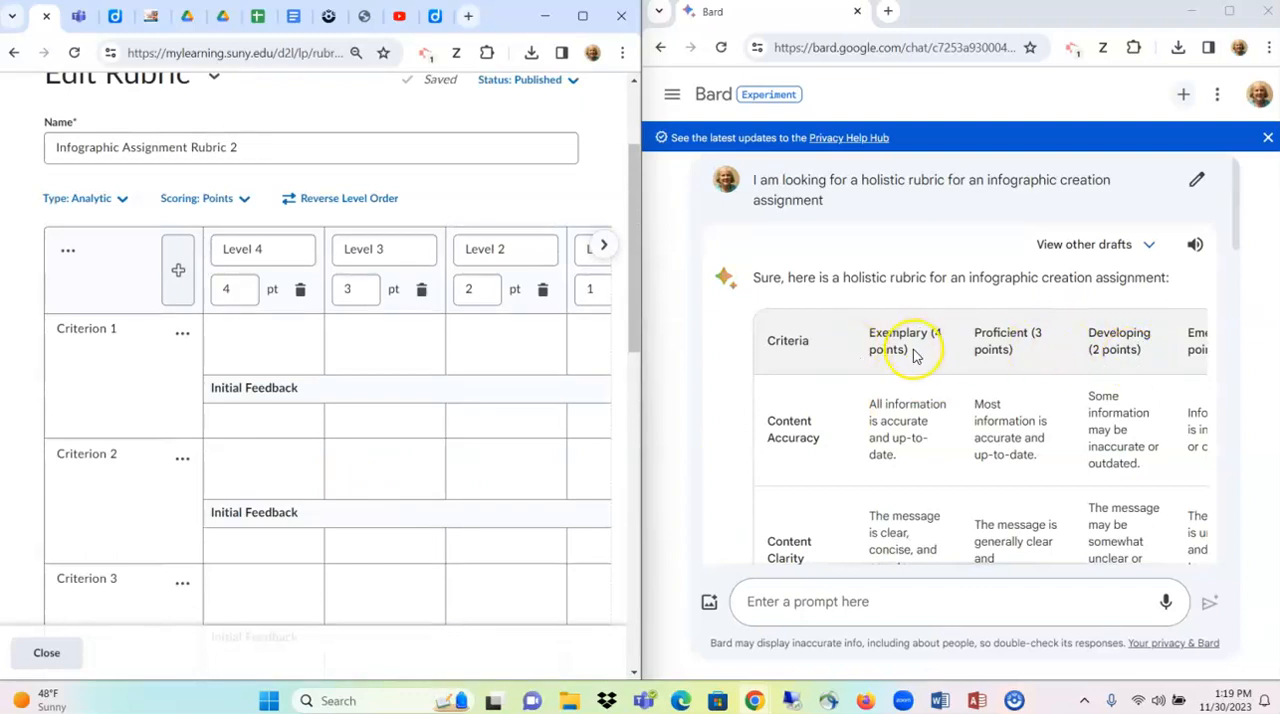
pyautogui.moveTo(913, 356); pyautogui.dragTo(872, 333)
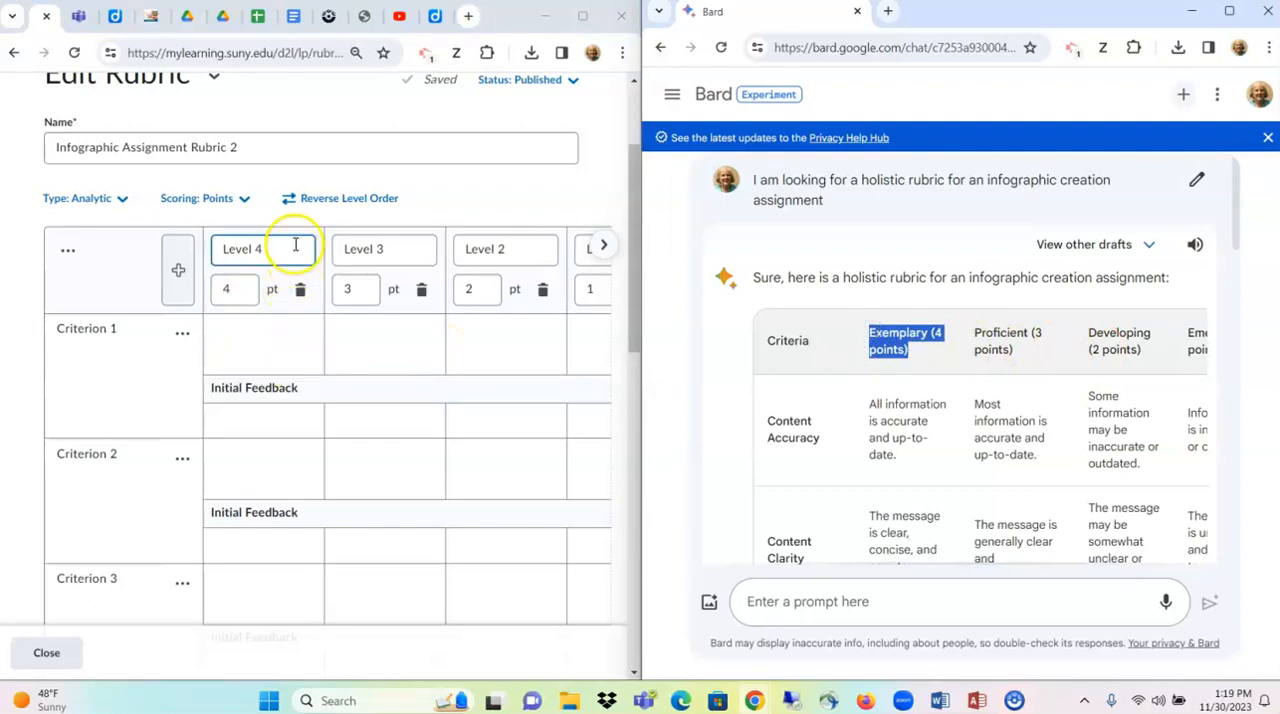
pyautogui.moveTo(292, 247); pyautogui.dragTo(206, 251)
pyautogui.scroll(10, 240, 257)
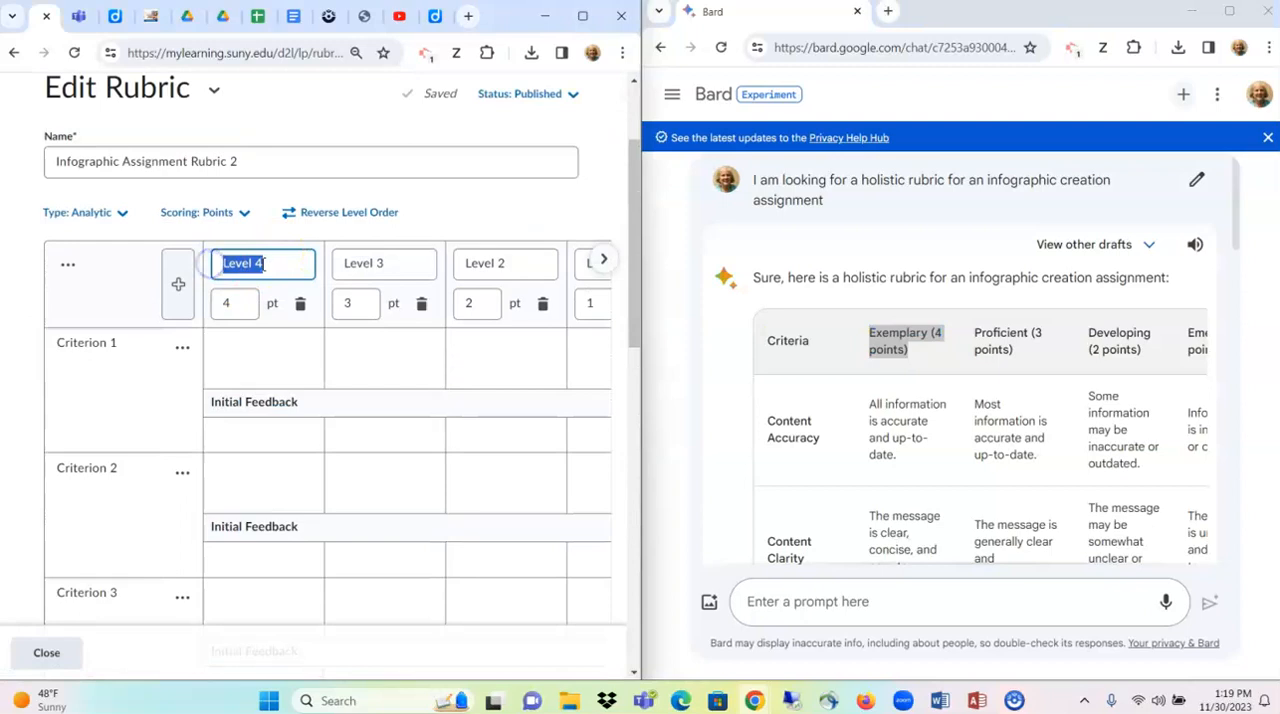
pyautogui.click(993, 349)
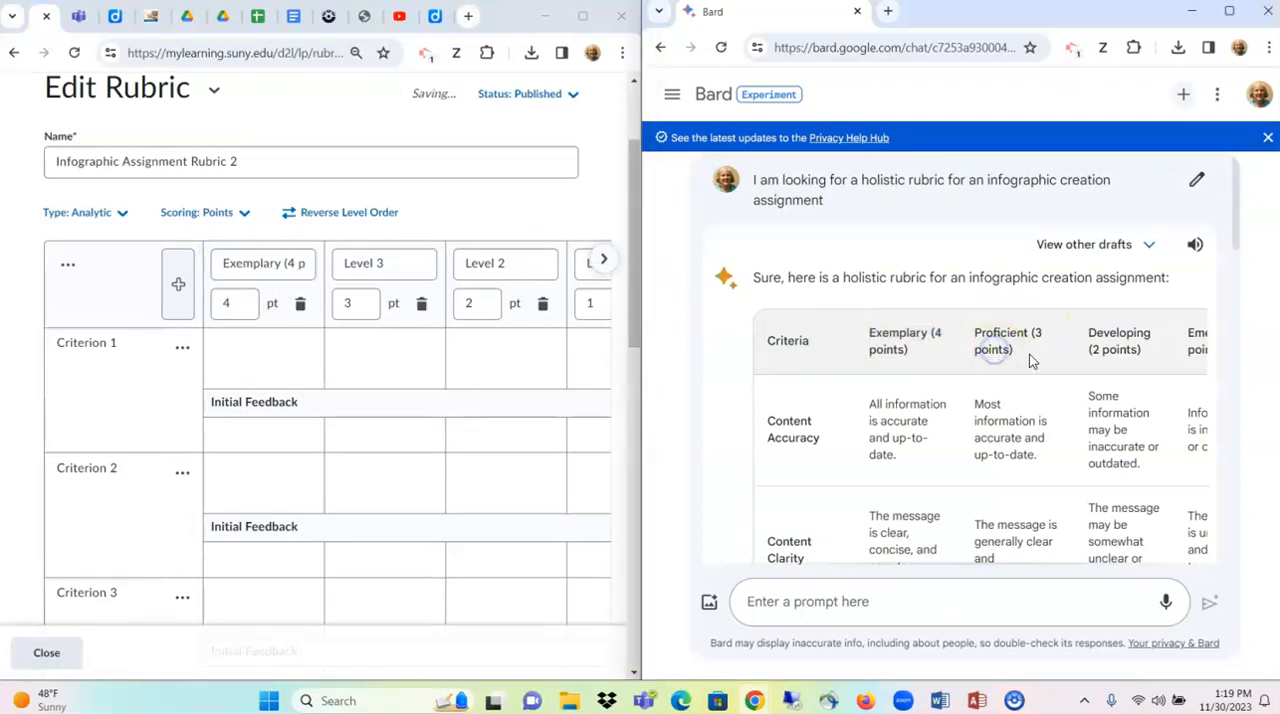
pyautogui.moveTo(1001, 349); pyautogui.dragTo(978, 338)
pyautogui.hotkey('ctrl', 'c')
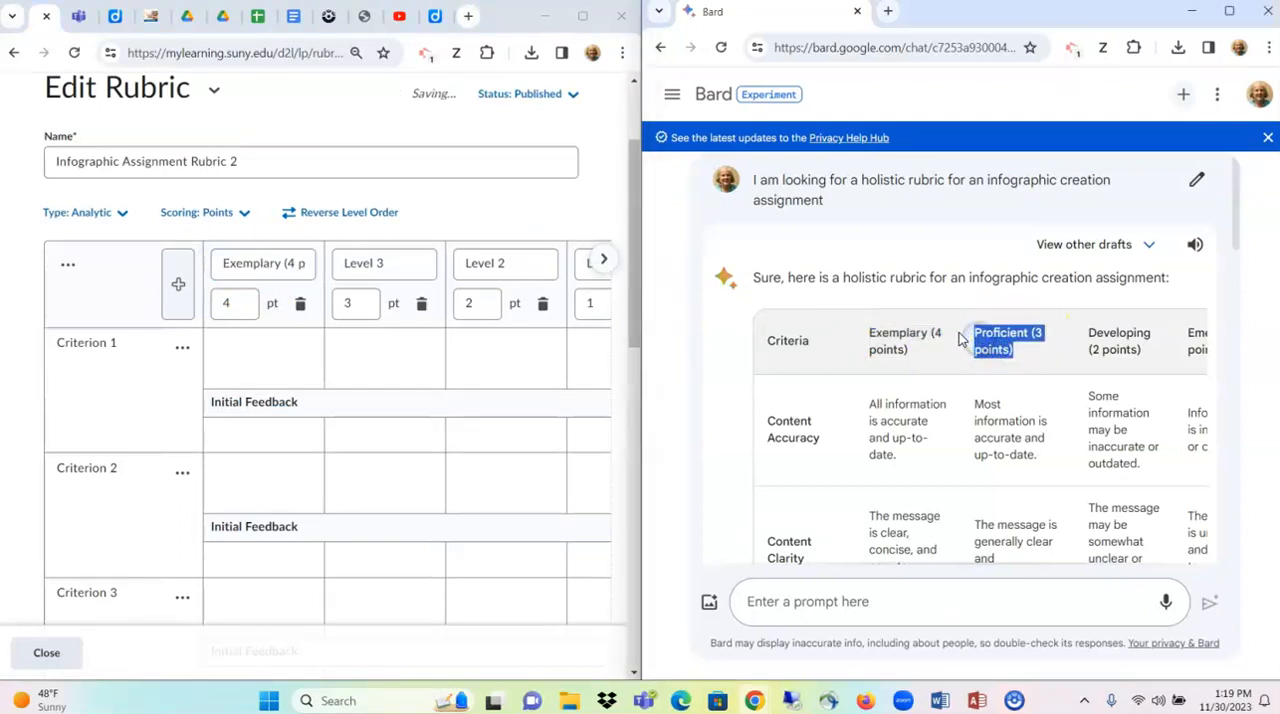
pyautogui.moveTo(394, 263); pyautogui.dragTo(342, 266)
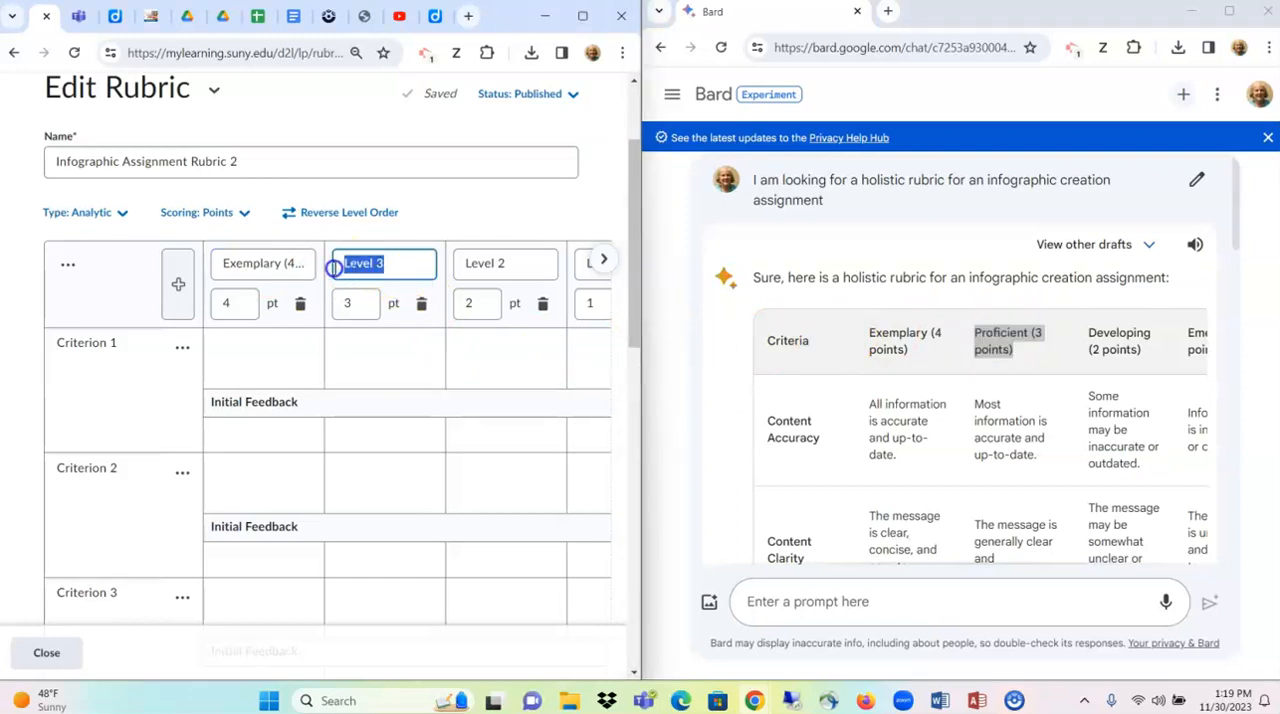
pyautogui.hotkey('ctrl', 'v')
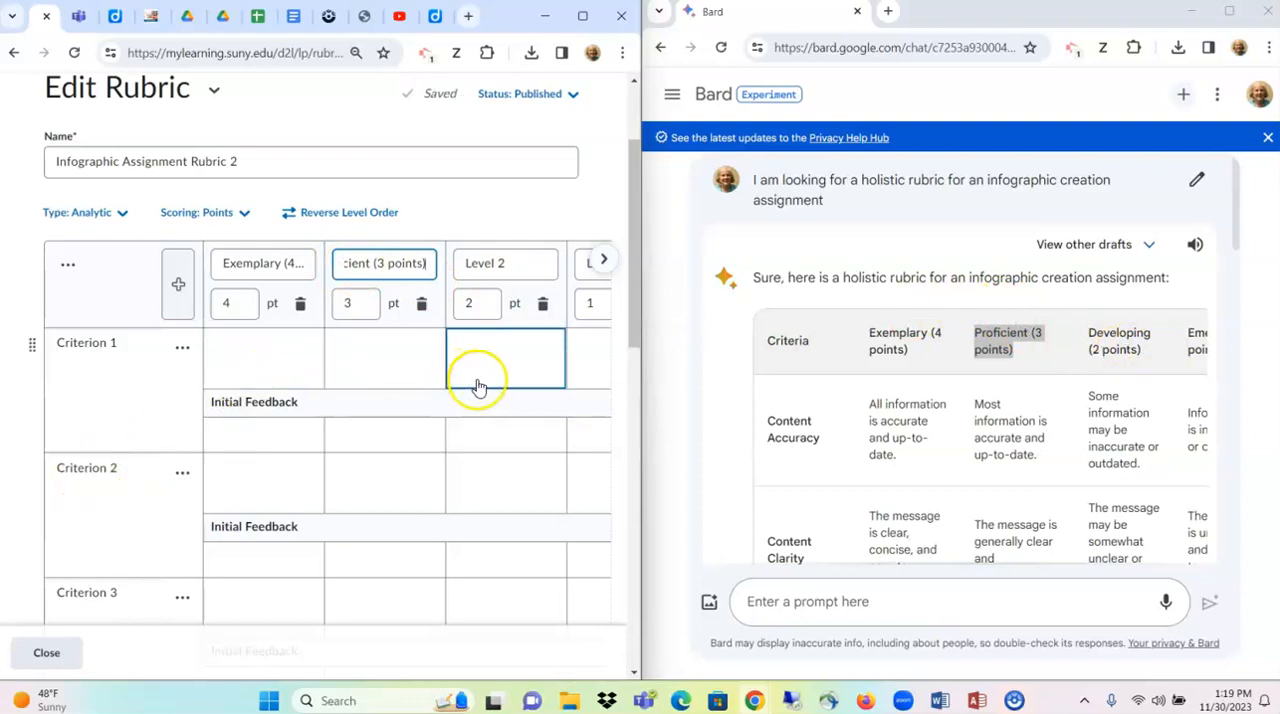
# - Rename Criterion 1 as "Content Accuracy" and paste Bard's text "All information is accurate and up-to-date." as its Exemplary description
pyautogui.click(815, 437)
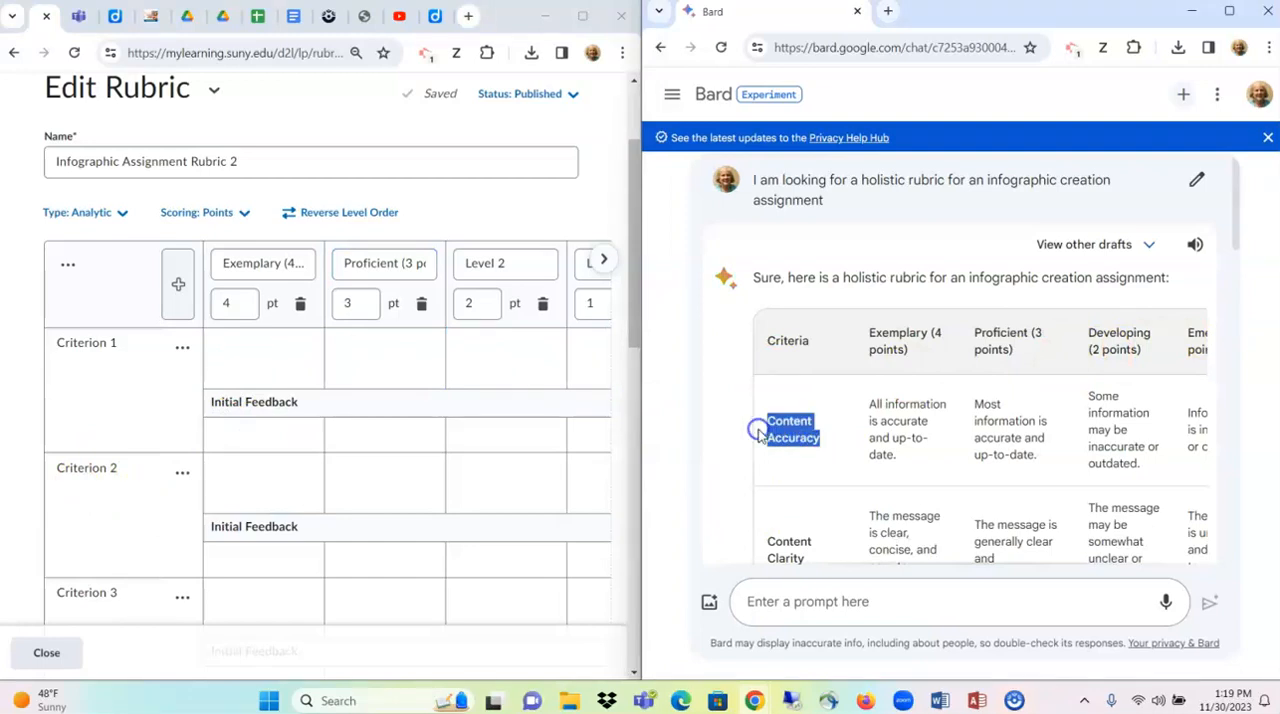
pyautogui.click(140, 345)
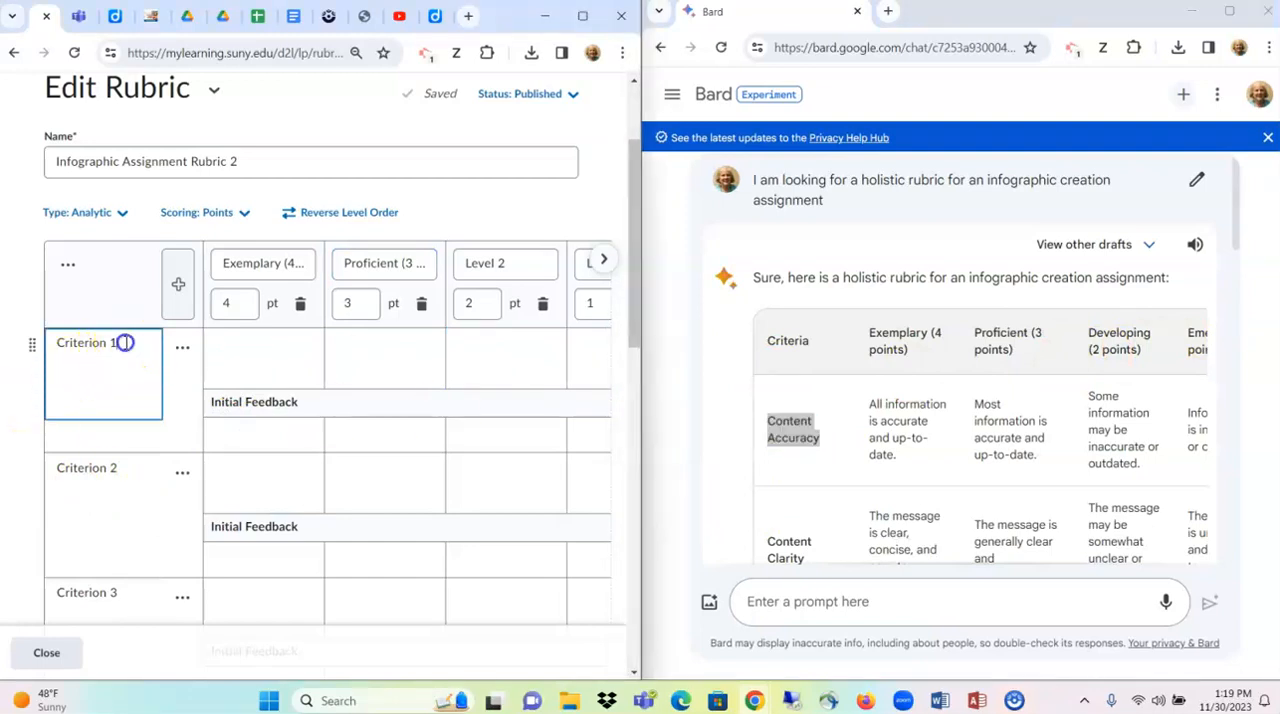
pyautogui.write('Content Accuracy')
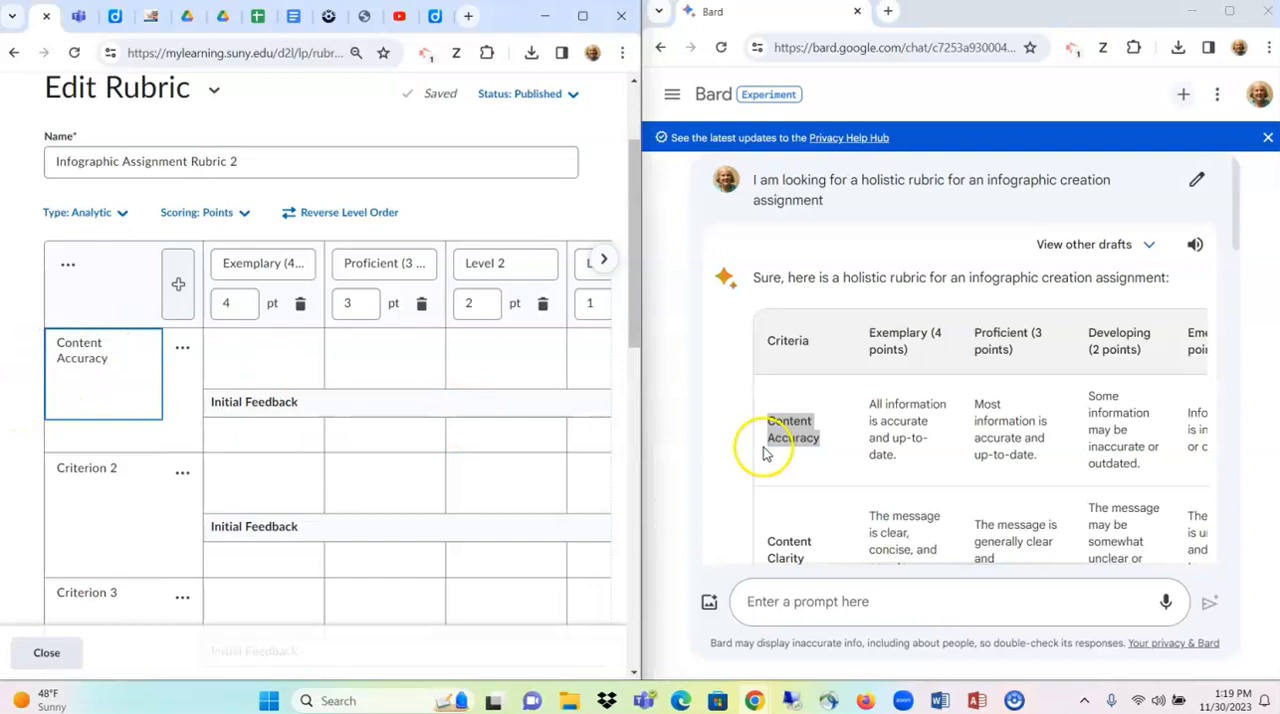
pyautogui.click(913, 460)
pyautogui.moveTo(905, 460); pyautogui.dragTo(868, 416)
pyautogui.hotkey('ctrl', 'c')
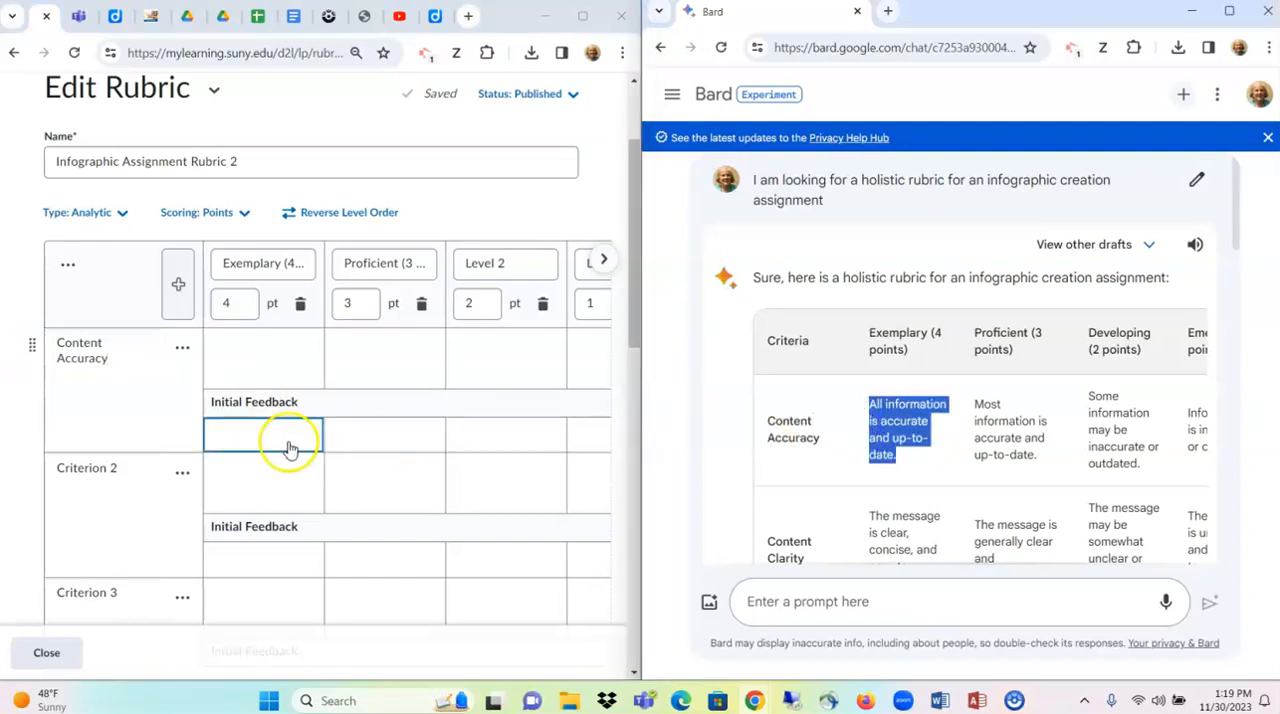
pyautogui.click(286, 363)
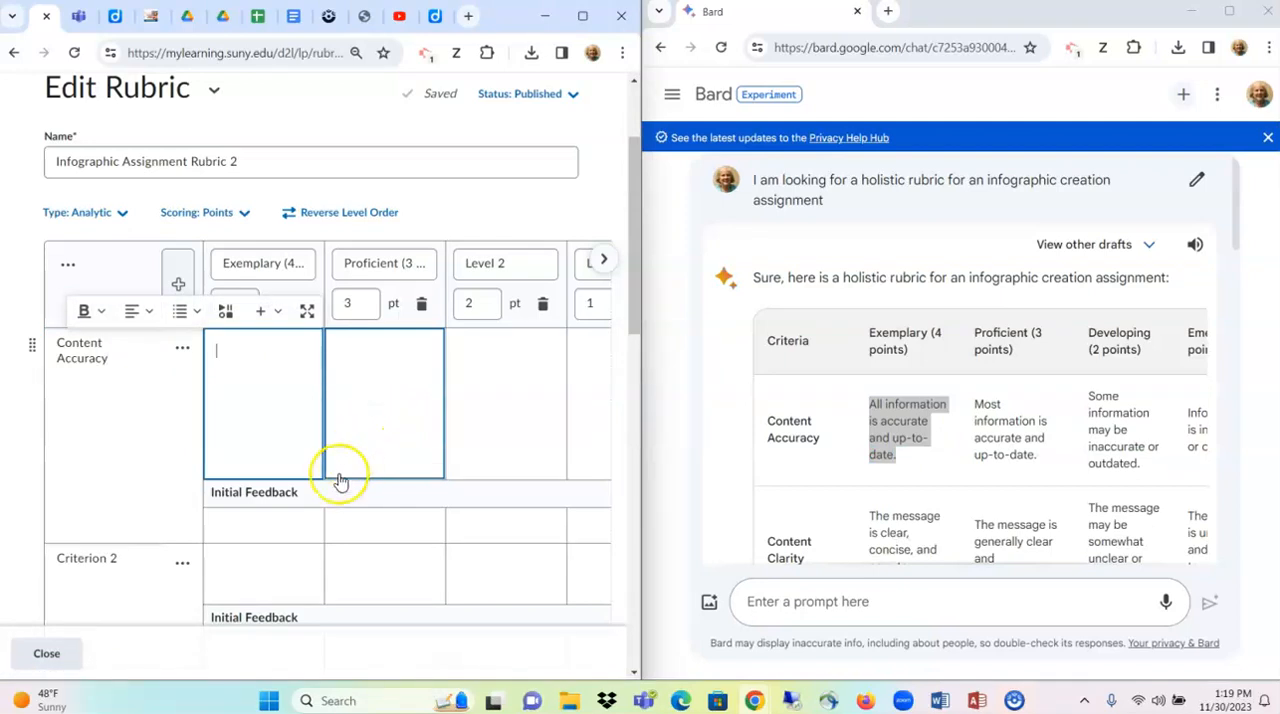
pyautogui.hotkey('ctrl', 'v')
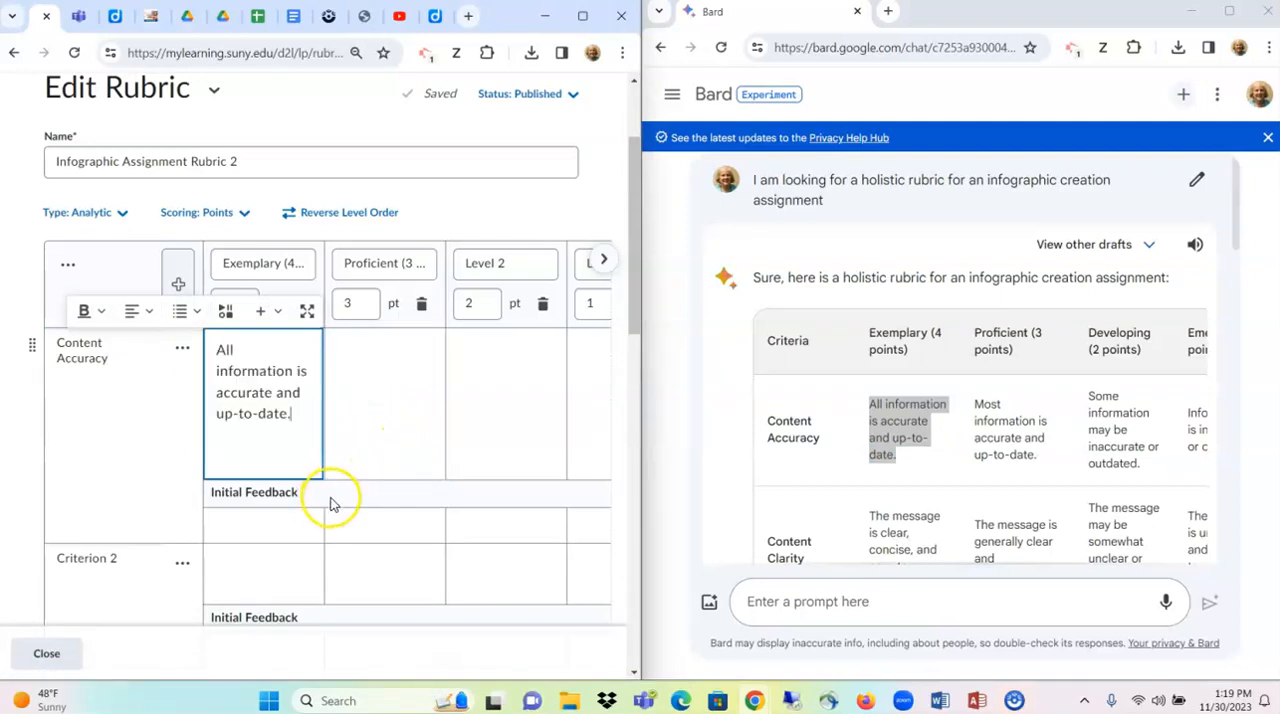
# - Copy Bard's text "Most information is accurate and up-to-date." into the Proficient description of Content Accuracy
pyautogui.click(1008, 428)
pyautogui.moveTo(1043, 457); pyautogui.dragTo(977, 420)
pyautogui.click(400, 423)
pyautogui.click(417, 466)
pyautogui.click(423, 396)
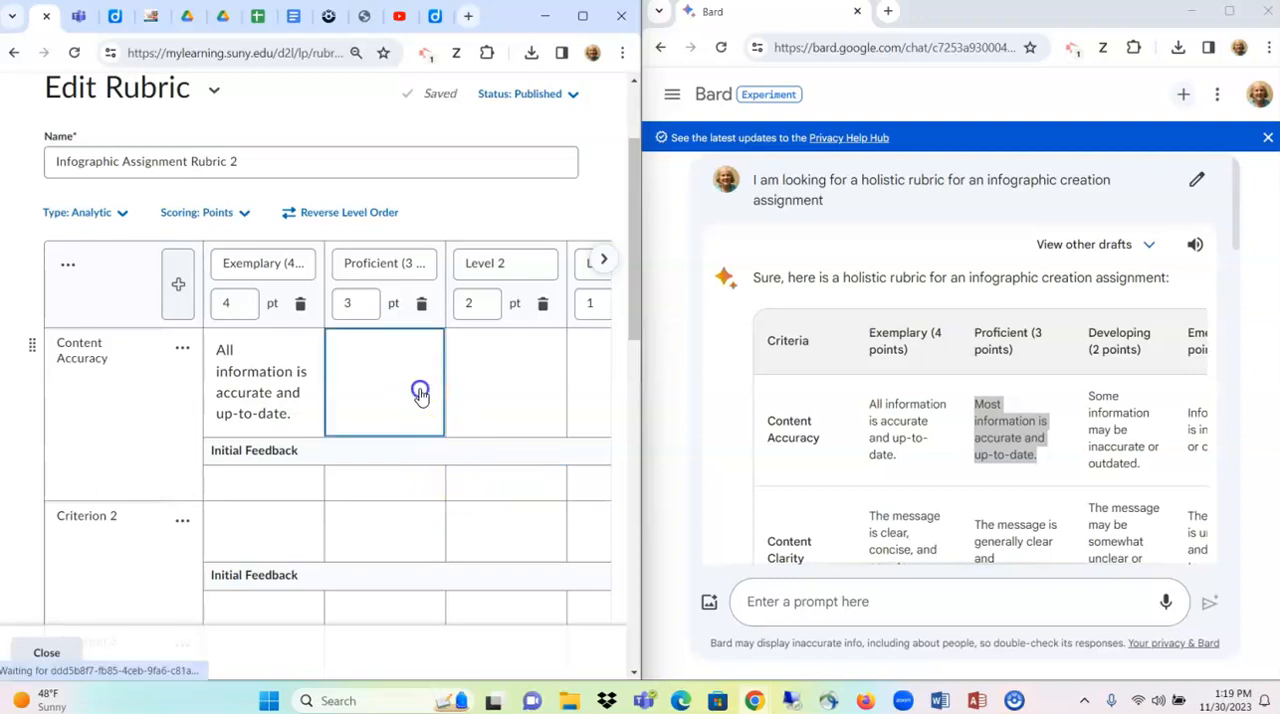
pyautogui.write('Most information is accurate and up-to-date.')
pyautogui.click(382, 445)
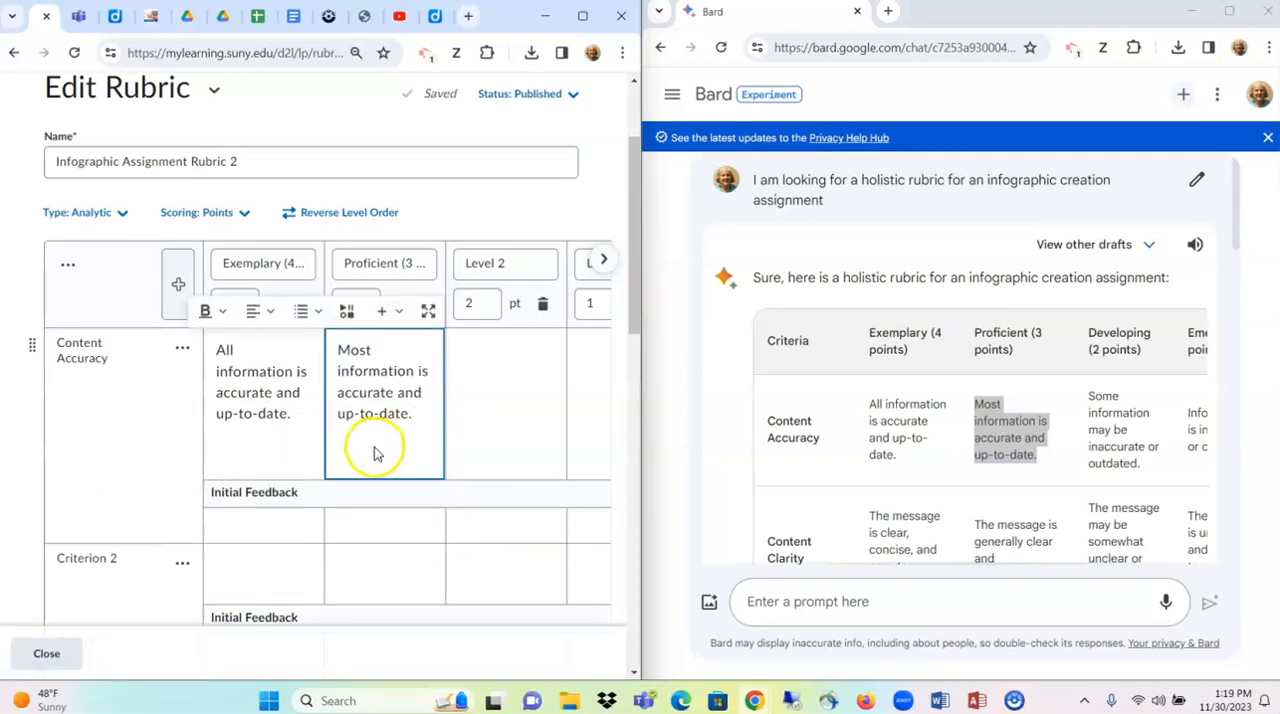
# - In the Overall Score section, rename Level 4 as "Exemplary (4 points)" and Level 3 as "Proficient (3 points)" using Bard's headings
pyautogui.scroll(-1, 375, 455)
pyautogui.scroll(-4, 374, 458)
pyautogui.click(370, 540)
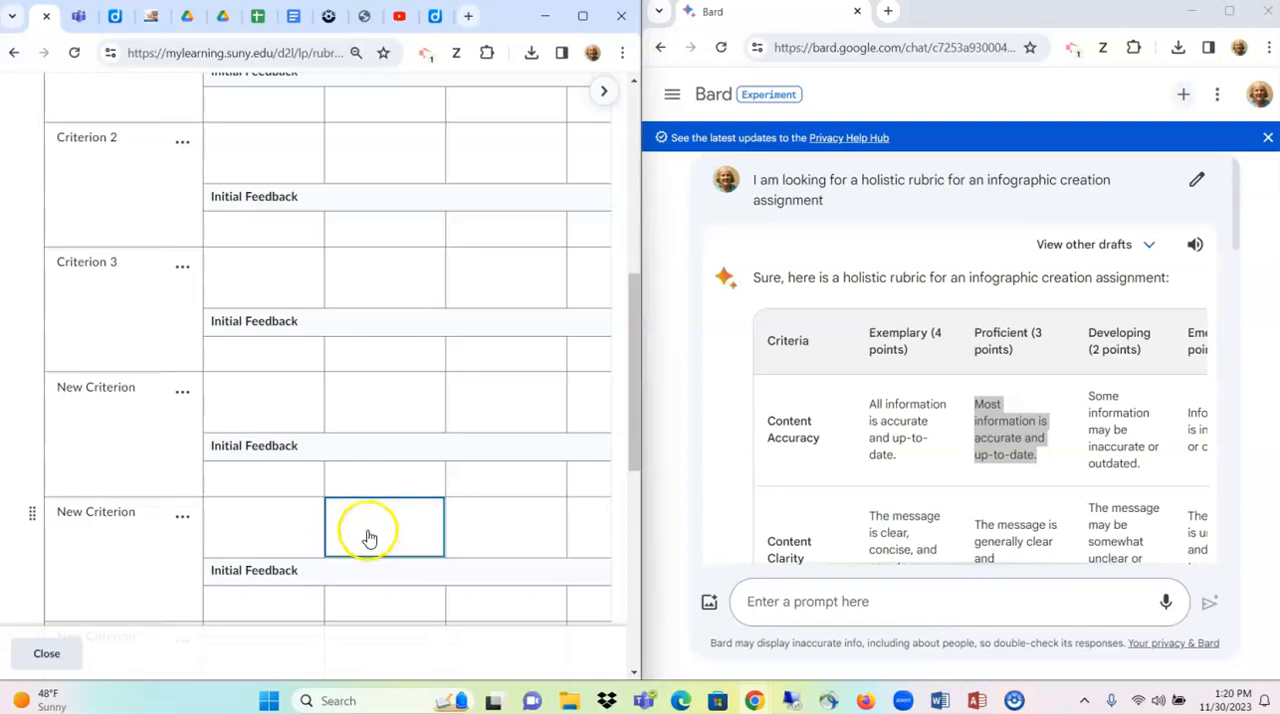
pyautogui.scroll(-5, 370, 535)
pyautogui.scroll(-2, 370, 530)
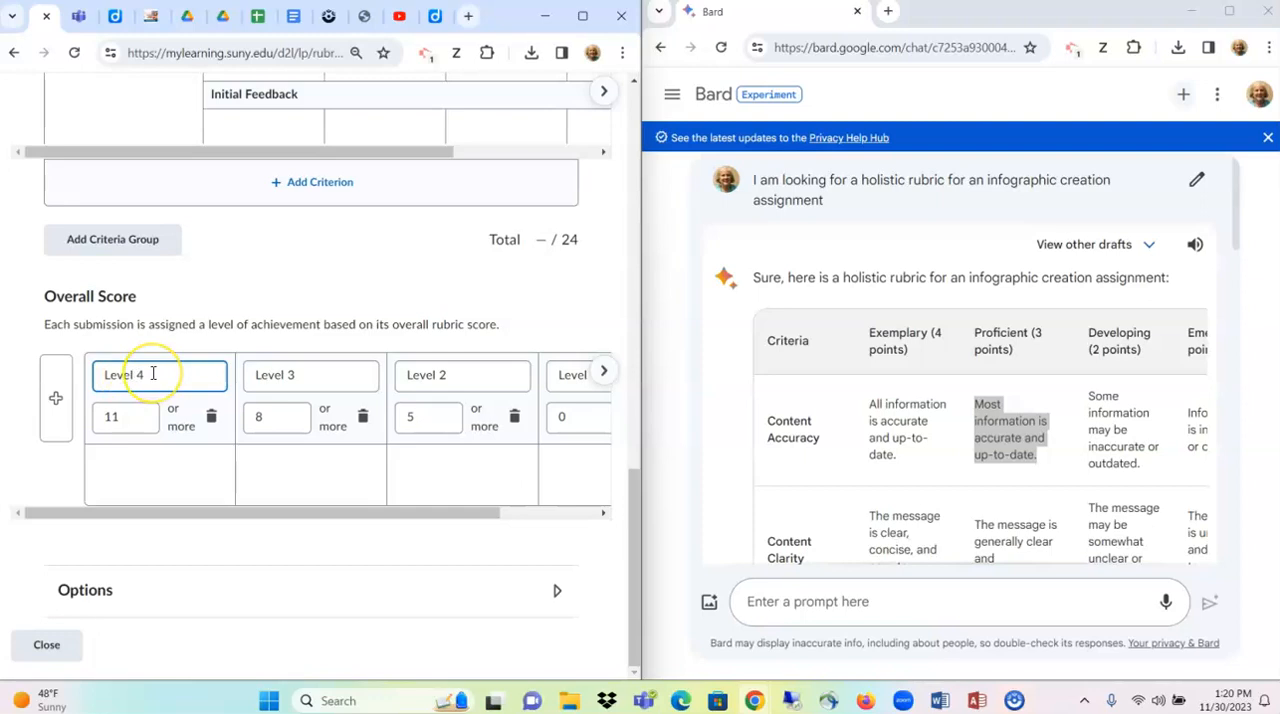
pyautogui.moveTo(916, 352); pyautogui.dragTo(884, 338)
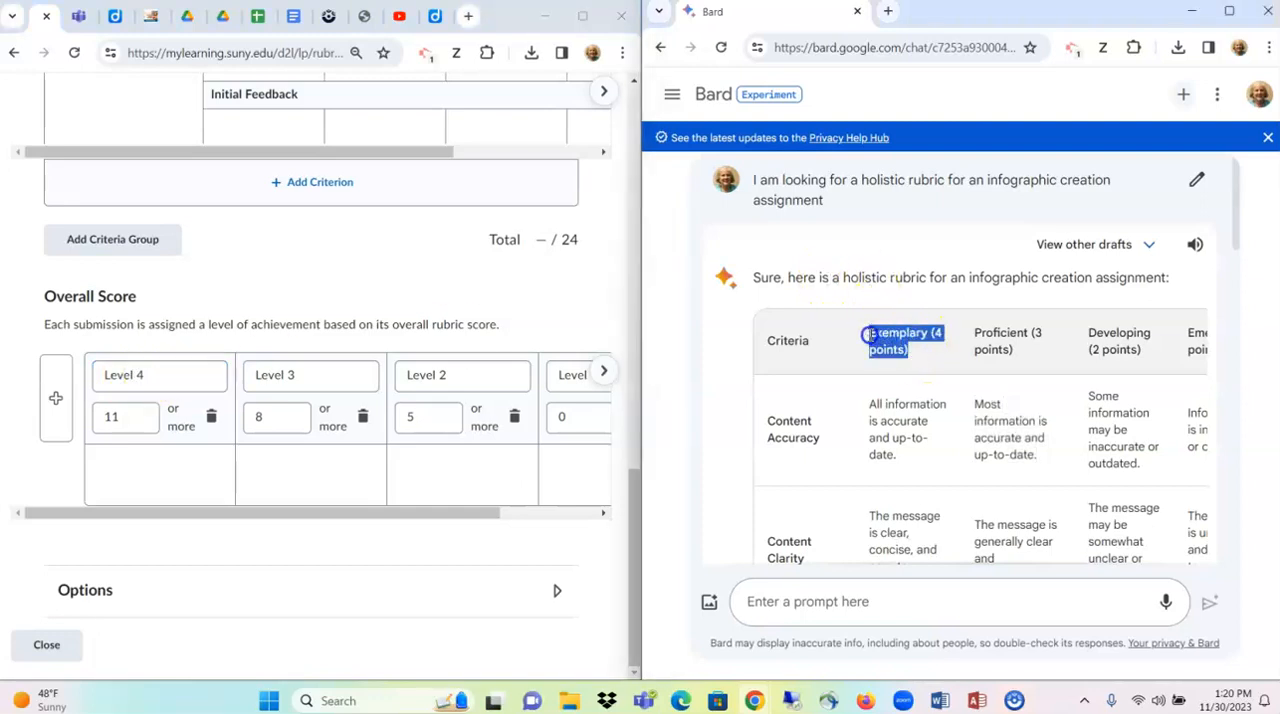
pyautogui.moveTo(177, 375); pyautogui.dragTo(77, 370)
pyautogui.write('Exemplary (4 points)')
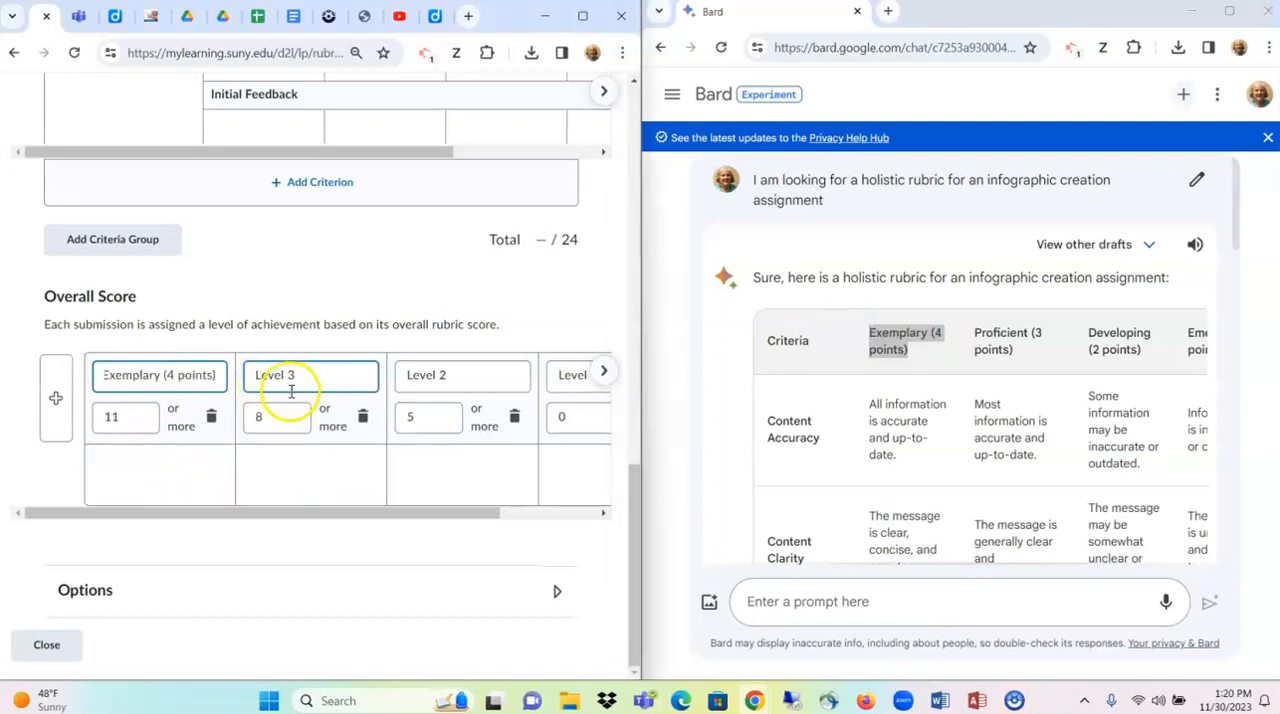
pyautogui.click(996, 343)
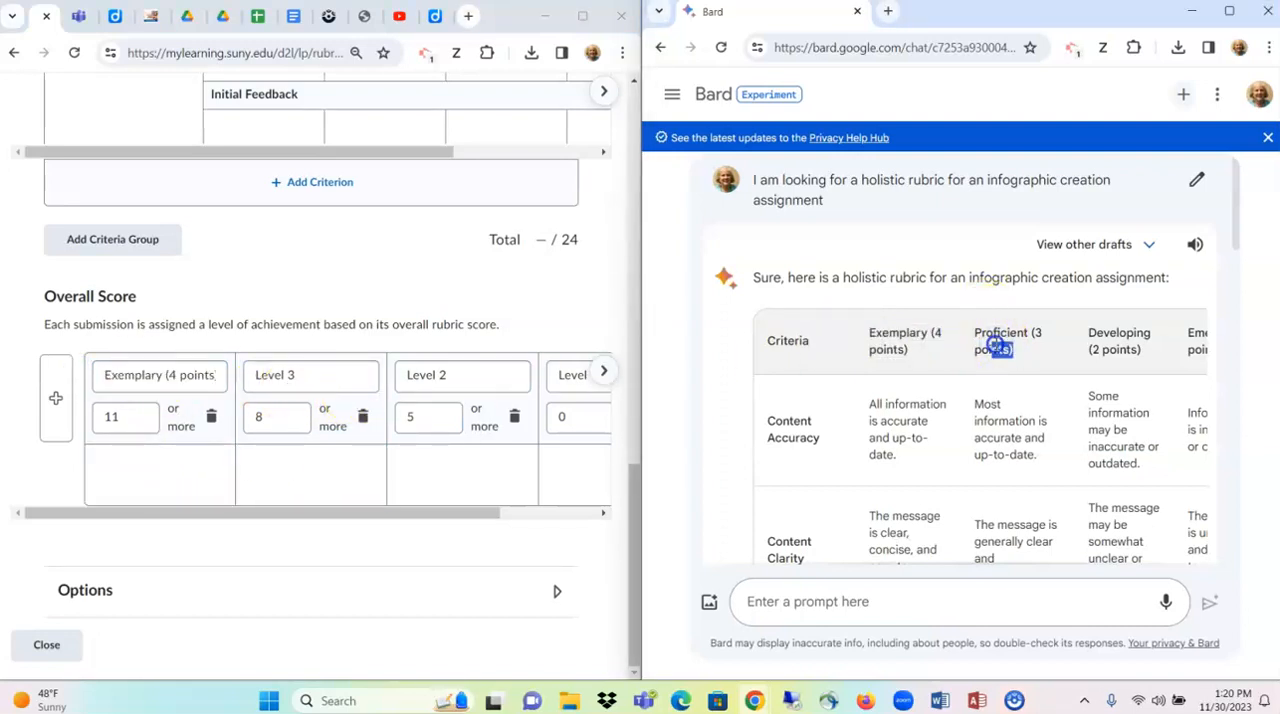
pyautogui.moveTo(996, 345); pyautogui.dragTo(978, 336)
pyautogui.hotkey('ctrl', 'c')
pyautogui.moveTo(292, 378); pyautogui.dragTo(214, 380)
pyautogui.hotkey('ctrl', 'v')
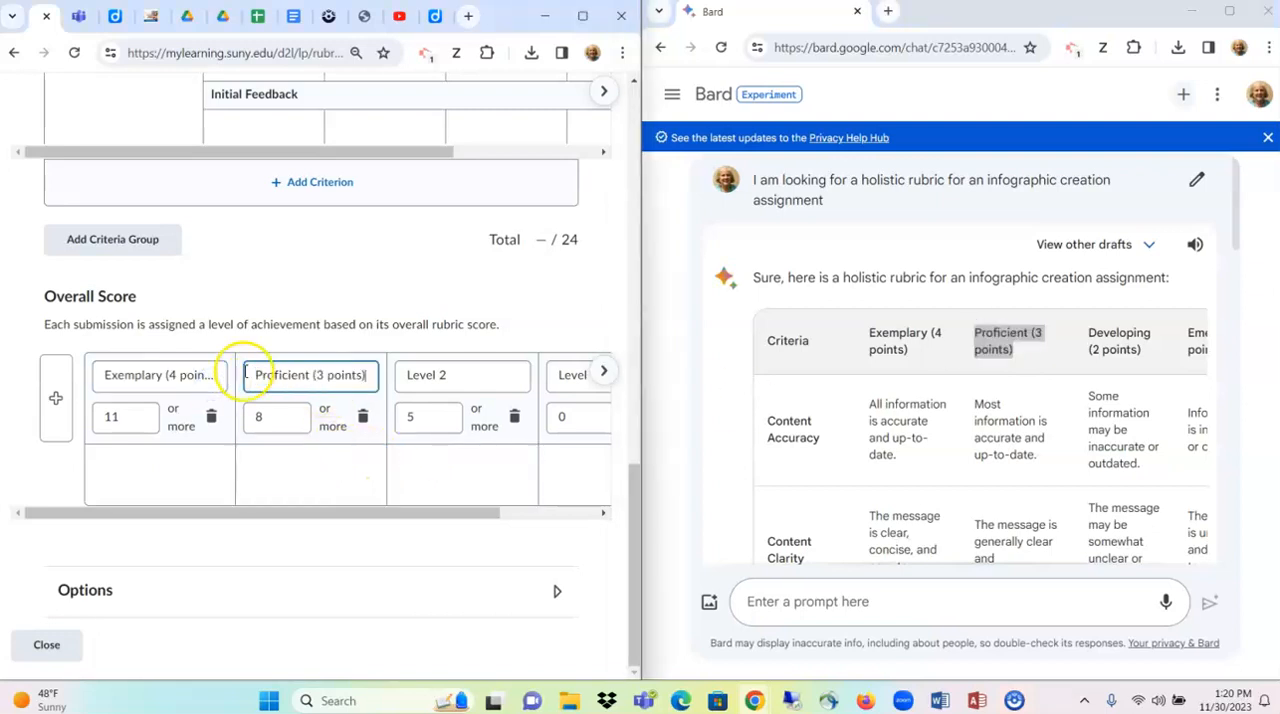
# - Set the Exemplary level's minimum overall score to 15 or more
pyautogui.click(122, 421)
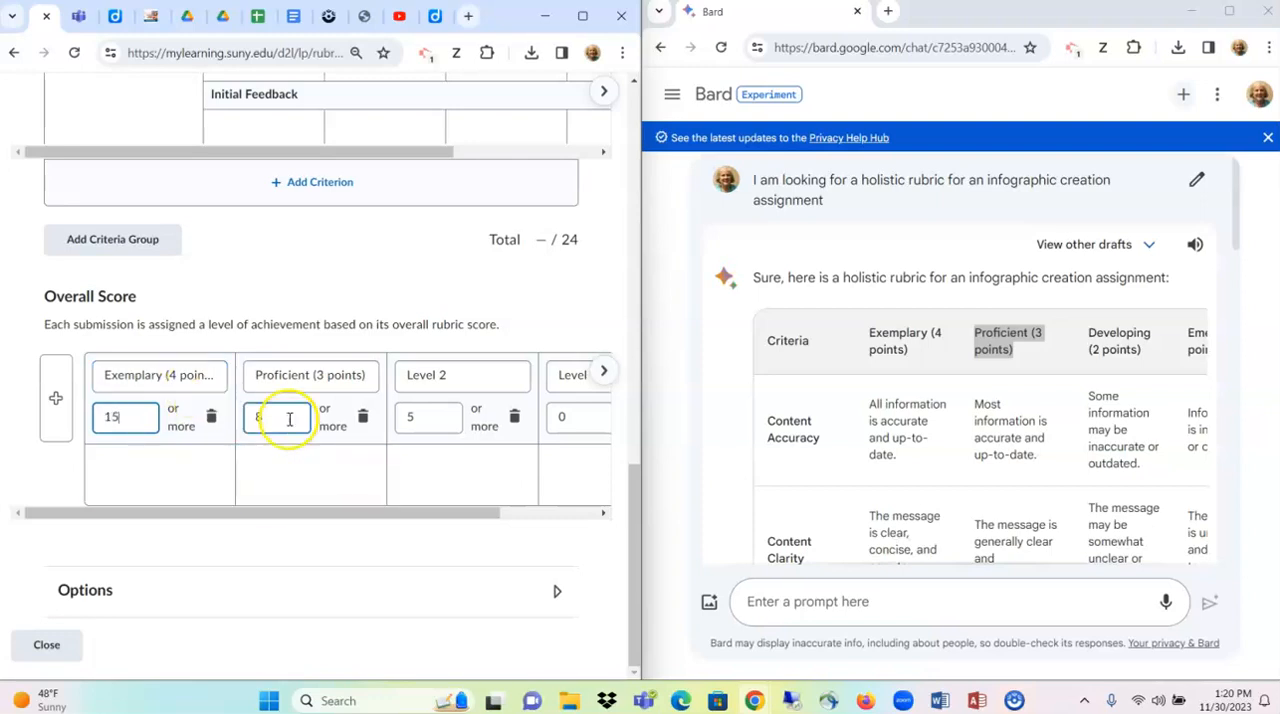
pyautogui.click(433, 430)
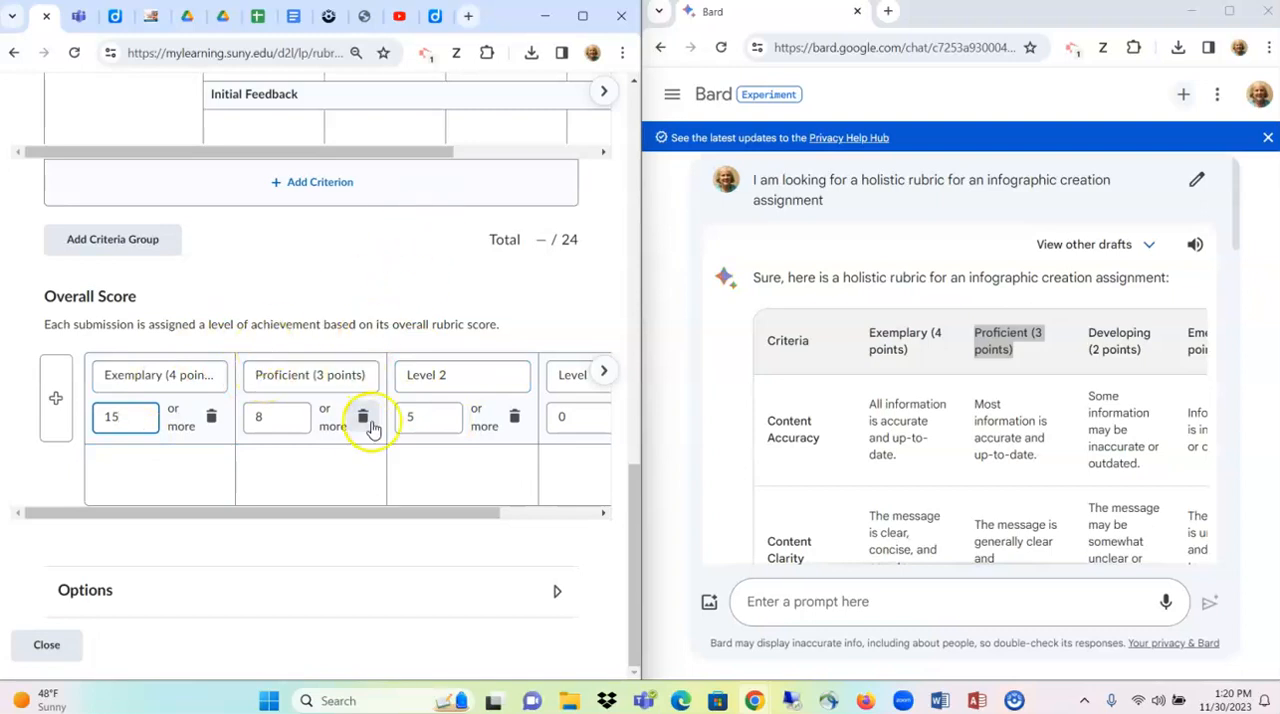
# - Review the rubric's status options Published, Archived and Draft without changing the selection
pyautogui.scroll(3, 366, 414)
pyautogui.scroll(10, 376, 420)
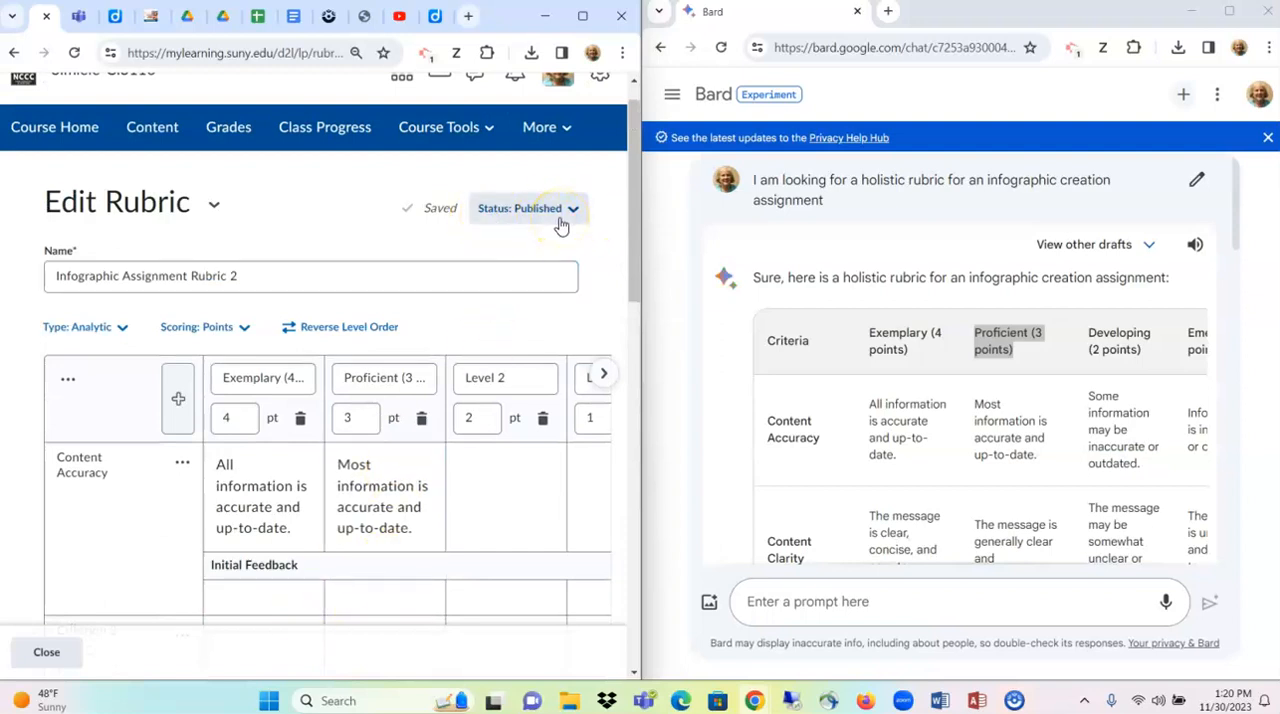
pyautogui.click(540, 220)
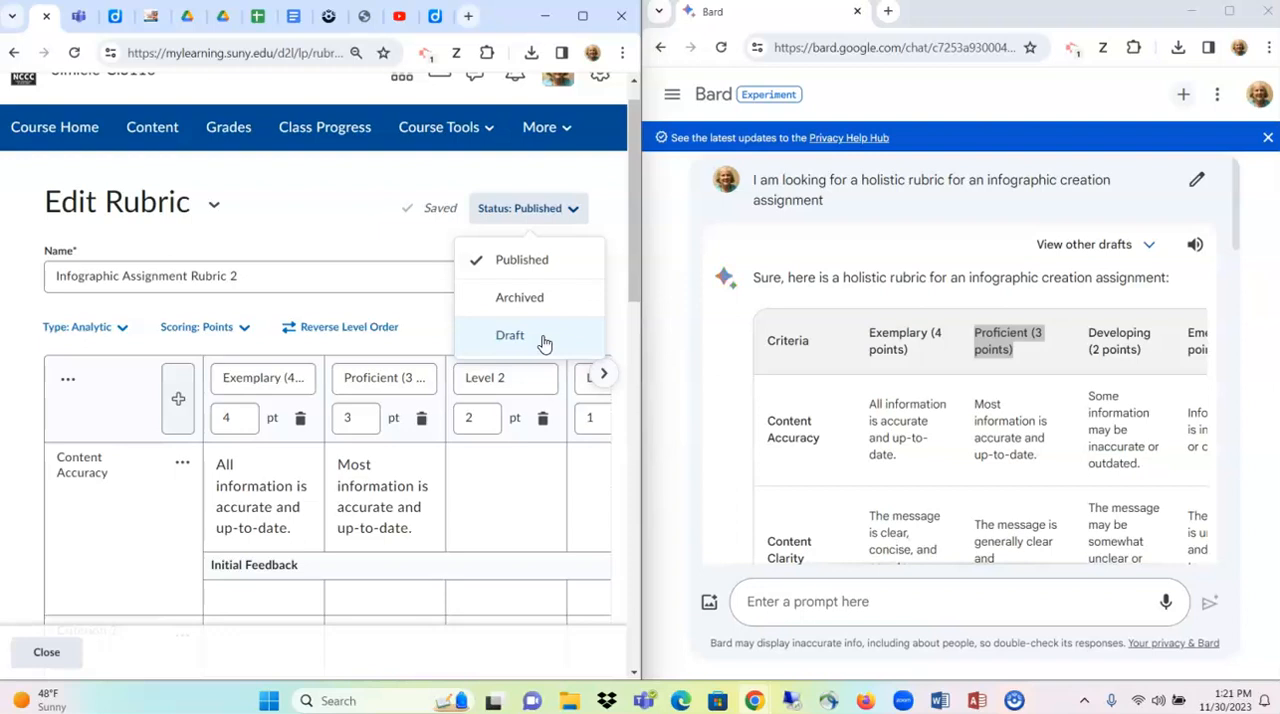
pyautogui.click(539, 212)
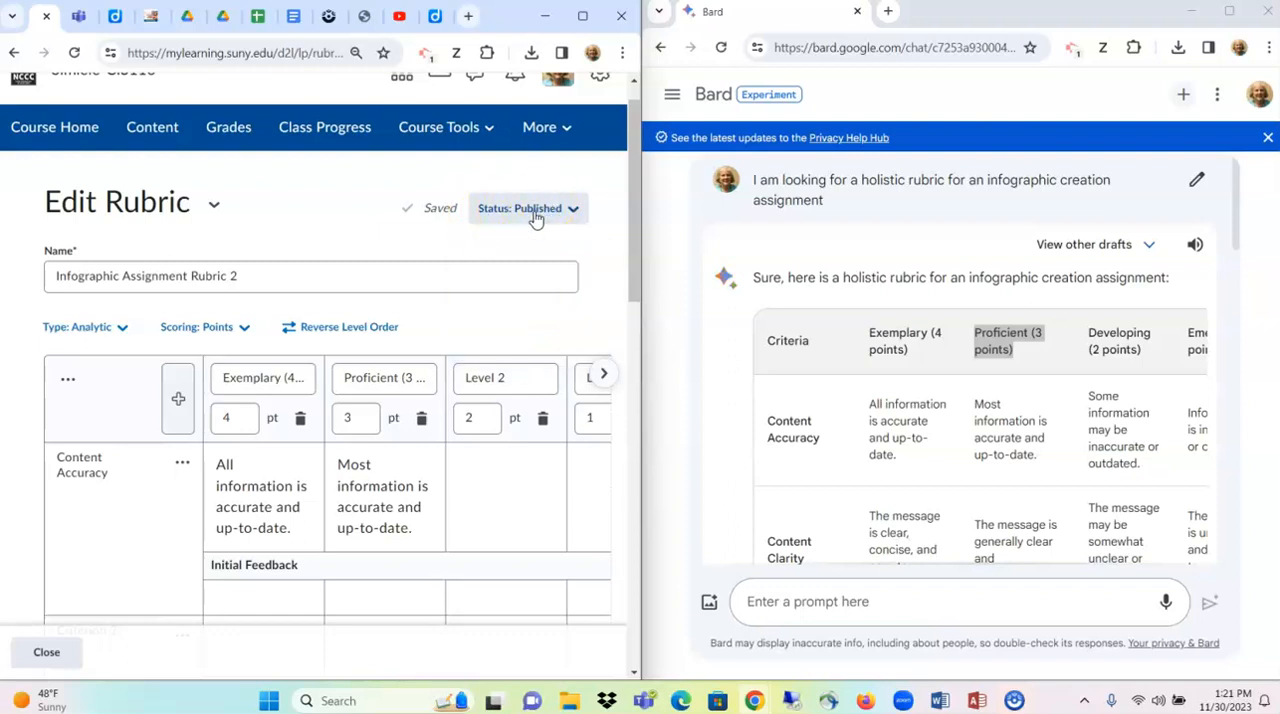
pyautogui.scroll(-3, 443, 449)
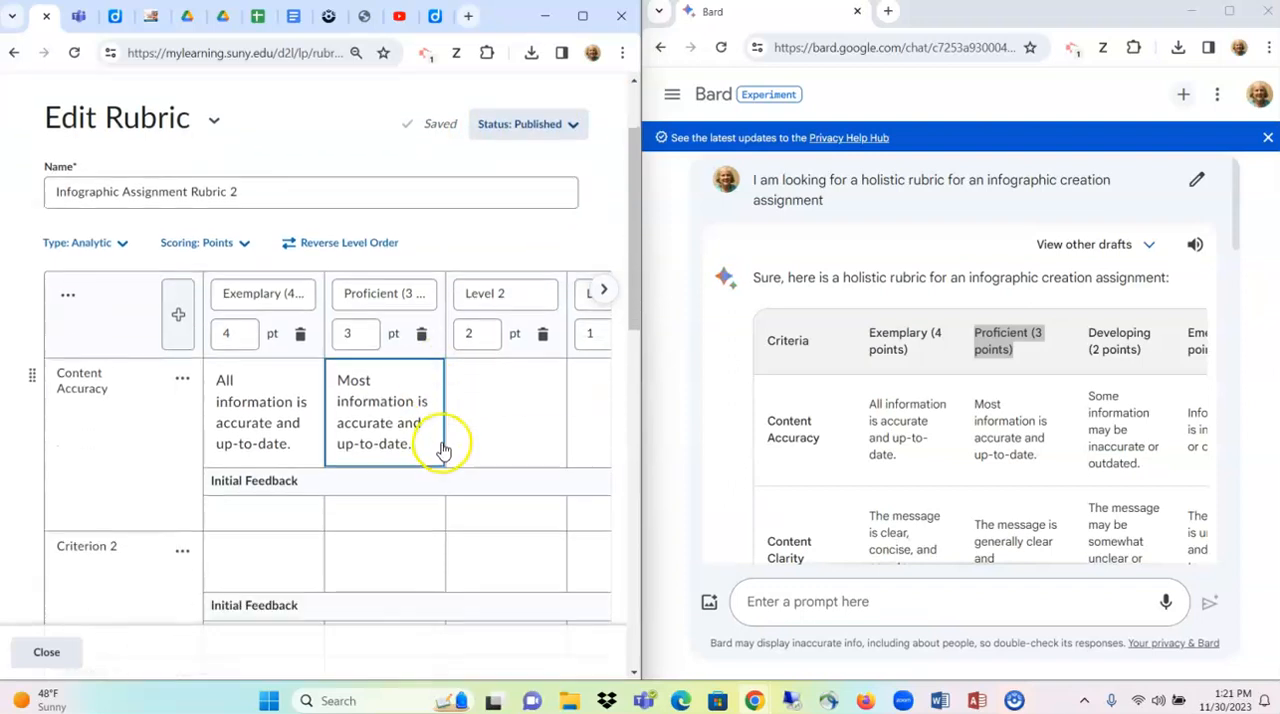
# - Close the Infographic Assignment Rubric 2 editor and maximize the browser window
pyautogui.scroll(-6, 443, 449)
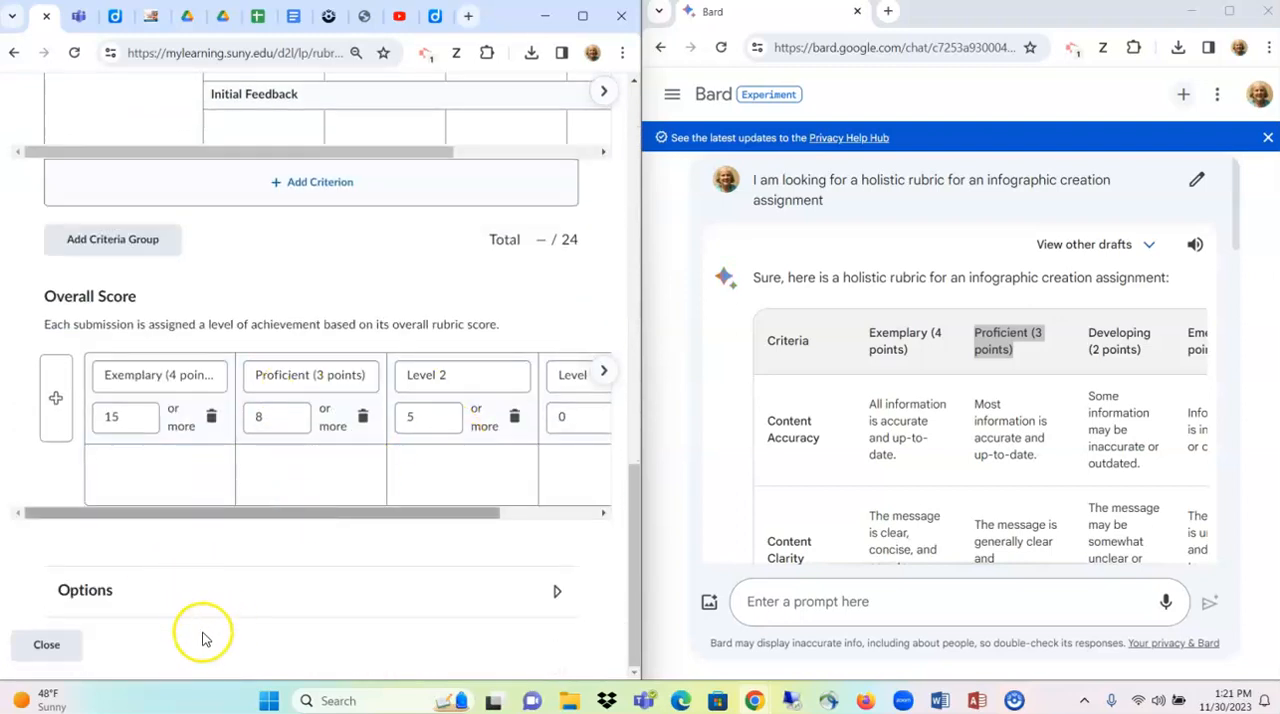
pyautogui.click(57, 651)
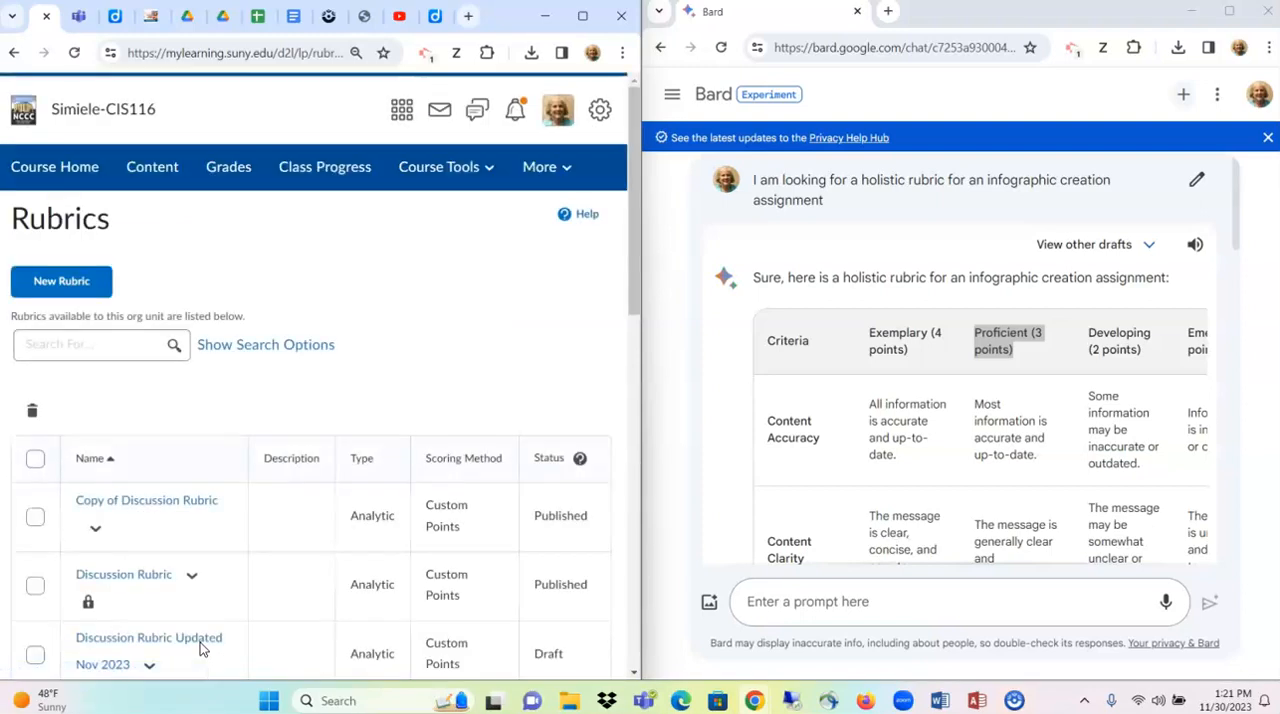
pyautogui.click(582, 16)
# - Open the points-scored Untitled rubric for editing, look over its grid and close it
pyautogui.scroll(-6, 556, 480)
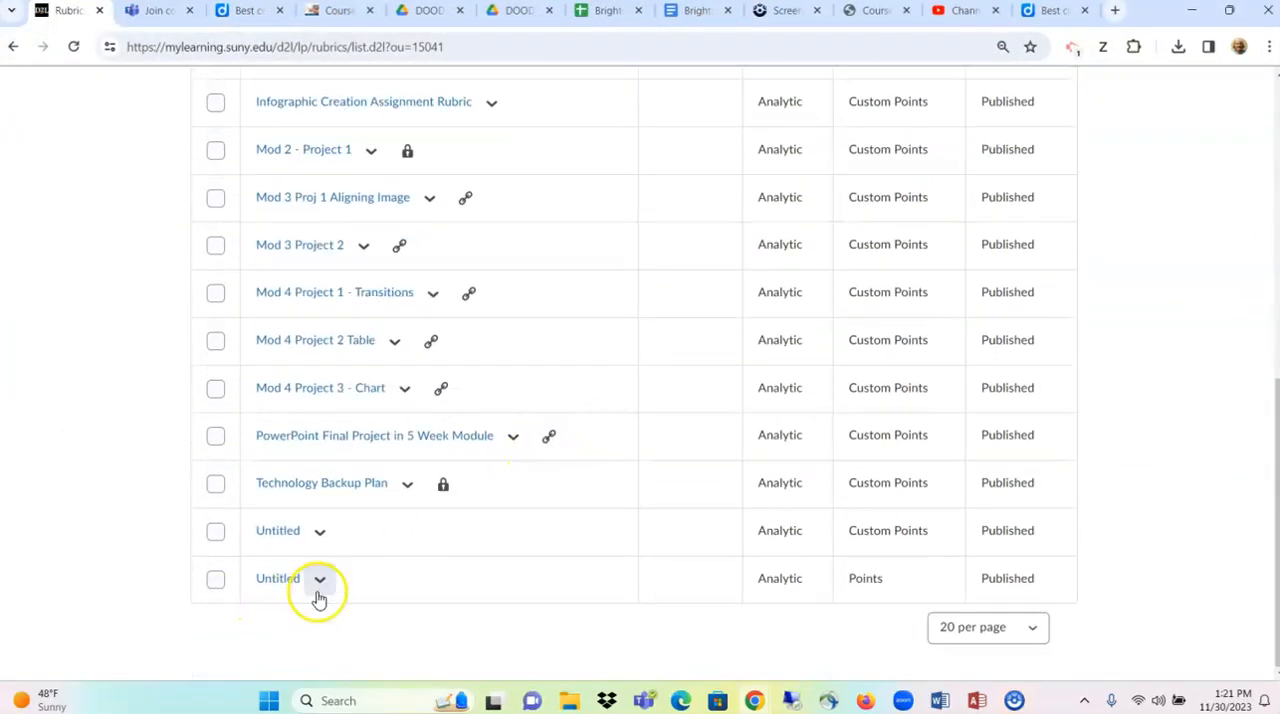
pyautogui.scroll(1, 312, 582)
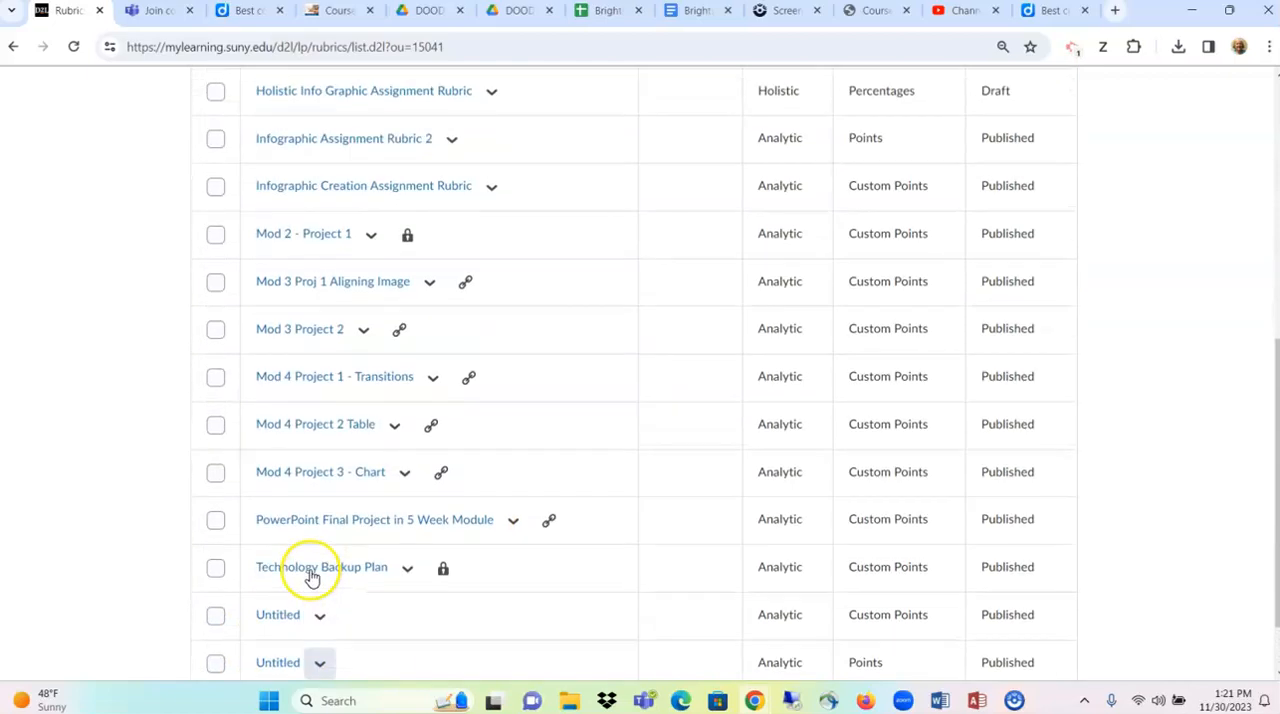
pyautogui.scroll(-1, 324, 620)
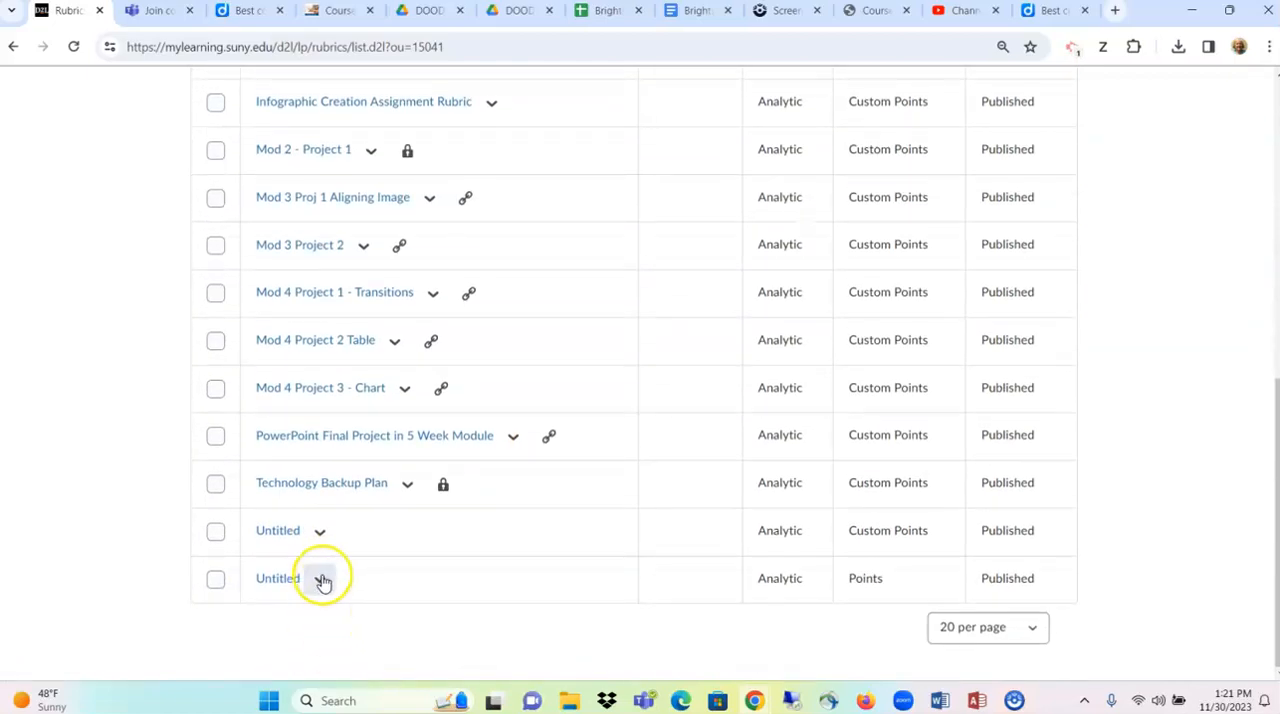
pyautogui.click(322, 580)
pyautogui.click(331, 338)
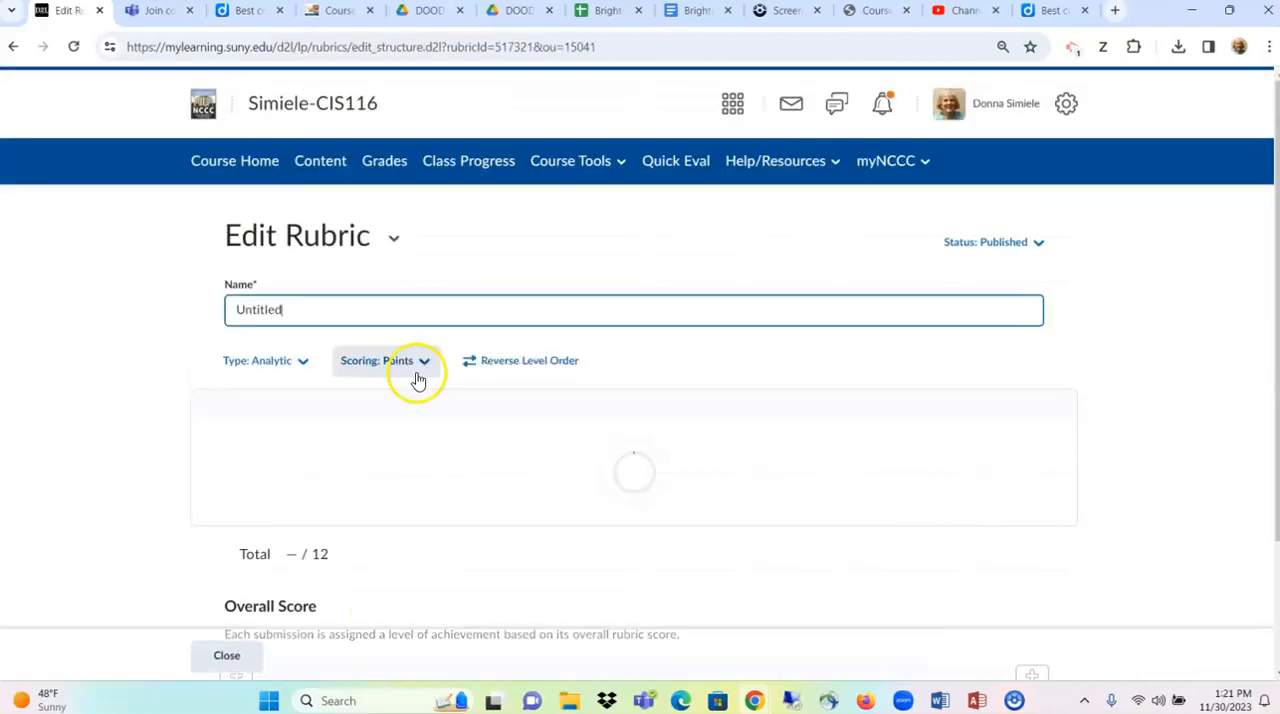
pyautogui.scroll(-5, 460, 481)
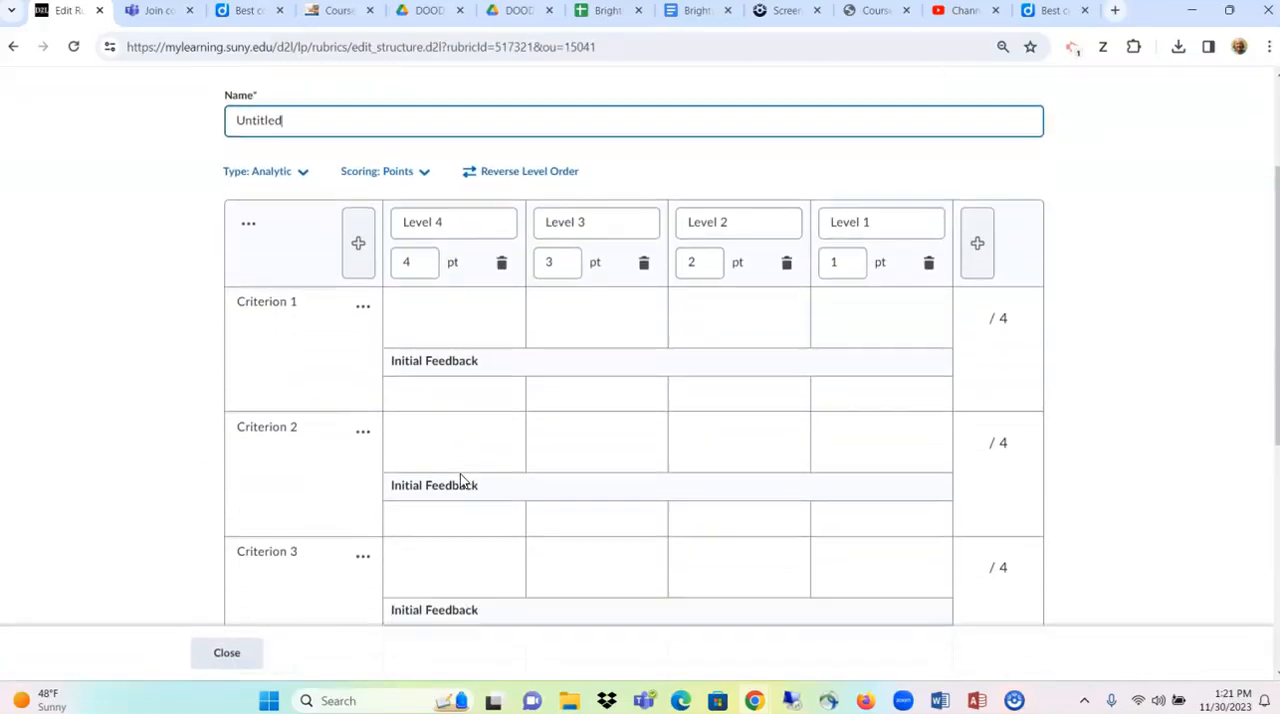
pyautogui.click(227, 652)
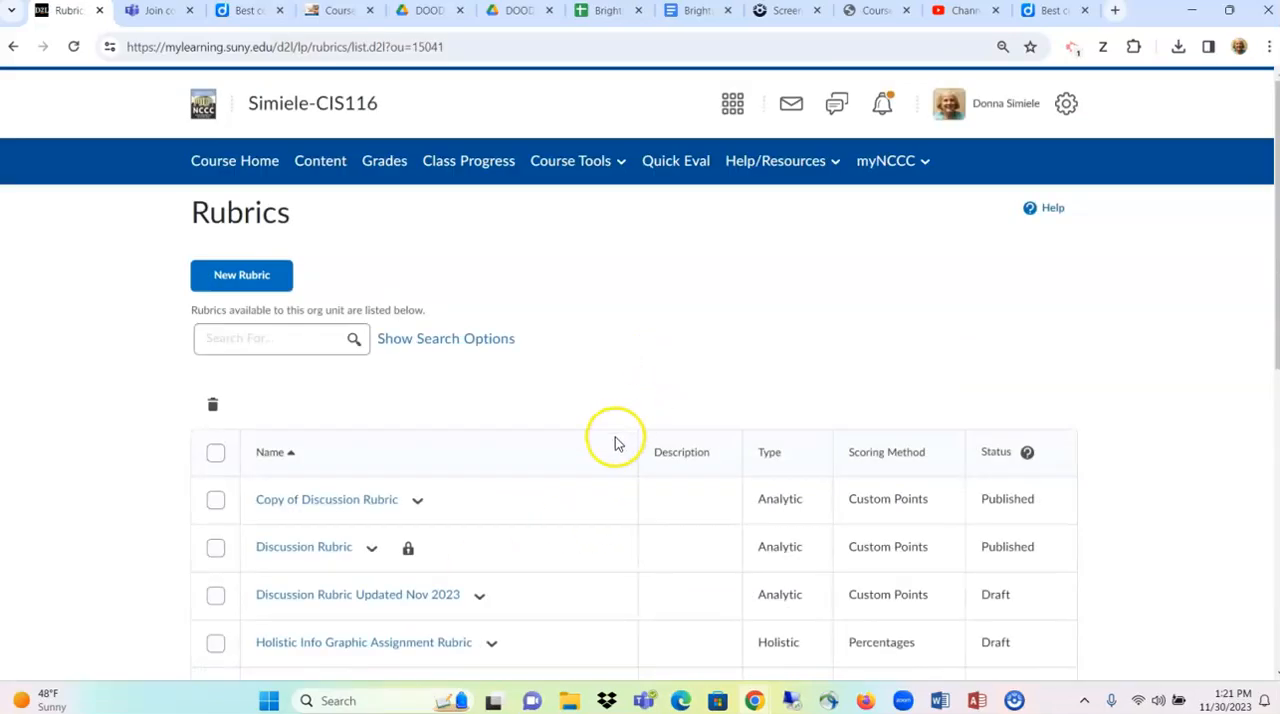
# - Open the Infographic Creation Assignment Rubric for editing from the rubrics list
pyautogui.scroll(-3, 555, 455)
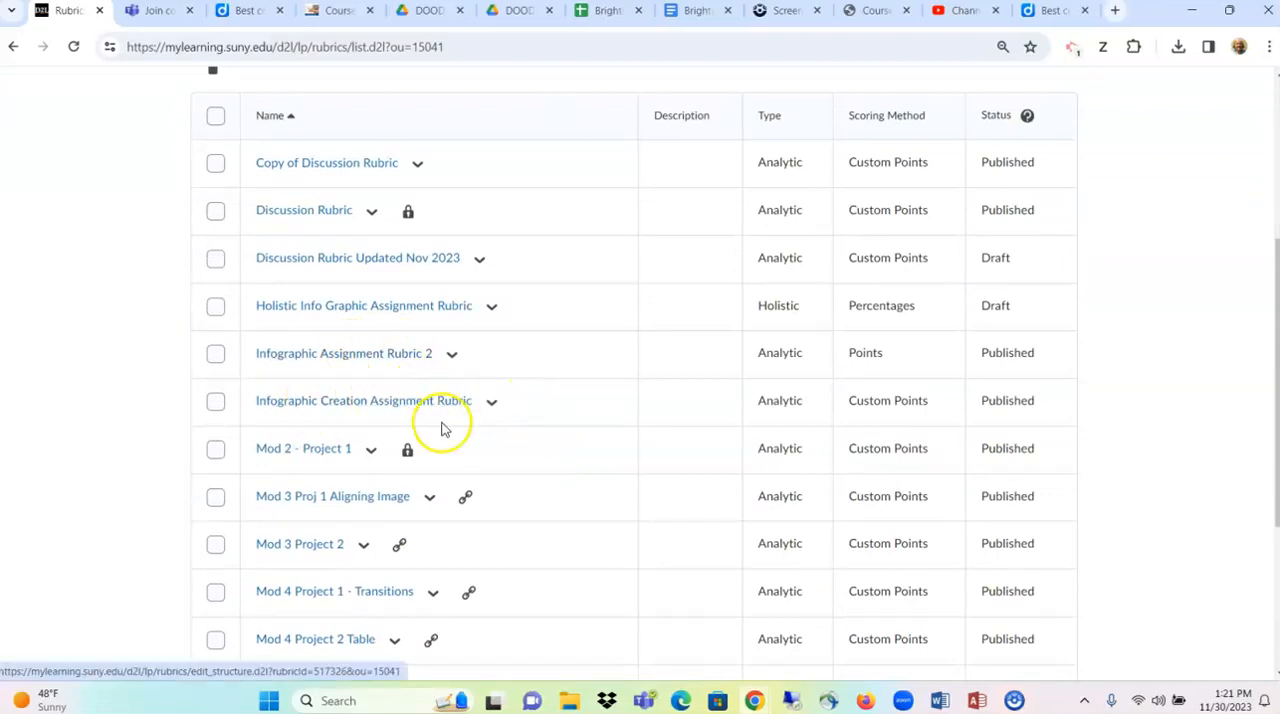
pyautogui.click(491, 405)
pyautogui.click(503, 162)
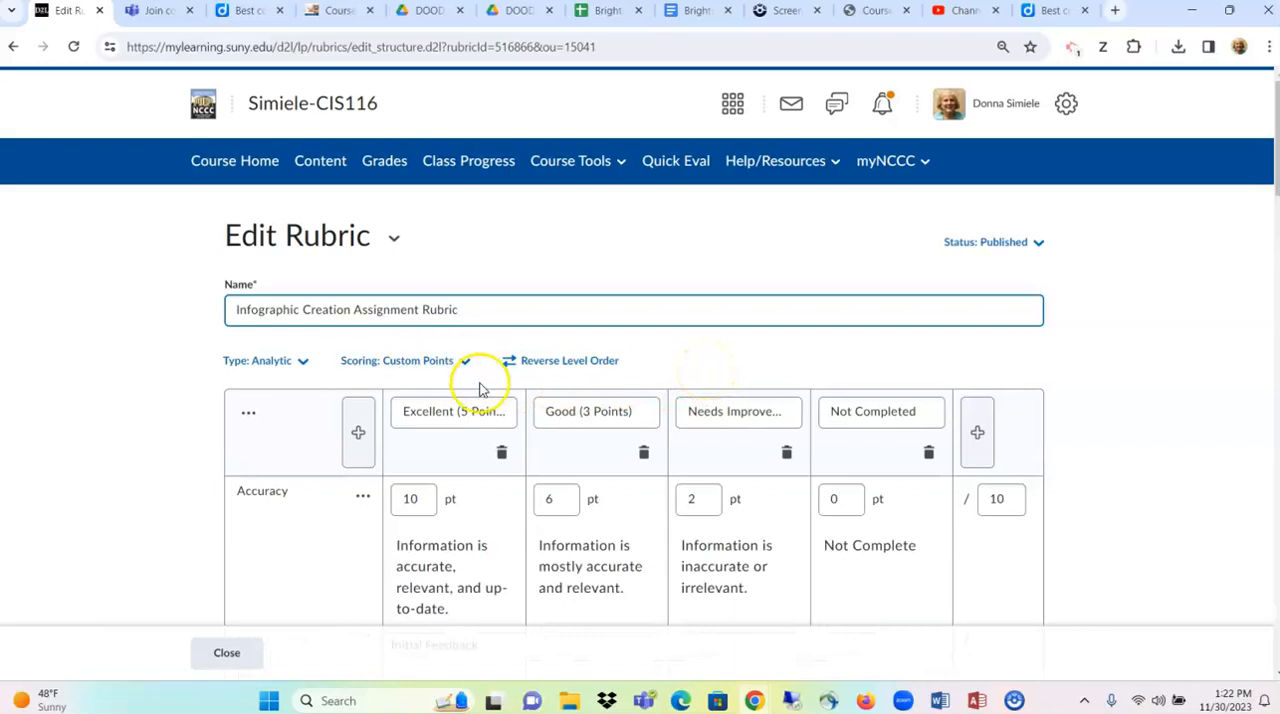
# - Set the Good level's points to 5 for the criterion about clearly communicating the intended message
pyautogui.scroll(-2, 480, 390)
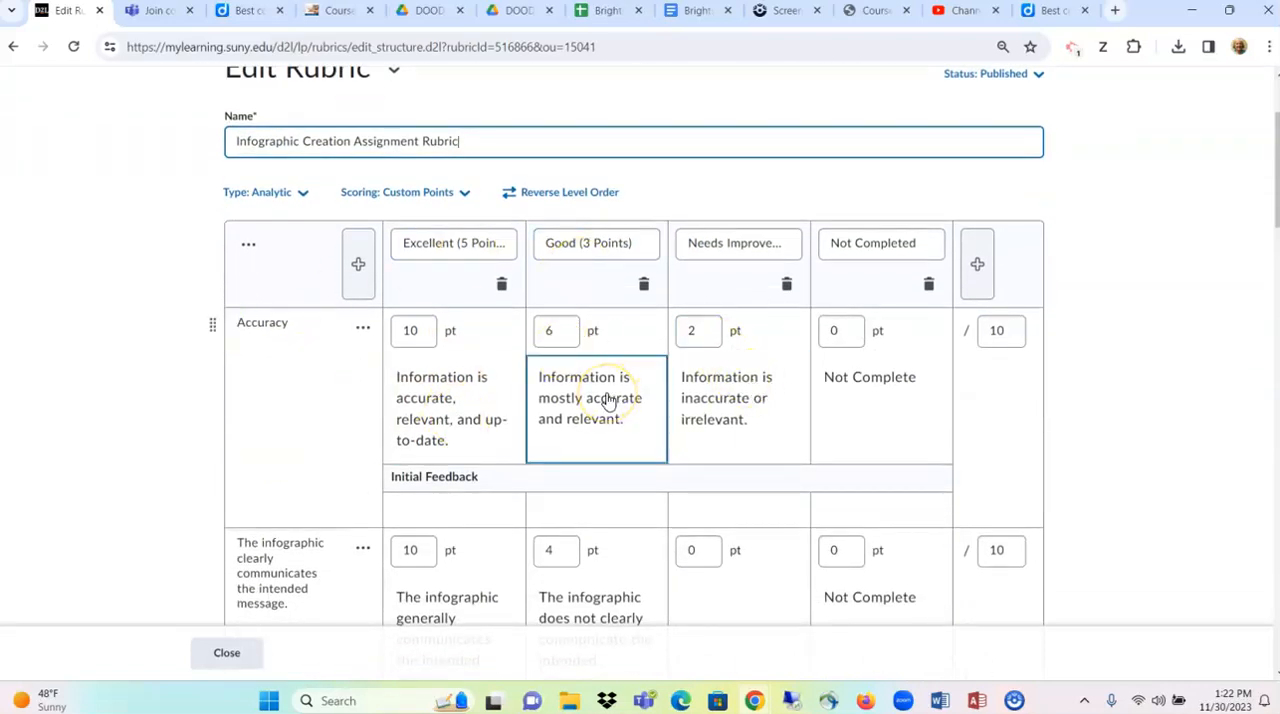
pyautogui.scroll(-1, 600, 395)
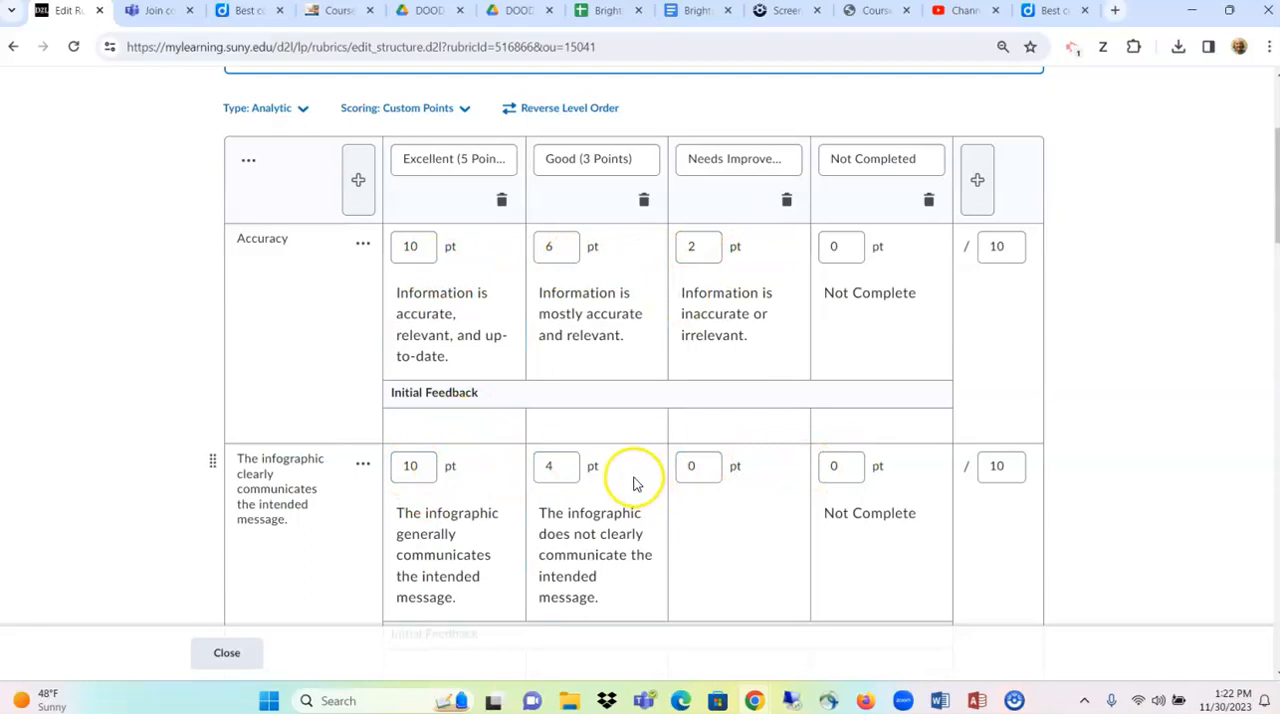
pyautogui.scroll(-2, 697, 514)
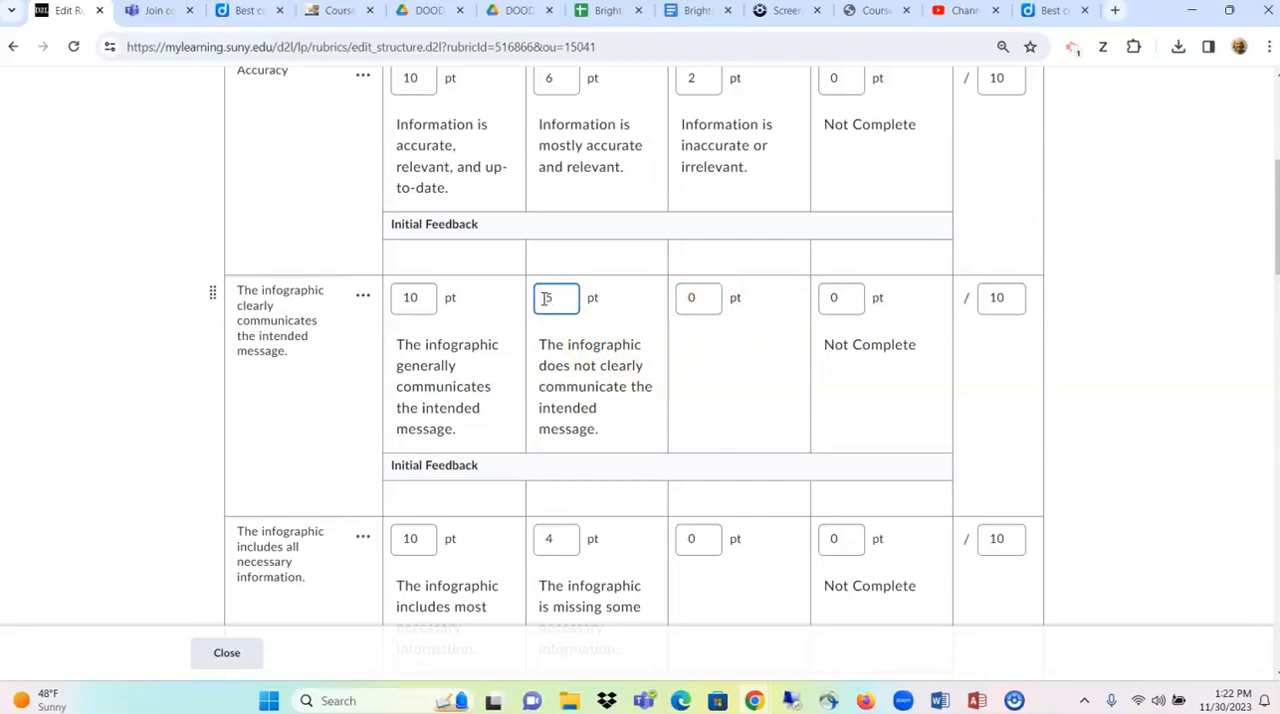
# - For the all necessary information criterion, set Good to 6 points and Needs Improvement to 2 points with the description "Needs work"
pyautogui.scroll(-3, 545, 298)
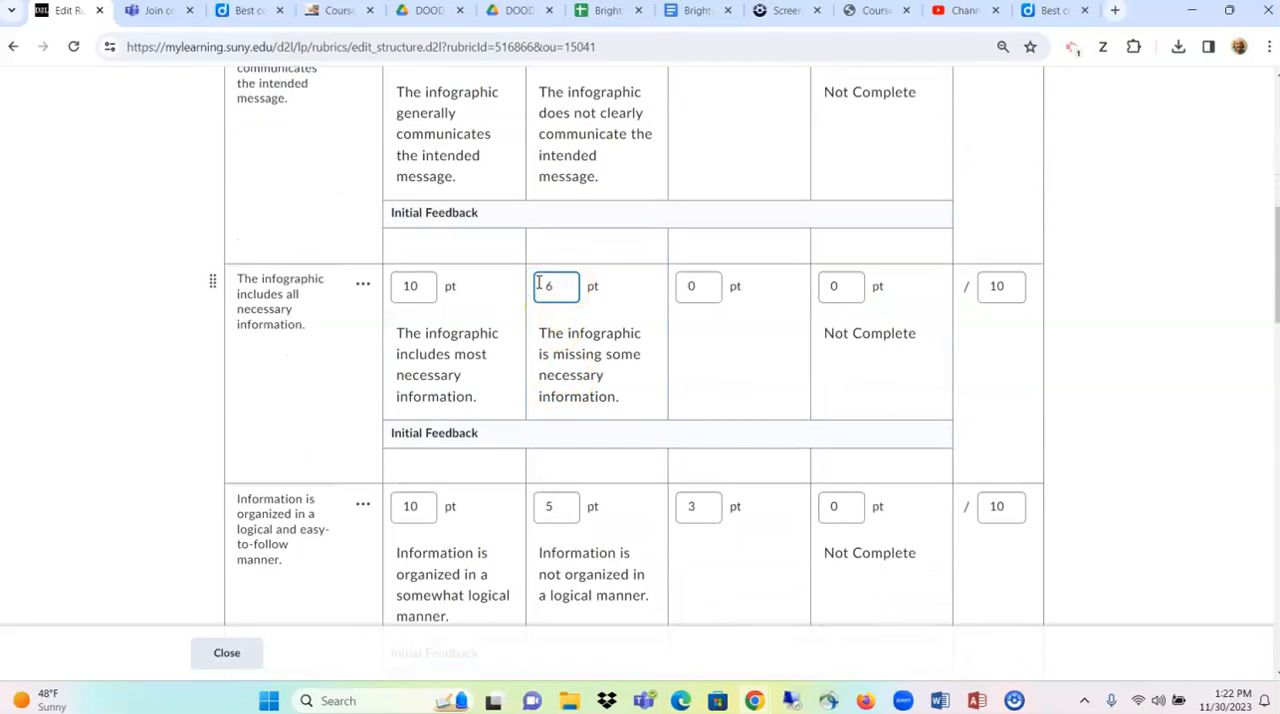
pyautogui.click(700, 286)
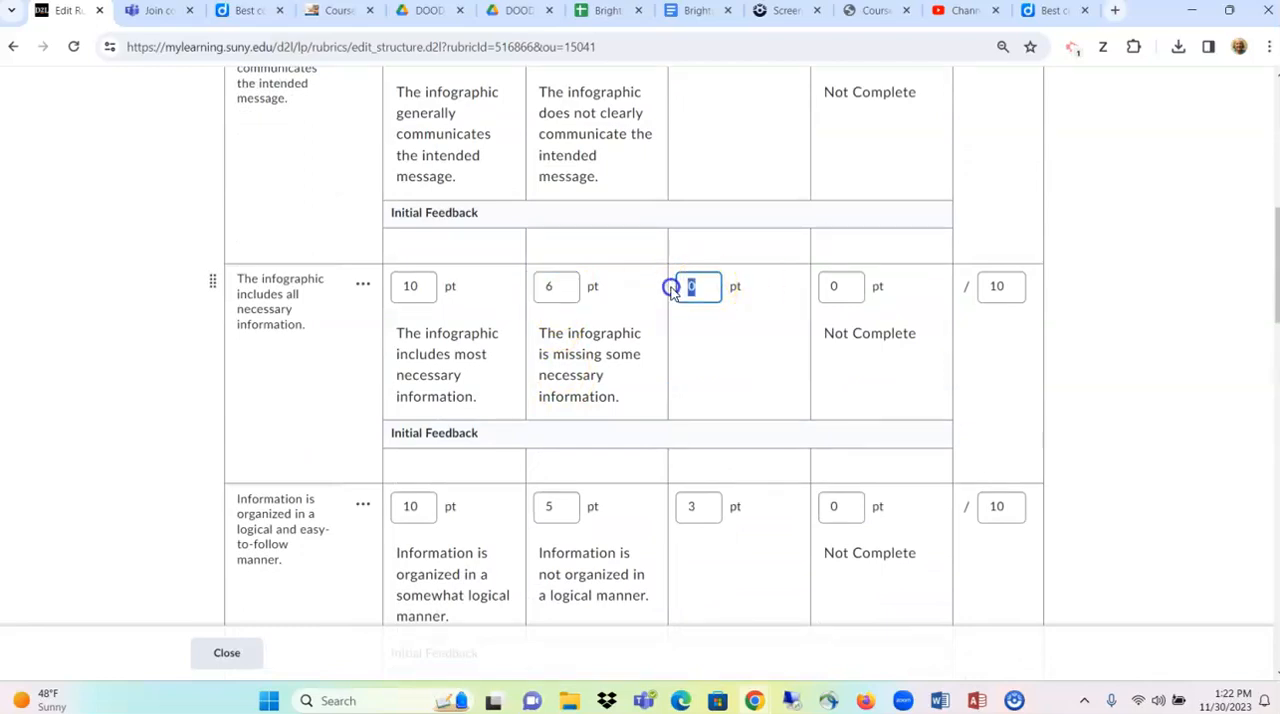
pyautogui.click(691, 351)
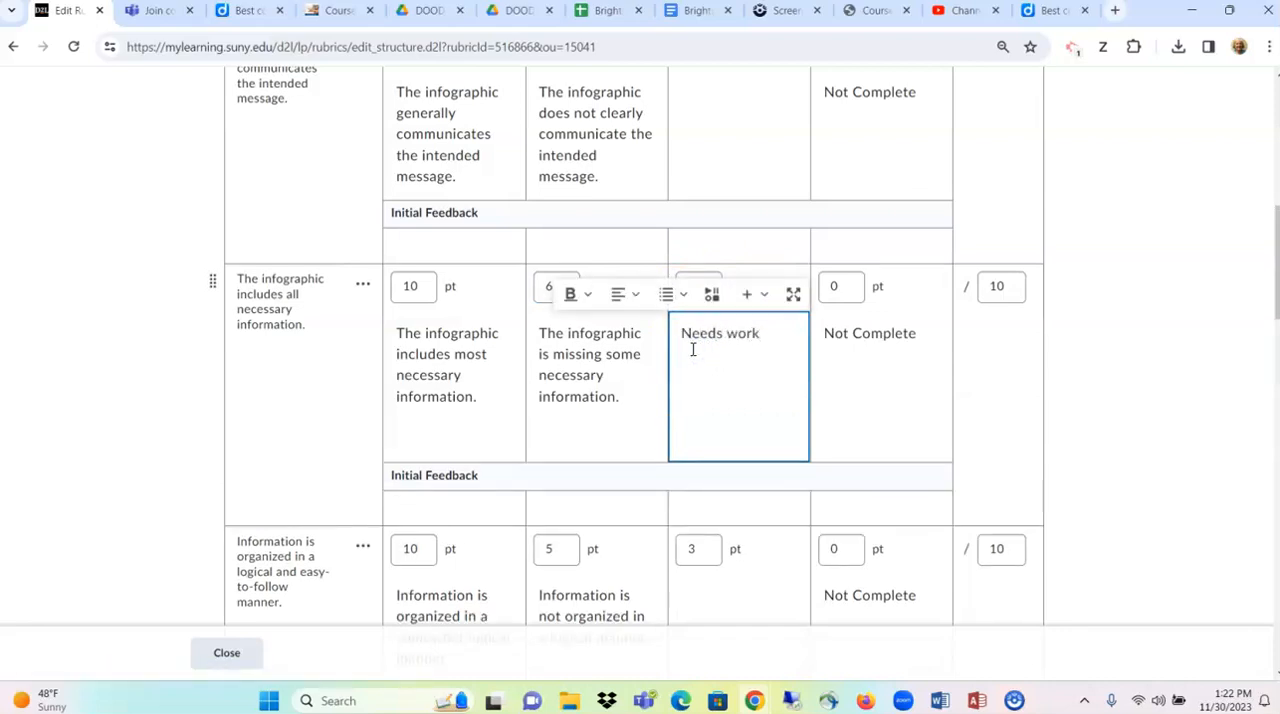
# - Review the remaining criteria's level points and descriptions, including the maximum points for consistently used visual elements
pyautogui.scroll(-5, 743, 380)
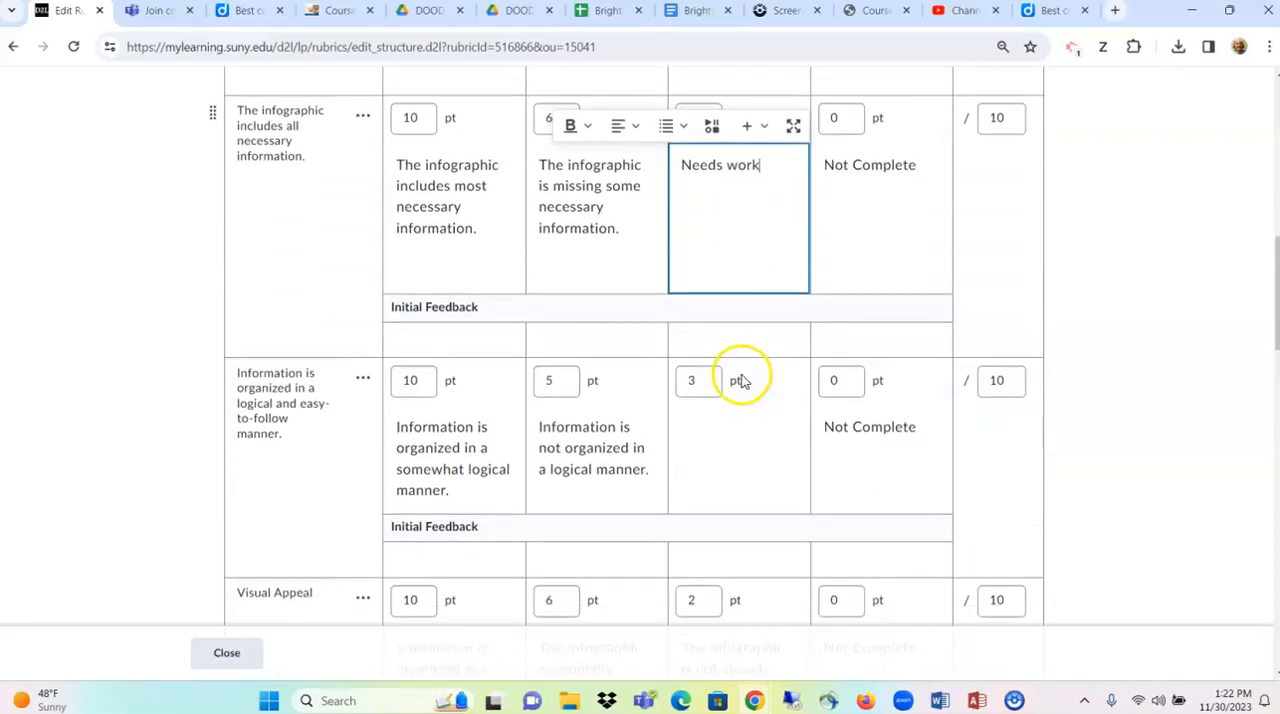
pyautogui.scroll(-3, 743, 383)
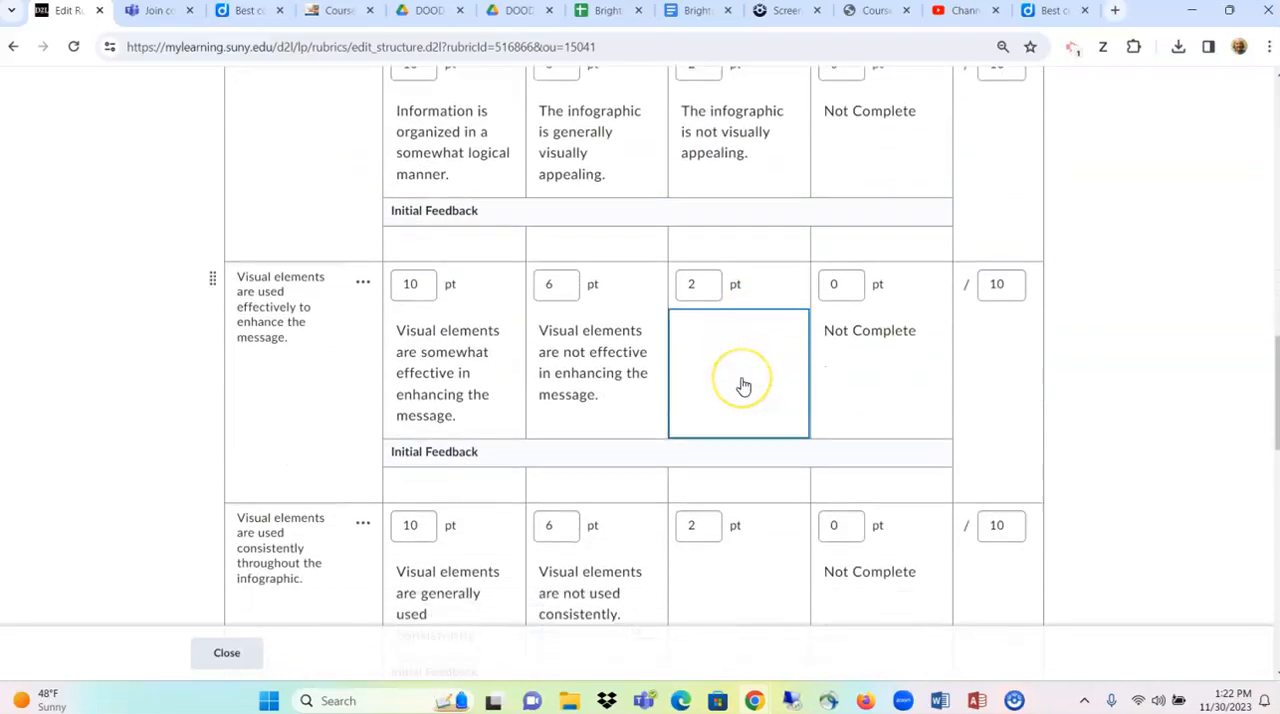
pyautogui.scroll(-2, 743, 383)
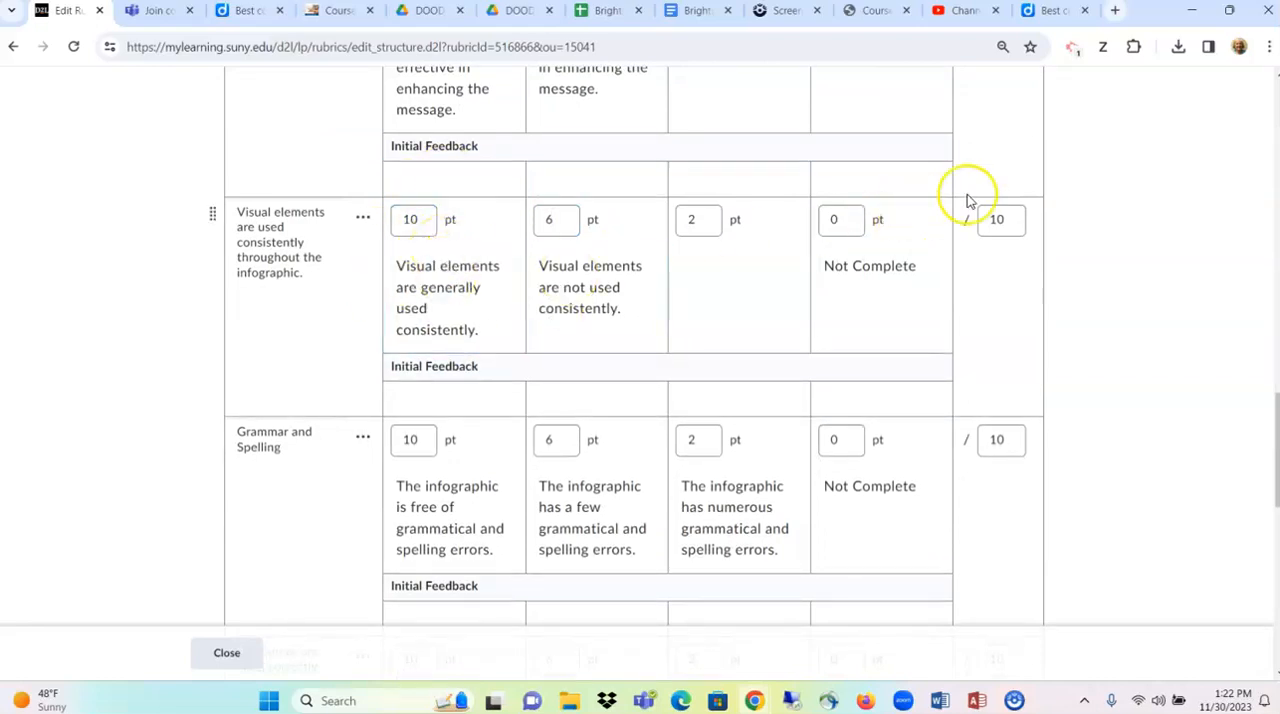
pyautogui.click(1000, 222)
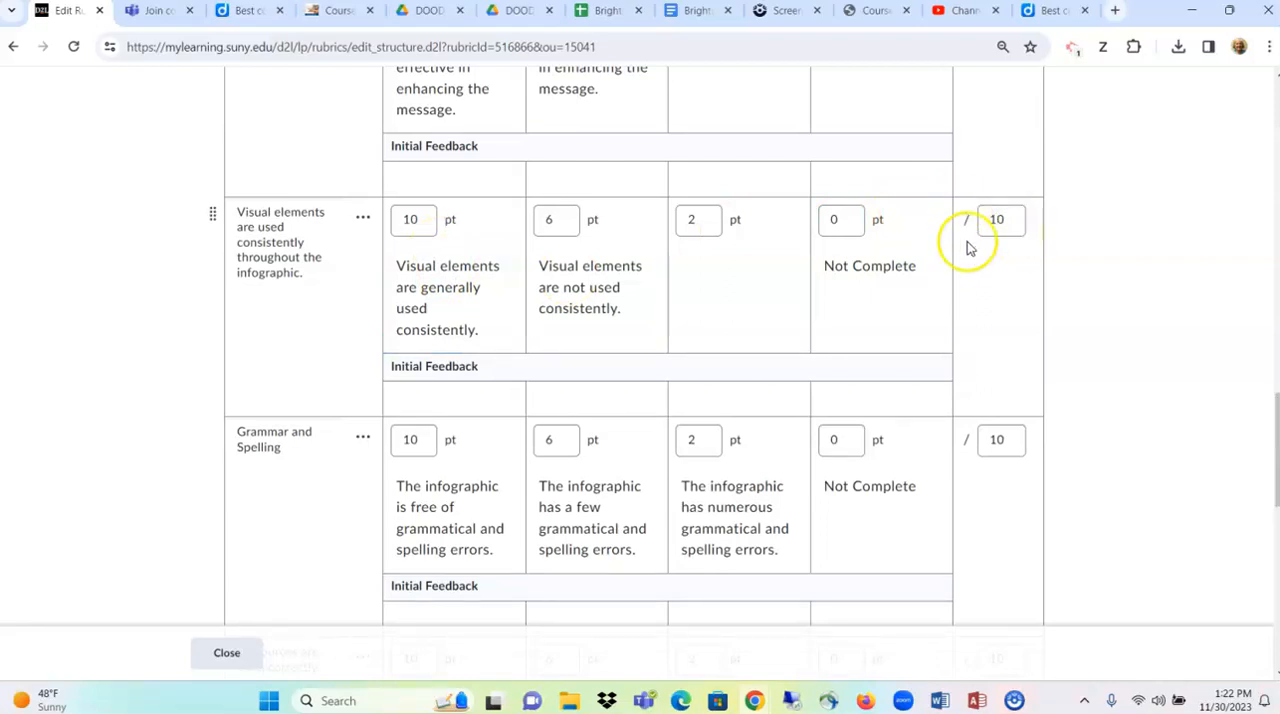
# - Reverse the rubric's level order so the levels run from Not Completed to Excellent
pyautogui.scroll(6, 975, 297)
pyautogui.scroll(7, 980, 297)
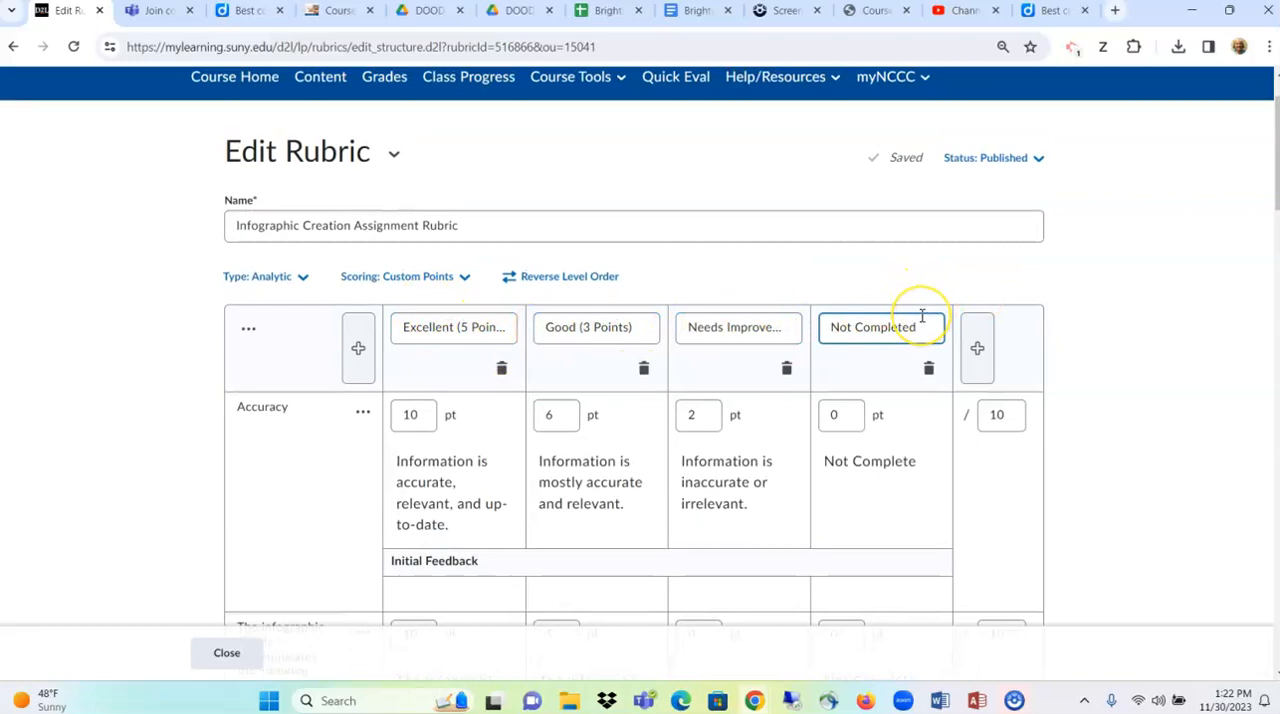
pyautogui.click(572, 284)
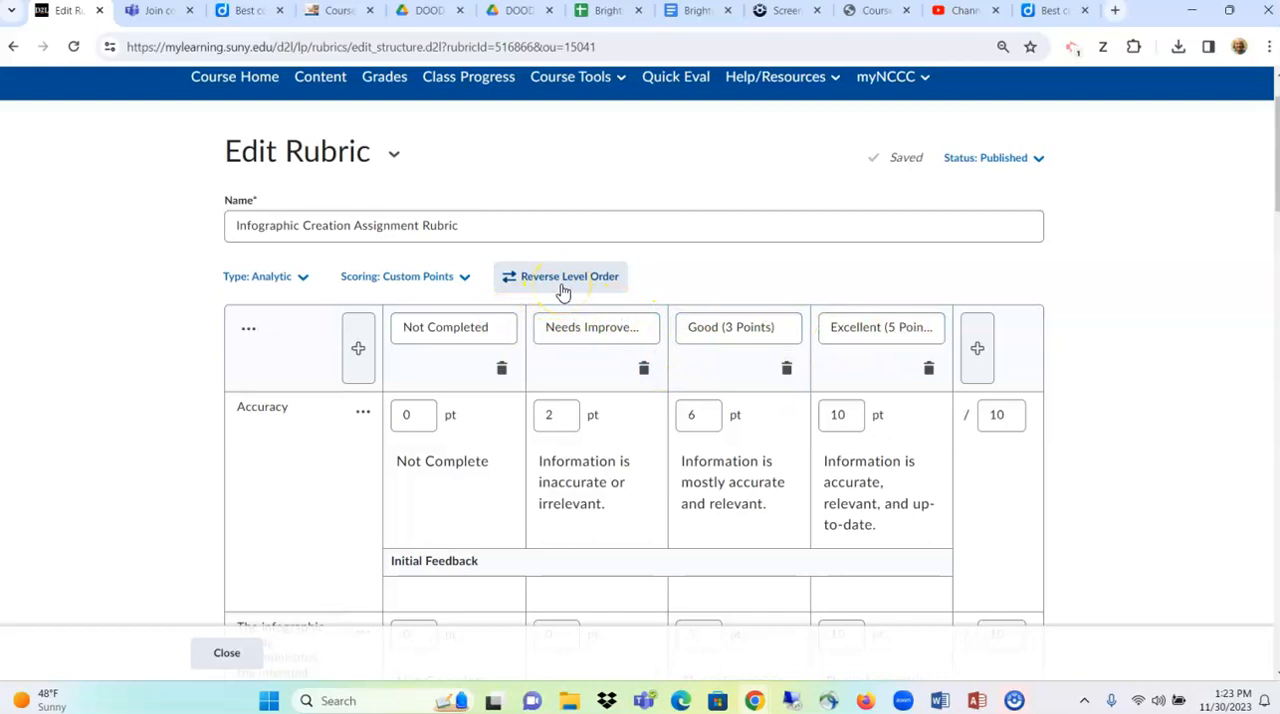
pyautogui.click(597, 280)
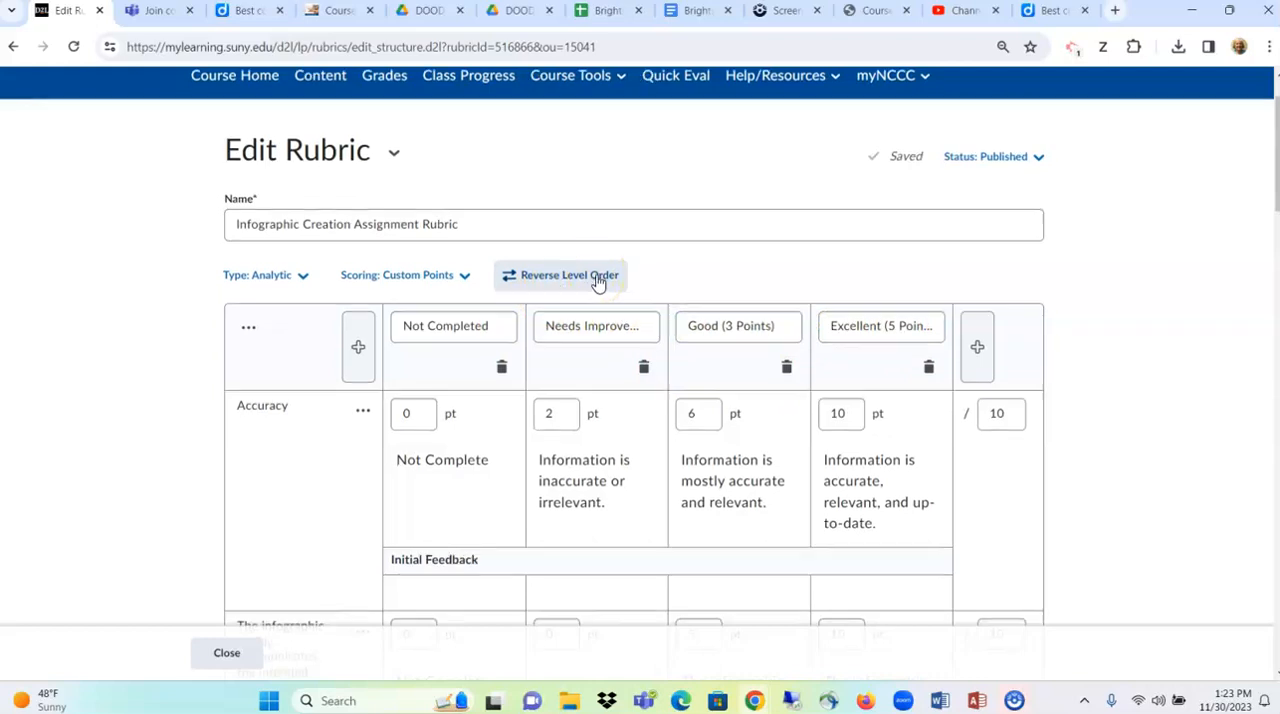
# - Look over the criteria in reversed order and restore the level order to start with Excellent
pyautogui.scroll(-2, 597, 280)
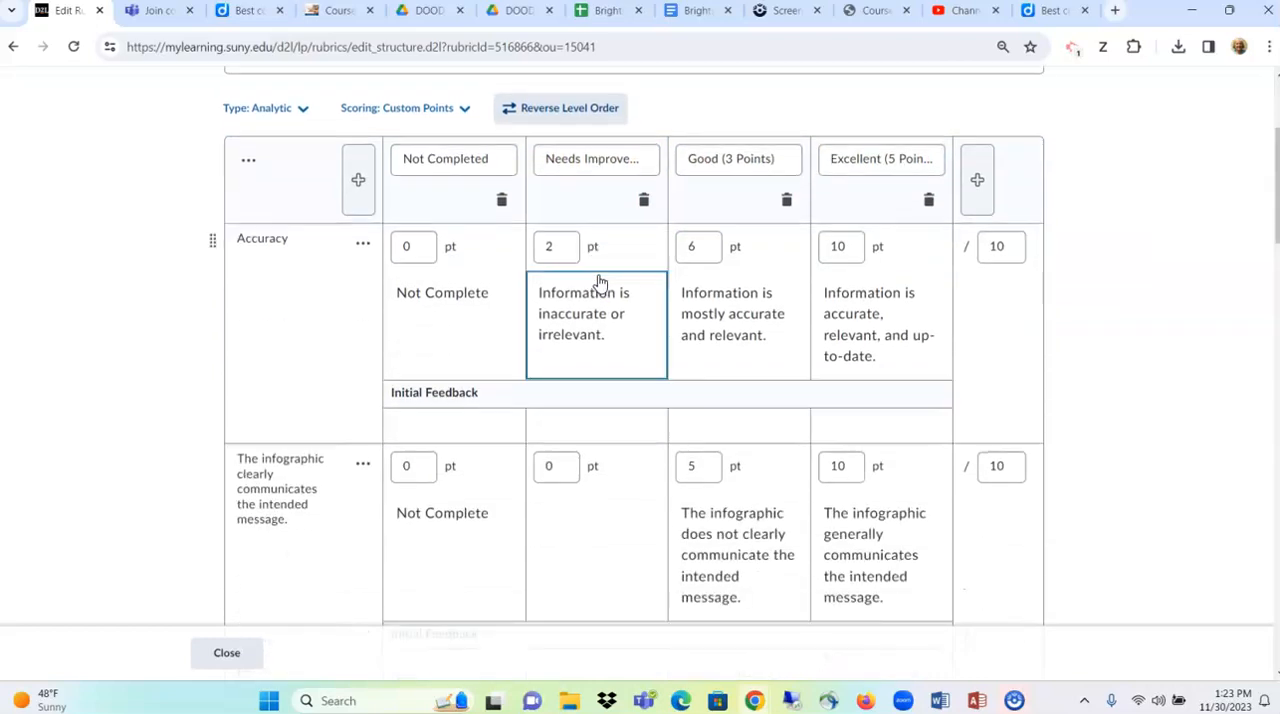
pyautogui.scroll(-2, 600, 282)
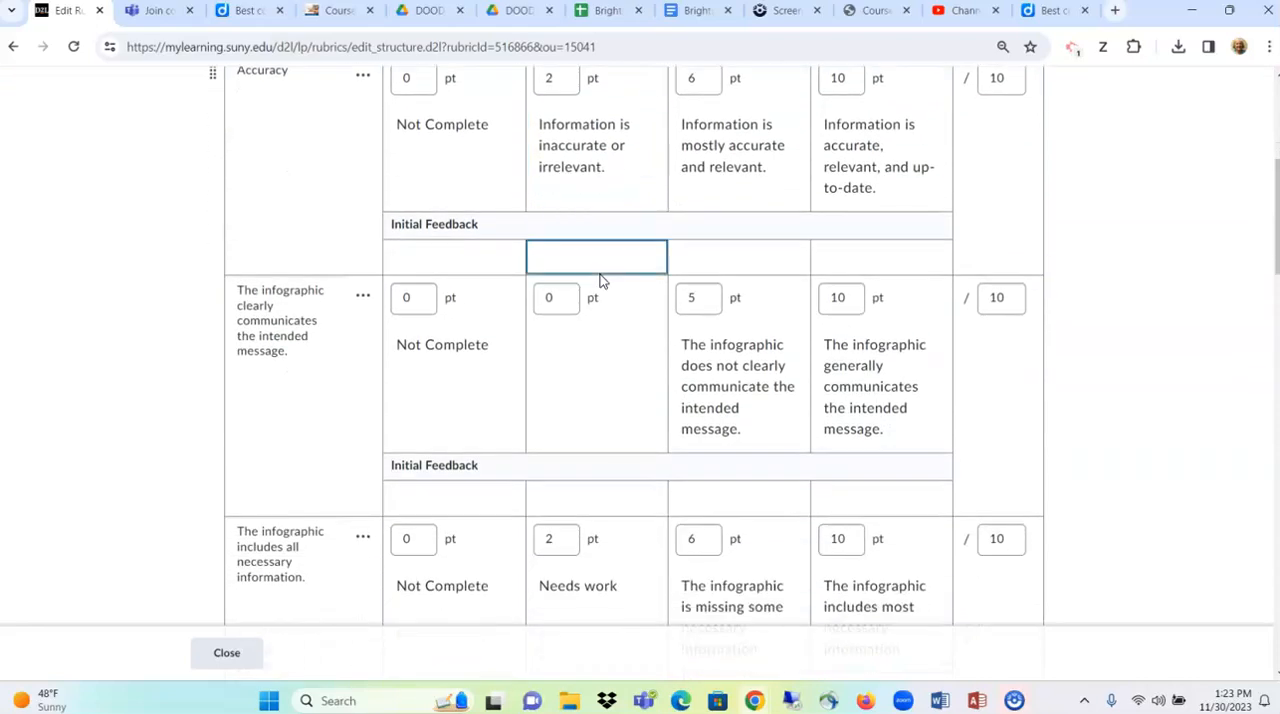
pyautogui.scroll(-1, 600, 282)
pyautogui.scroll(6, 600, 282)
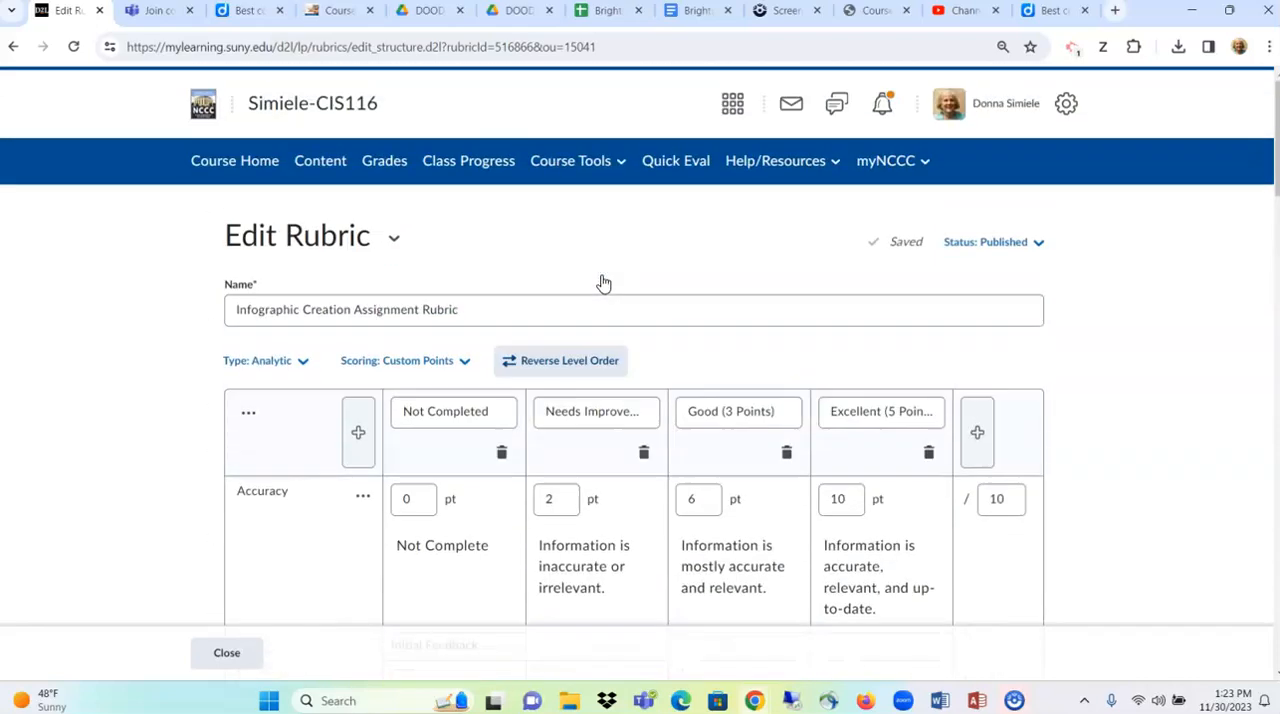
pyautogui.click(566, 360)
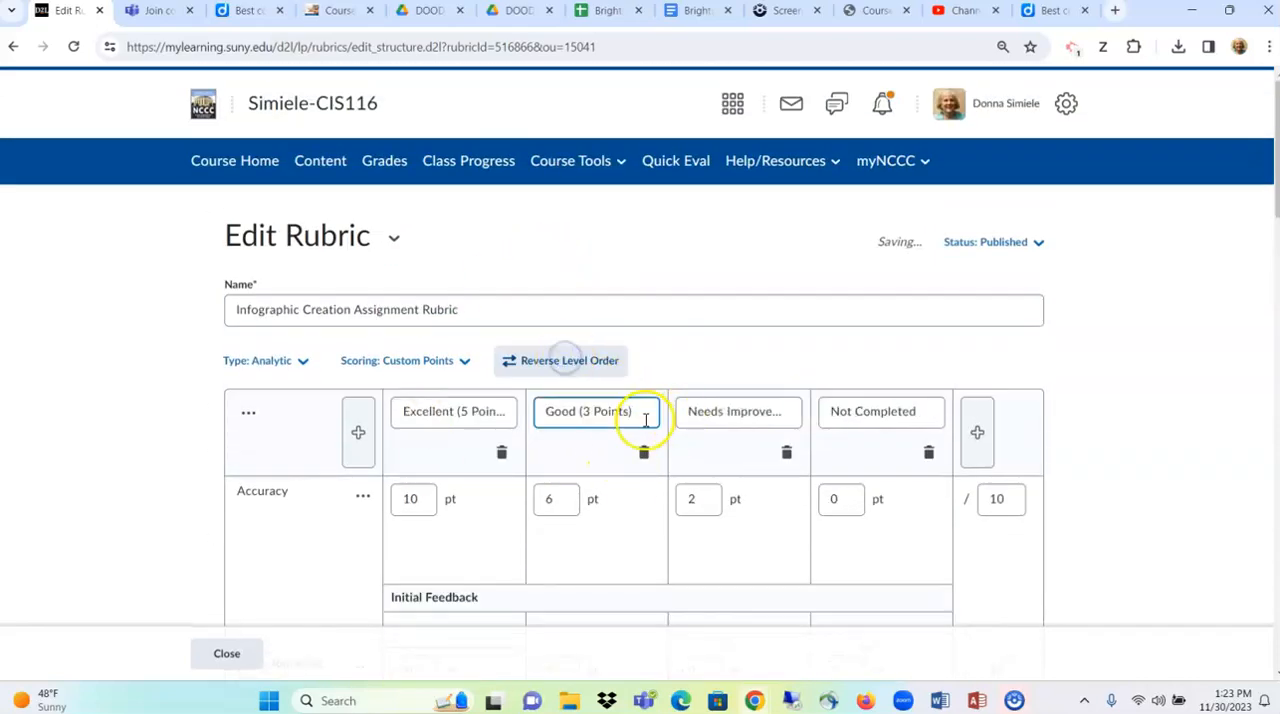
# - Examine the points and descriptions of all criteria and the rubric's total score
pyautogui.scroll(-7, 645, 420)
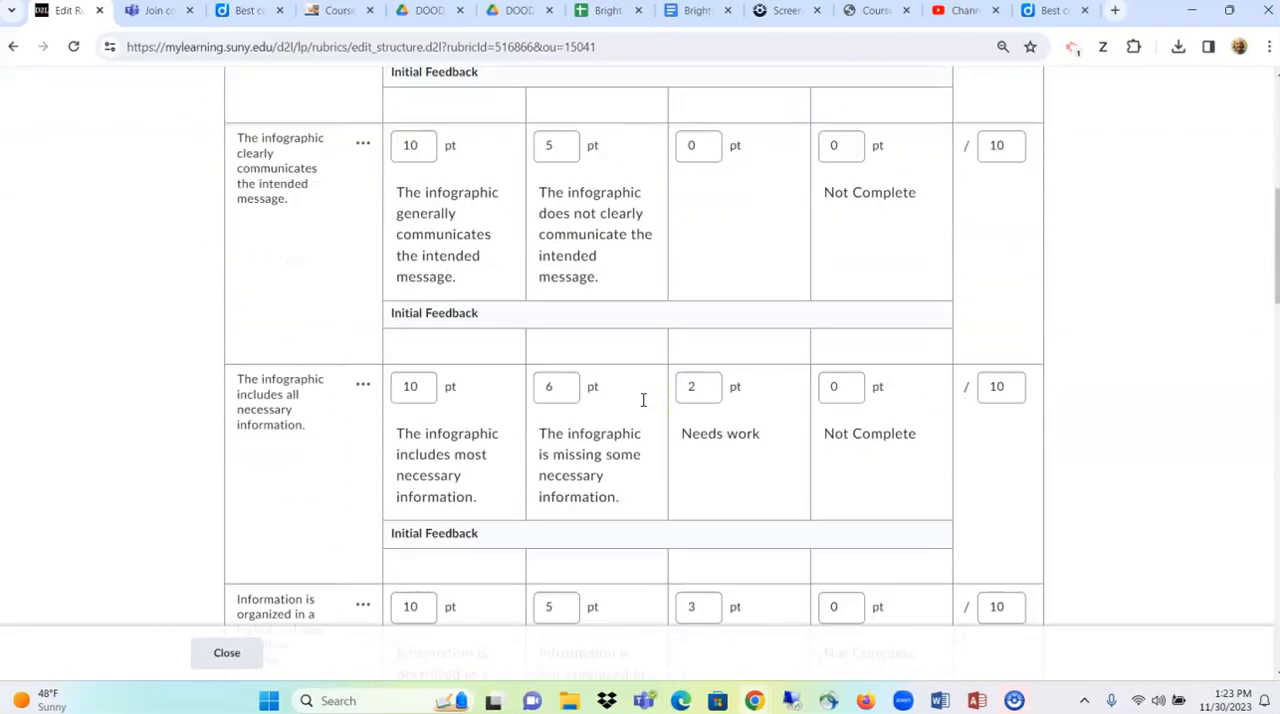
pyautogui.scroll(-7, 642, 407)
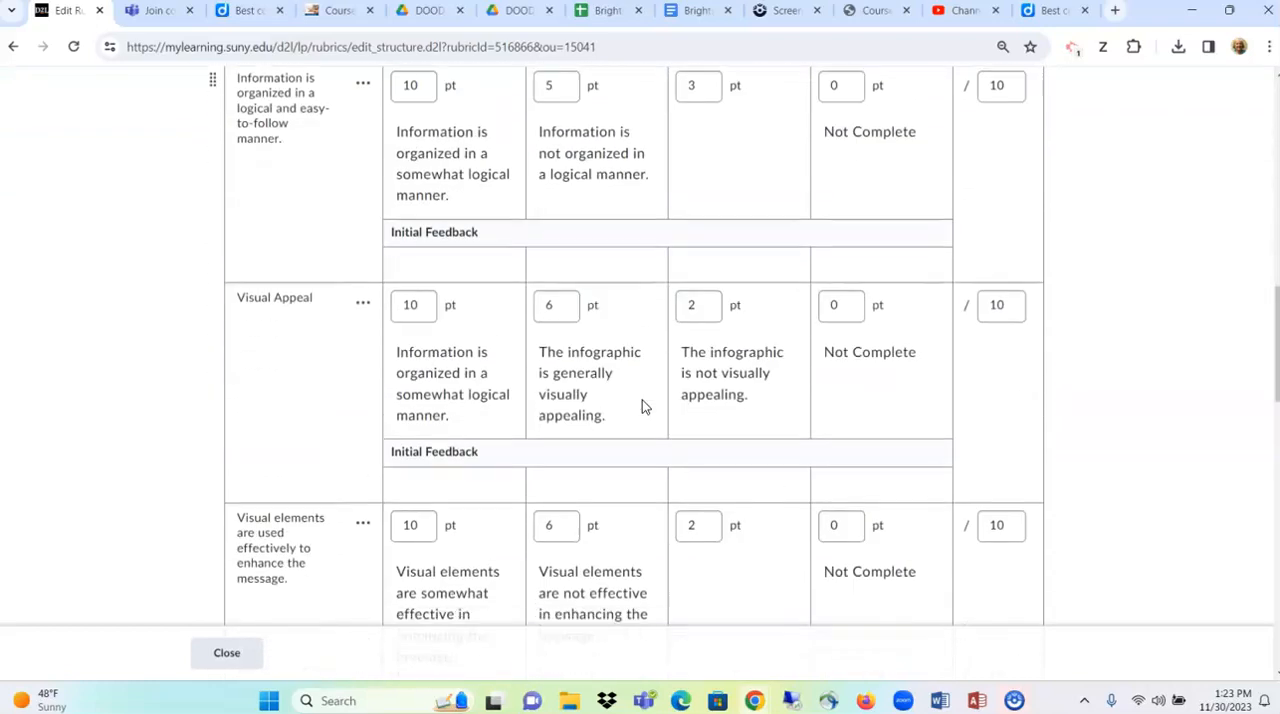
pyautogui.scroll(-8, 642, 407)
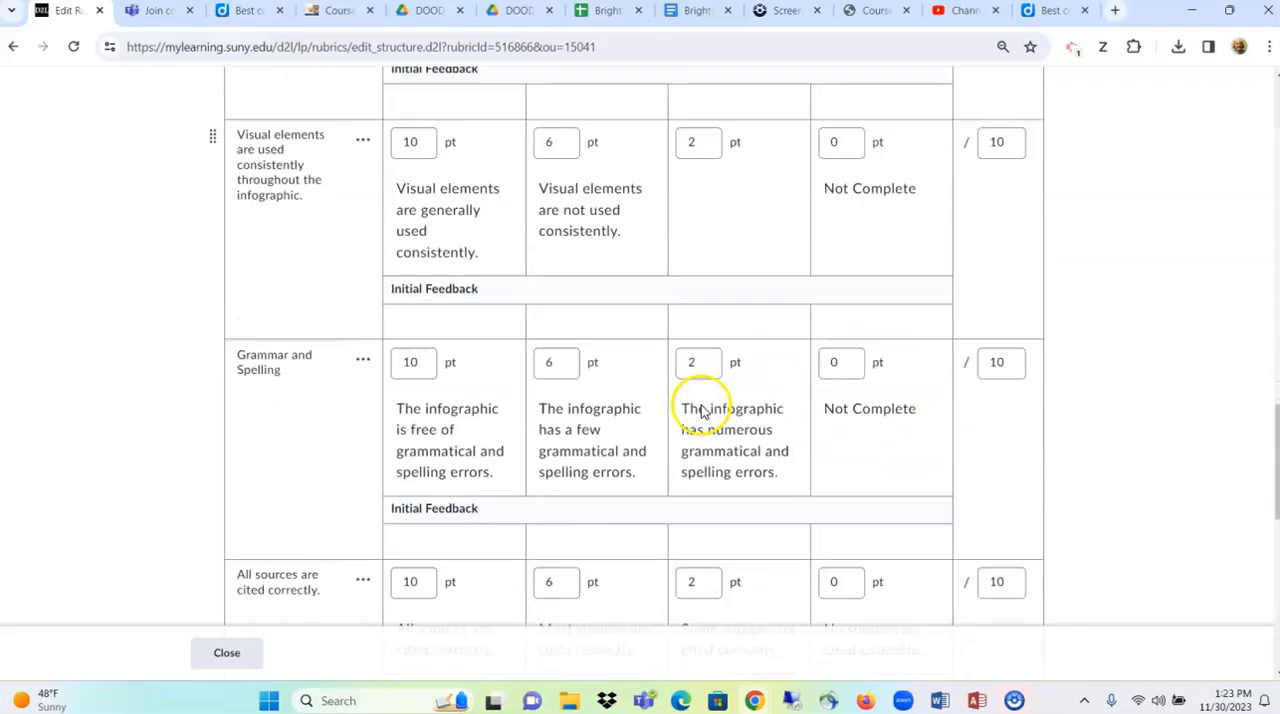
pyautogui.scroll(-2, 703, 409)
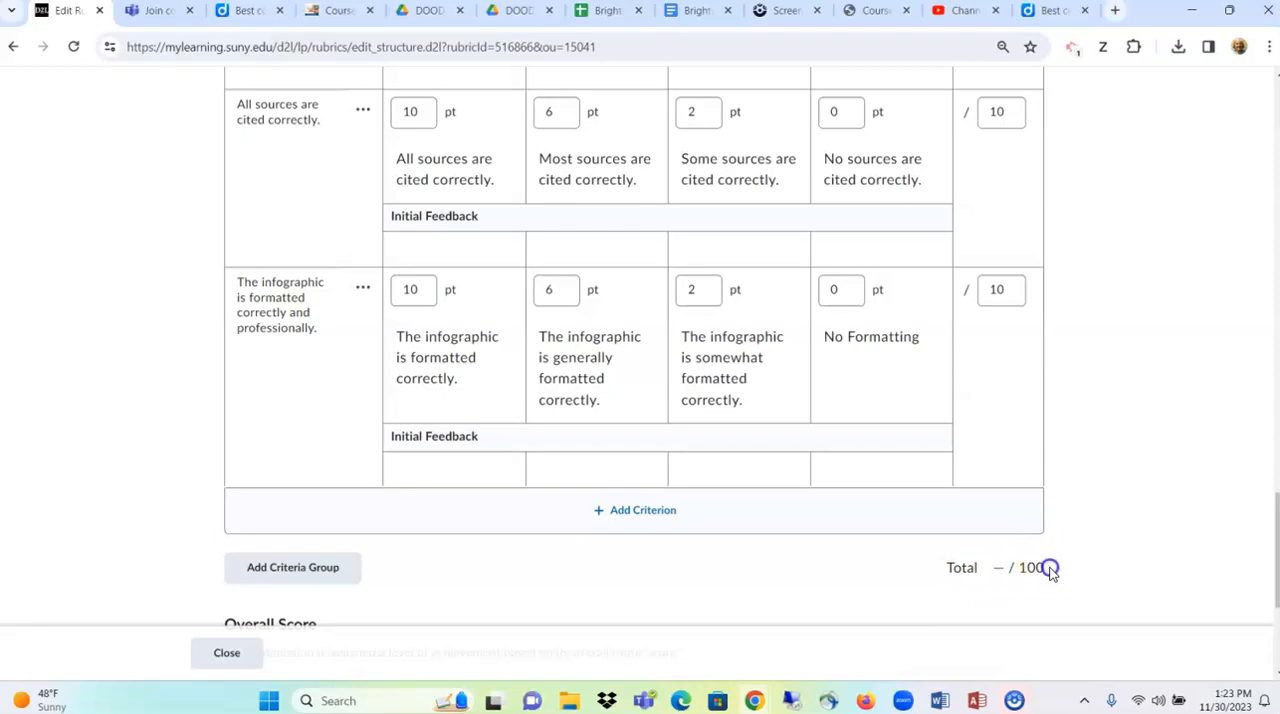
pyautogui.moveTo(1048, 569); pyautogui.dragTo(987, 572)
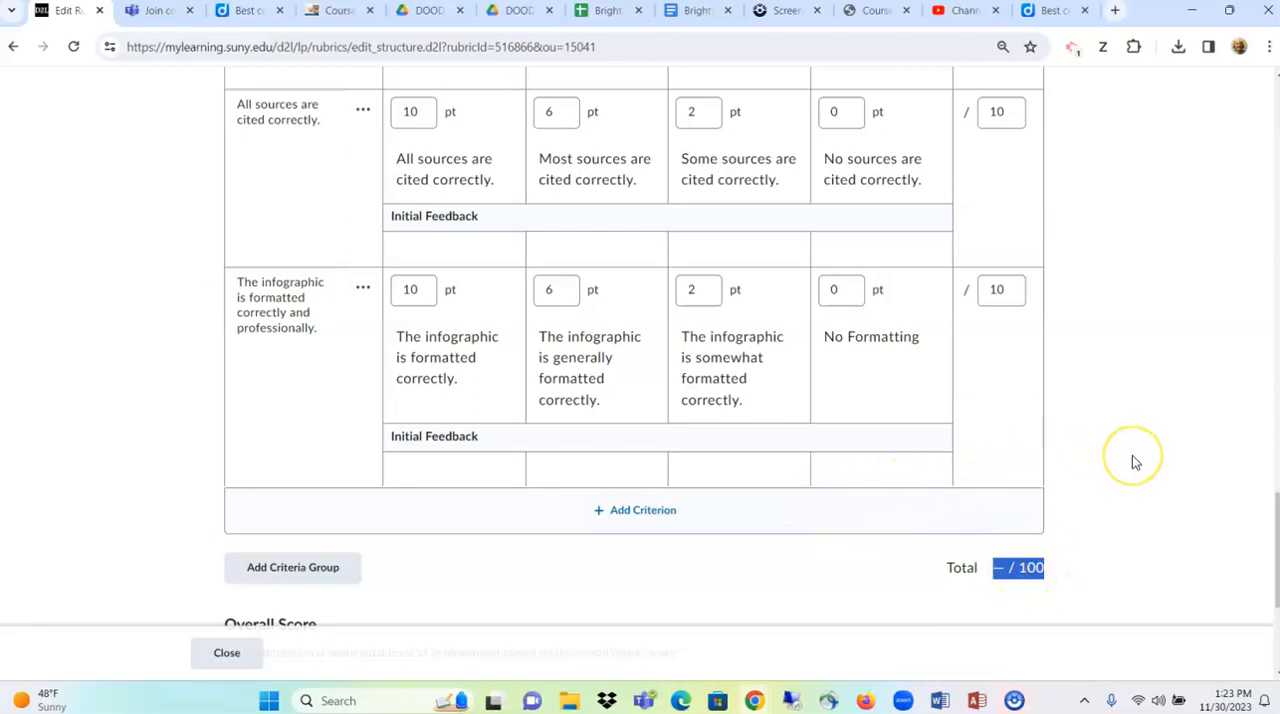
pyautogui.scroll(10, 1135, 462)
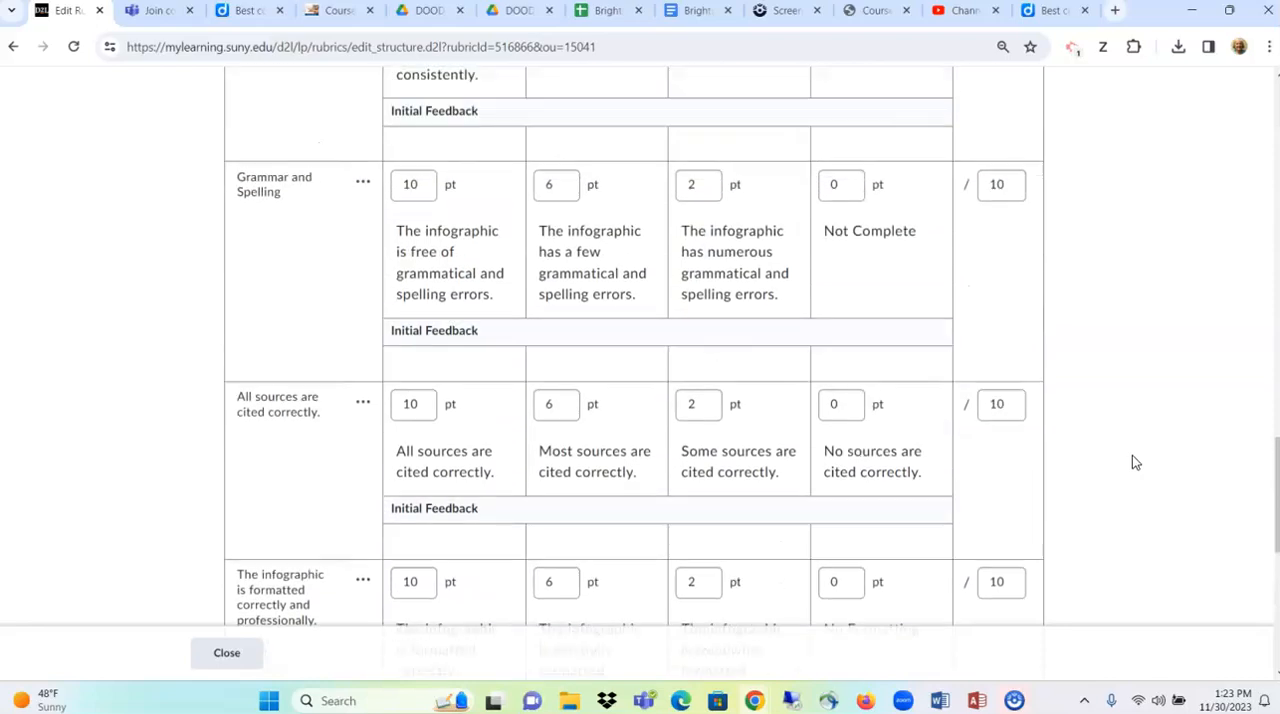
pyautogui.scroll(6, 1132, 456)
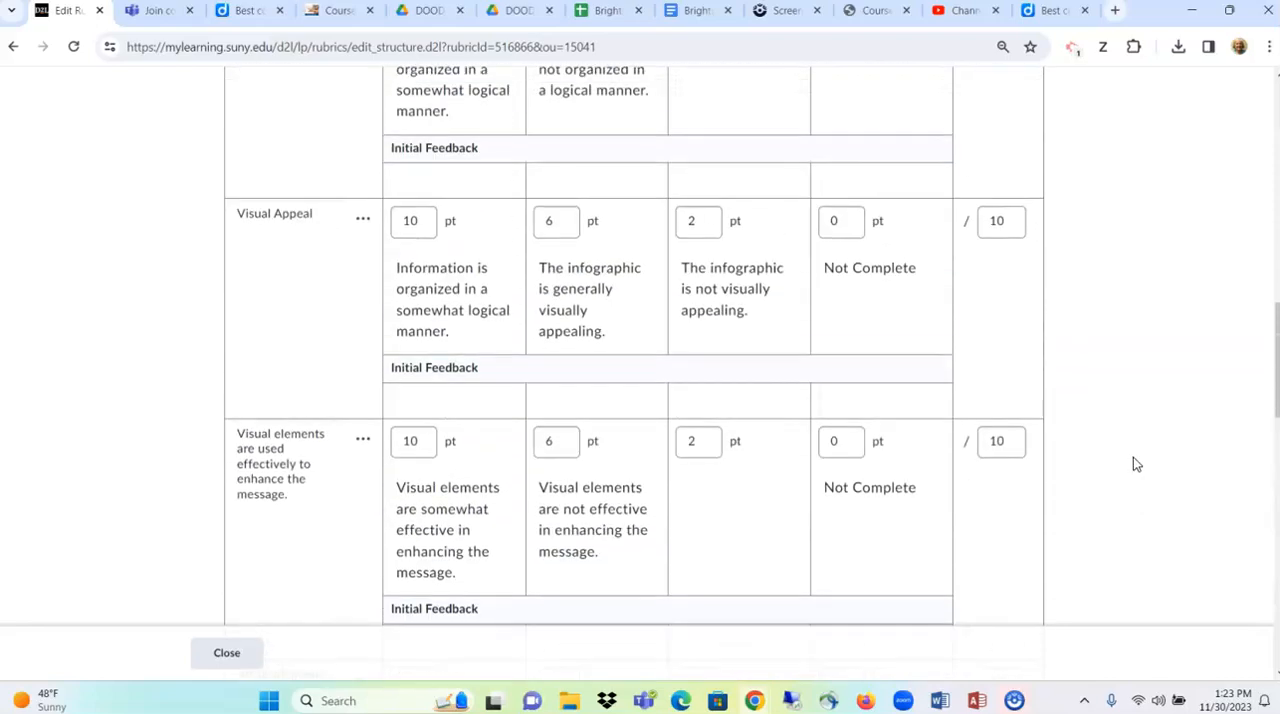
pyautogui.scroll(5, 1135, 460)
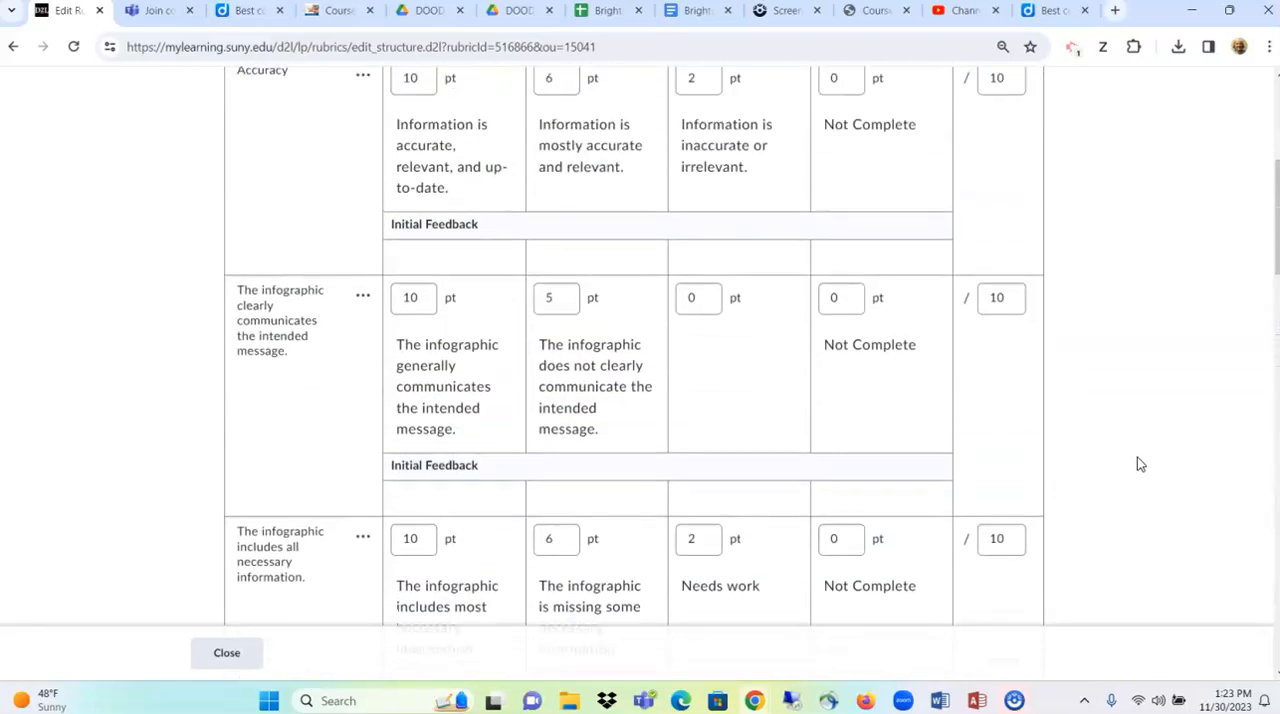
# - Move the "includes all necessary information" criterion above "clearly communicates the intended message" and restore the original order
pyautogui.click(1119, 478)
pyautogui.click(286, 510)
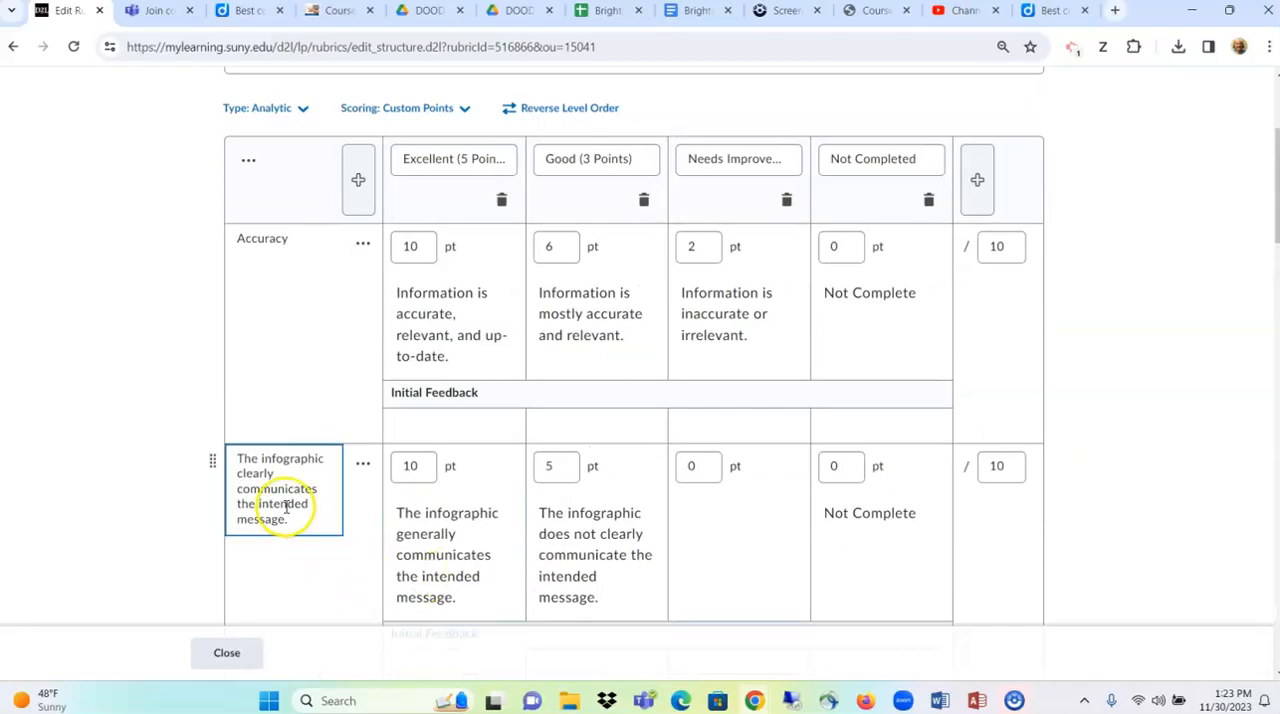
pyautogui.scroll(-2, 300, 500)
pyautogui.click(286, 562)
pyautogui.click(309, 337)
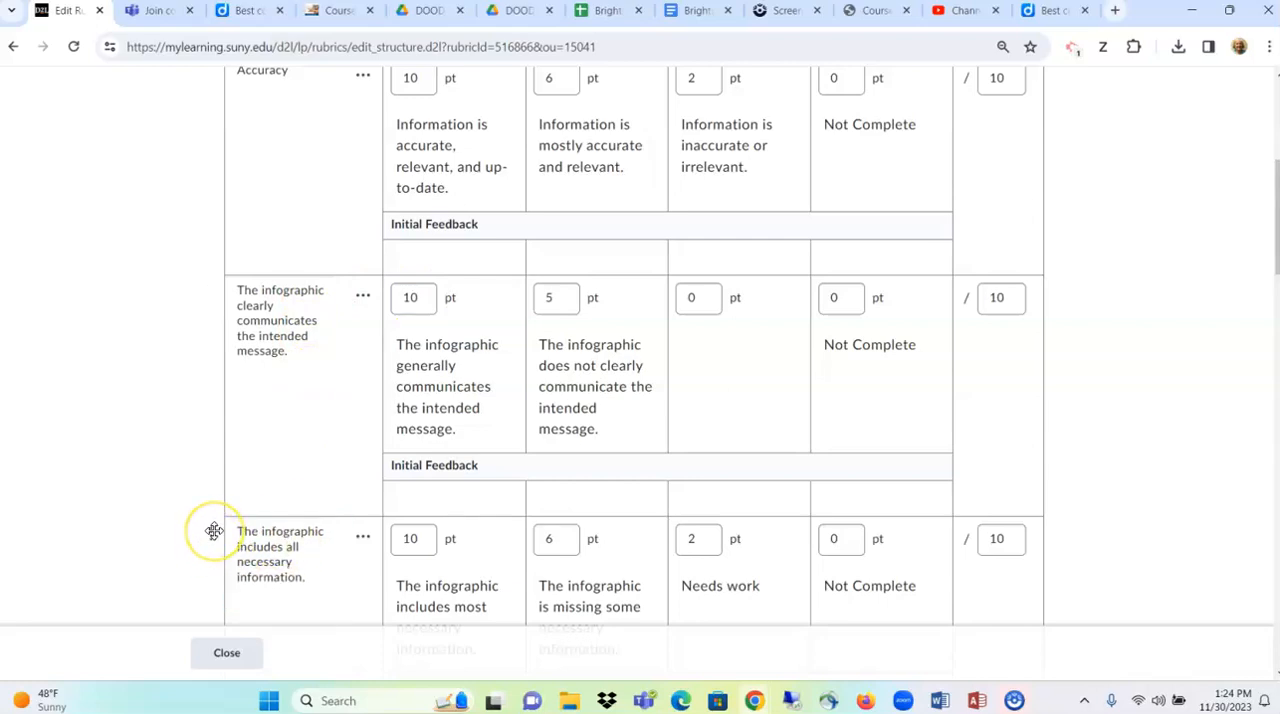
pyautogui.moveTo(214, 531); pyautogui.dragTo(217, 428)
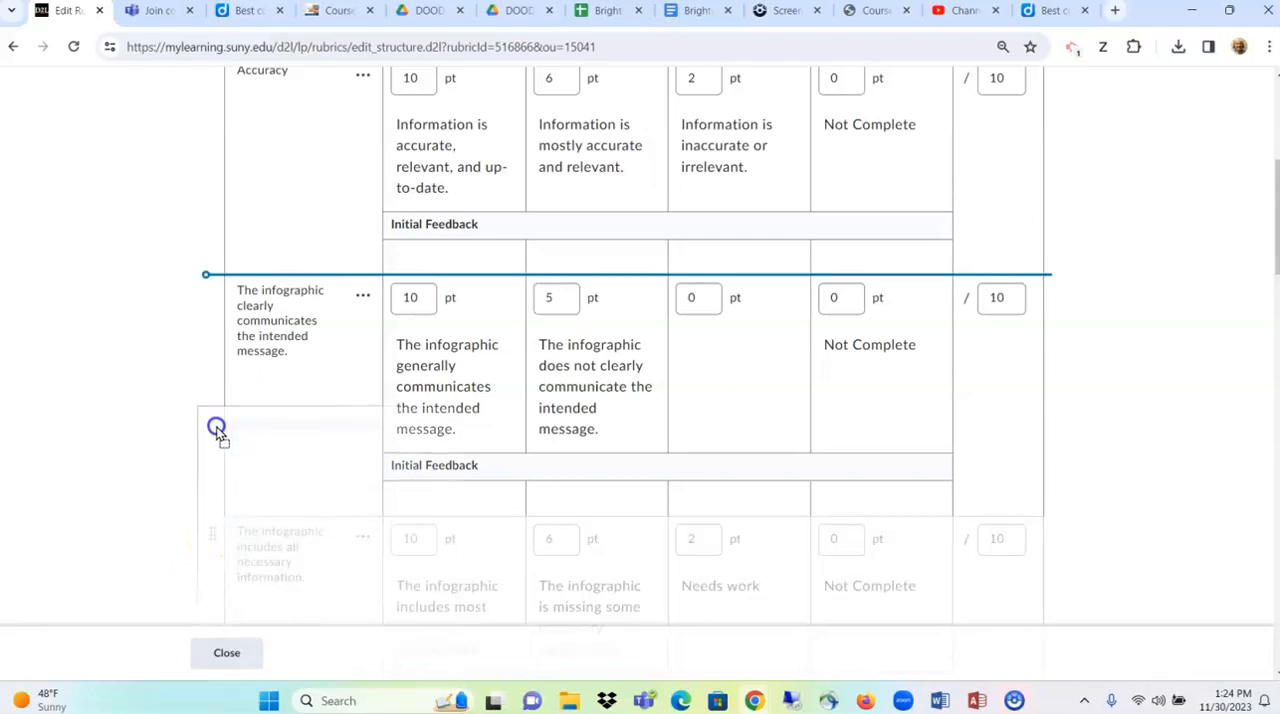
pyautogui.moveTo(217, 428); pyautogui.dragTo(215, 427)
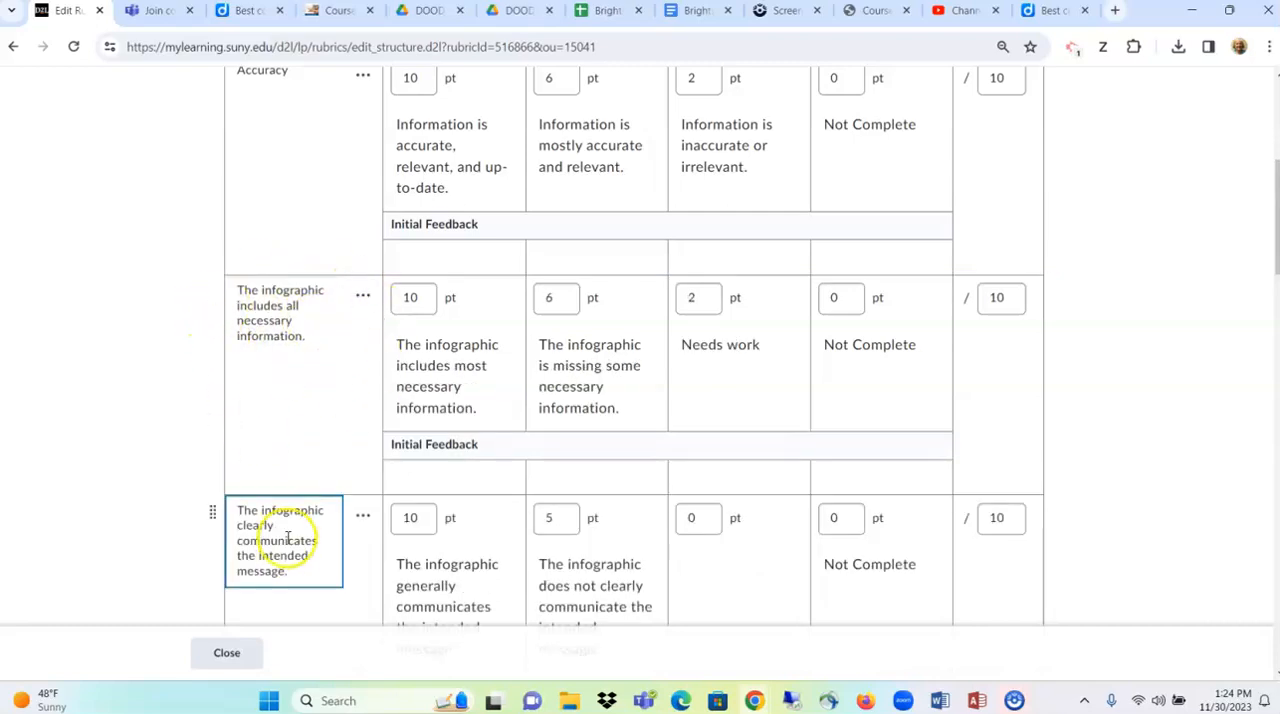
pyautogui.moveTo(213, 517); pyautogui.dragTo(220, 420)
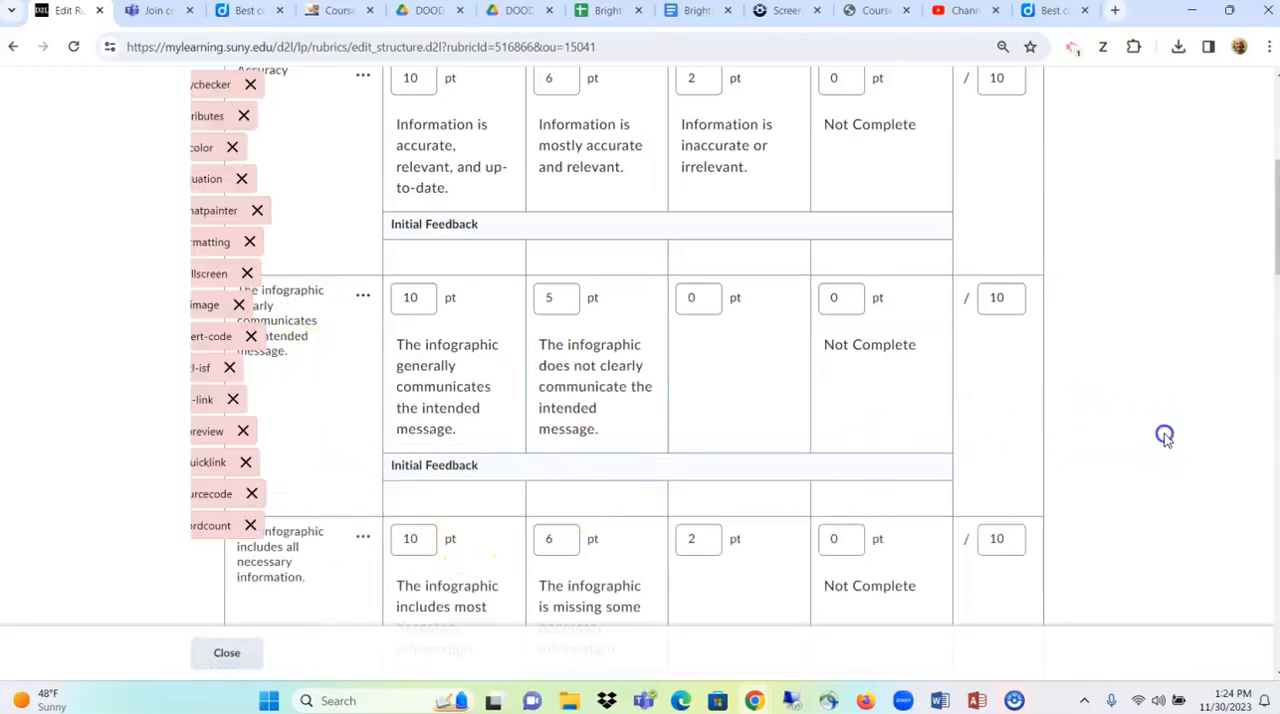
# - Review the remaining rubric criteria and the score thresholds of the Overall Score levels
pyautogui.scroll(-5, 263, 451)
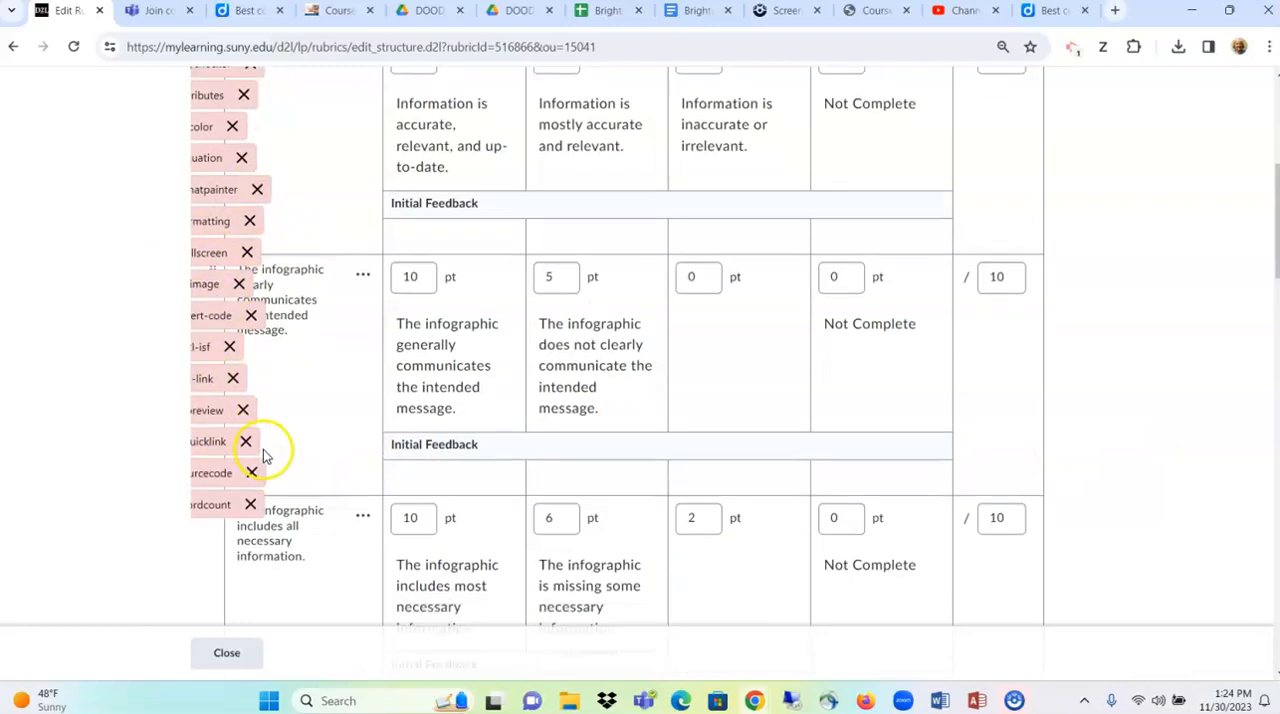
pyautogui.scroll(-7, 270, 450)
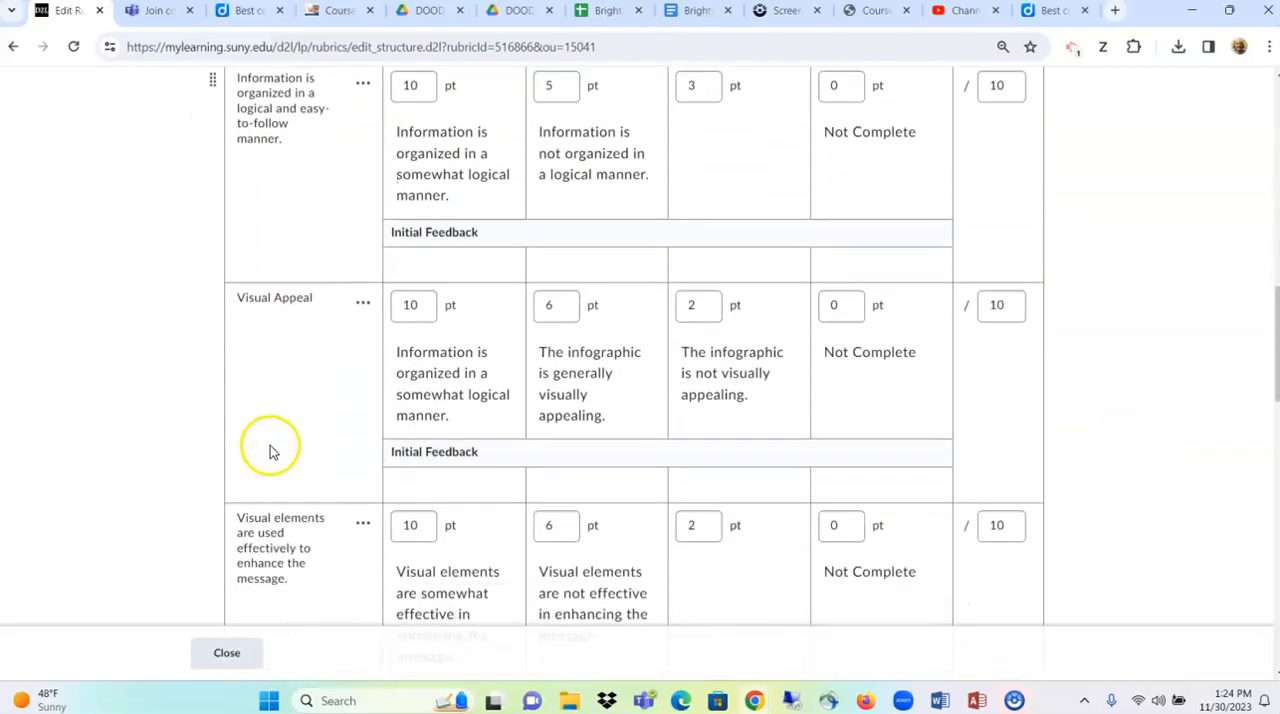
pyautogui.scroll(-6, 287, 460)
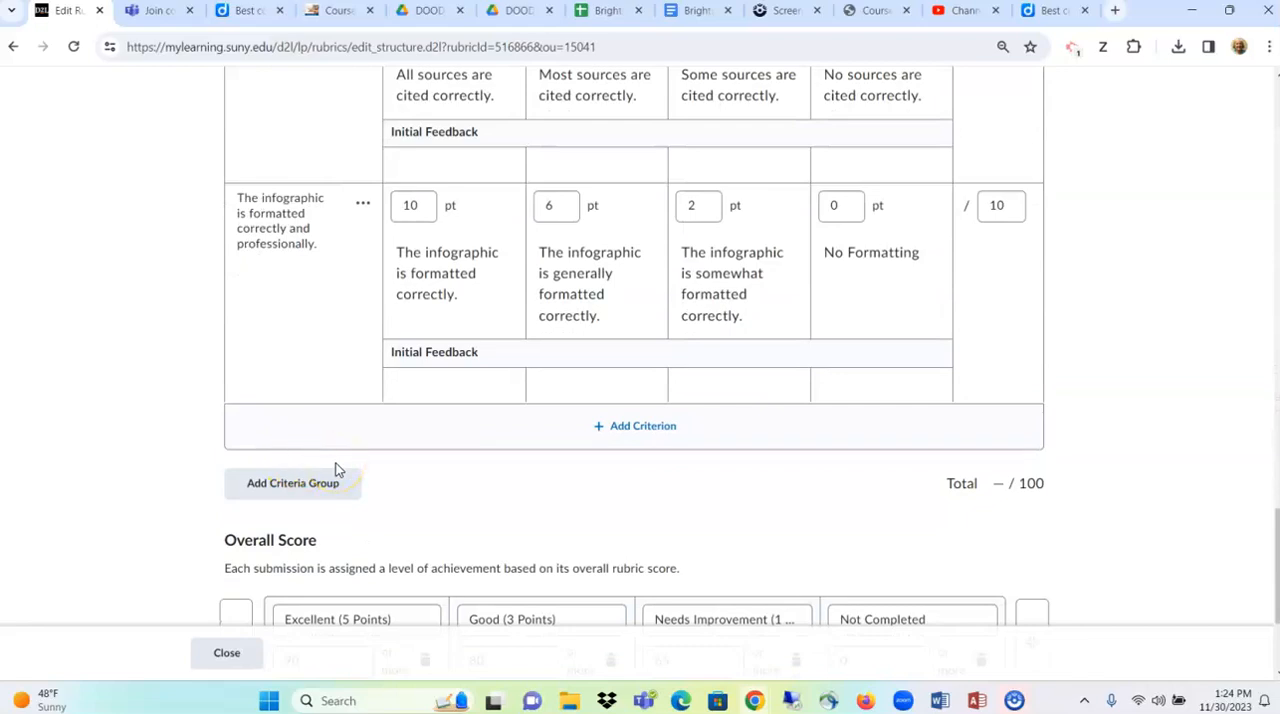
pyautogui.scroll(-2, 355, 497)
pyautogui.click(360, 507)
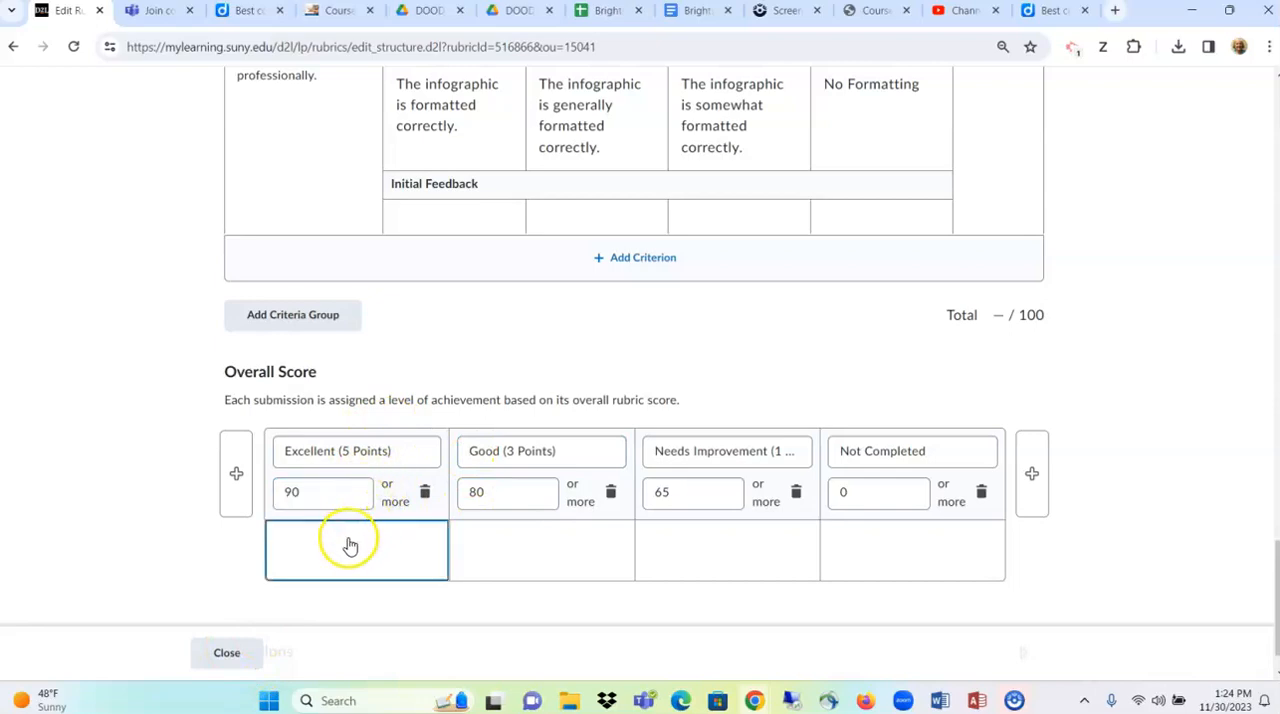
# - Close the rubric editor and open the course's Assignments list
pyautogui.click(229, 654)
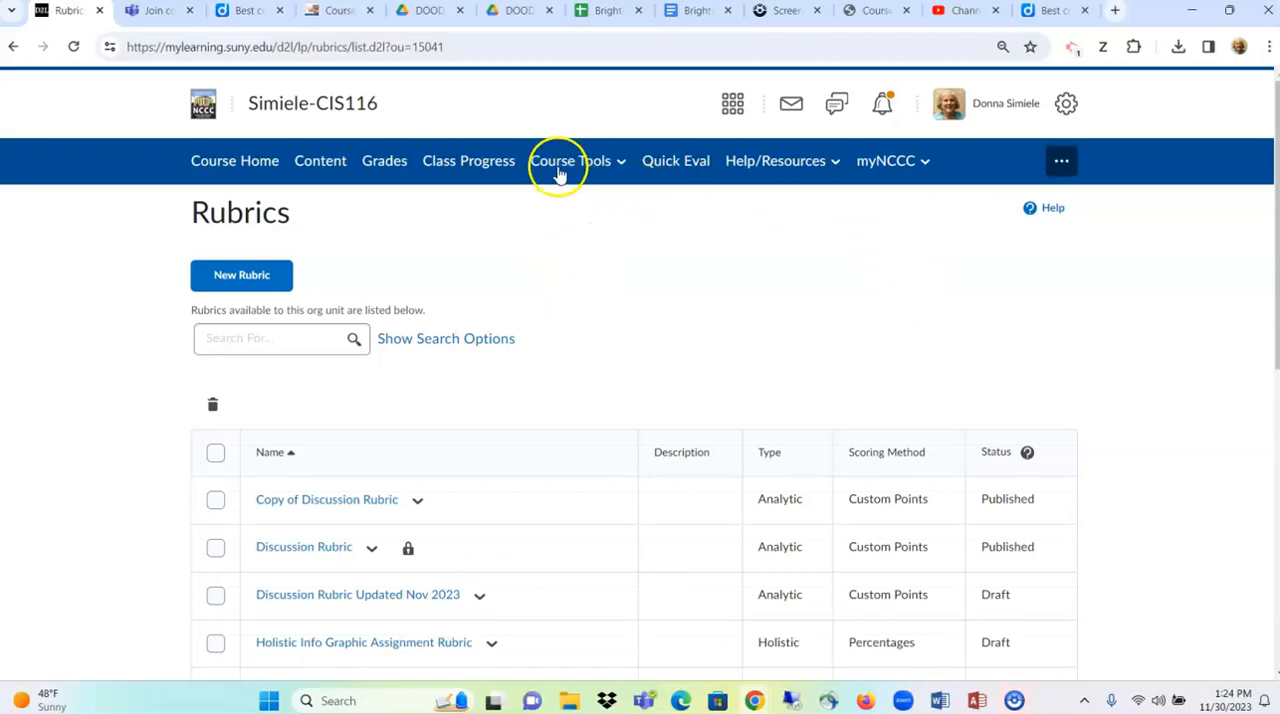
pyautogui.scroll(-3, 508, 440)
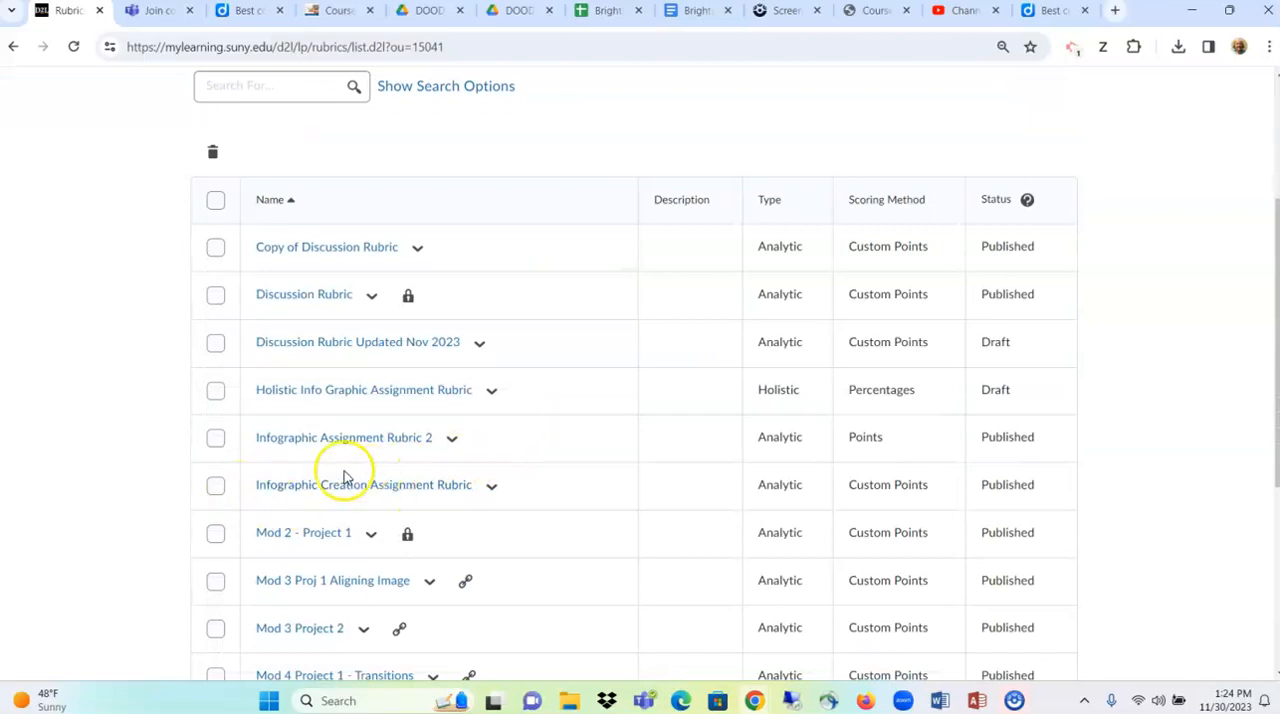
pyautogui.scroll(3, 480, 490)
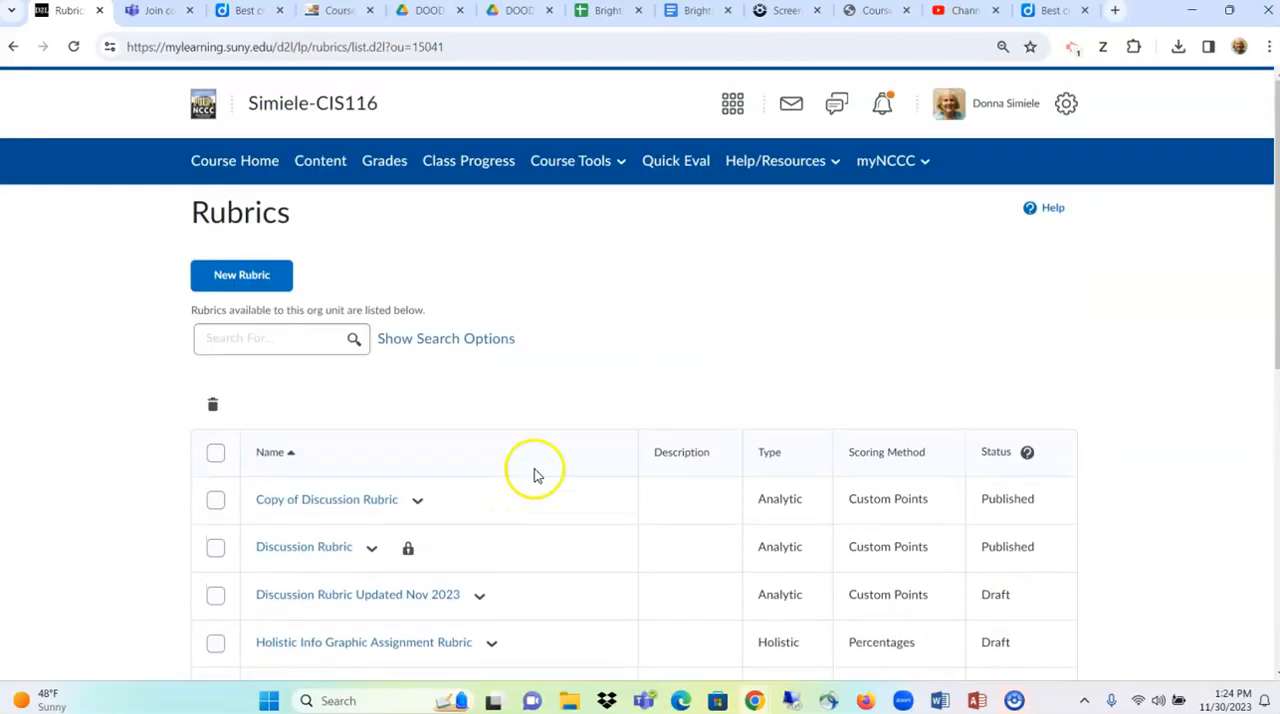
pyautogui.click(567, 163)
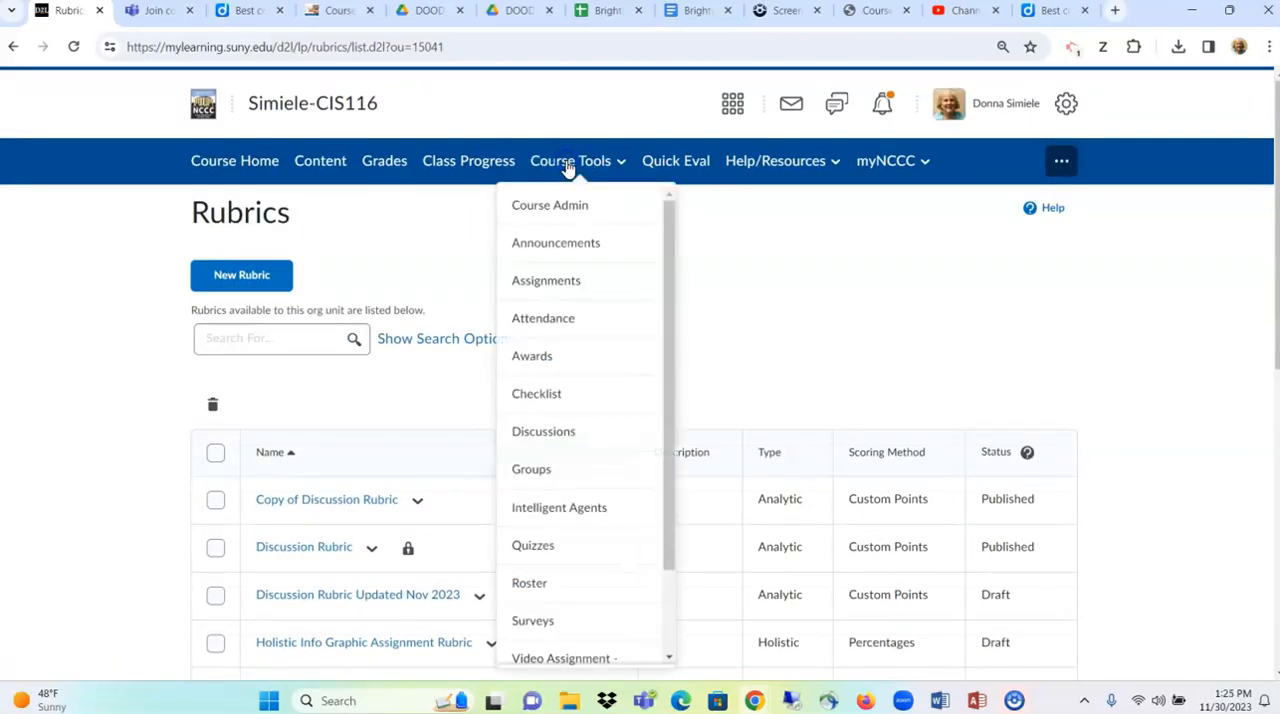
pyautogui.click(576, 284)
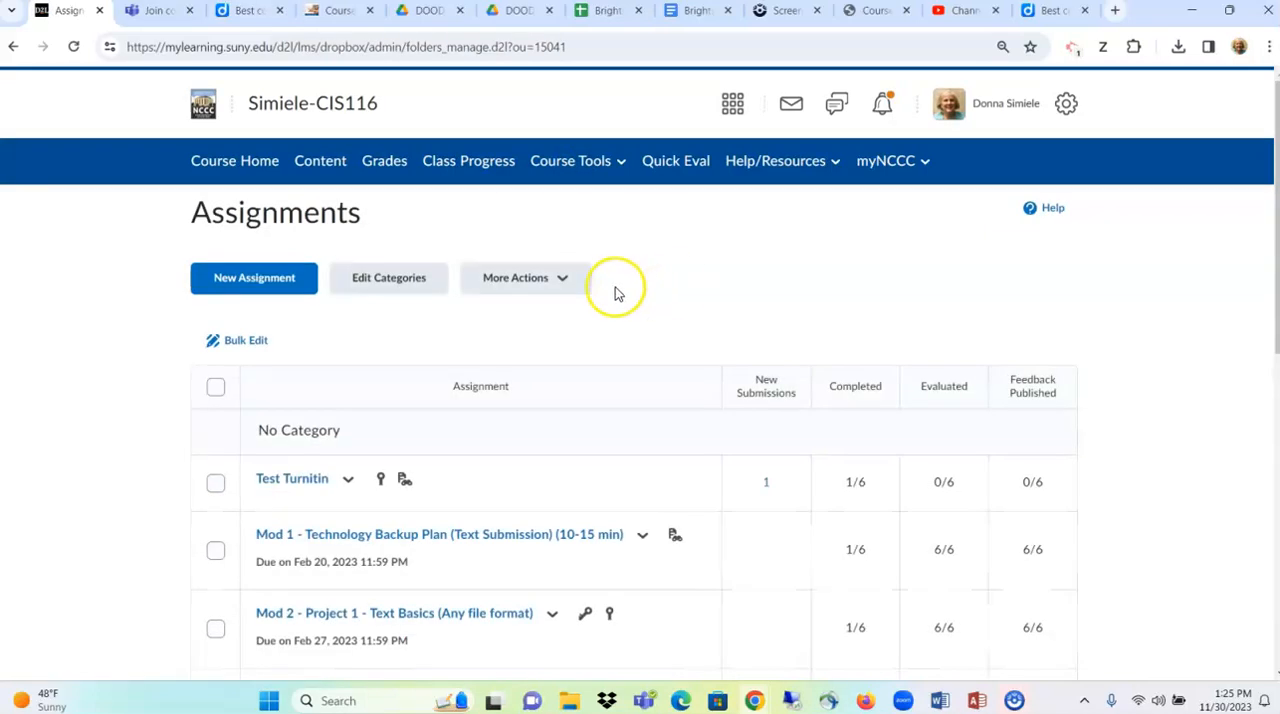
# - Create a new assignment and name it "Infographic Assignment"
pyautogui.scroll(-2, 612, 320)
pyautogui.scroll(-5, 612, 325)
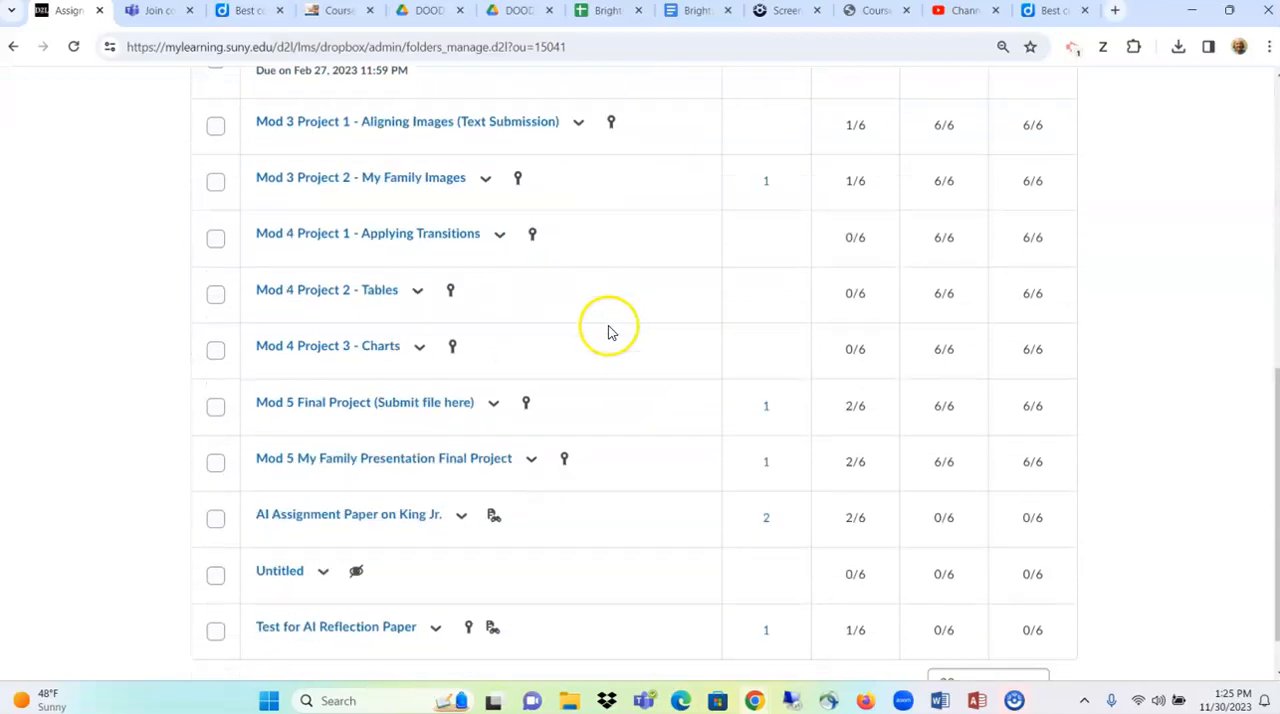
pyautogui.scroll(8, 612, 333)
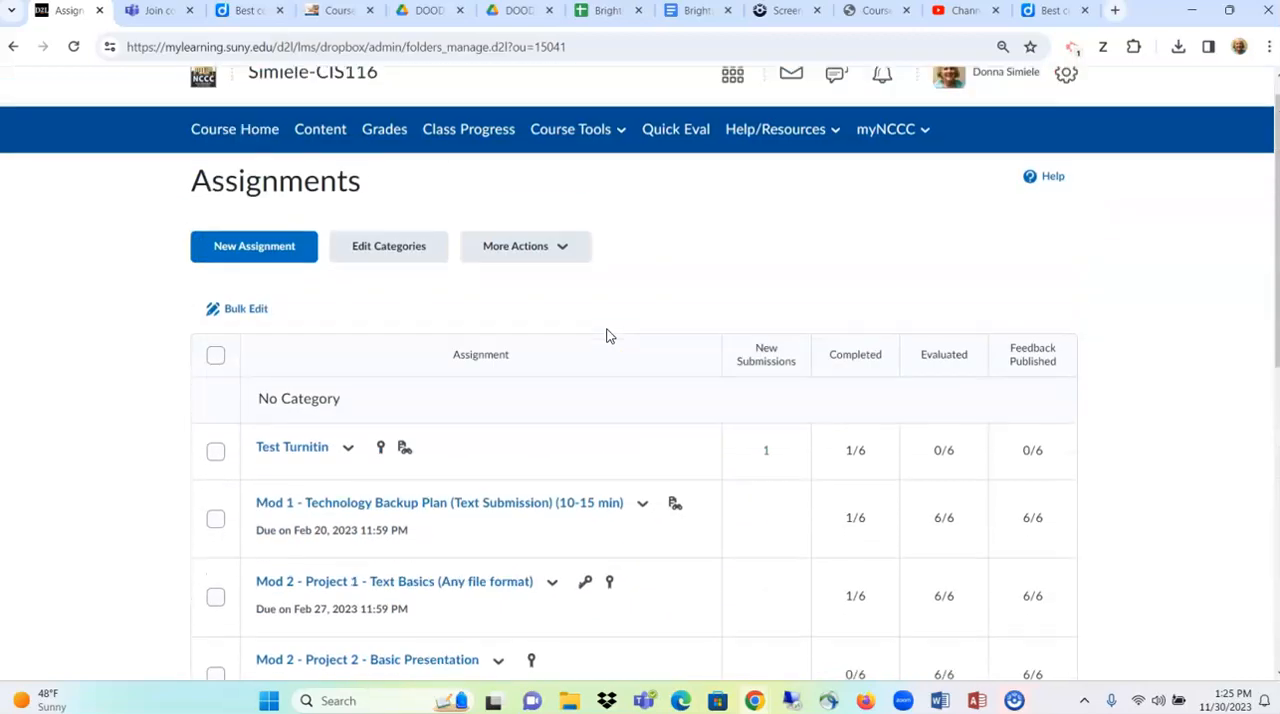
pyautogui.click(298, 278)
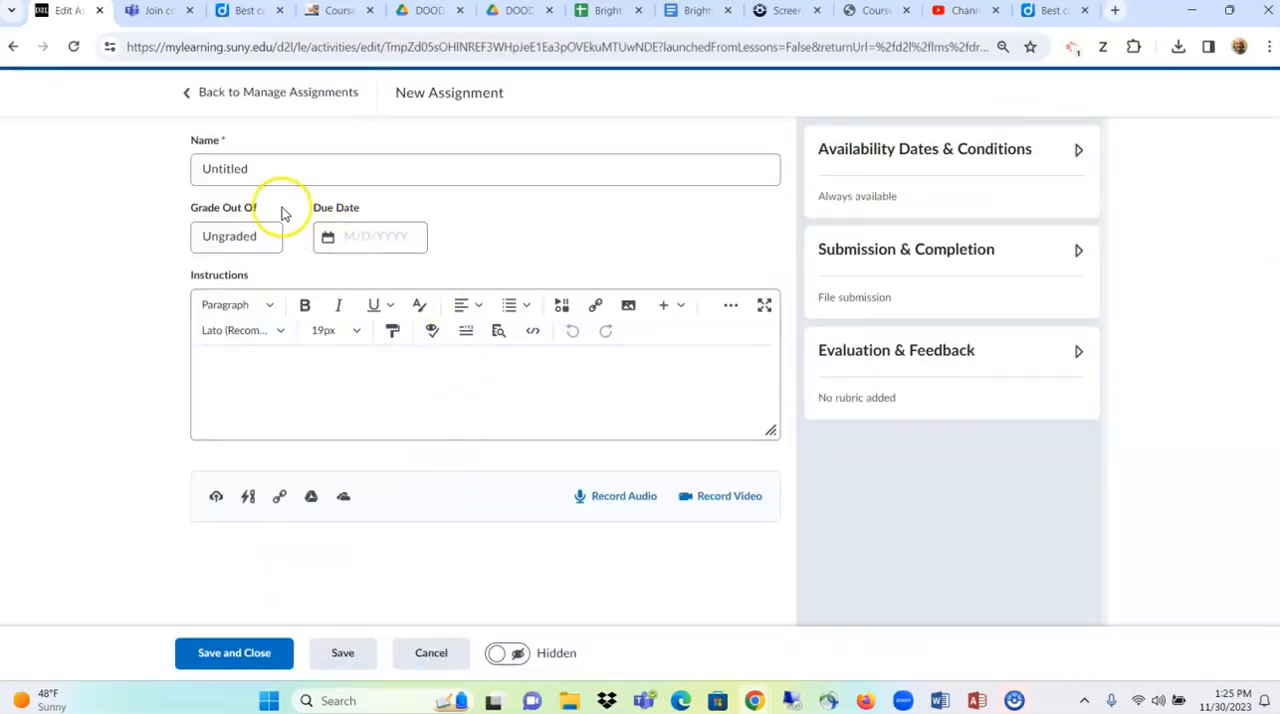
pyautogui.moveTo(283, 171); pyautogui.dragTo(159, 185)
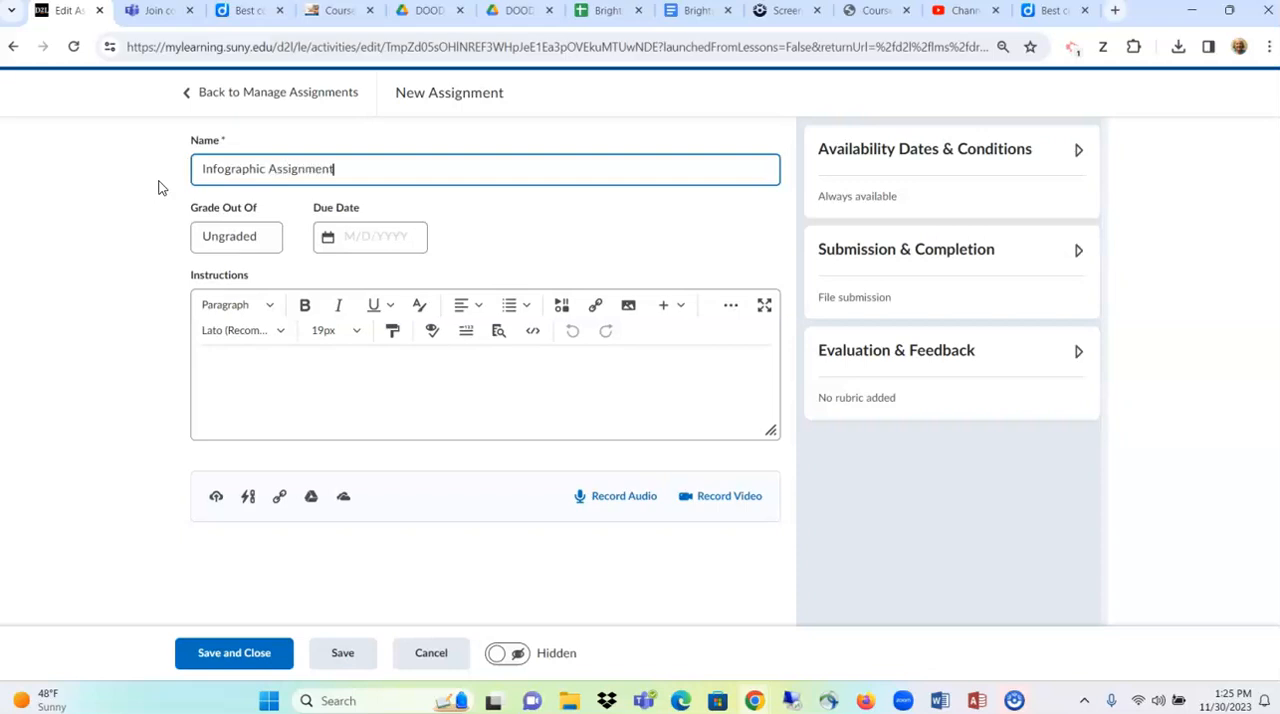
# - Grade the assignment out of 100 points and keep it in the grade book
pyautogui.click(212, 235)
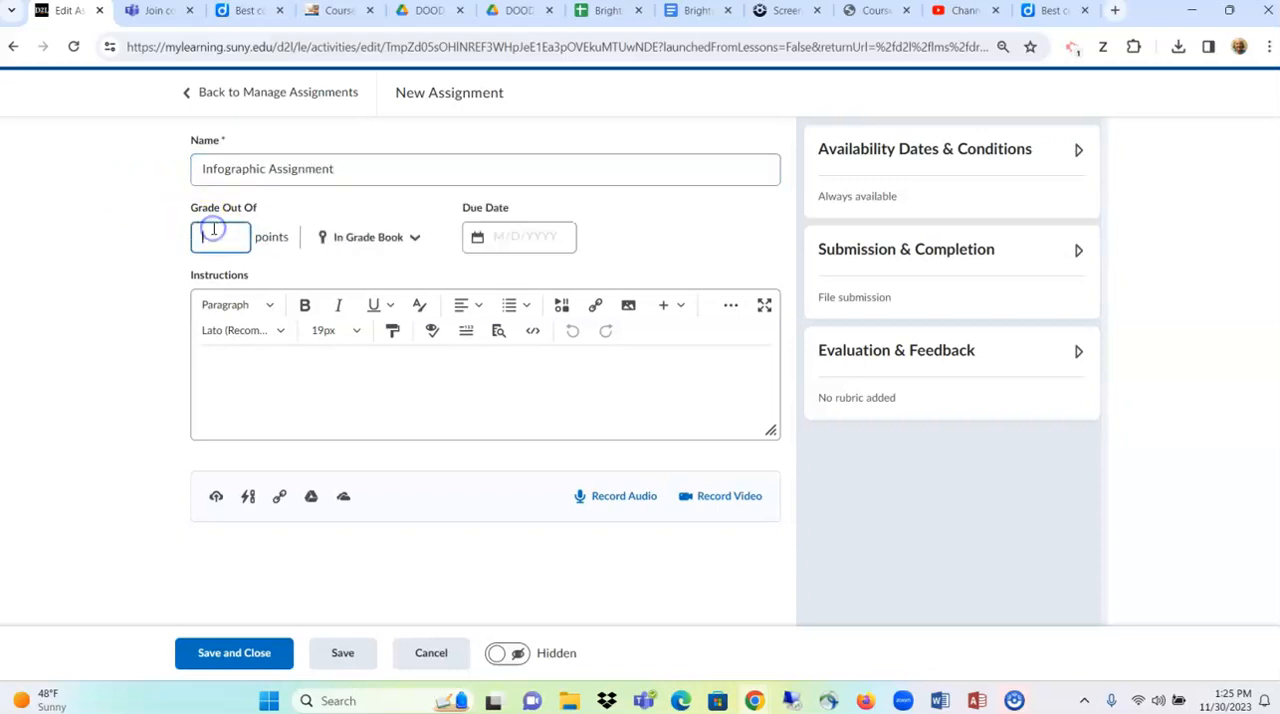
pyautogui.write('100')
pyautogui.click(366, 247)
pyautogui.click(366, 247)
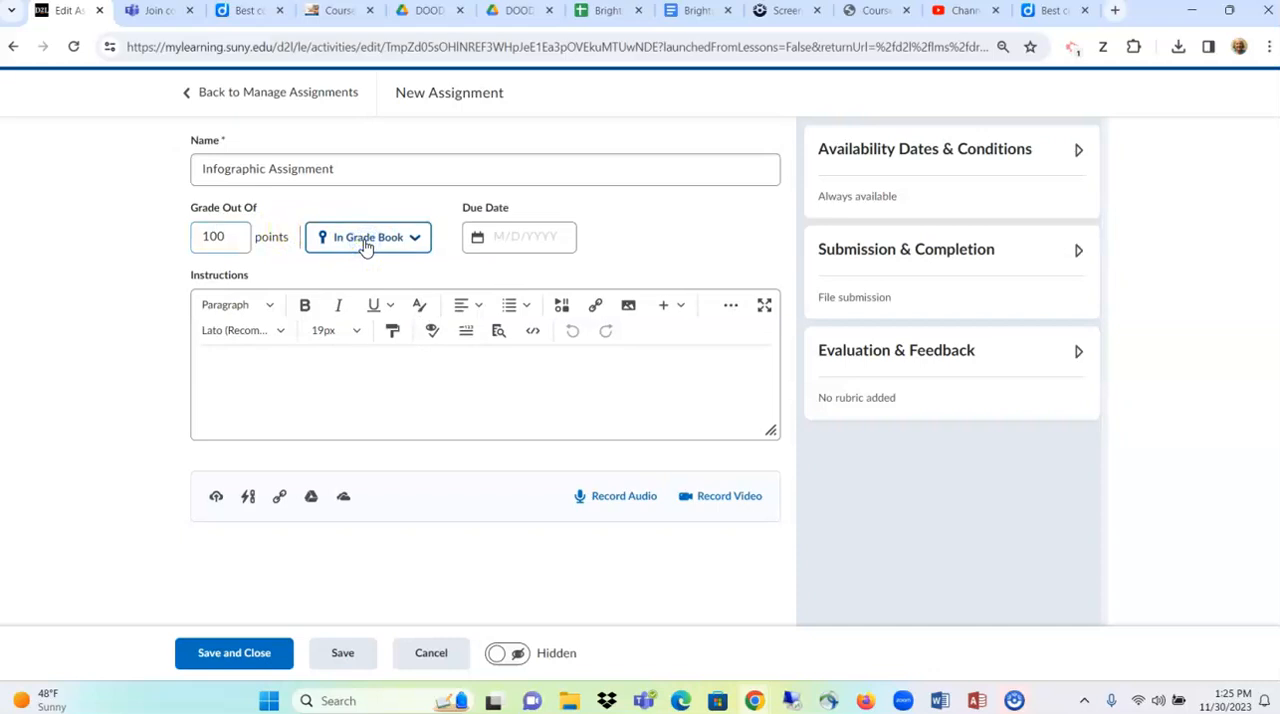
pyautogui.click(389, 352)
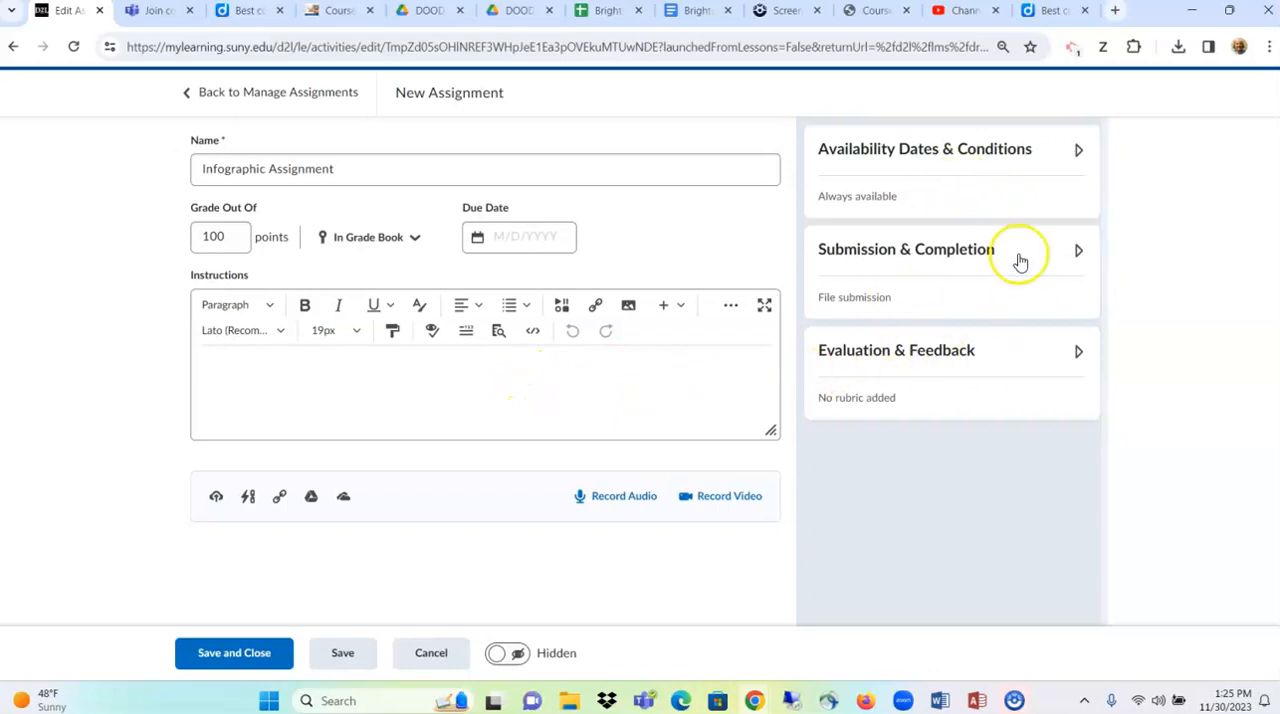
# - Attach the existing "Infographic Creation Assignment Rubric" to the assignment in its evaluation and feedback settings
pyautogui.click(876, 362)
pyautogui.click(851, 432)
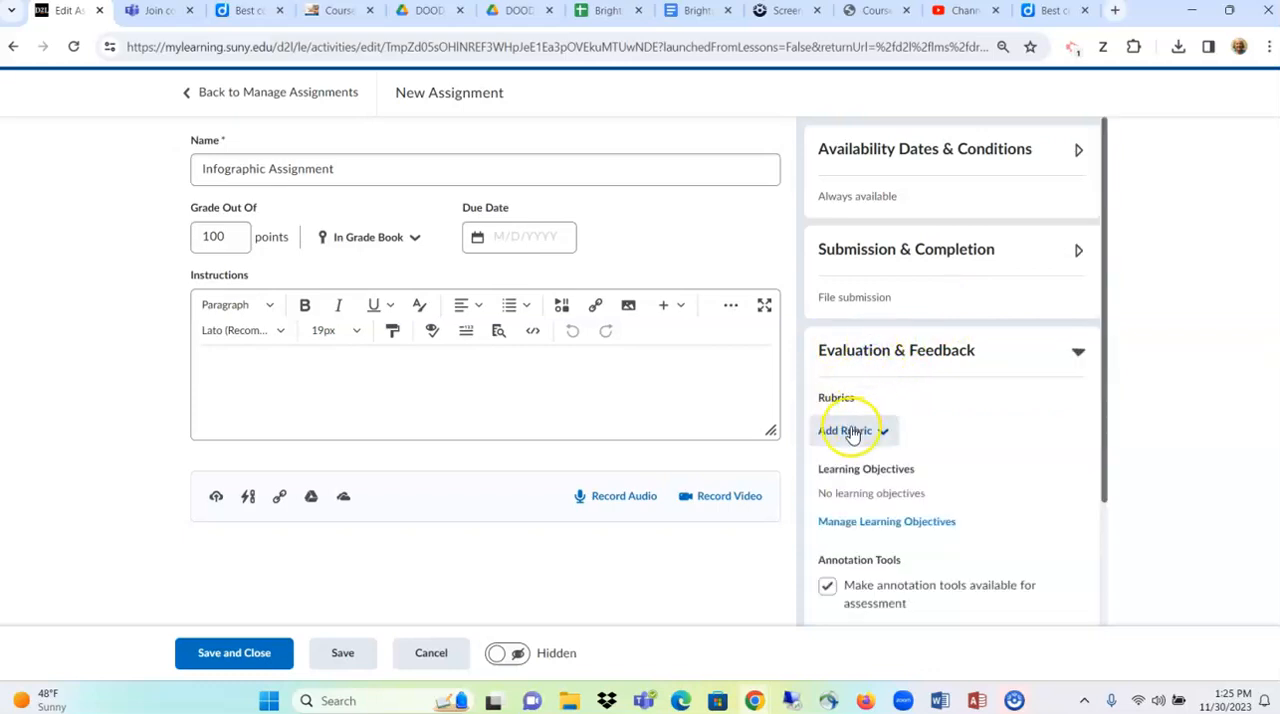
pyautogui.click(851, 432)
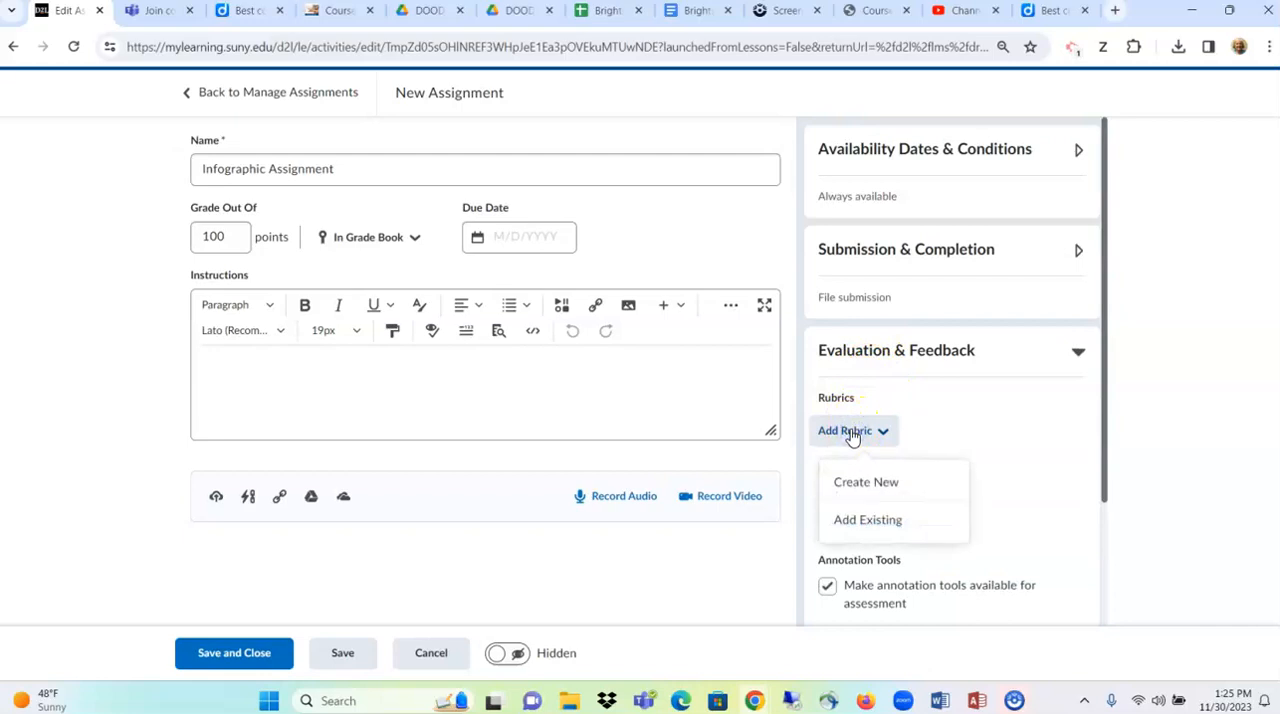
pyautogui.click(862, 522)
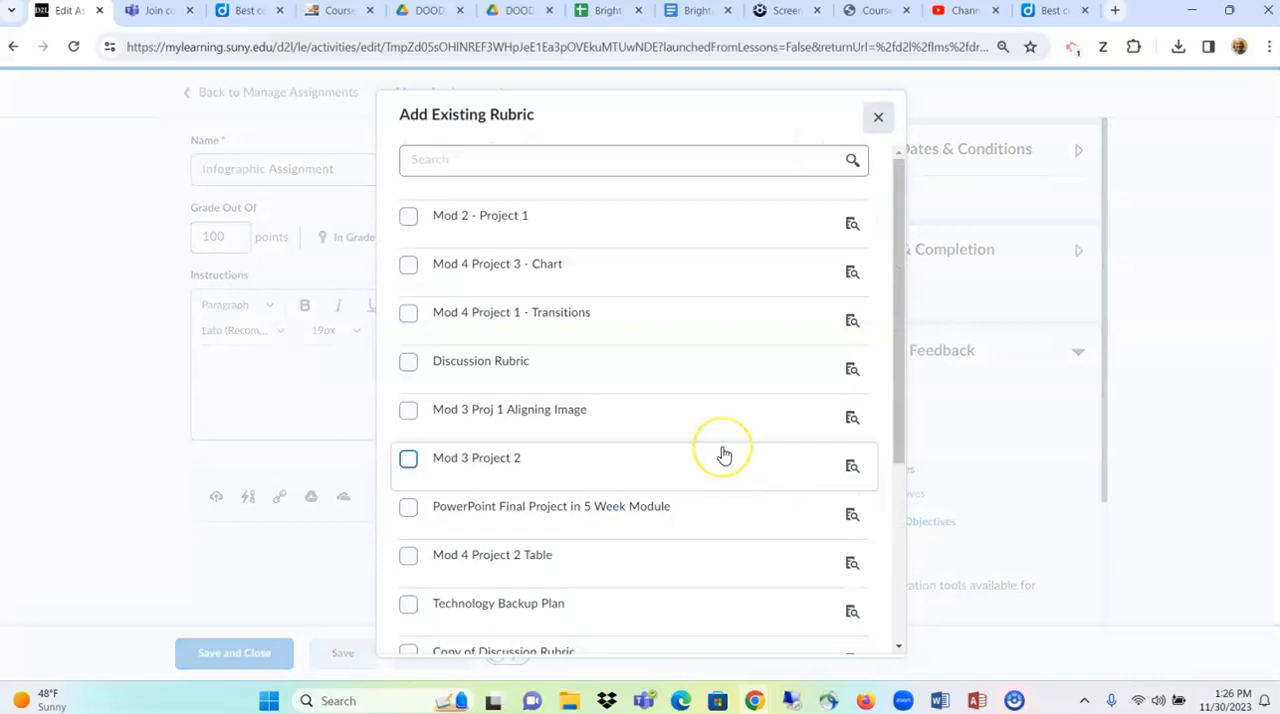
pyautogui.scroll(-3, 724, 455)
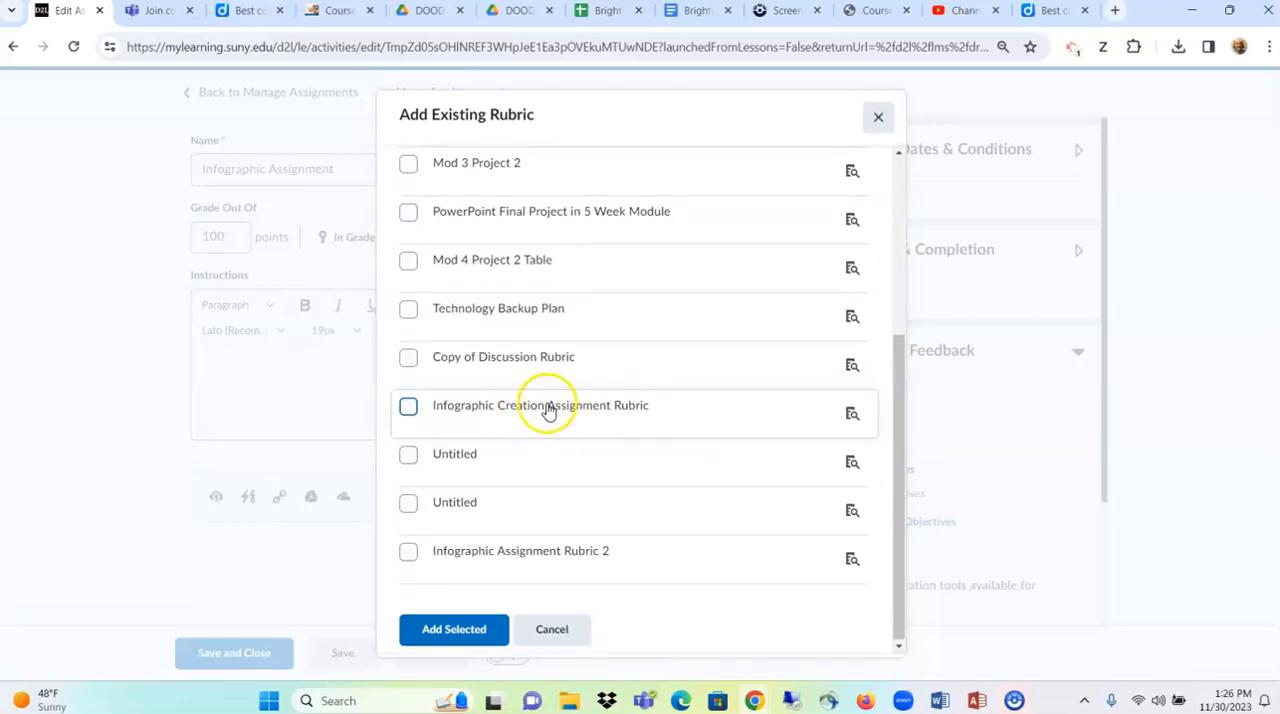
pyautogui.click(408, 410)
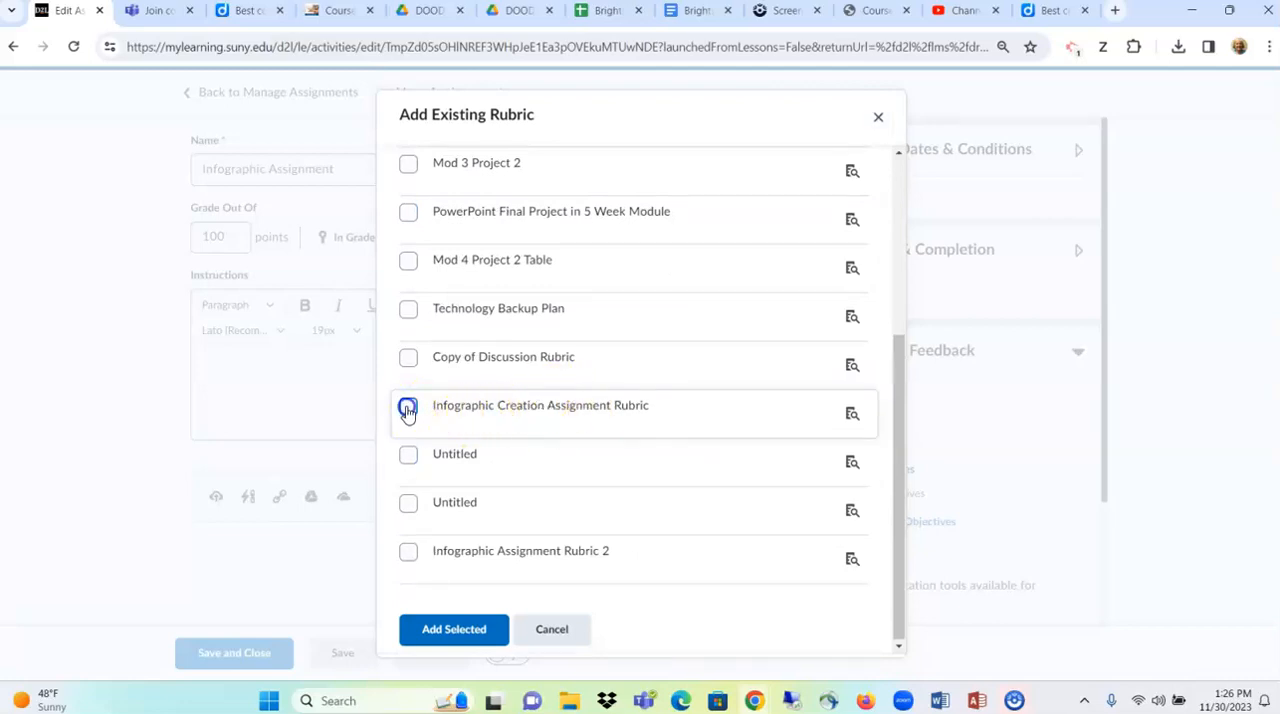
pyautogui.click(474, 630)
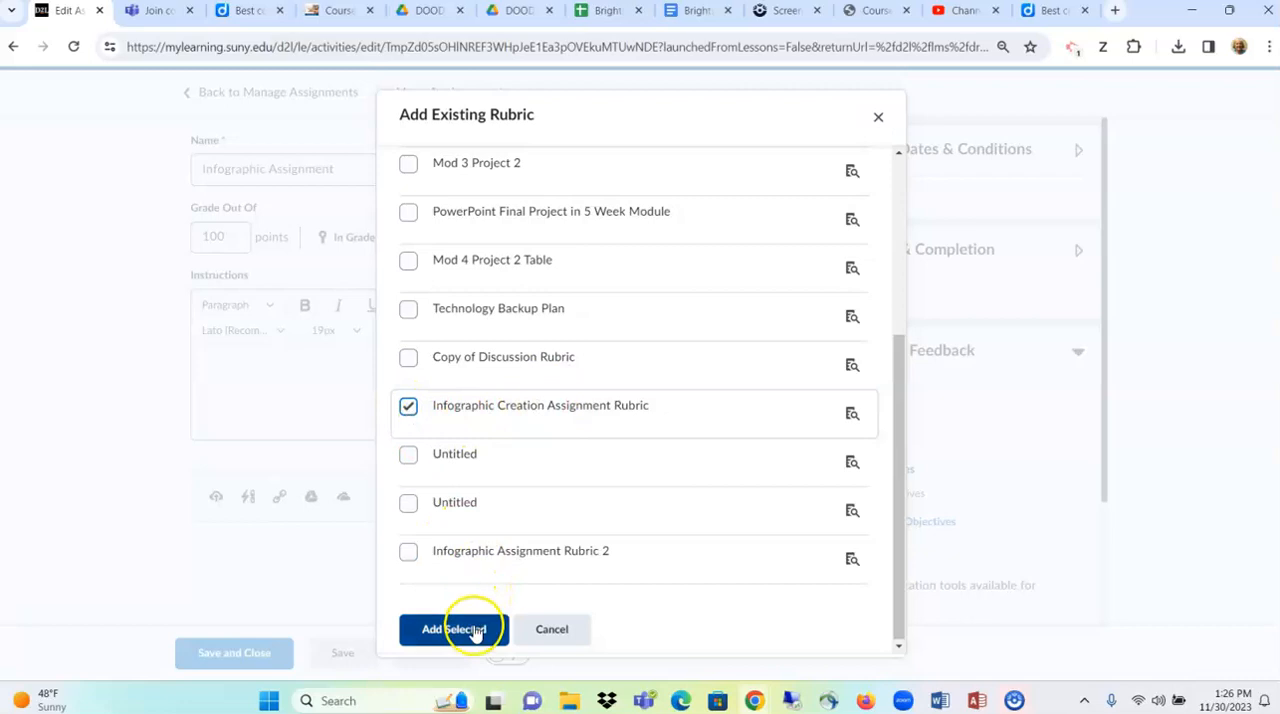
pyautogui.click(502, 450)
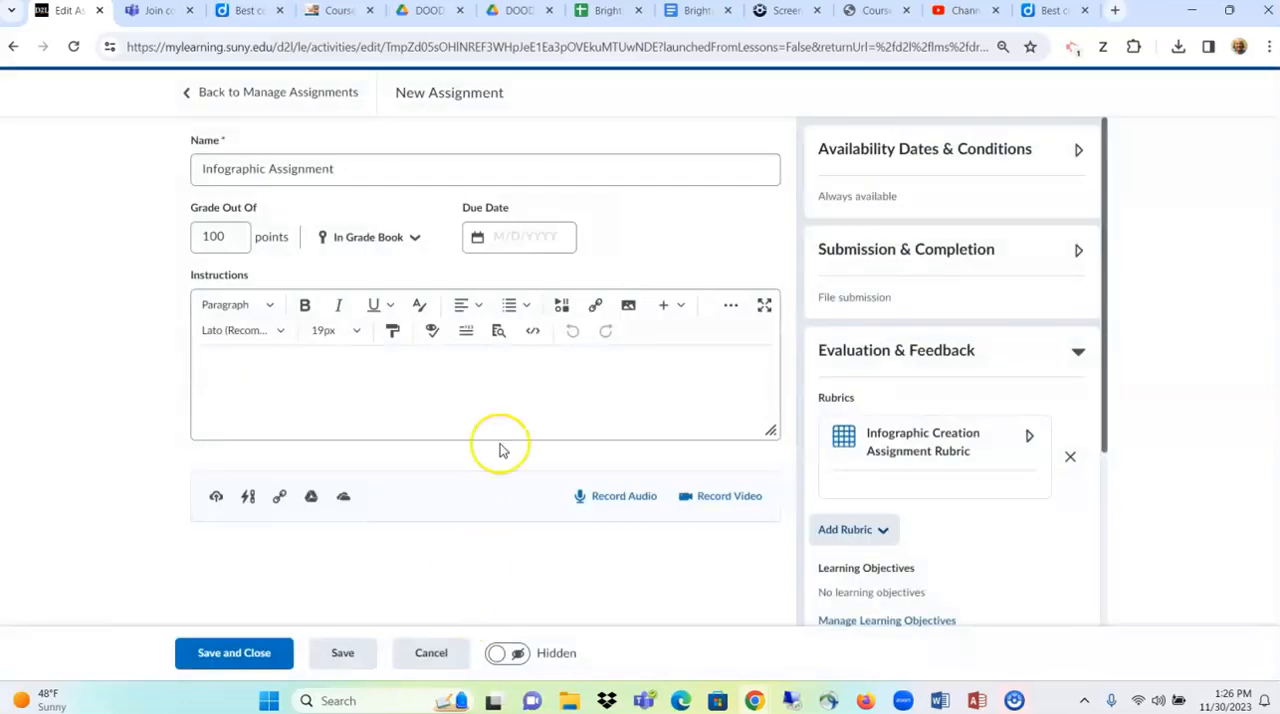
pyautogui.click(656, 503)
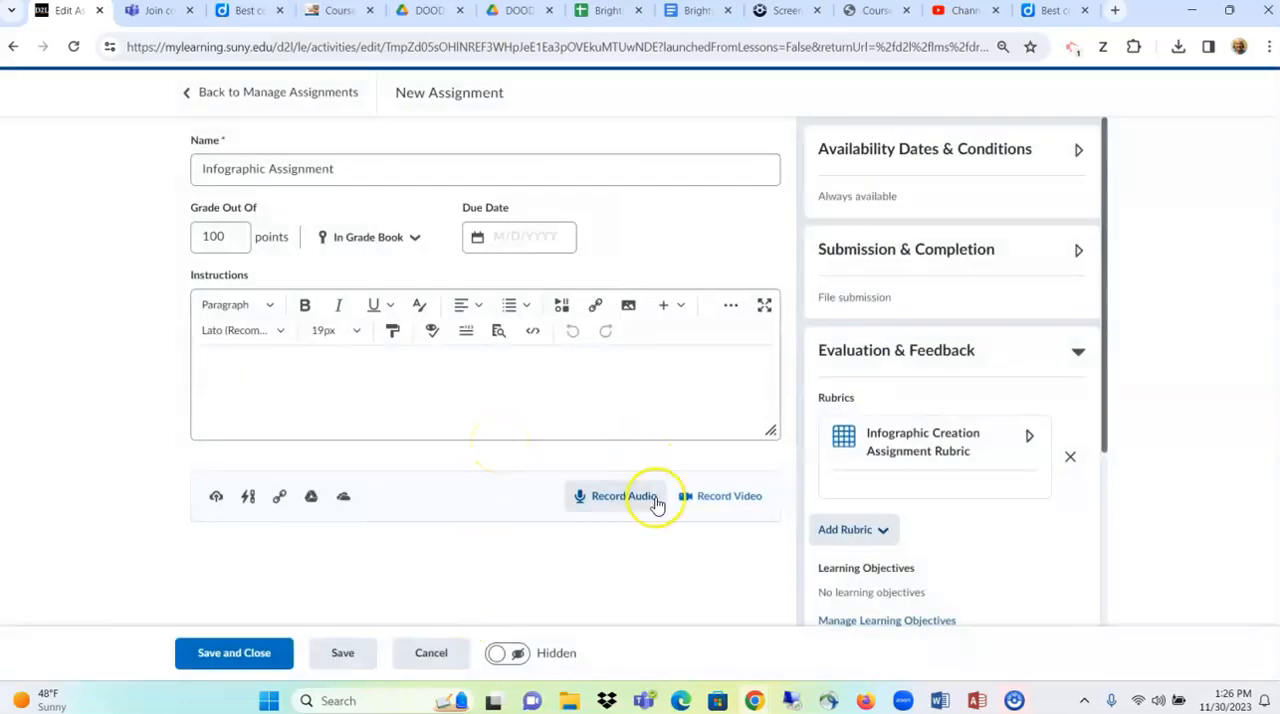
# - Check the remaining evaluation and feedback options and make the assignment visible
pyautogui.scroll(-3, 905, 565)
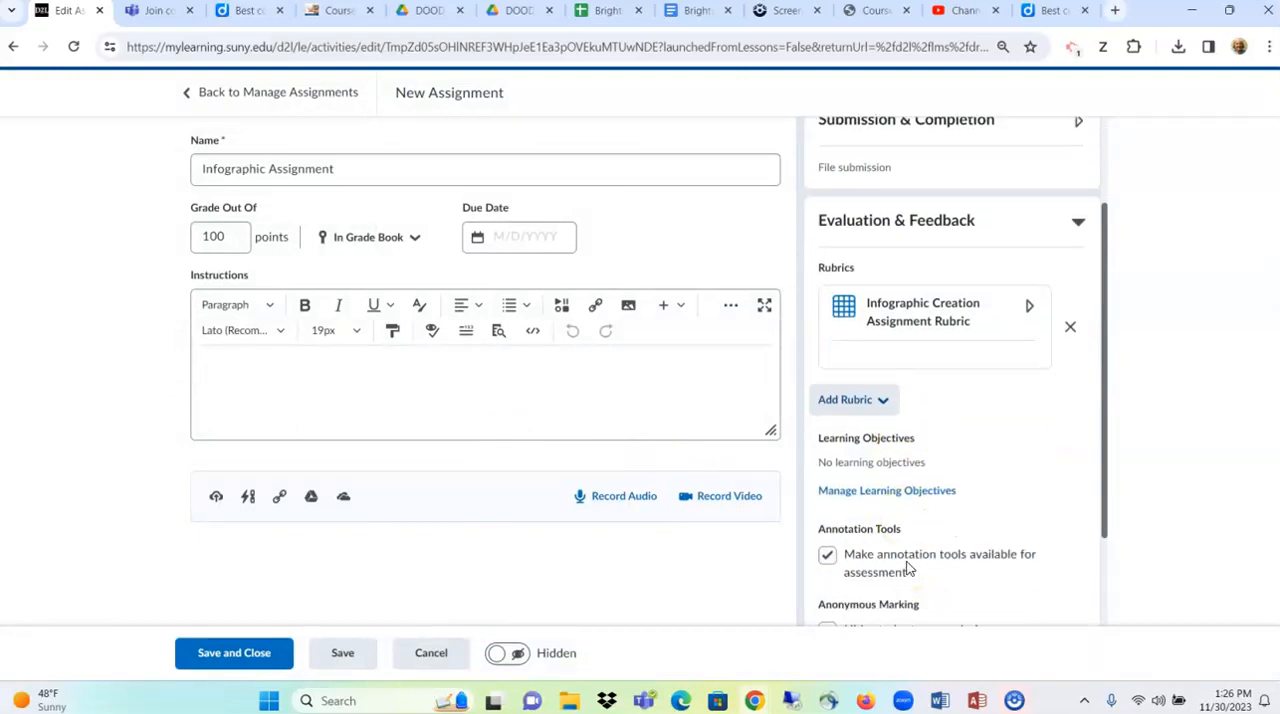
pyautogui.scroll(-1, 908, 568)
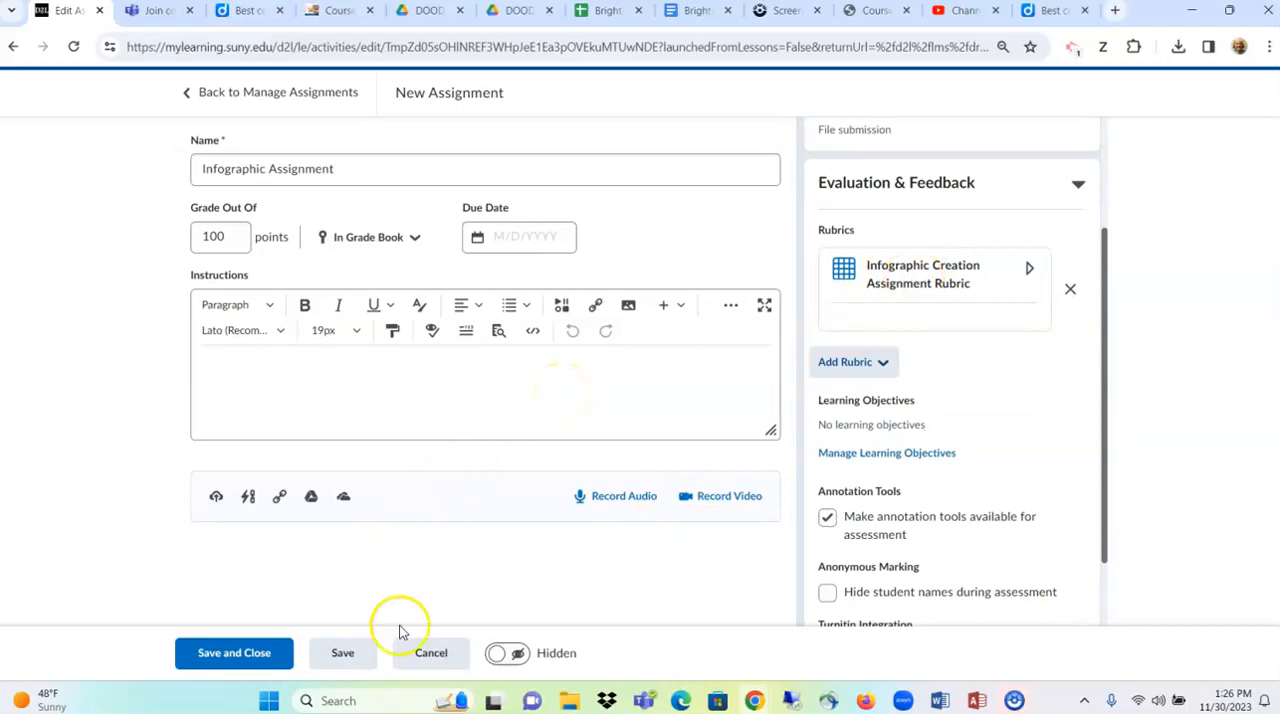
pyautogui.click(505, 655)
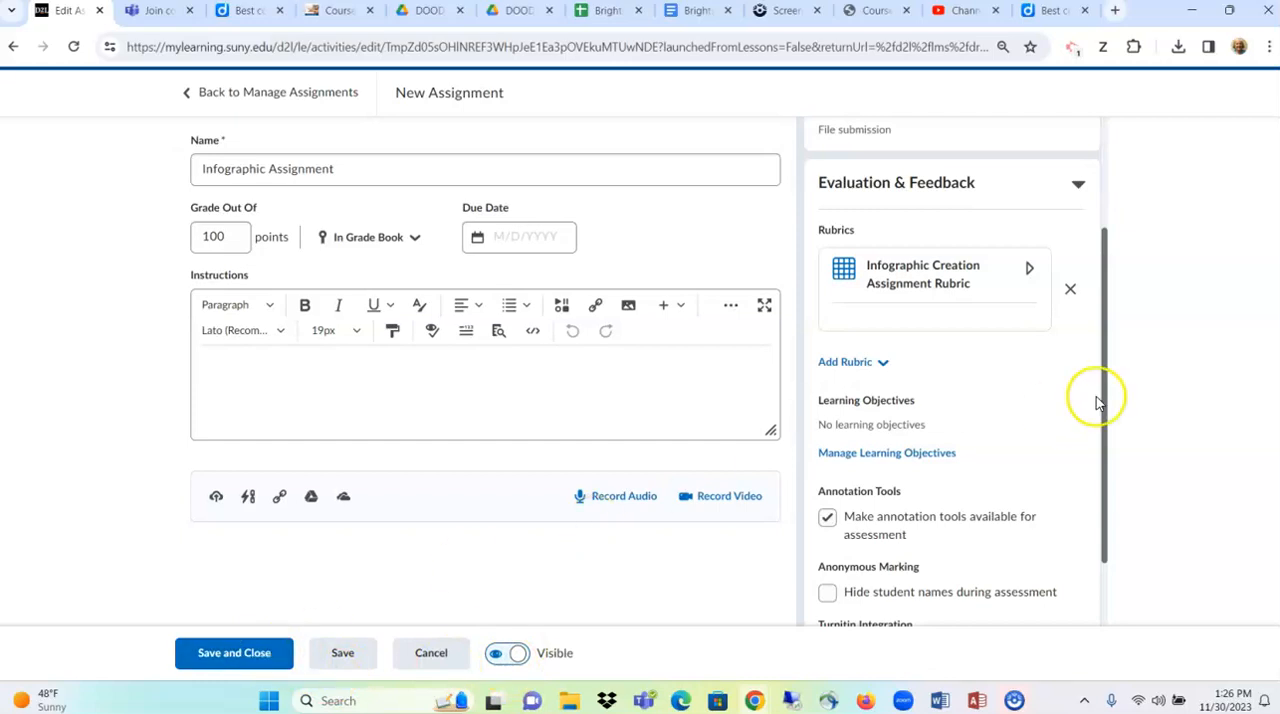
# - Open the assignment's Submission & Completion settings
pyautogui.scroll(-1, 972, 380)
pyautogui.scroll(2, 974, 378)
pyautogui.scroll(1, 974, 378)
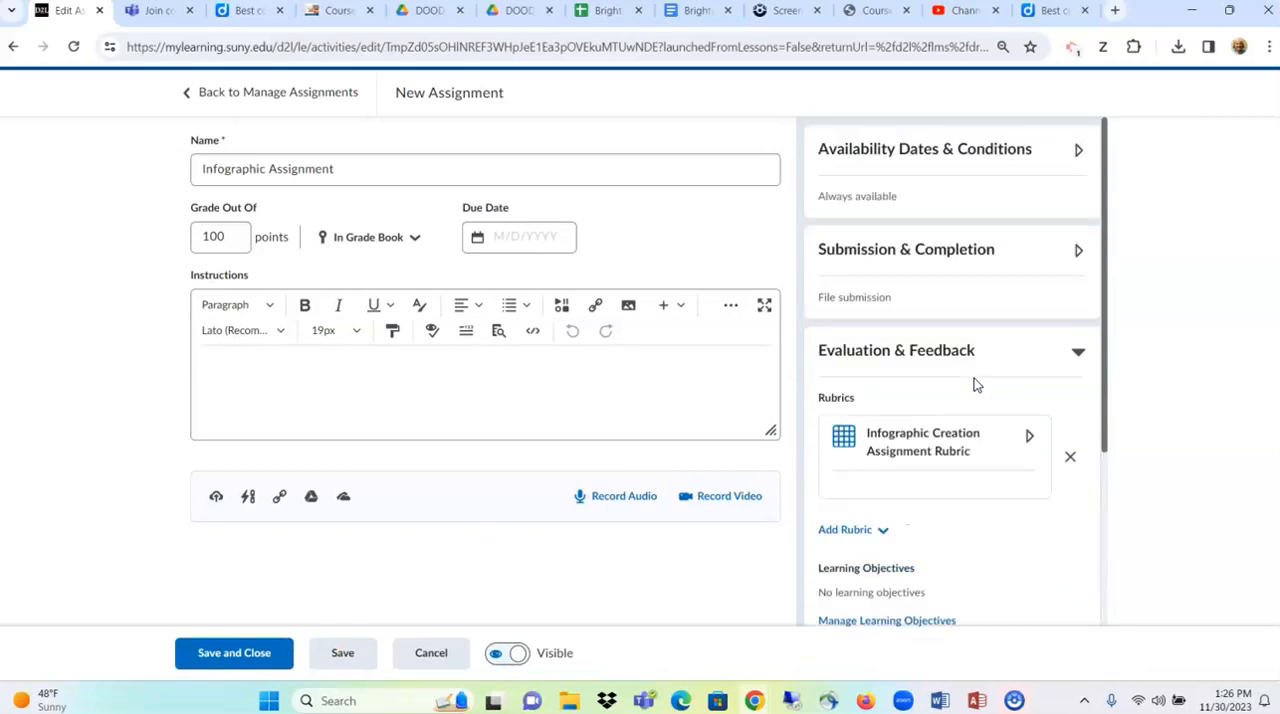
pyautogui.click(951, 251)
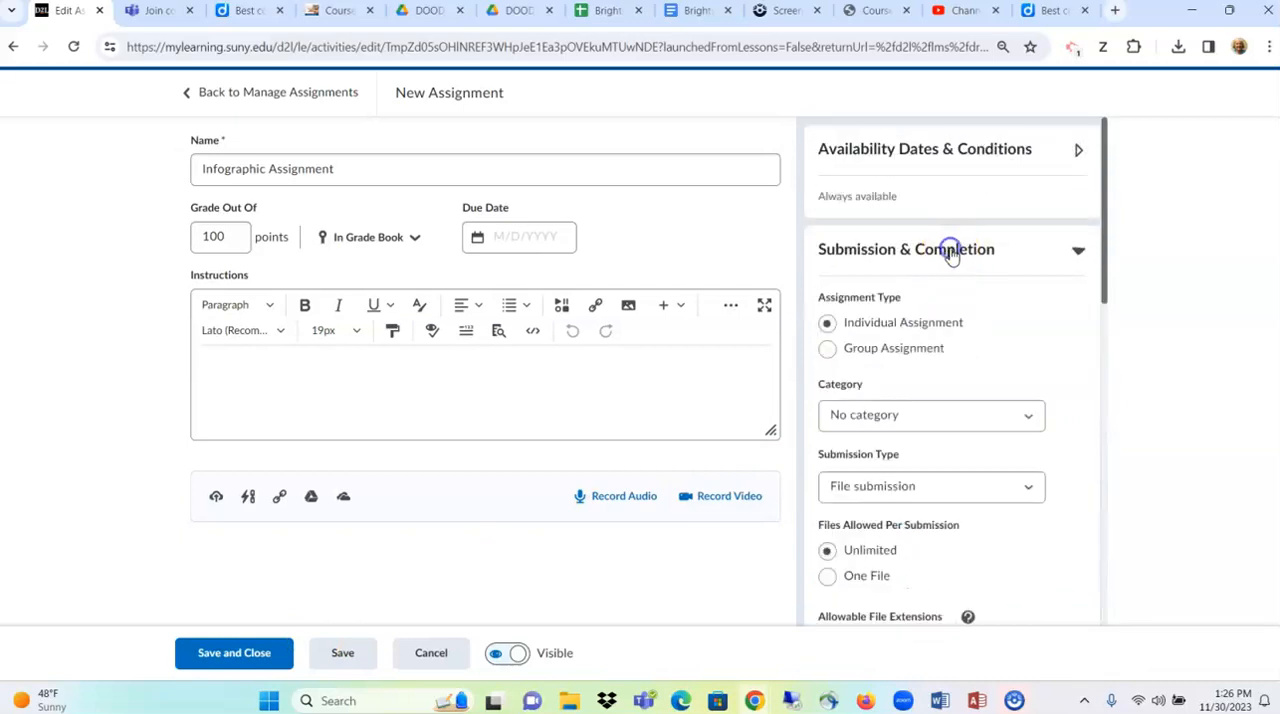
# - Set the assignment's submission type to Text submission, keeping all submissions, and save and close the assignment
pyautogui.scroll(-3, 1040, 366)
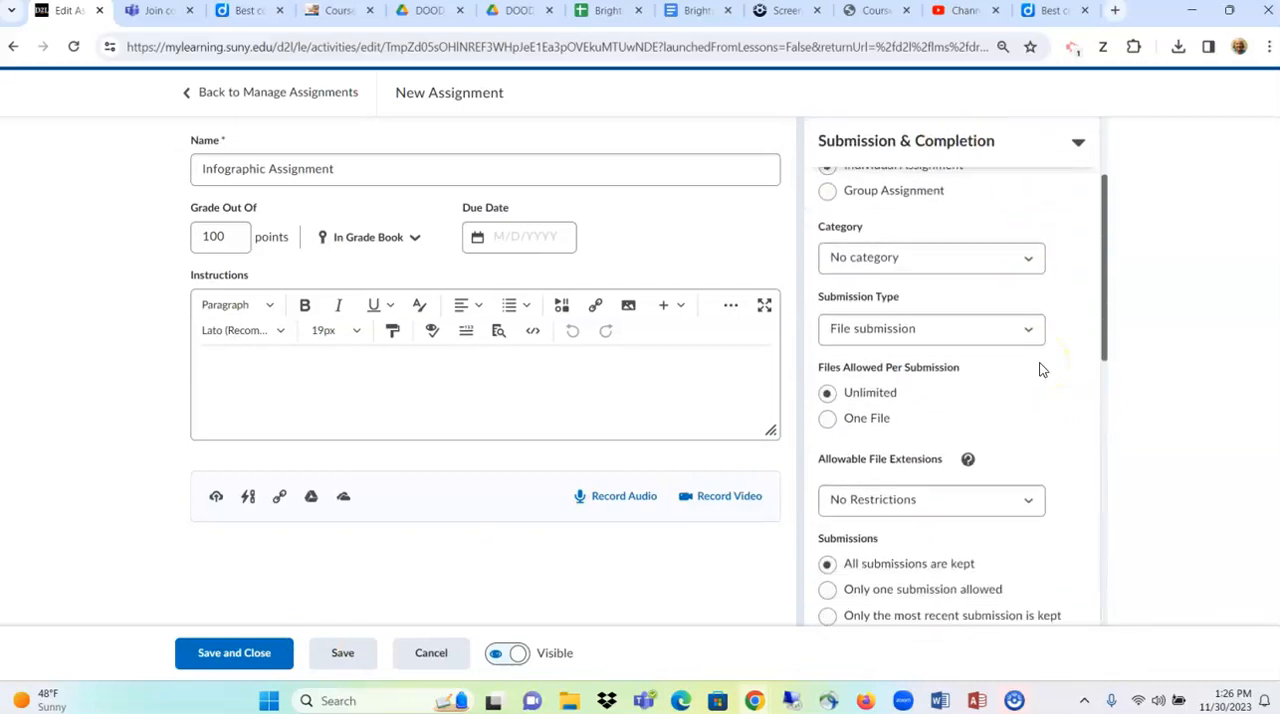
pyautogui.scroll(-2, 1040, 370)
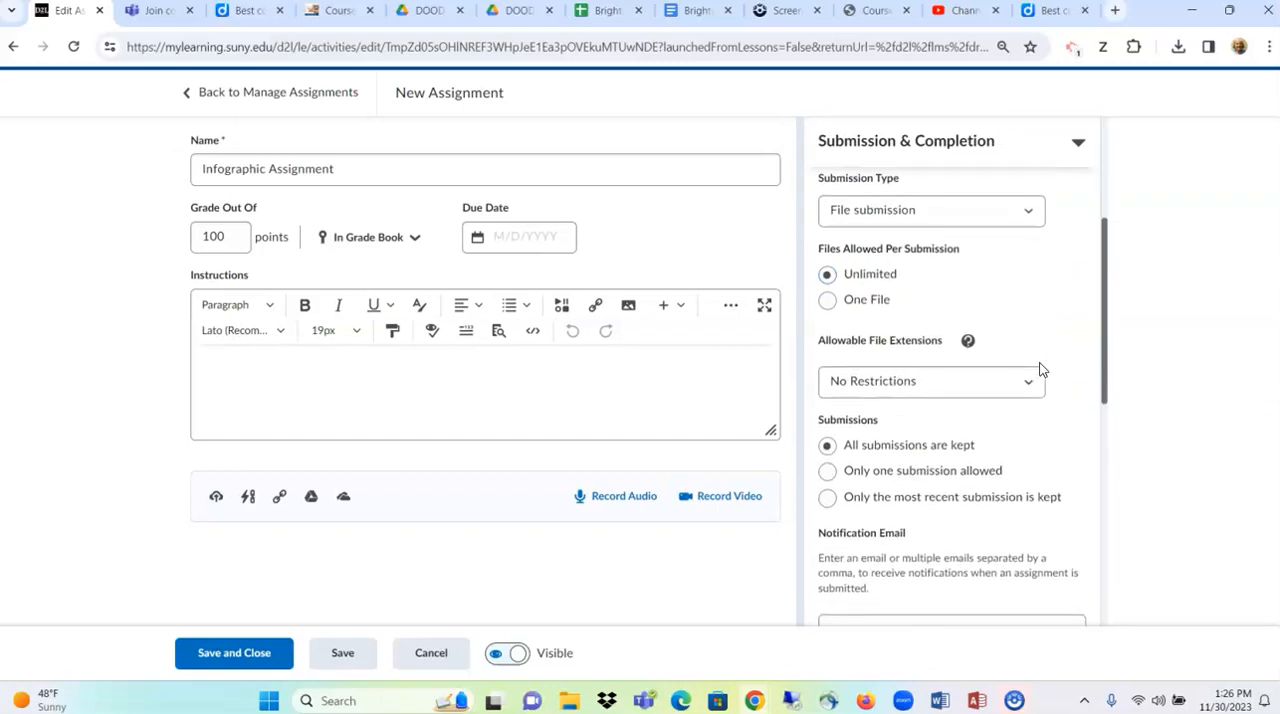
pyautogui.scroll(1, 1040, 370)
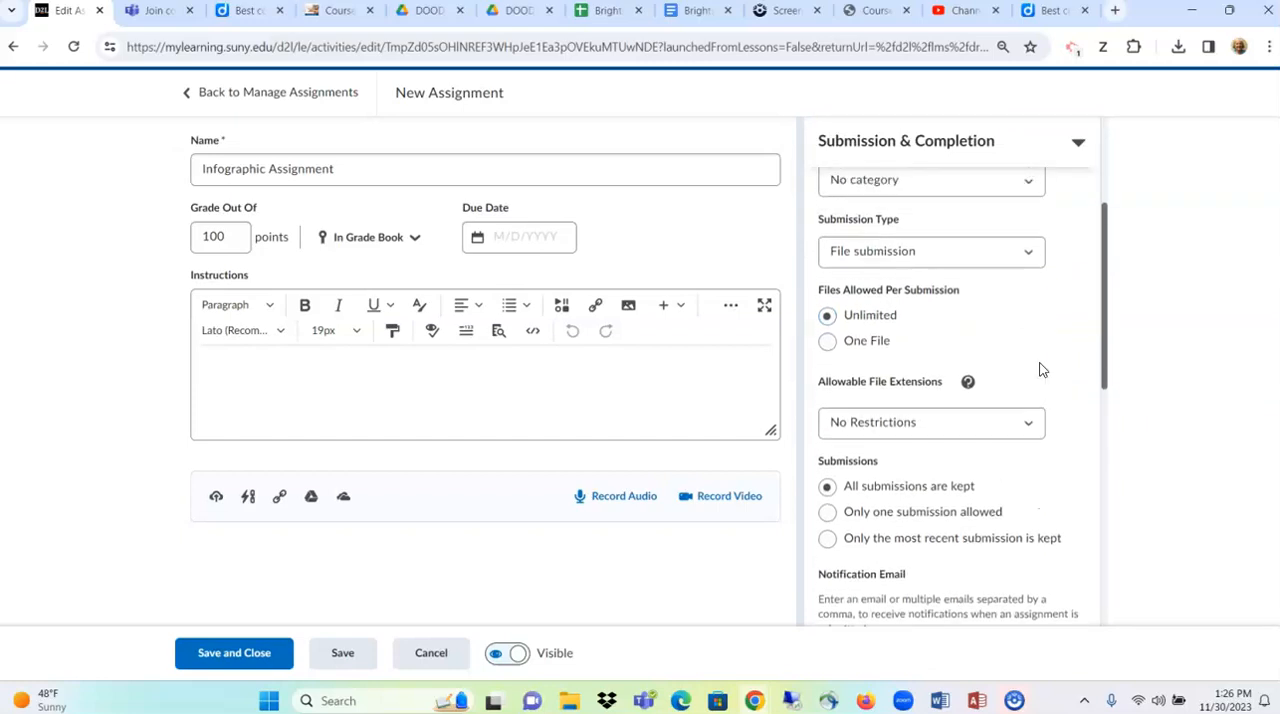
pyautogui.click(980, 256)
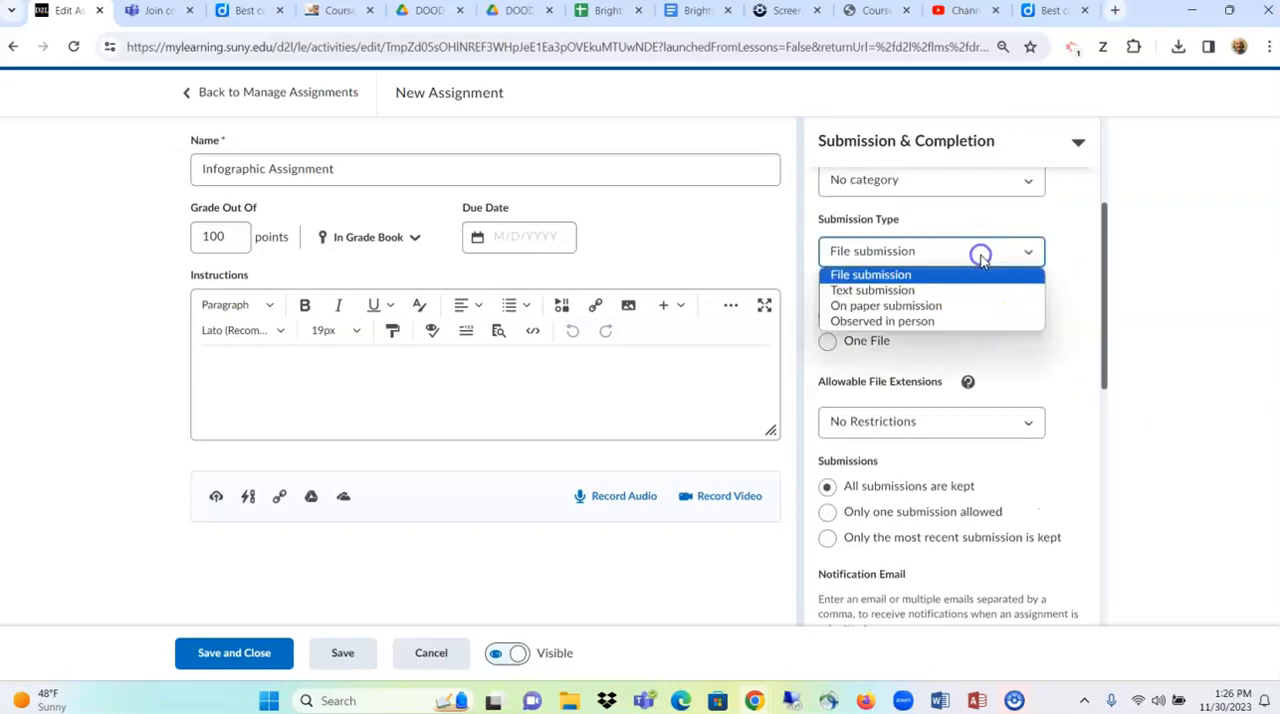
pyautogui.click(921, 291)
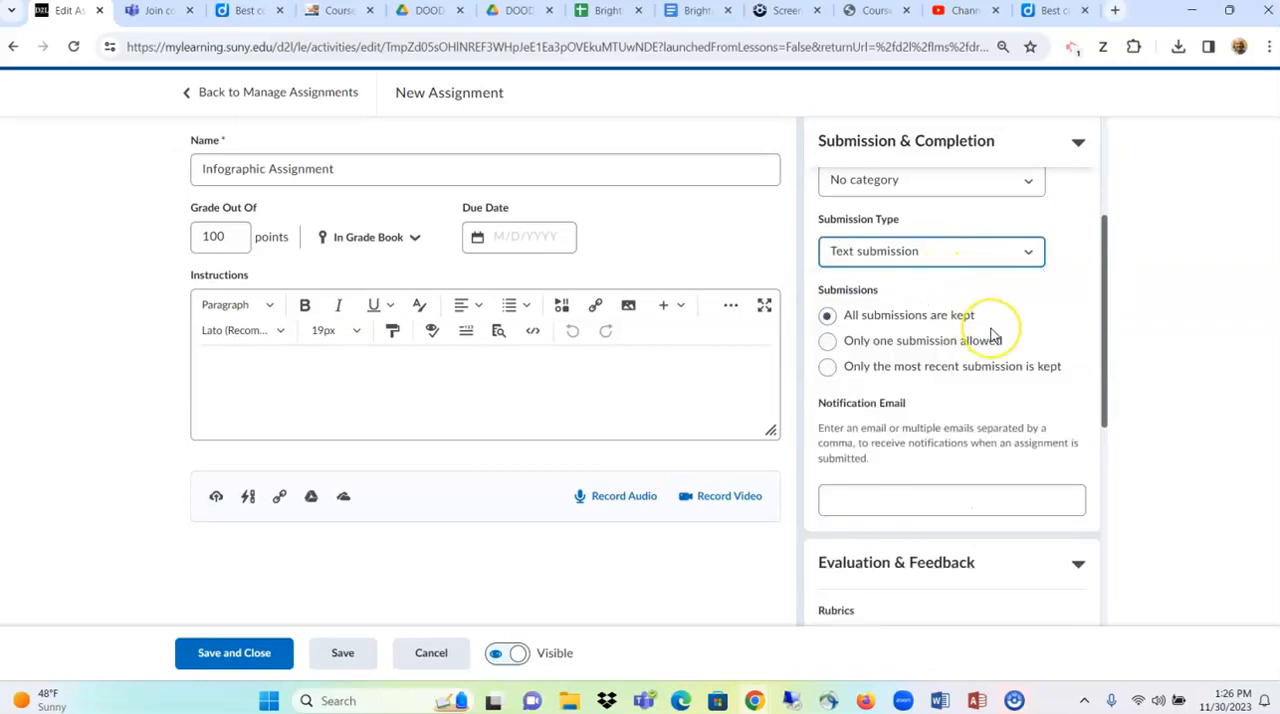
pyautogui.scroll(-1, 993, 336)
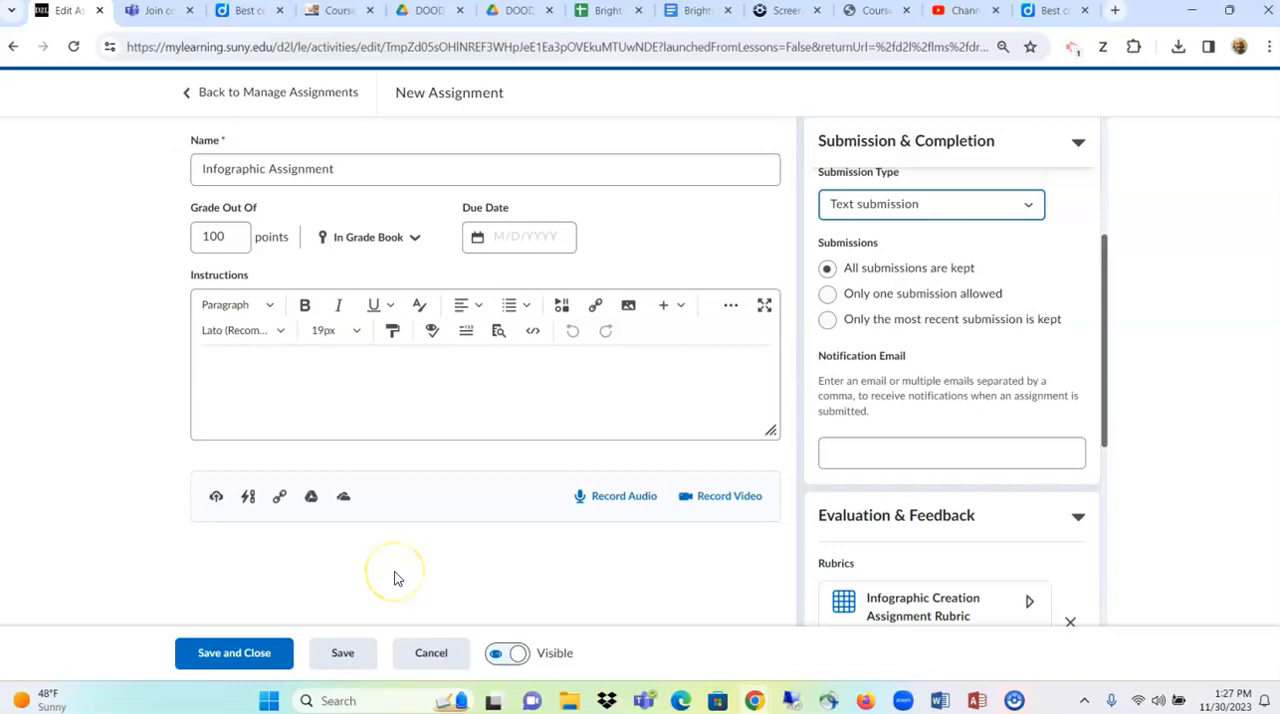
pyautogui.click(214, 653)
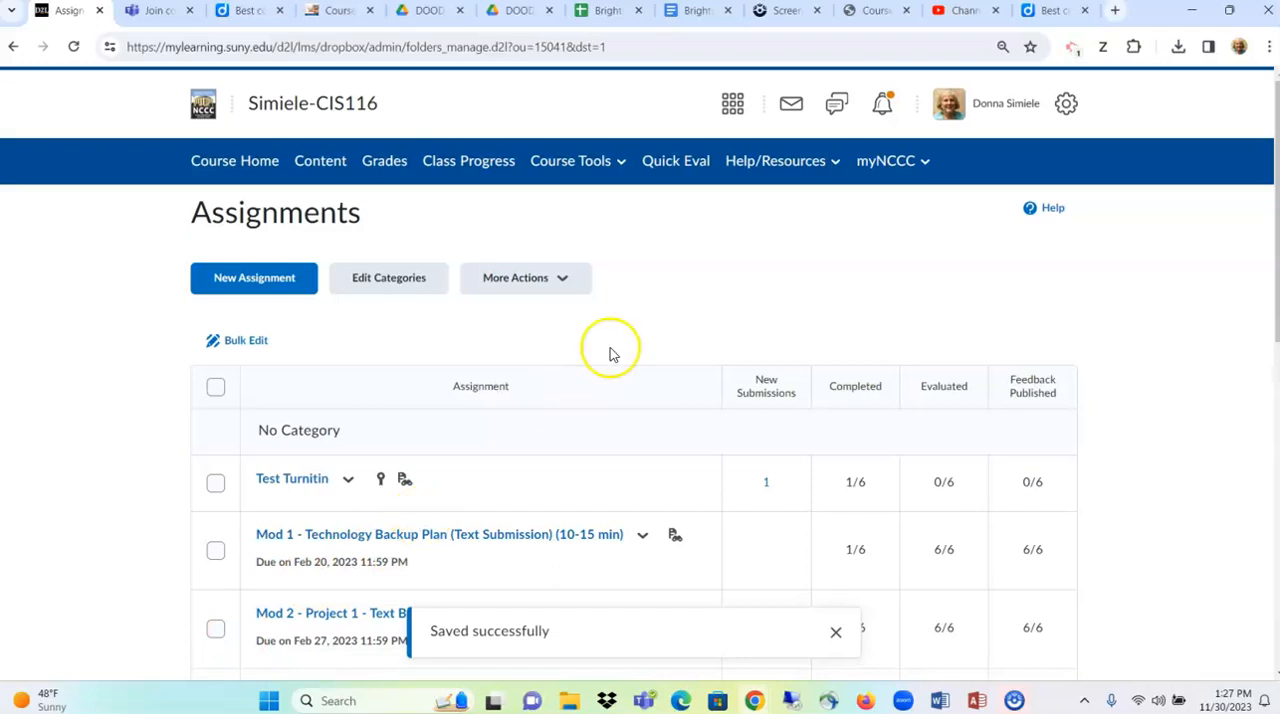
# - Return to the course home page and switch to viewing the course as NIA - Student (Non-Cascading)
pyautogui.click(348, 121)
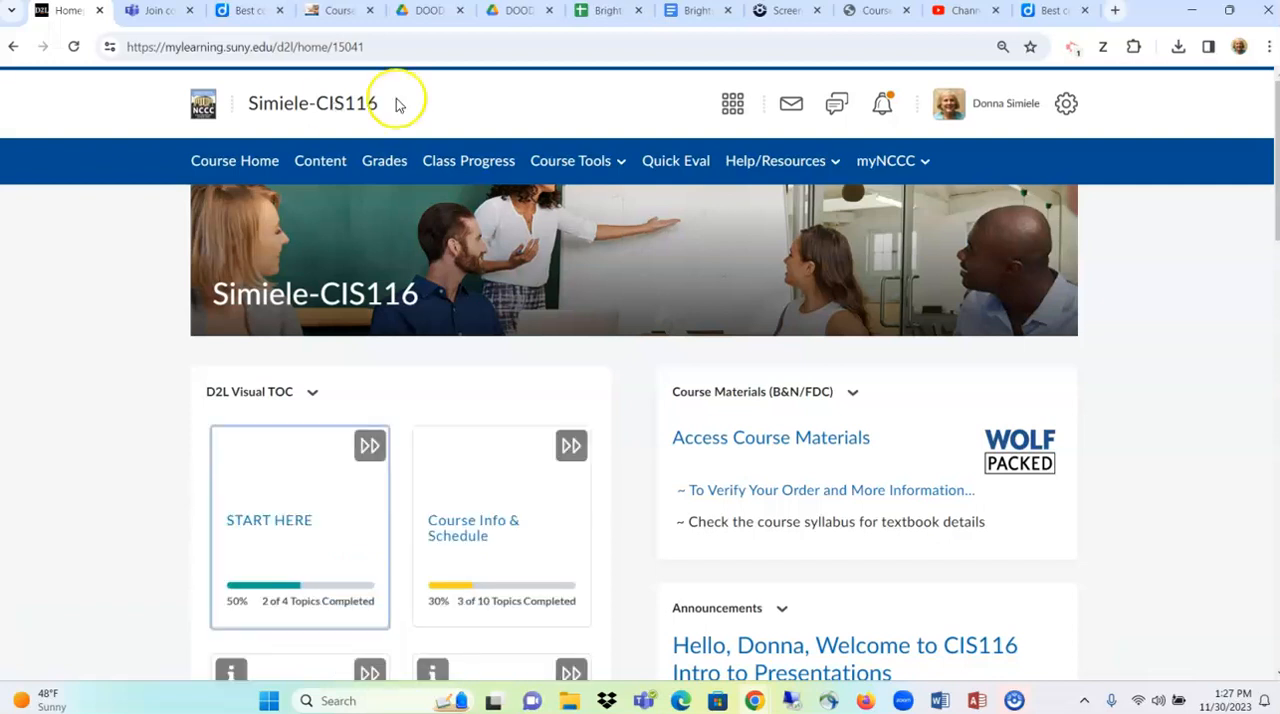
pyautogui.click(1001, 117)
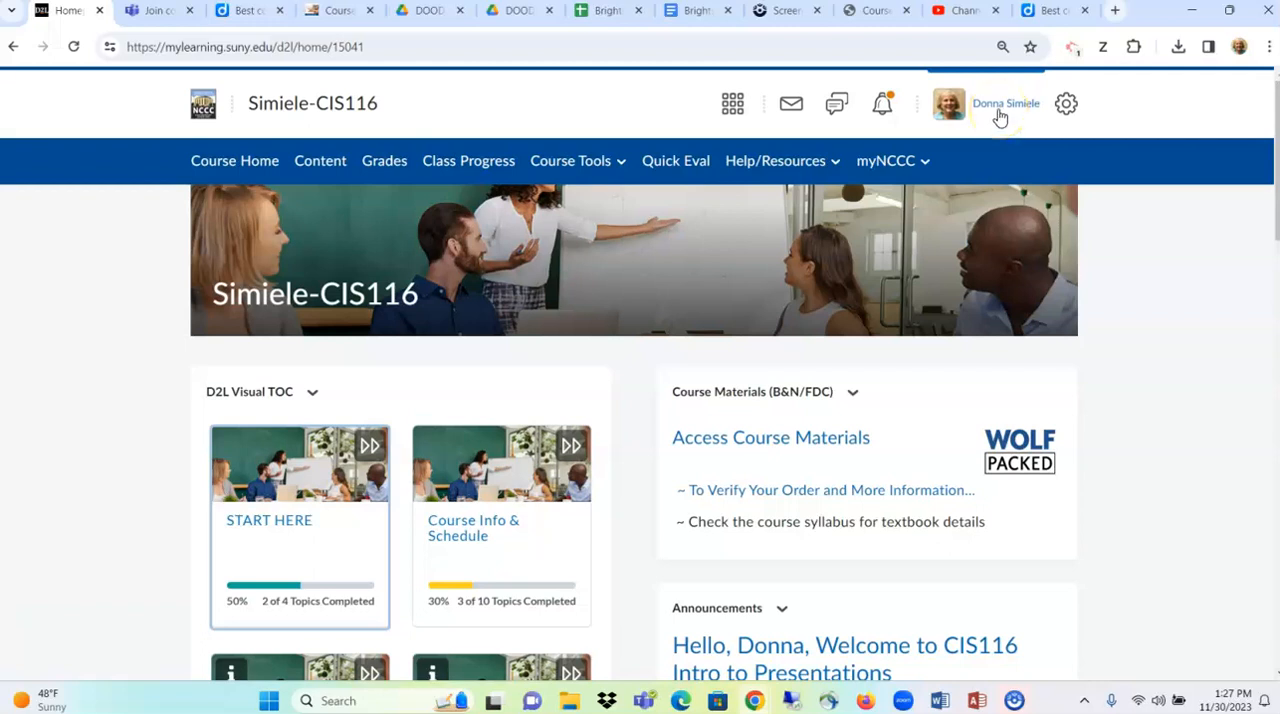
pyautogui.click(1001, 117)
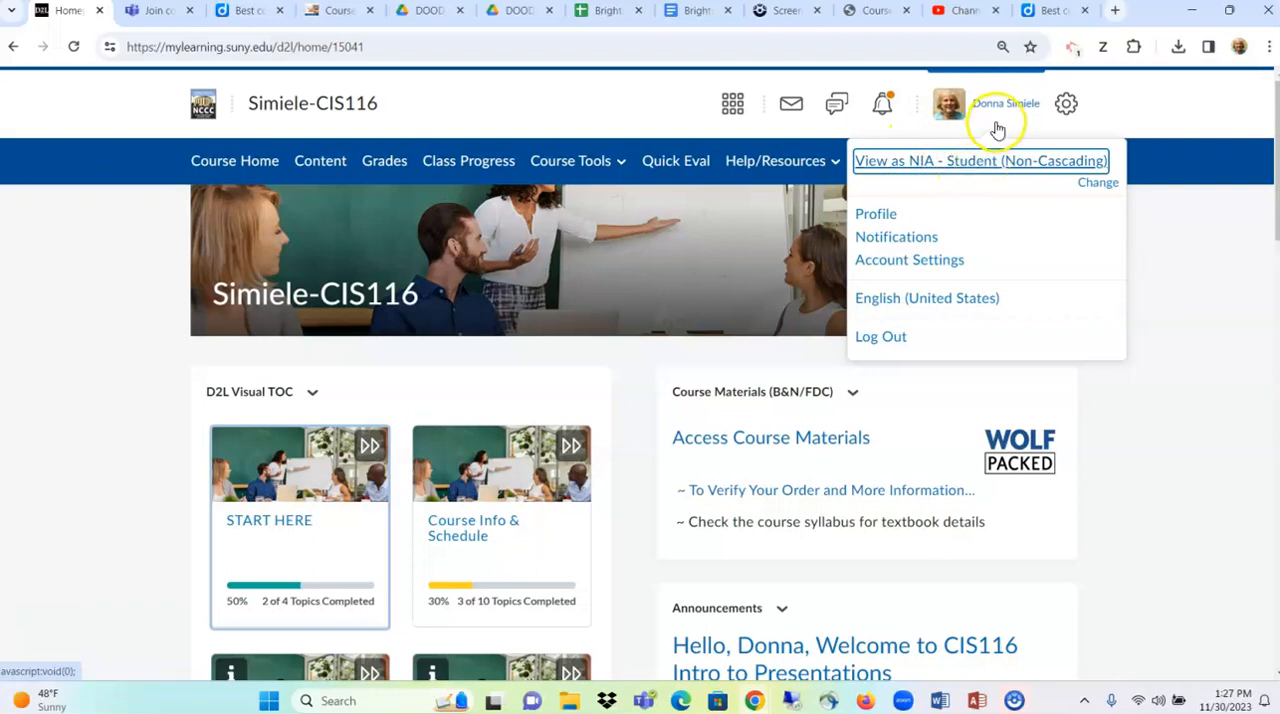
pyautogui.click(958, 166)
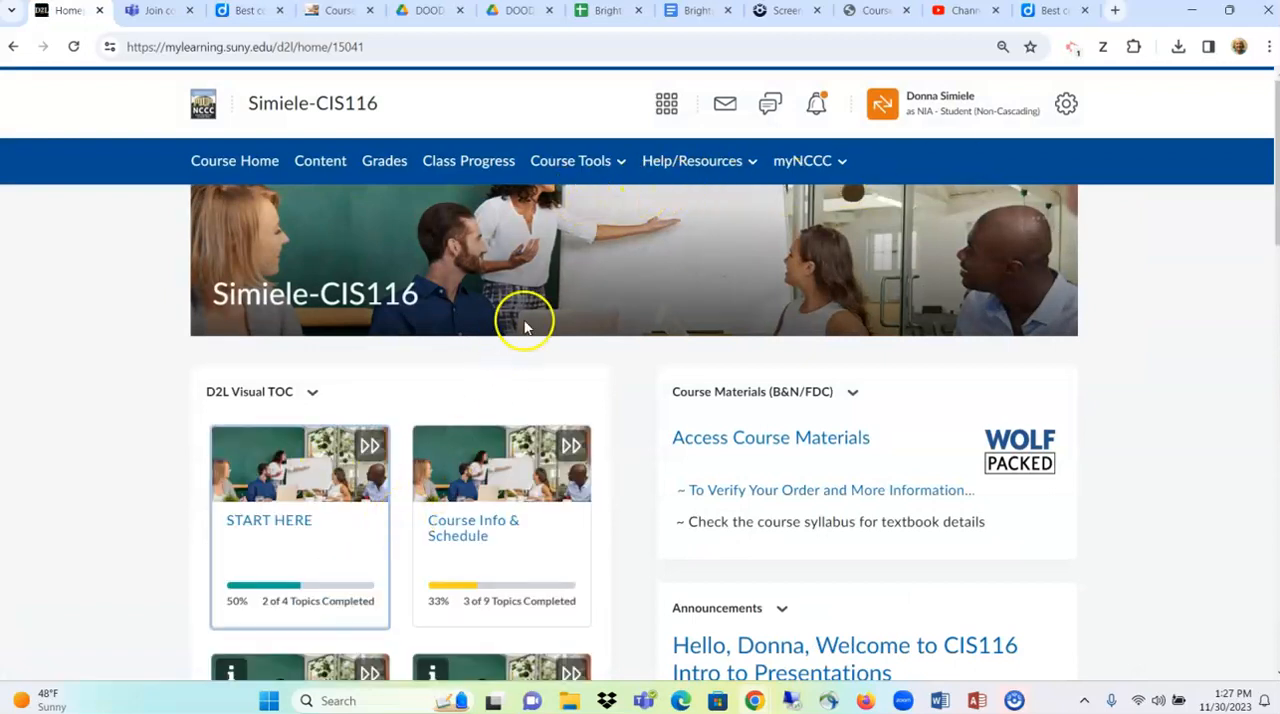
# - Open the Infographic Assignment from the student's assignments list
pyautogui.click(578, 166)
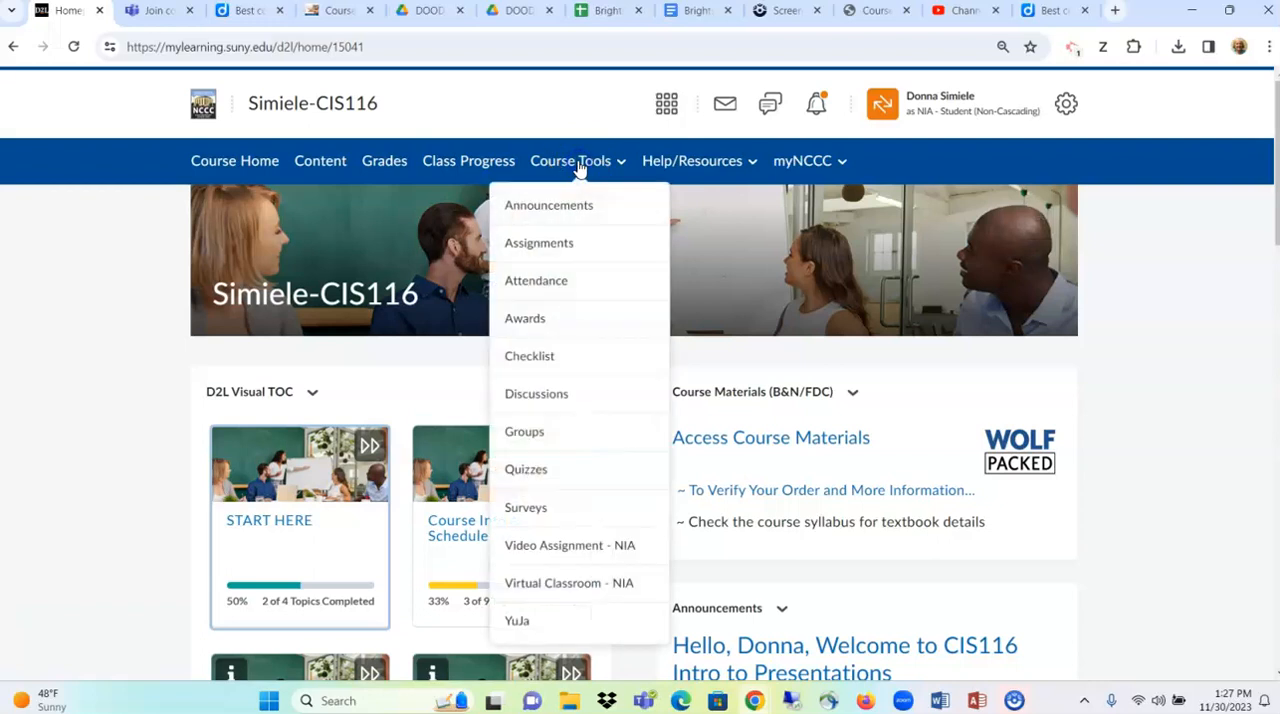
pyautogui.click(531, 244)
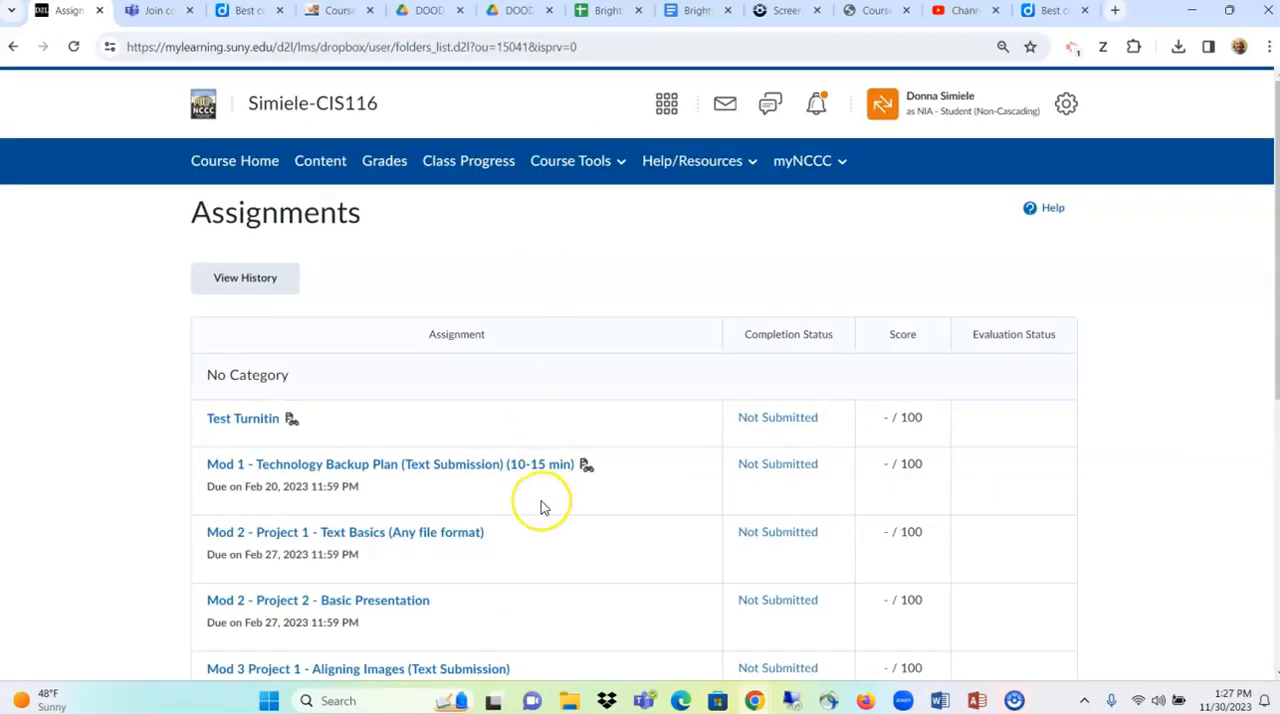
pyautogui.scroll(-3, 543, 505)
pyautogui.scroll(-3, 541, 505)
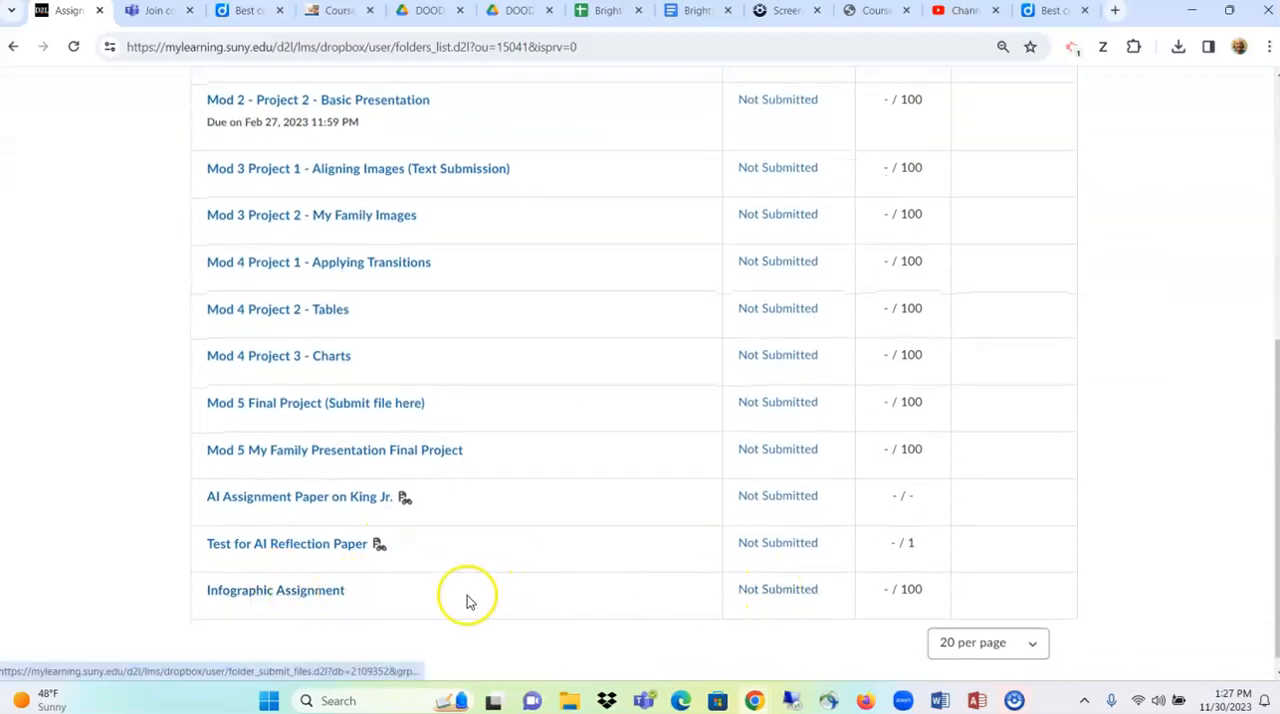
pyautogui.click(283, 590)
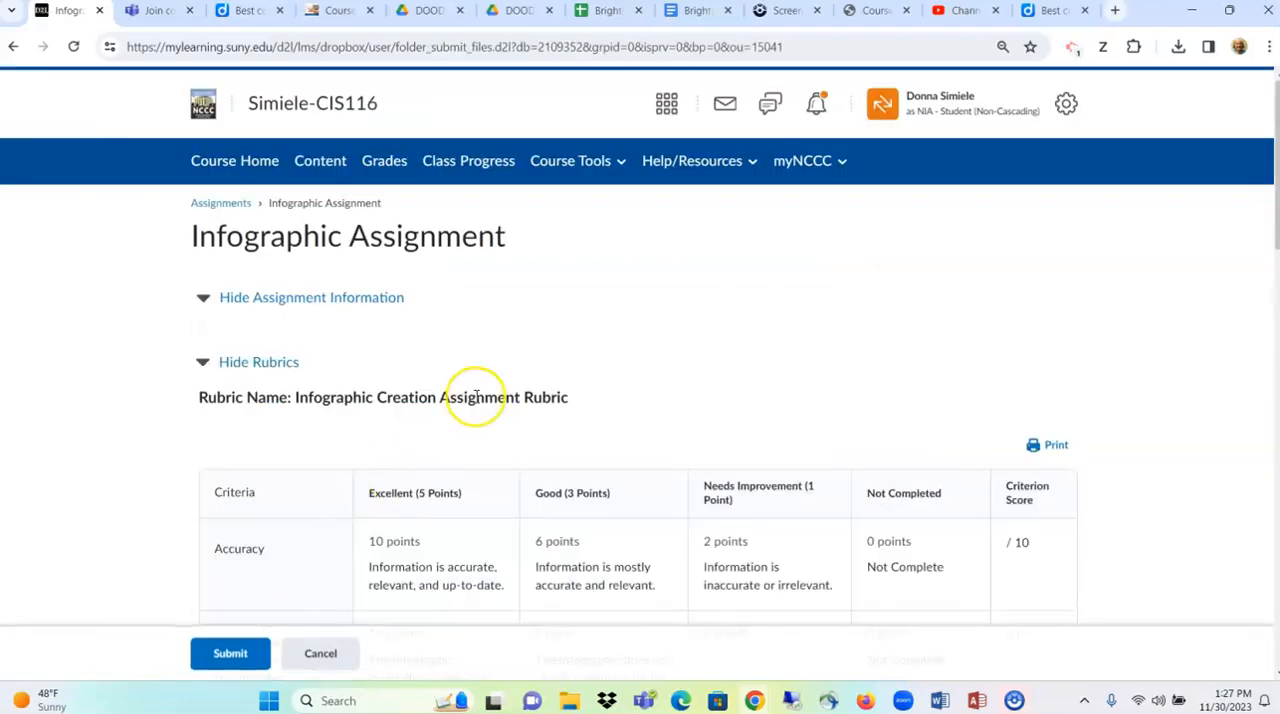
# - Examine the attached rubric as a student sees it, collapse it, and view the text submission area
pyautogui.scroll(-2, 476, 397)
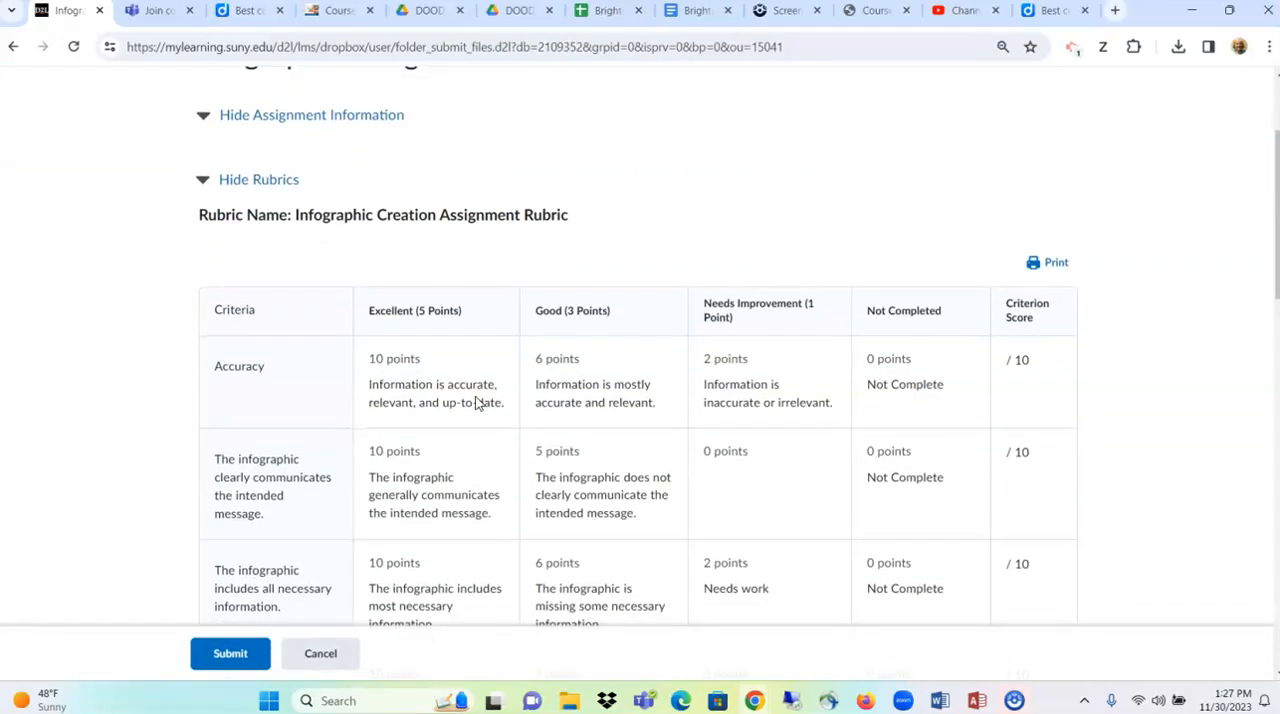
pyautogui.scroll(-10, 476, 400)
pyautogui.scroll(-1, 476, 397)
pyautogui.scroll(6, 476, 400)
pyautogui.scroll(6, 475, 402)
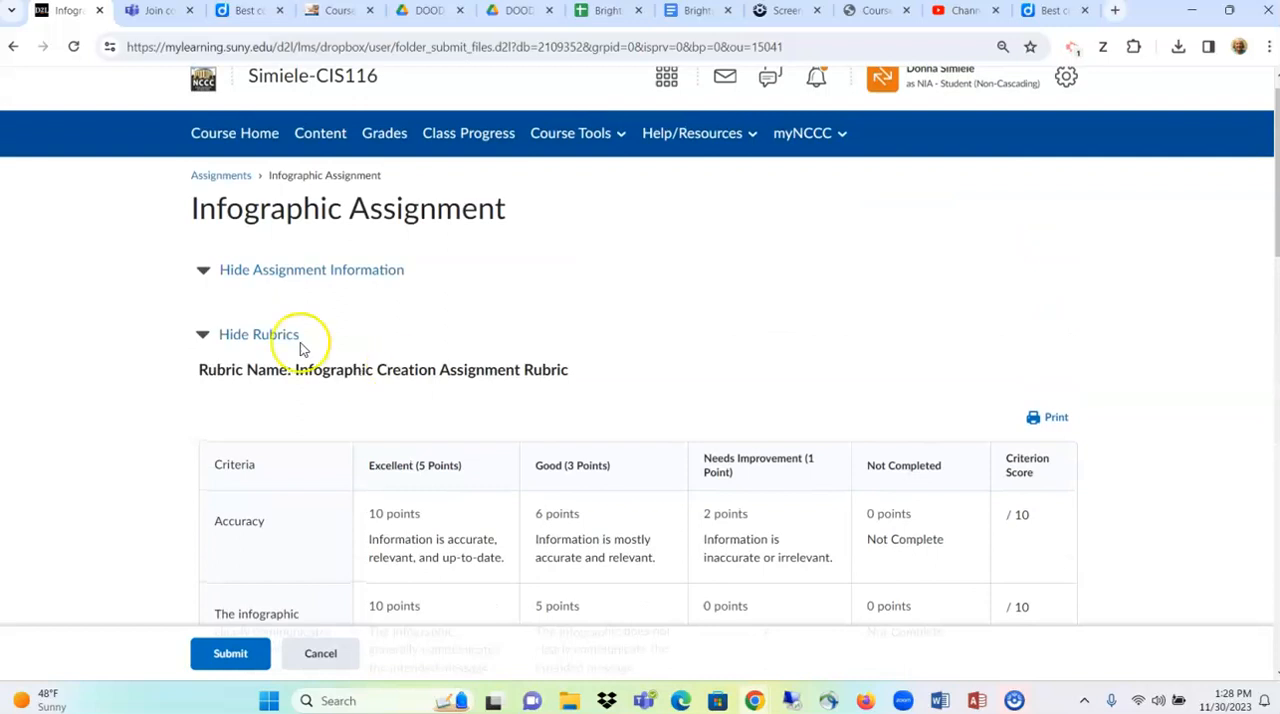
pyautogui.click(258, 336)
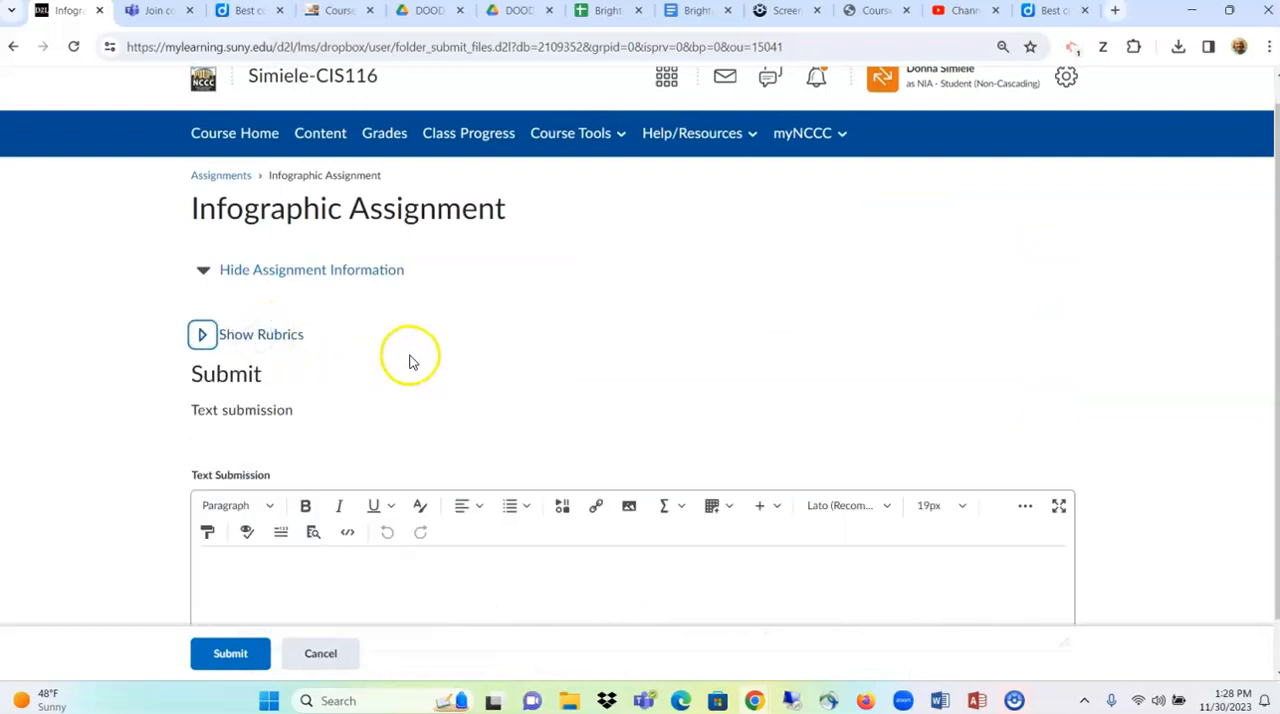
pyautogui.scroll(-1, 409, 362)
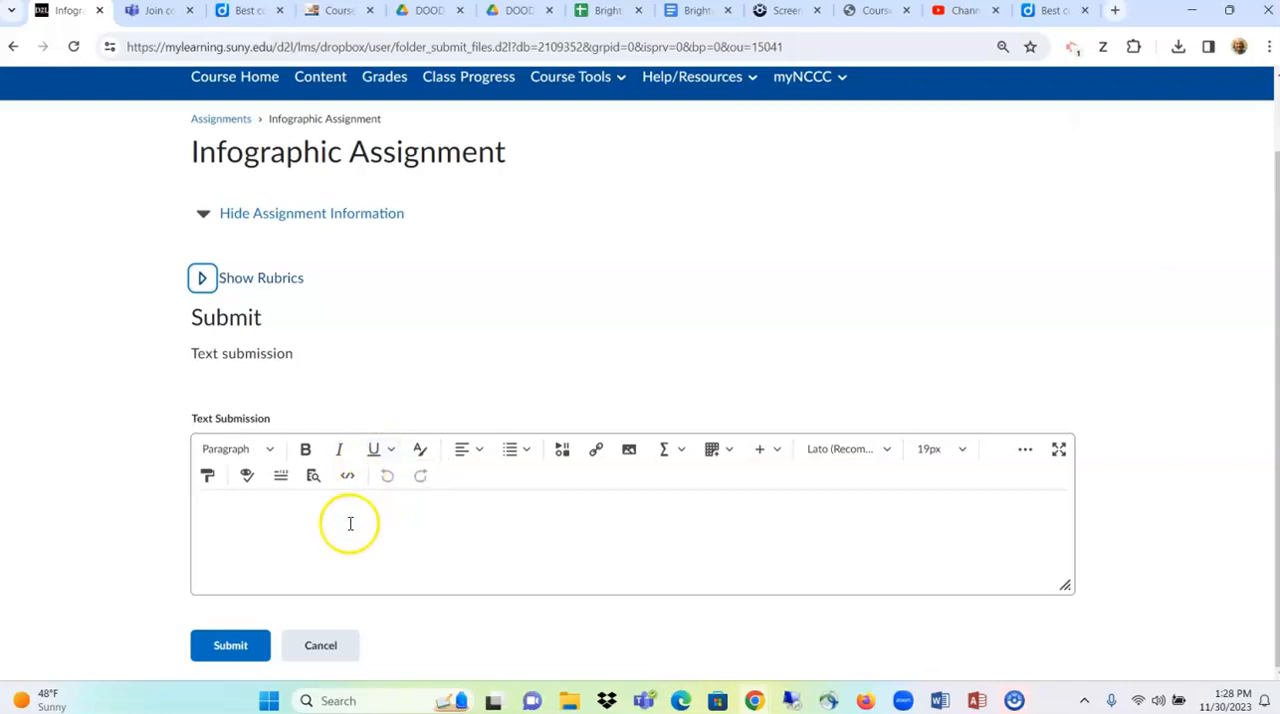
# - Leave the Infographic Assignment without submitting and exit the student view
pyautogui.click(328, 649)
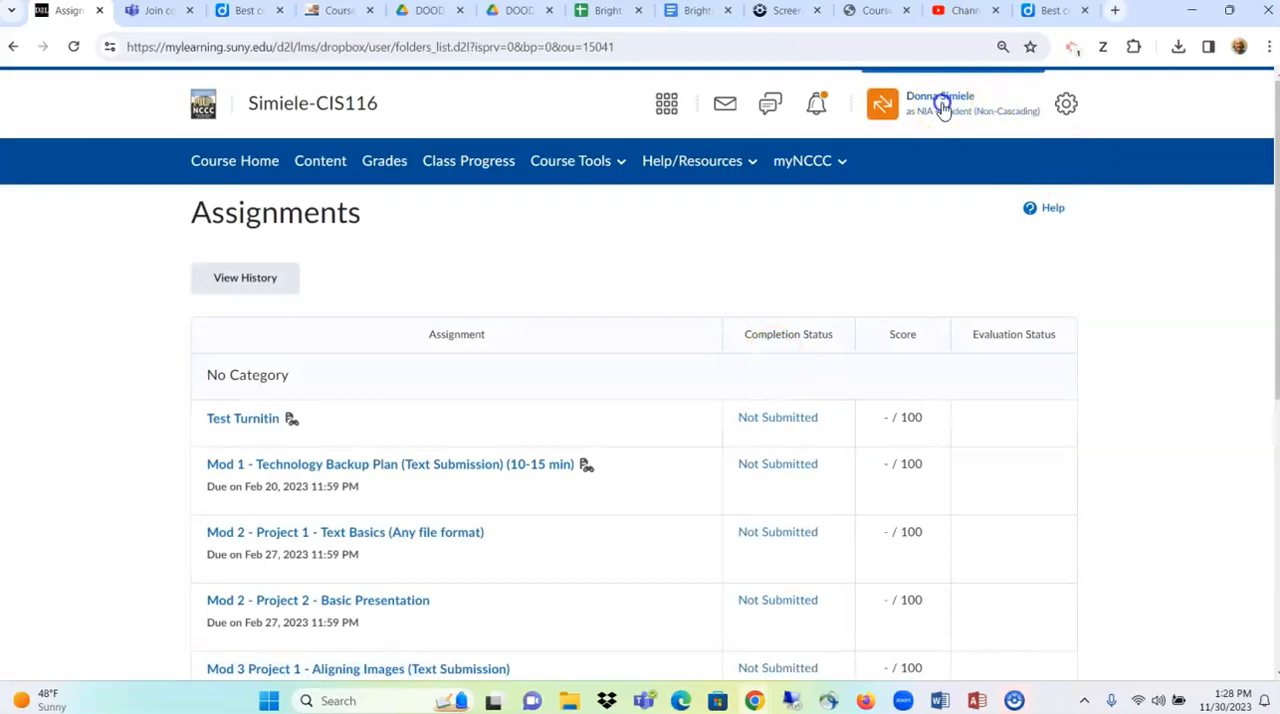
pyautogui.click(945, 106)
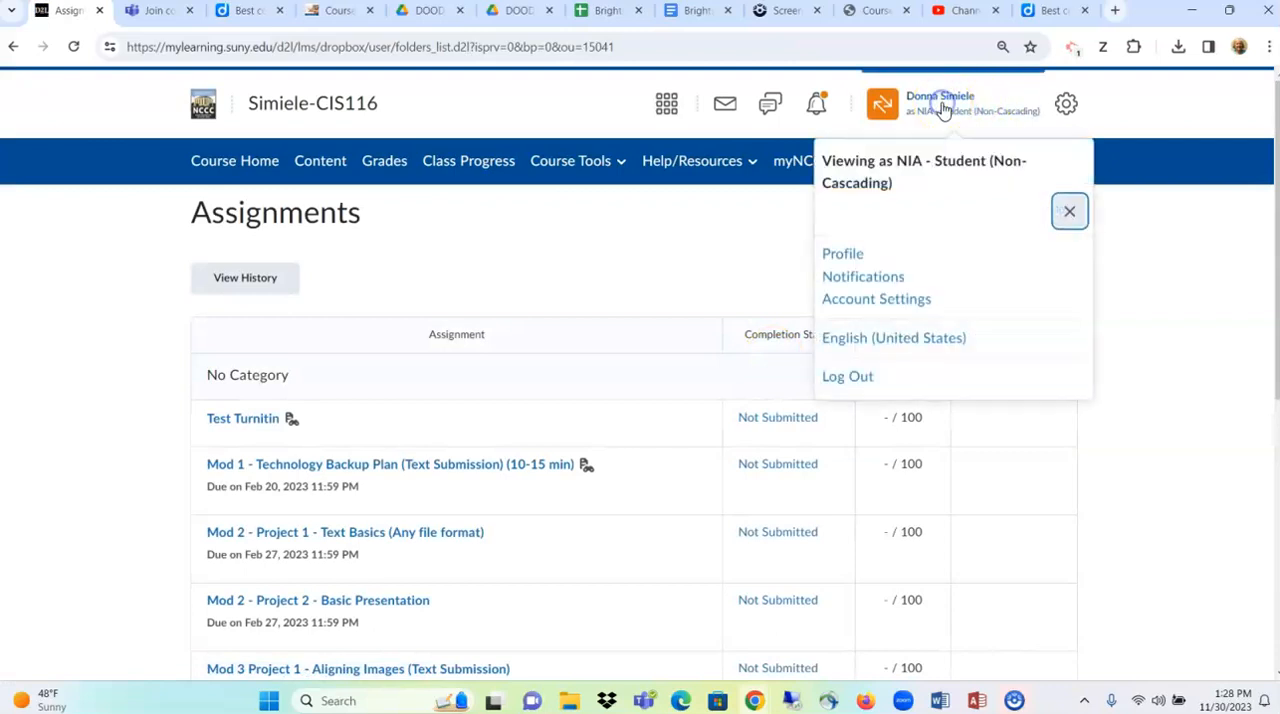
pyautogui.click(1072, 212)
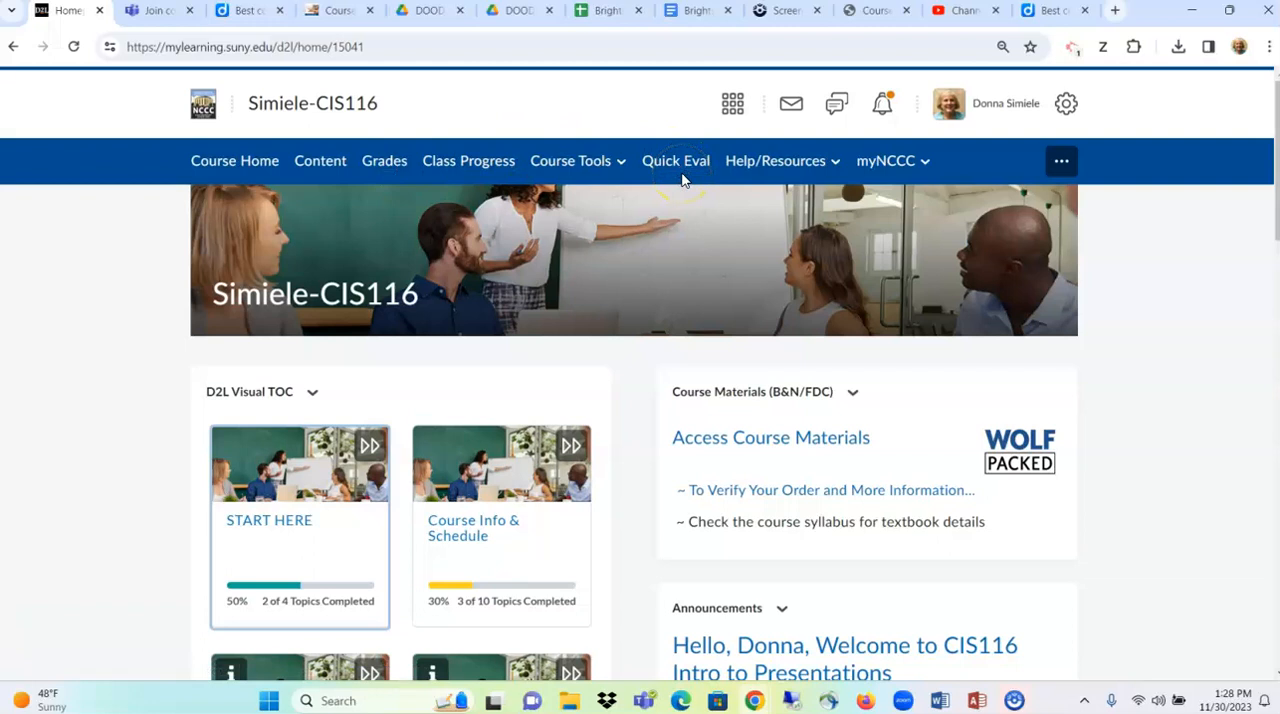
# - Open the first test student's submissions for Mod 4A - Discussion File Management from the grade book
pyautogui.click(404, 165)
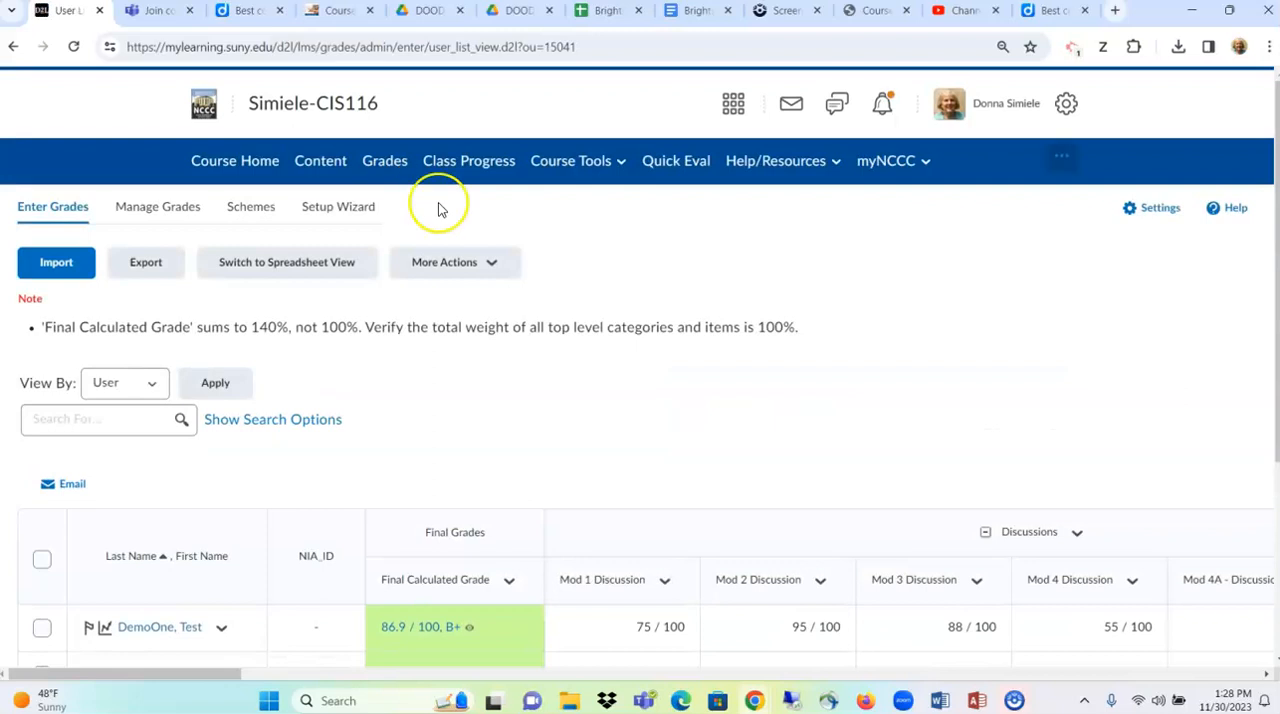
pyautogui.scroll(-2, 566, 334)
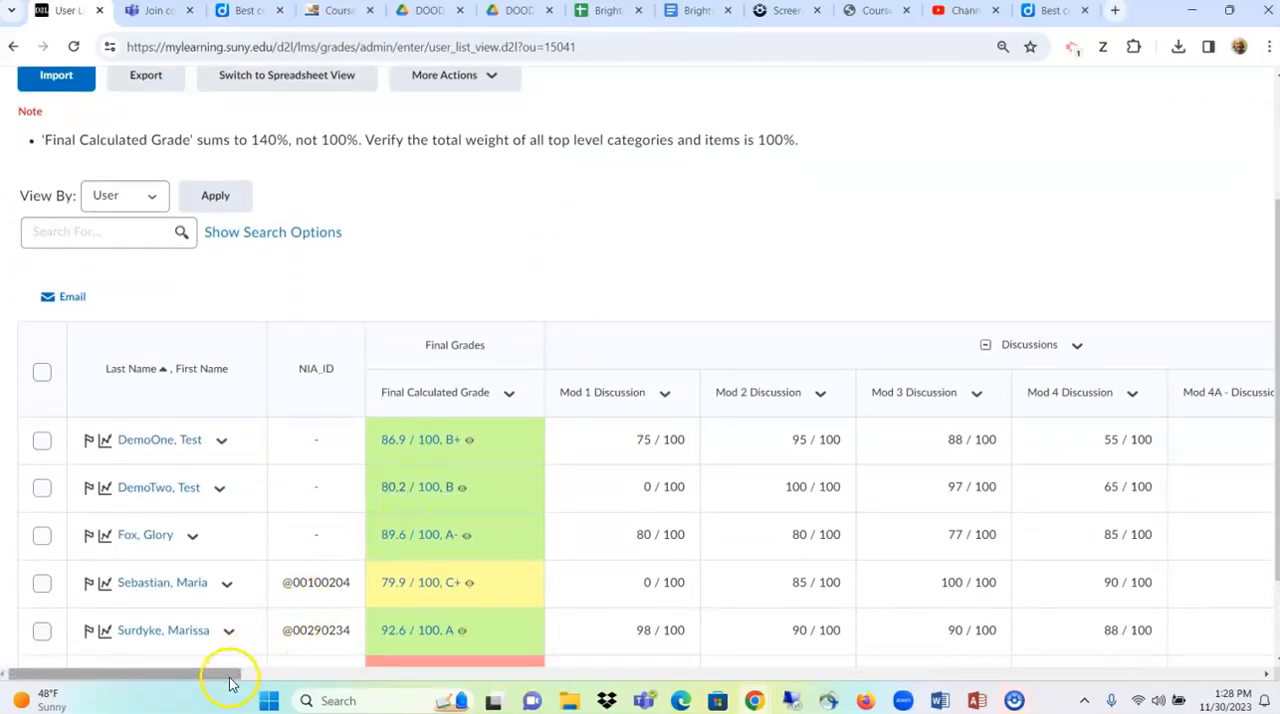
pyautogui.moveTo(229, 683); pyautogui.dragTo(367, 703)
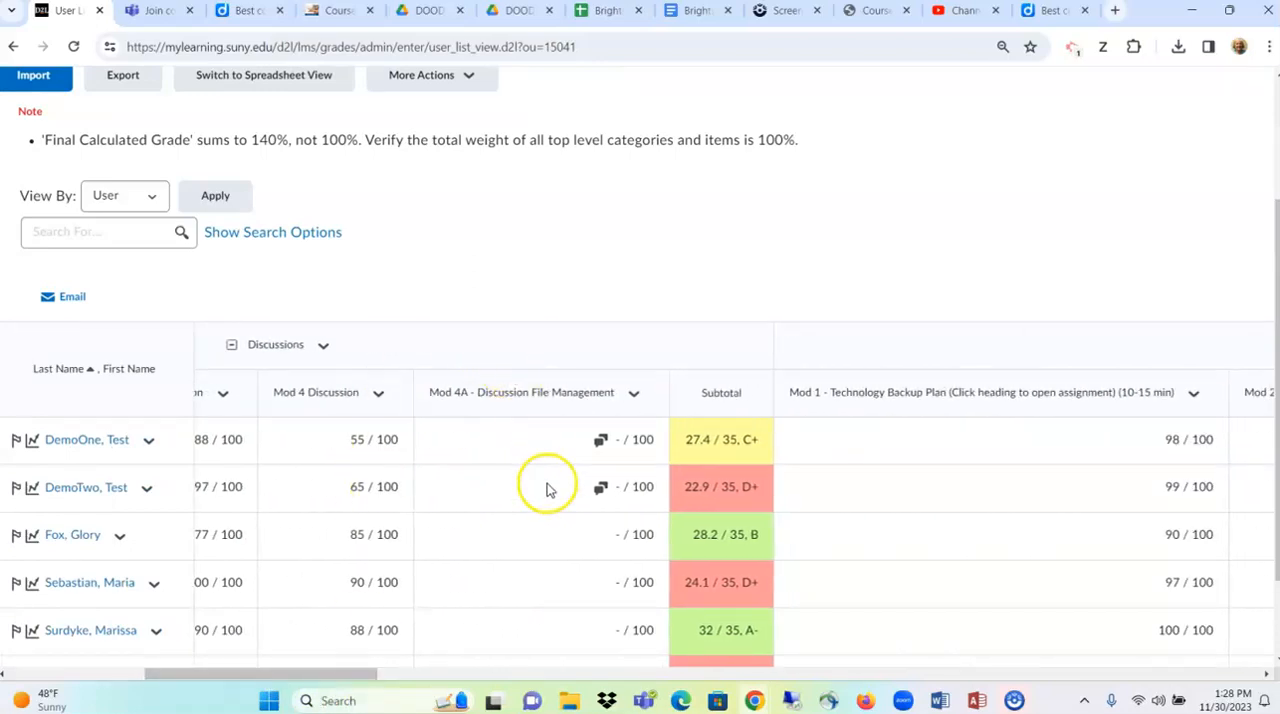
pyautogui.click(600, 441)
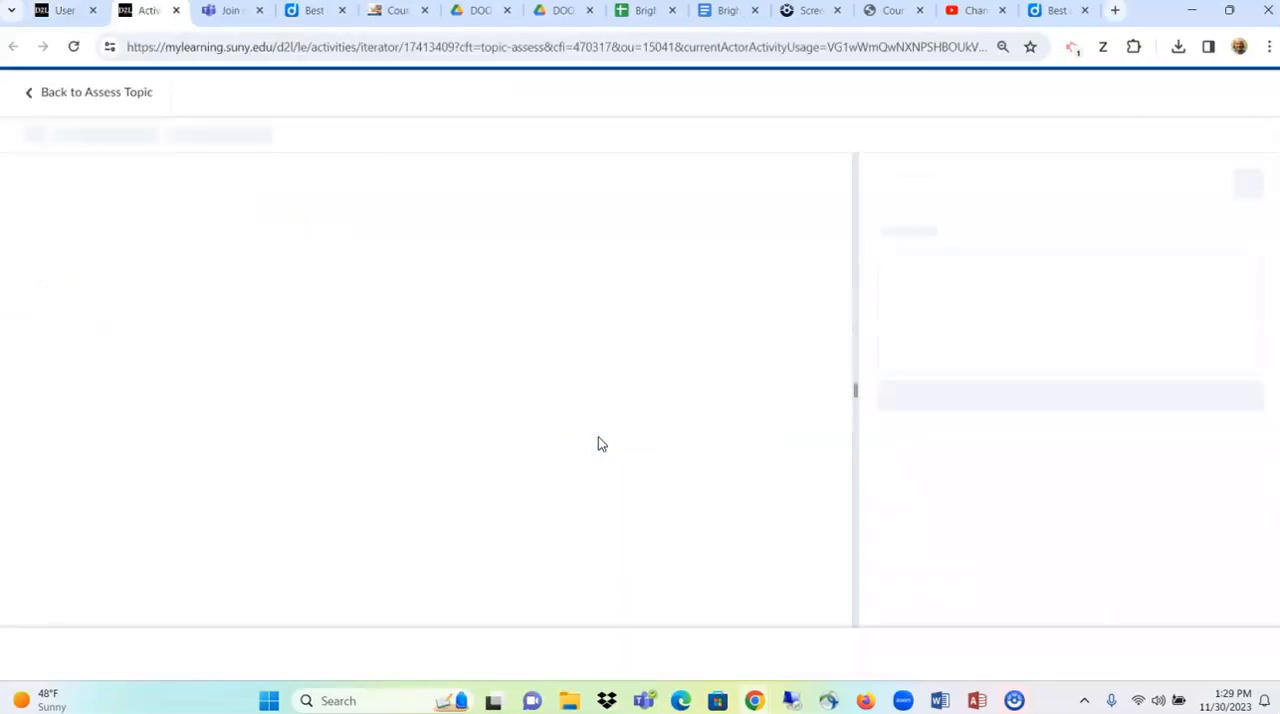
pyautogui.click(920, 440)
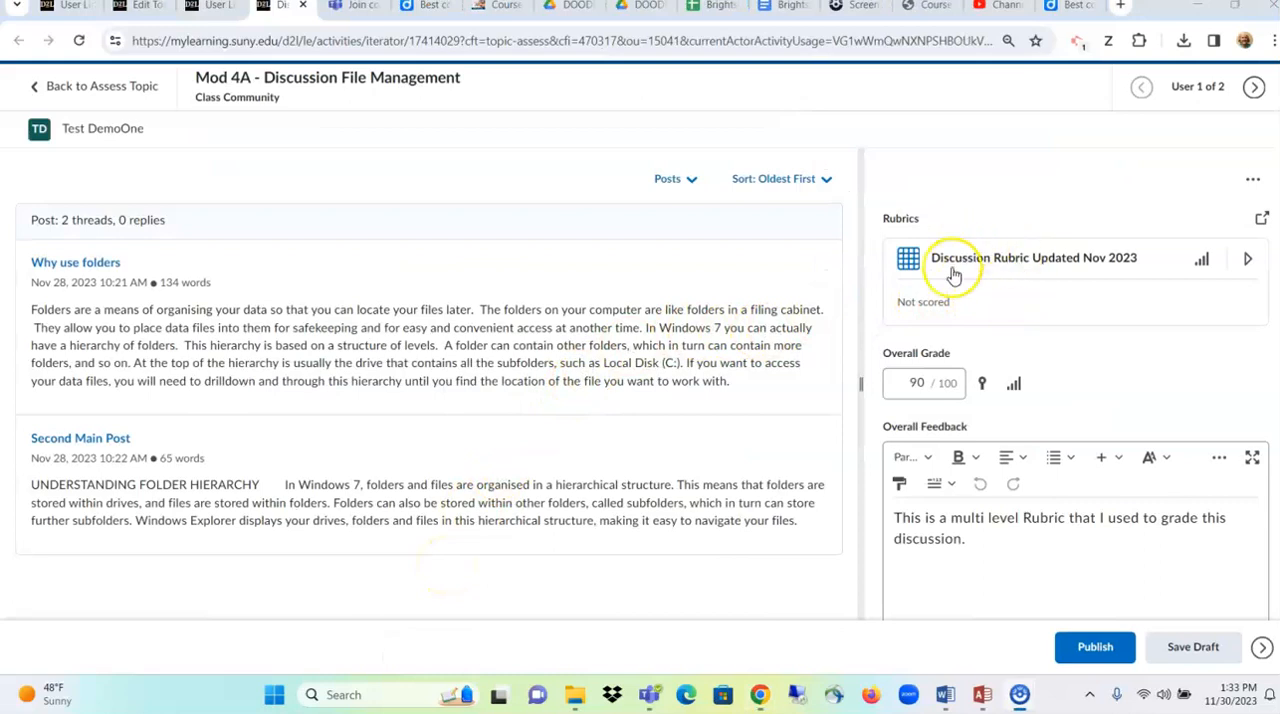
# - Expand the discussion rubric and score First Post as Excels for addressing the question and Fair for mechanics
pyautogui.click(986, 260)
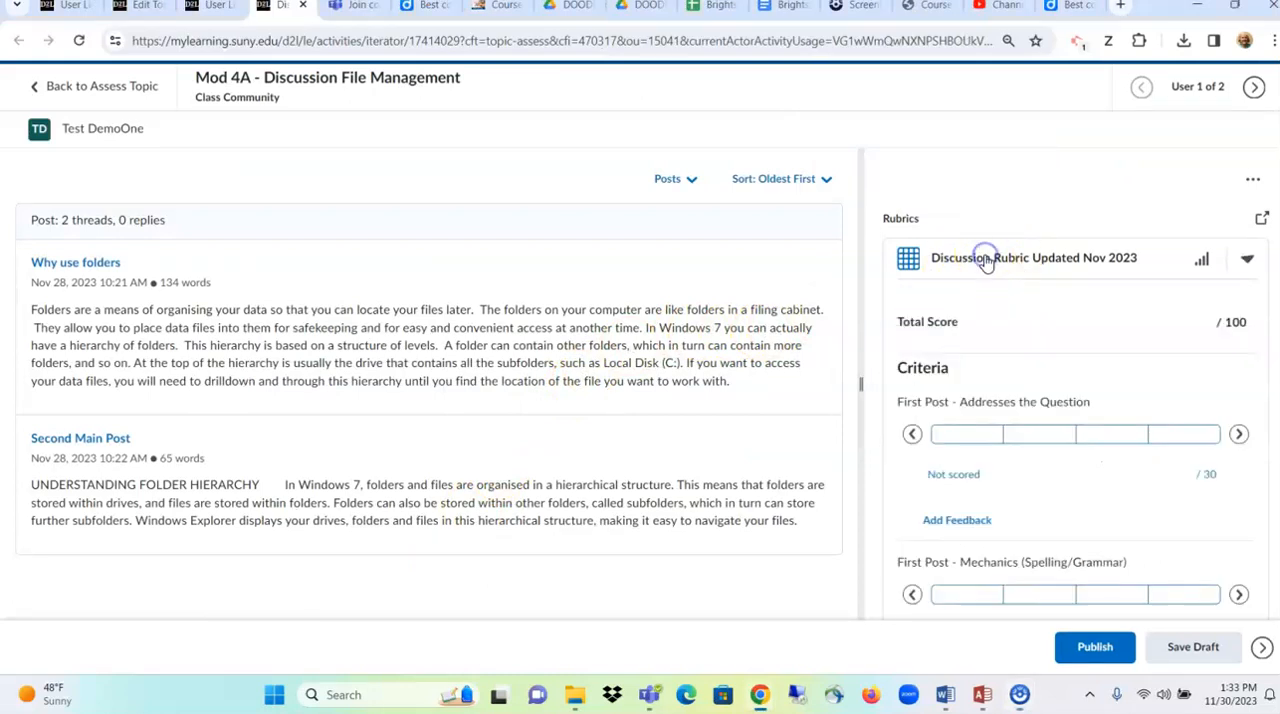
pyautogui.scroll(-1, 1030, 365)
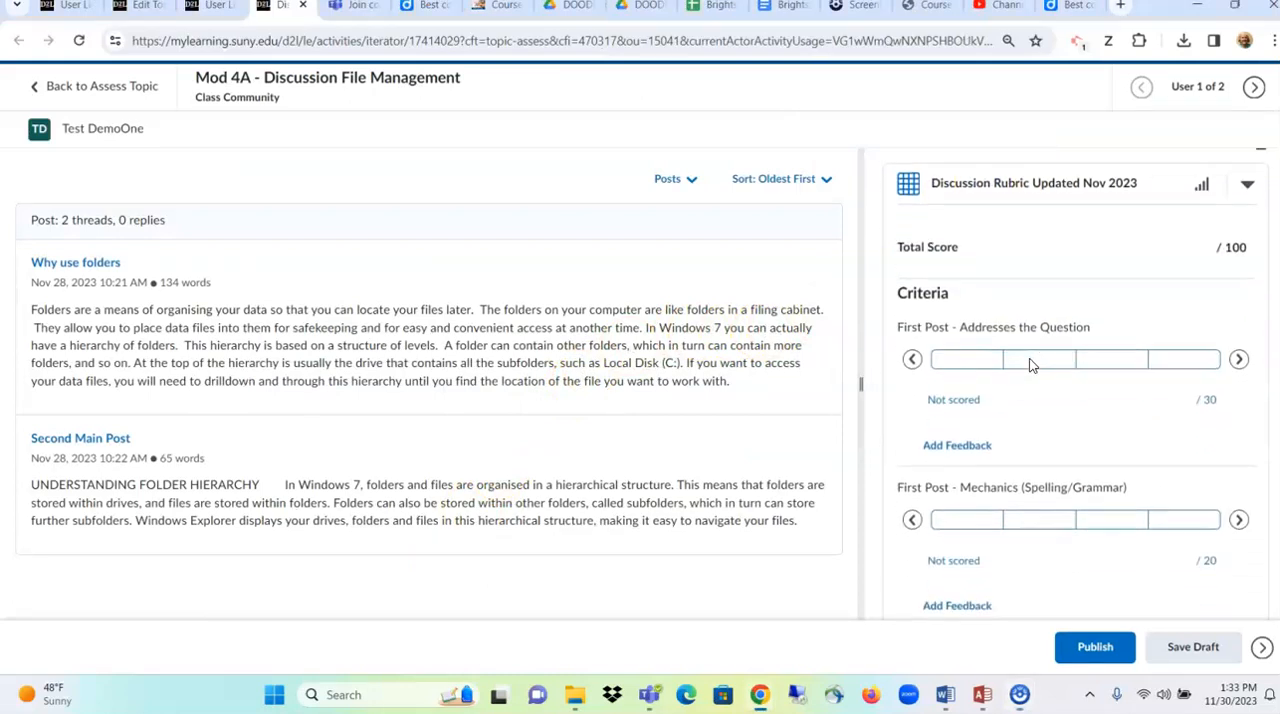
pyautogui.click(986, 345)
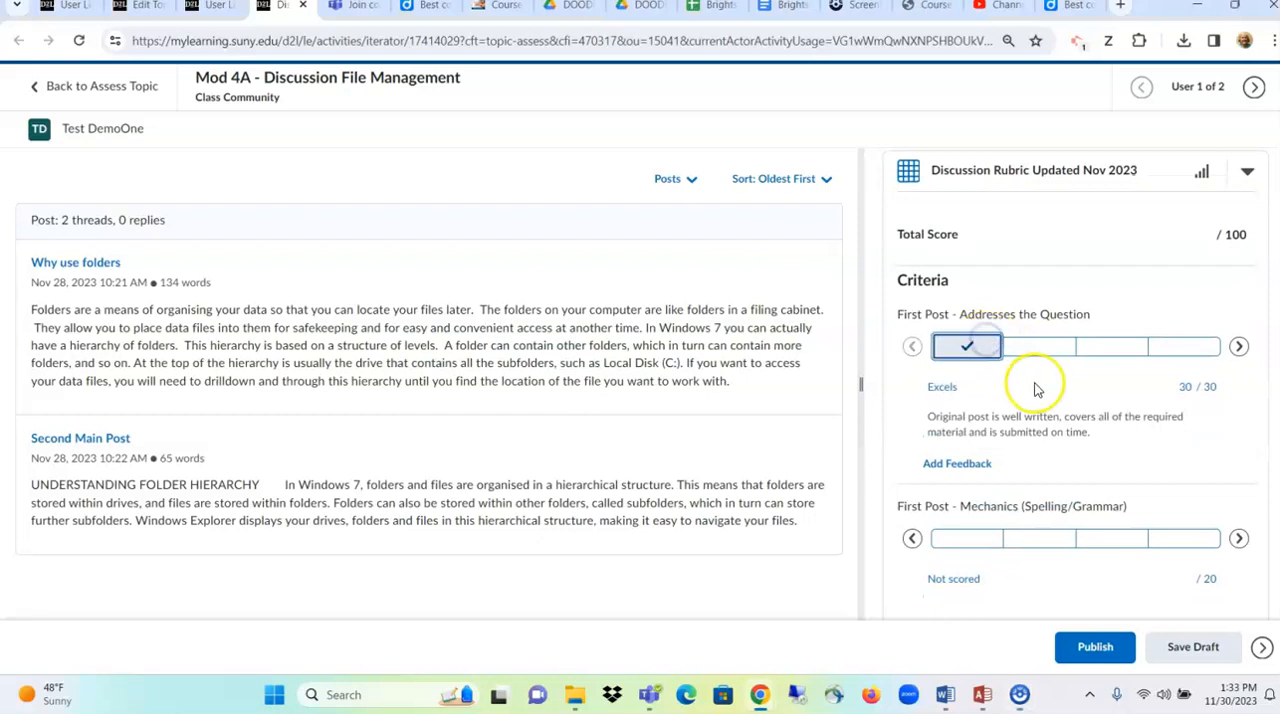
pyautogui.scroll(-1, 1034, 440)
pyautogui.click(1035, 479)
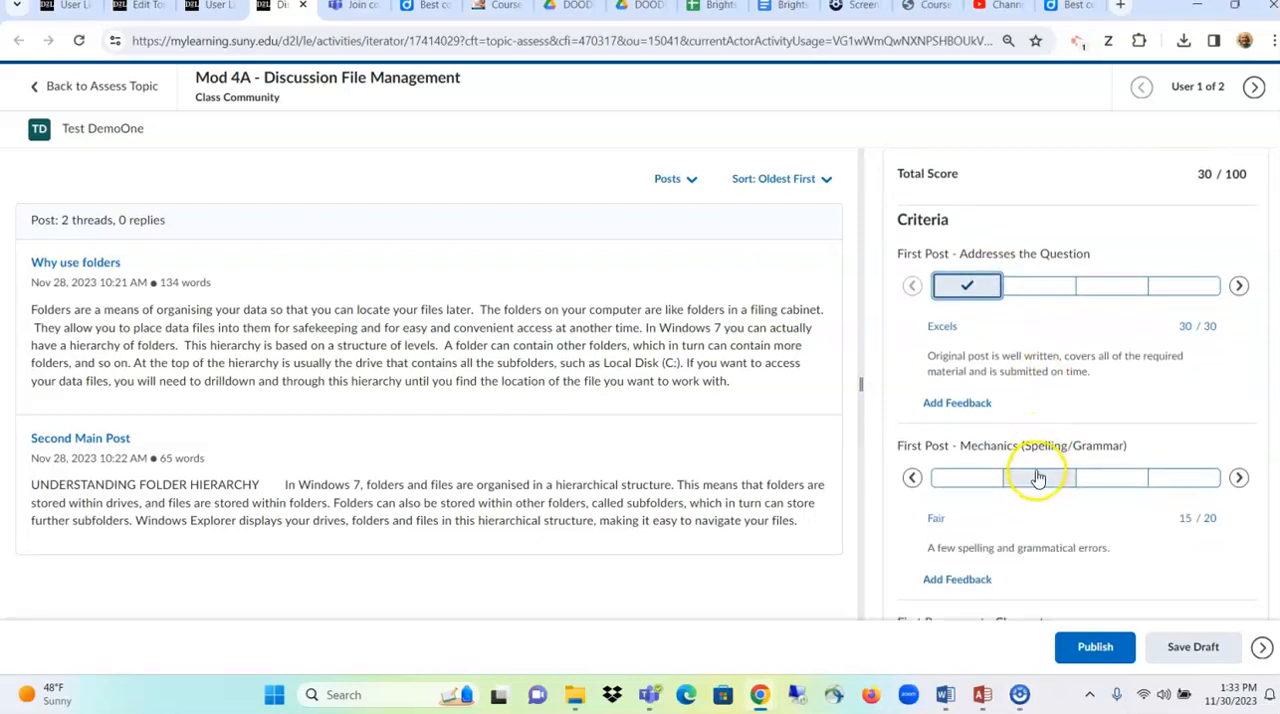
# - Rate the First Response to Classmate criterion as Excels and its mechanics criterion as Fair
pyautogui.scroll(-1, 1034, 488)
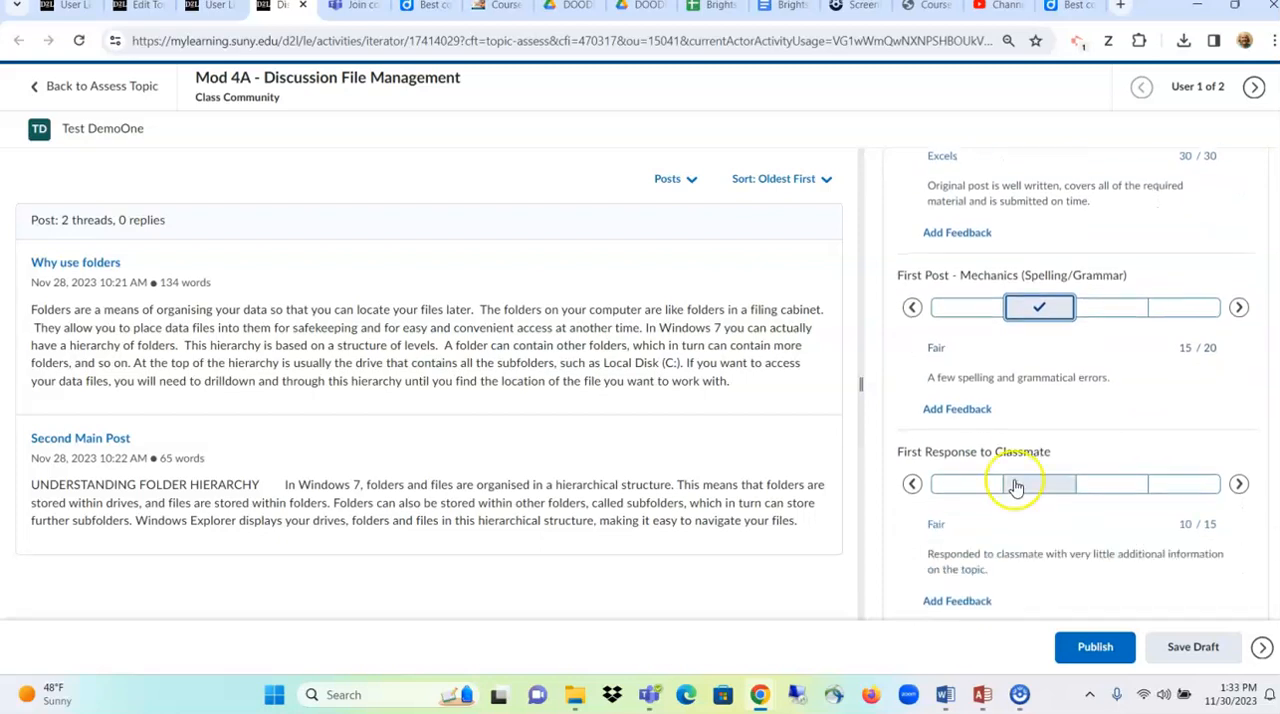
pyautogui.click(984, 484)
pyautogui.scroll(-1, 984, 482)
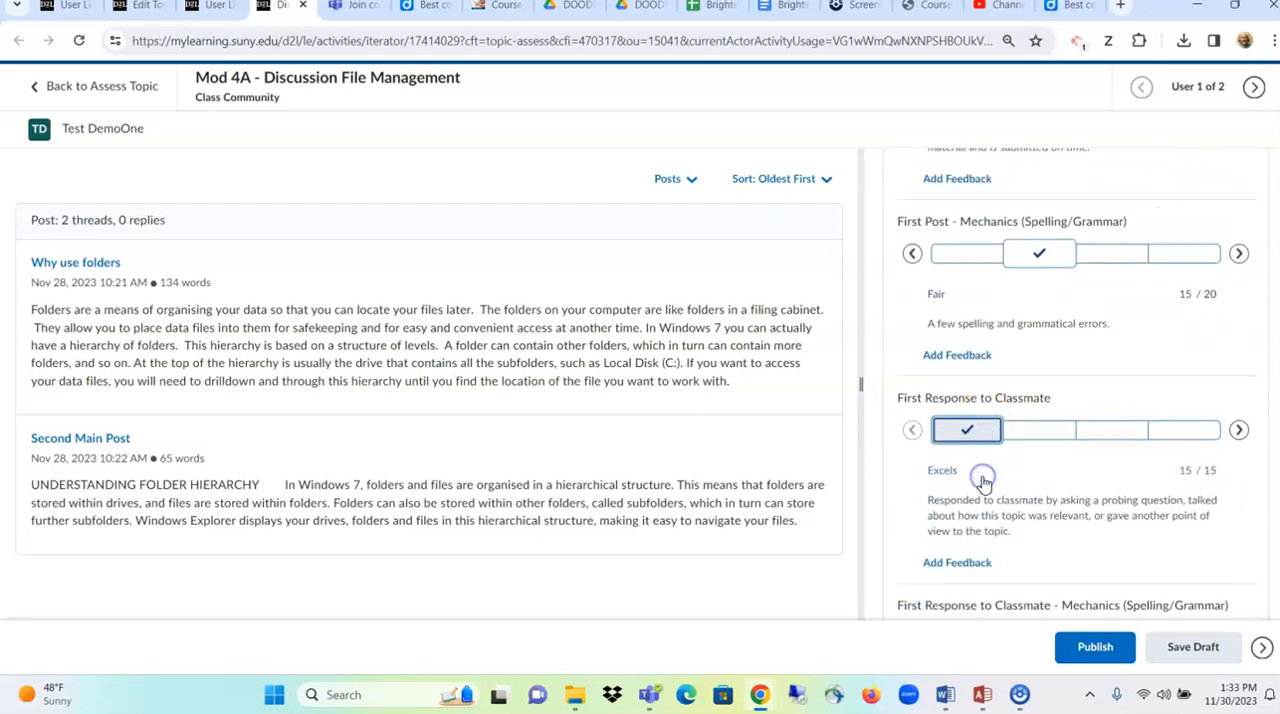
pyautogui.click(1037, 598)
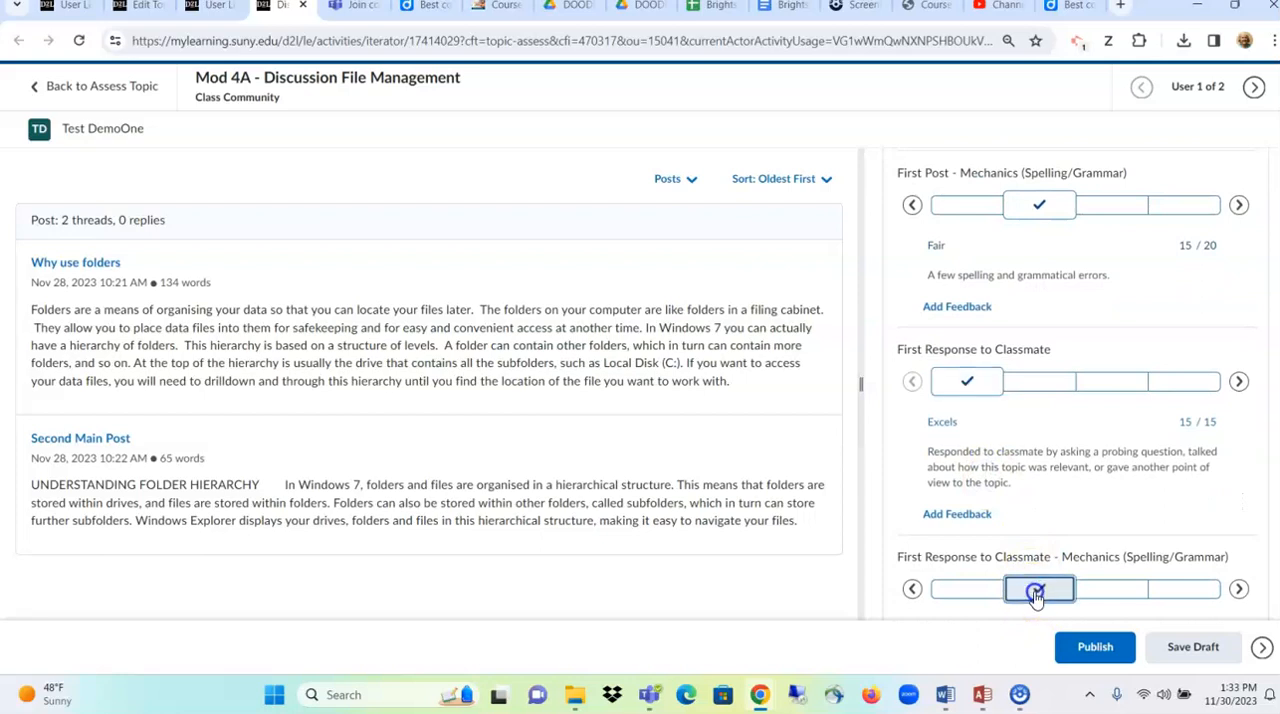
# - Rate the Second Response to Classmate criterion as Excels and its mechanics criterion as Fair
pyautogui.scroll(-3, 1034, 591)
pyautogui.click(986, 470)
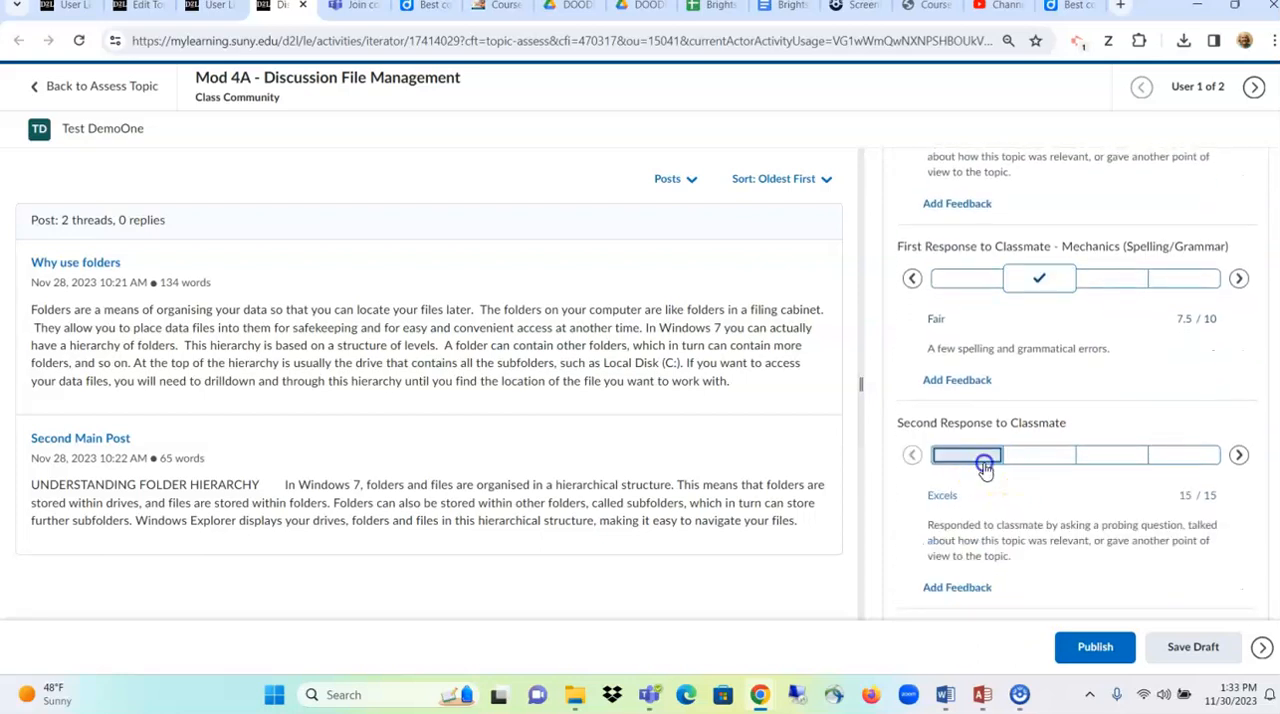
pyautogui.scroll(-3, 984, 463)
pyautogui.click(1046, 437)
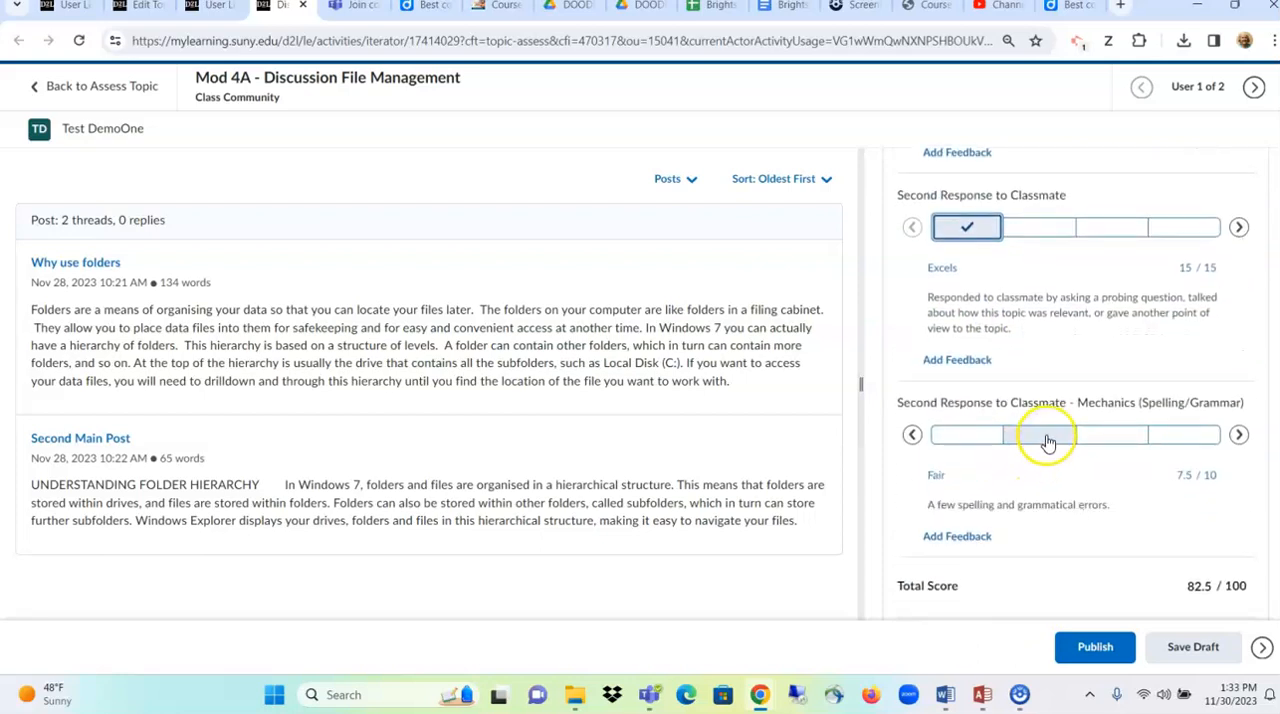
# - Switch the Second Response to Classmate mechanics rating between Needs Improvement and Fair to compare their scores
pyautogui.scroll(-1, 1046, 440)
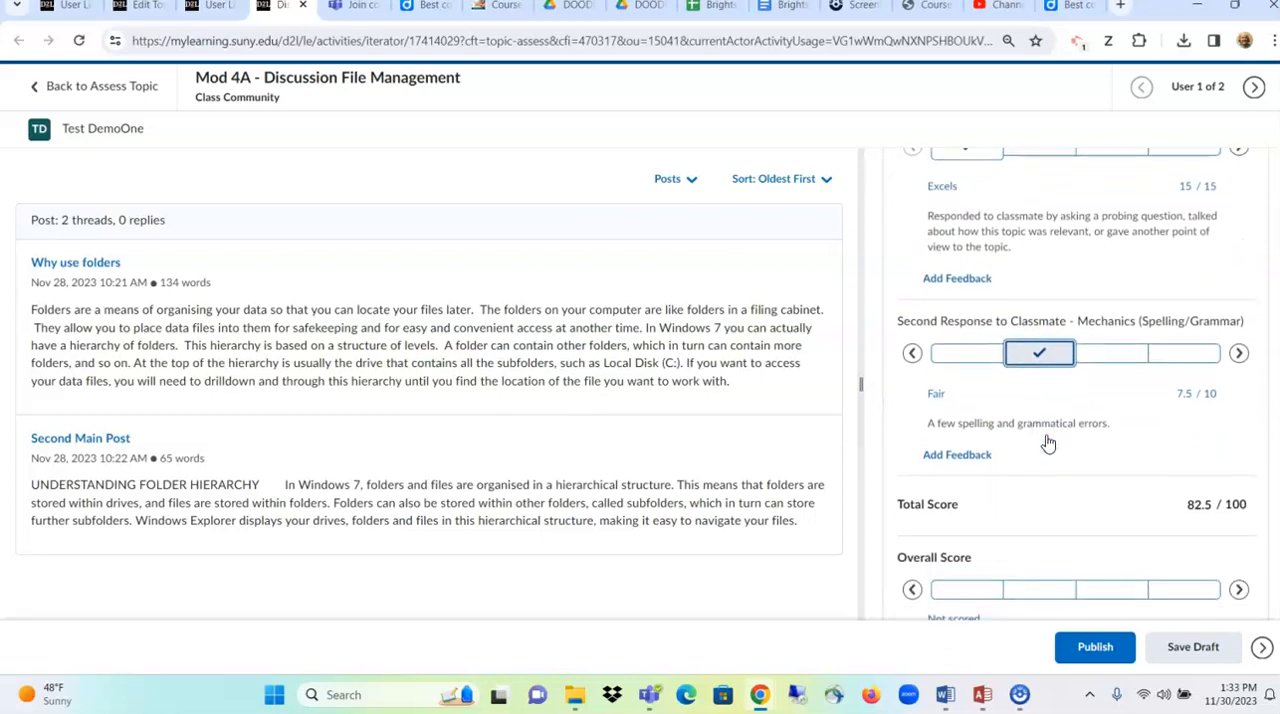
pyautogui.click(1113, 352)
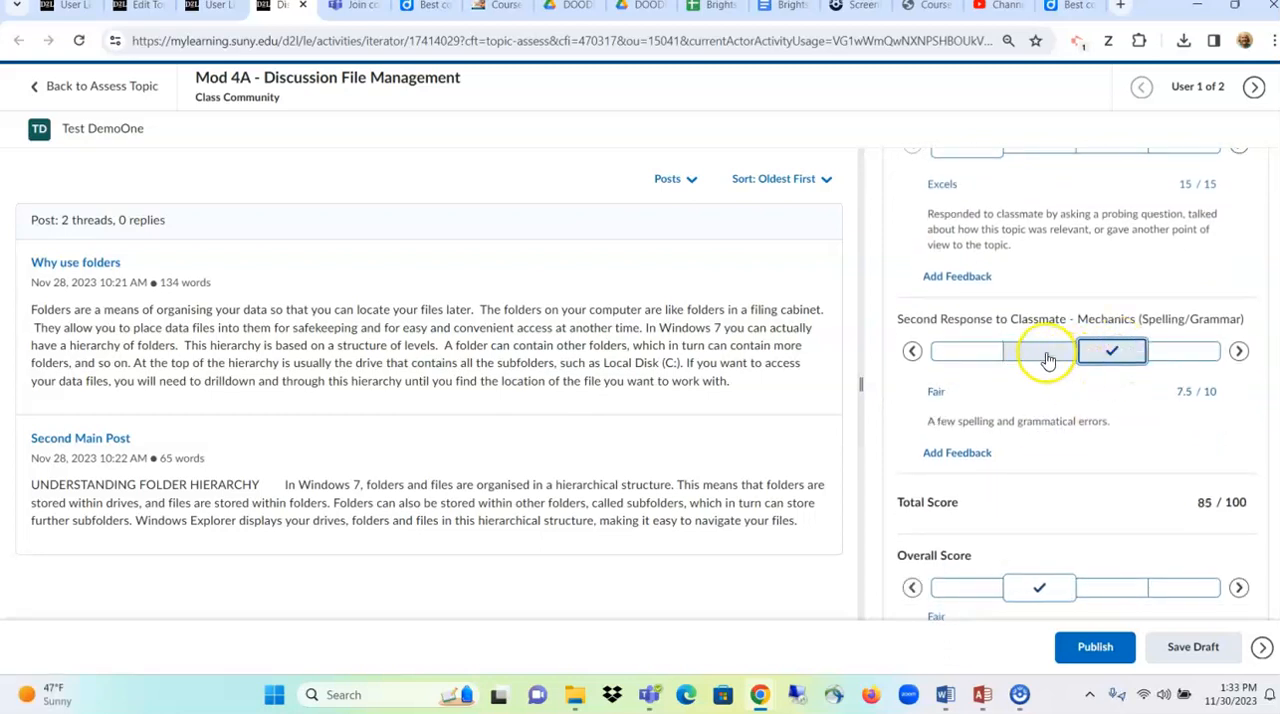
pyautogui.click(1025, 352)
pyautogui.click(1100, 355)
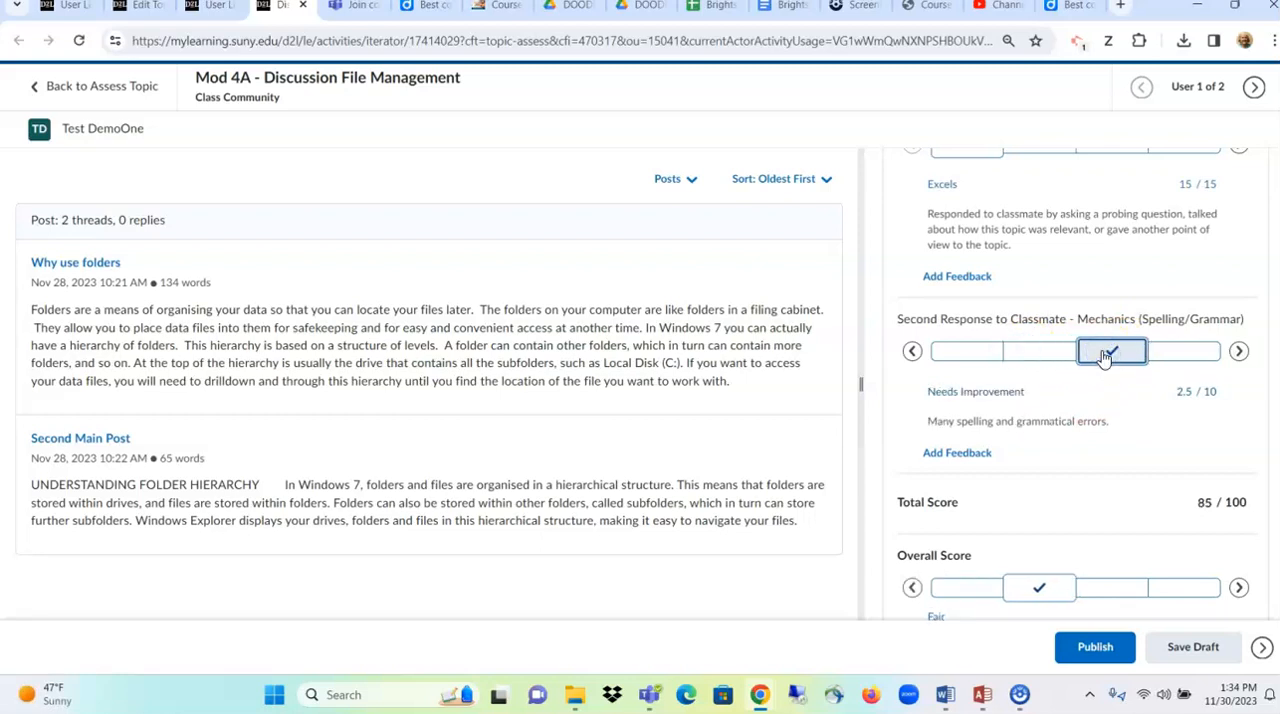
pyautogui.click(1192, 392)
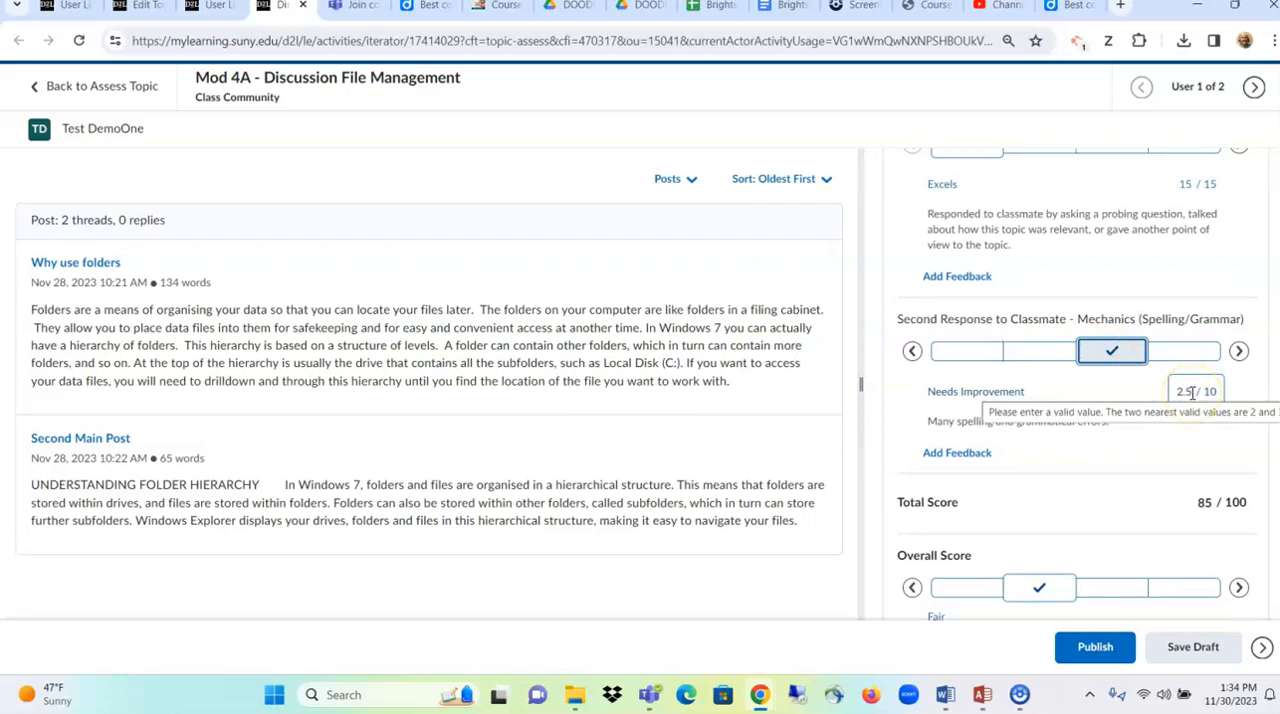
pyautogui.click(1040, 355)
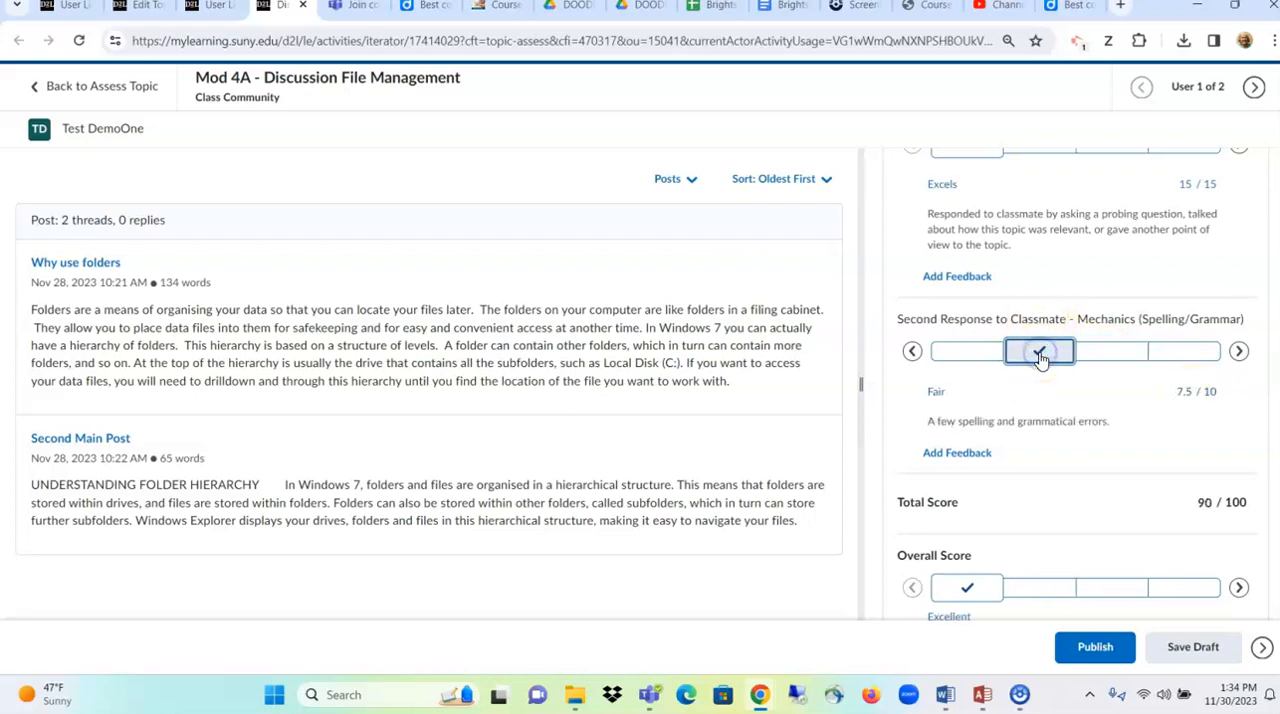
# - Rate the Second Response to Classmate mechanics criterion as Needs Improvement and override its score to 5 out of 10
pyautogui.click(1108, 357)
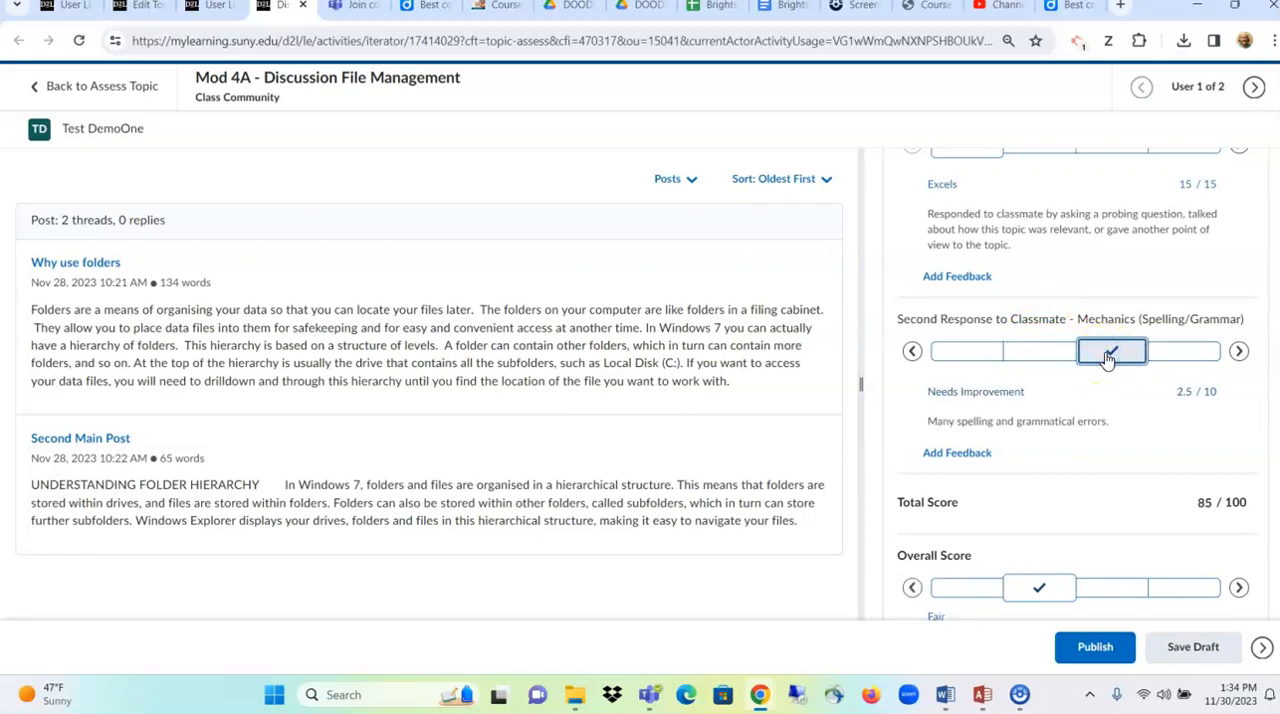
pyautogui.click(1177, 391)
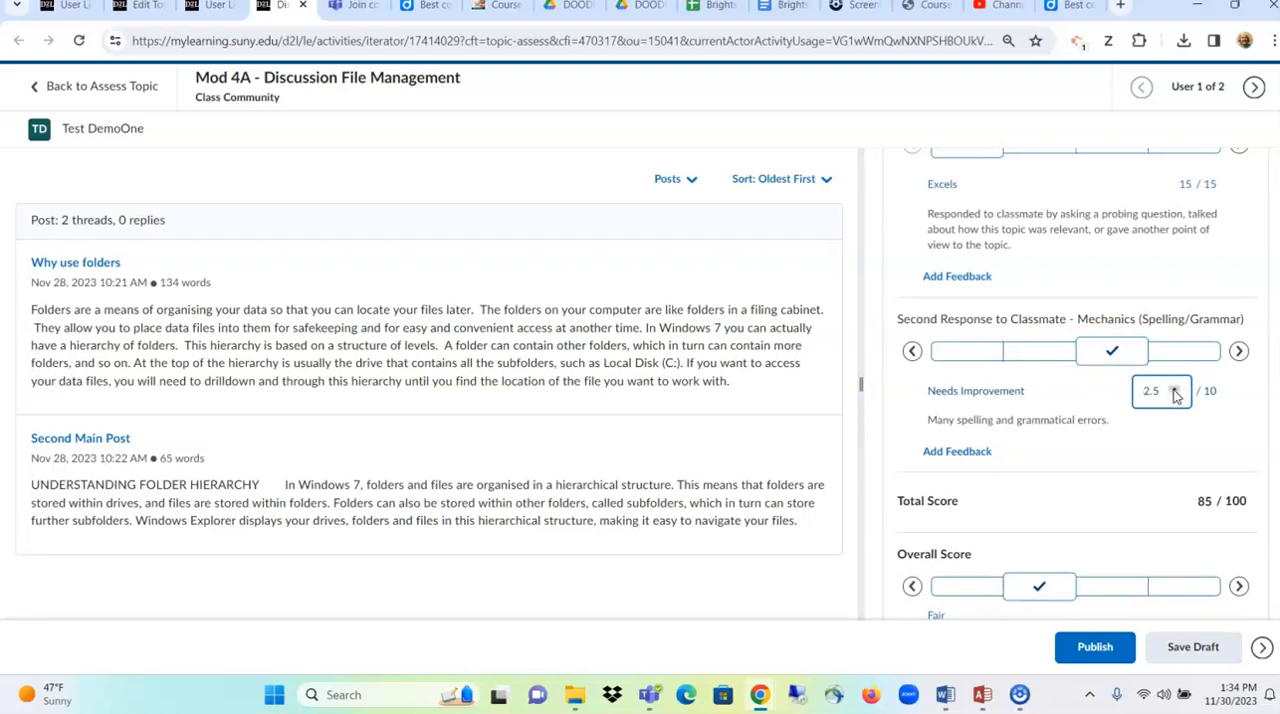
pyautogui.click(1175, 389)
pyautogui.click(1175, 389)
pyautogui.click(1082, 425)
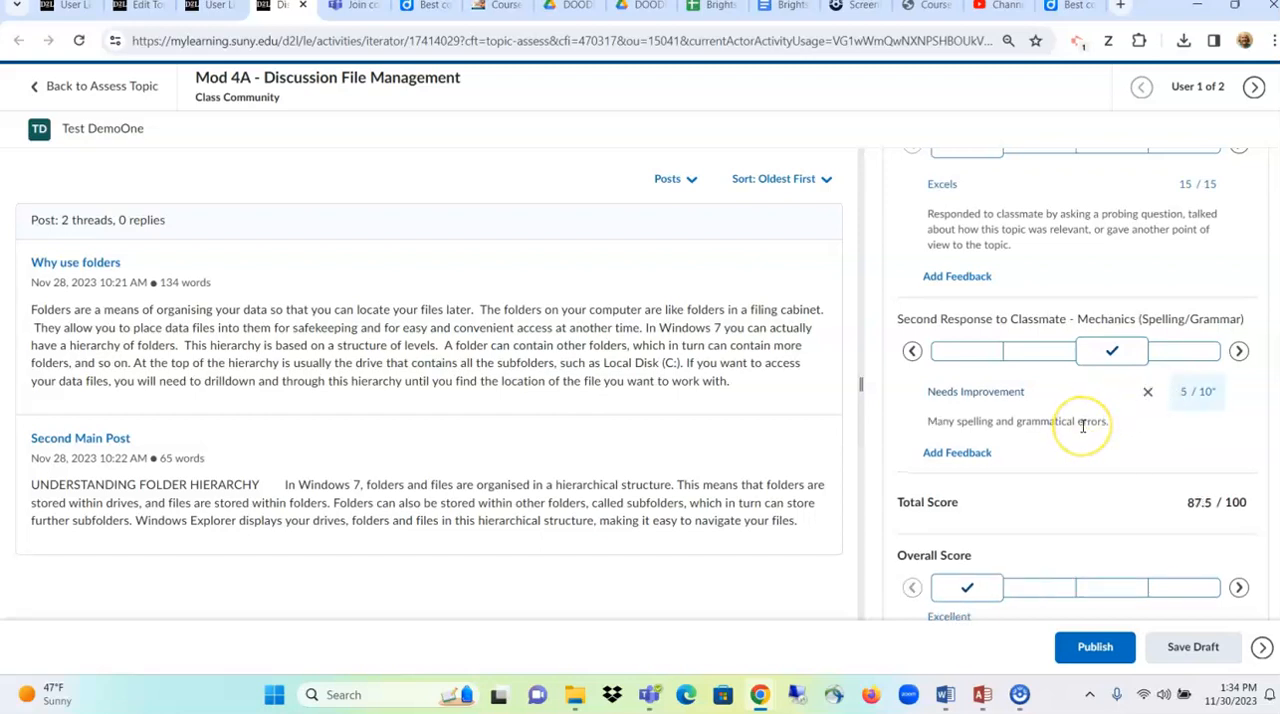
# - Check the first test student's overall grade and overall feedback, and publish the evaluation
pyautogui.scroll(-2, 1082, 425)
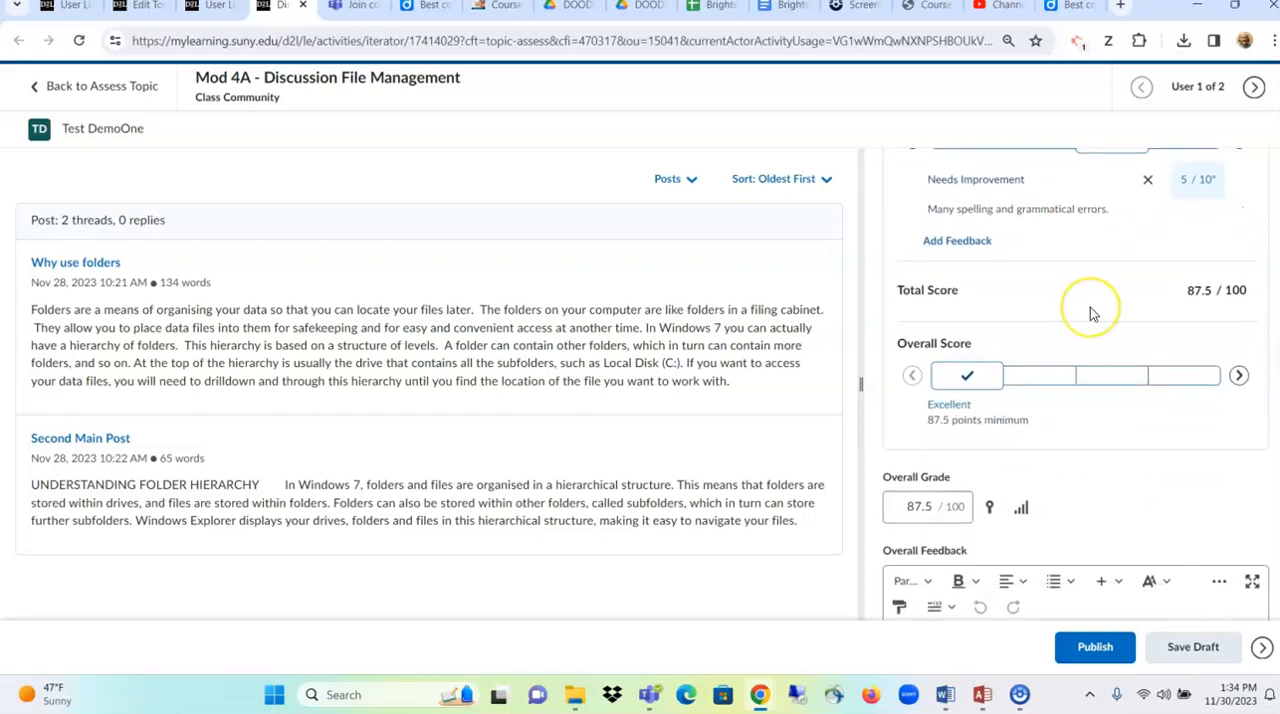
pyautogui.scroll(-1, 1090, 307)
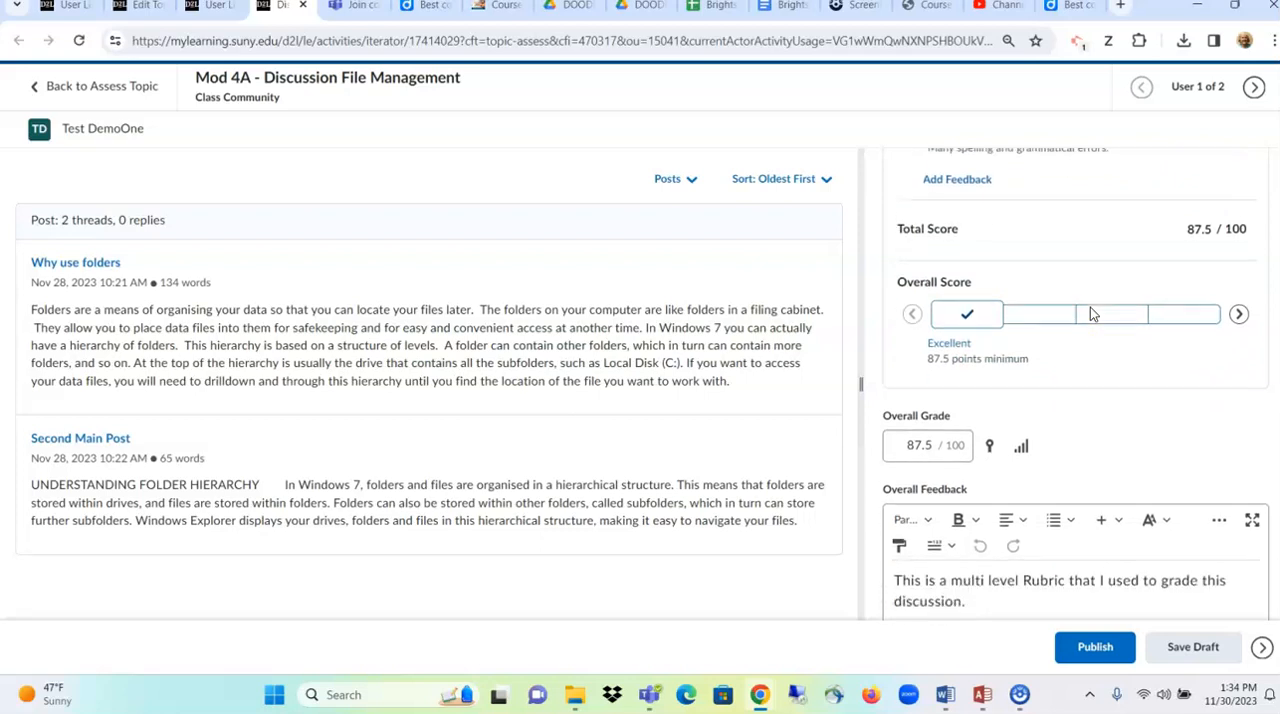
pyautogui.scroll(-1, 1090, 310)
pyautogui.click(930, 340)
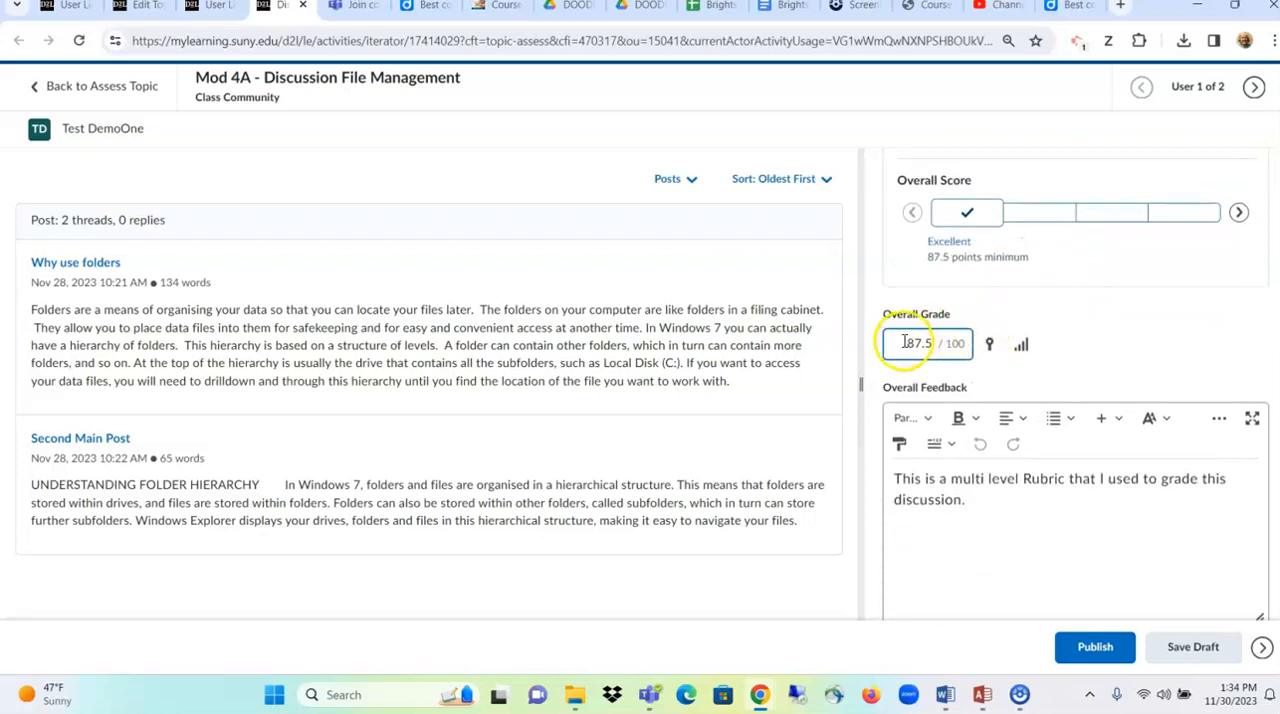
pyautogui.moveTo(902, 342); pyautogui.dragTo(935, 338)
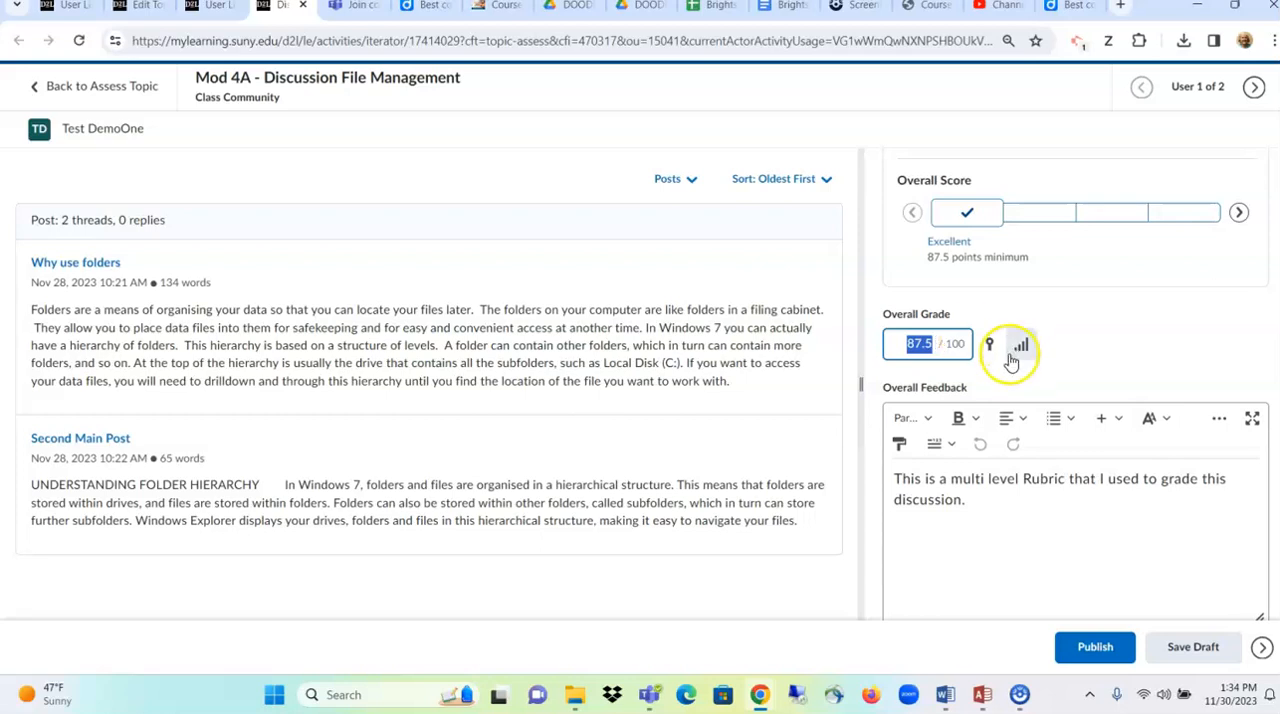
pyautogui.scroll(-1, 1008, 420)
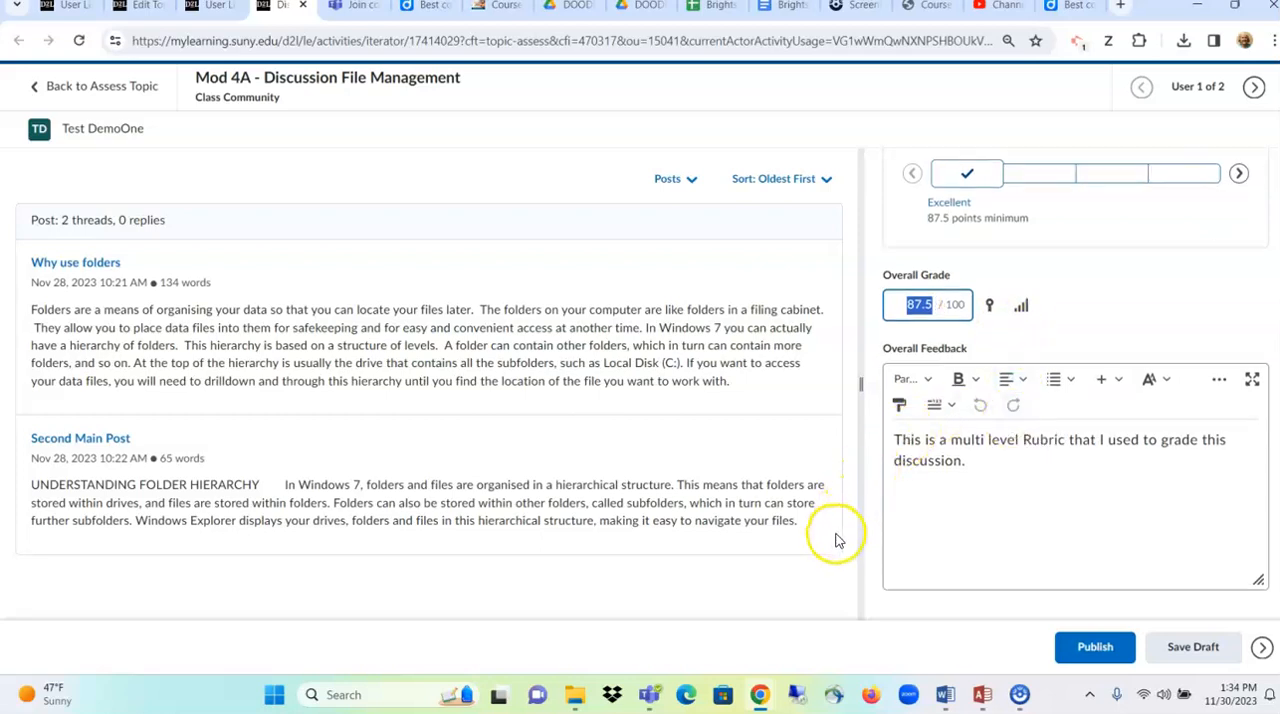
pyautogui.click(919, 532)
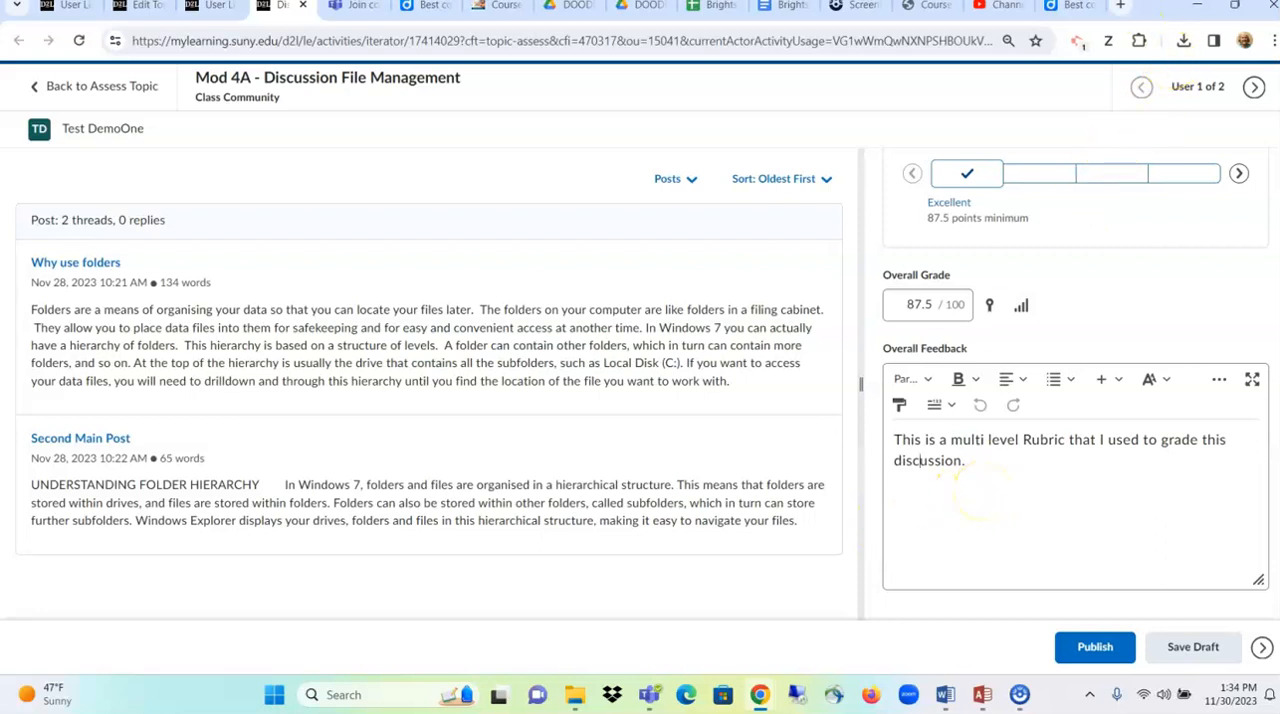
pyautogui.click(1236, 8)
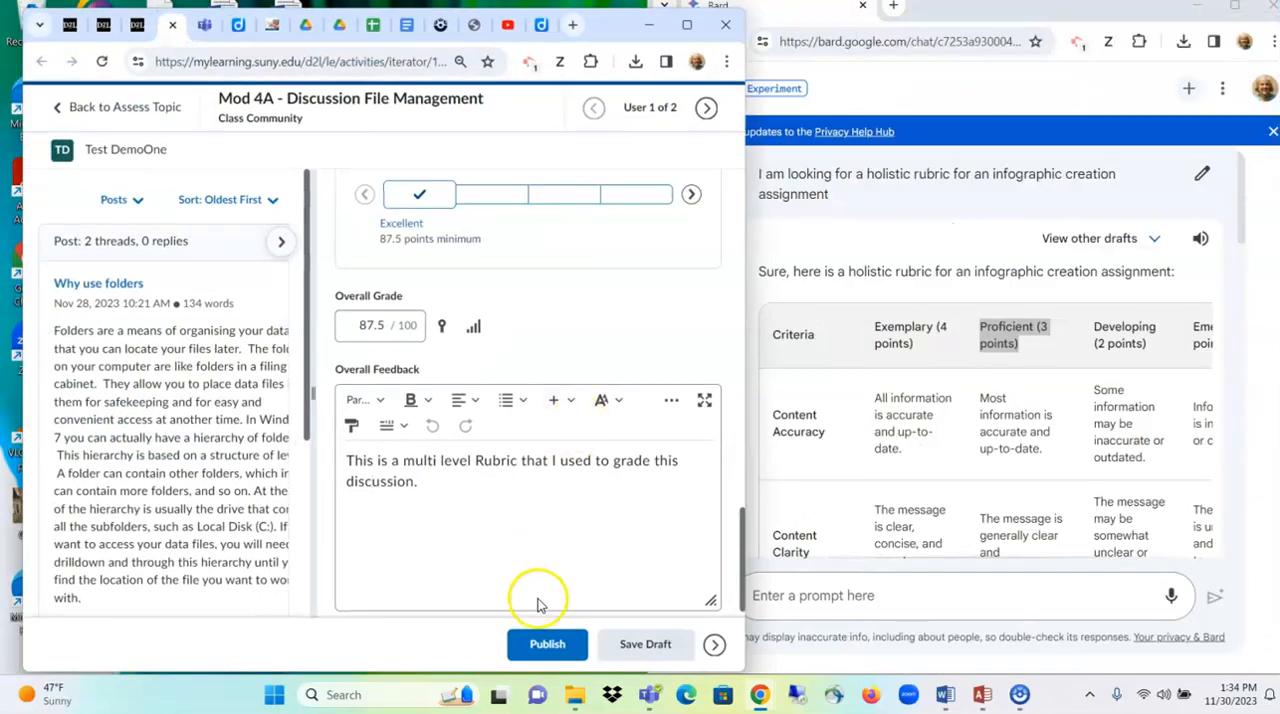
pyautogui.click(550, 646)
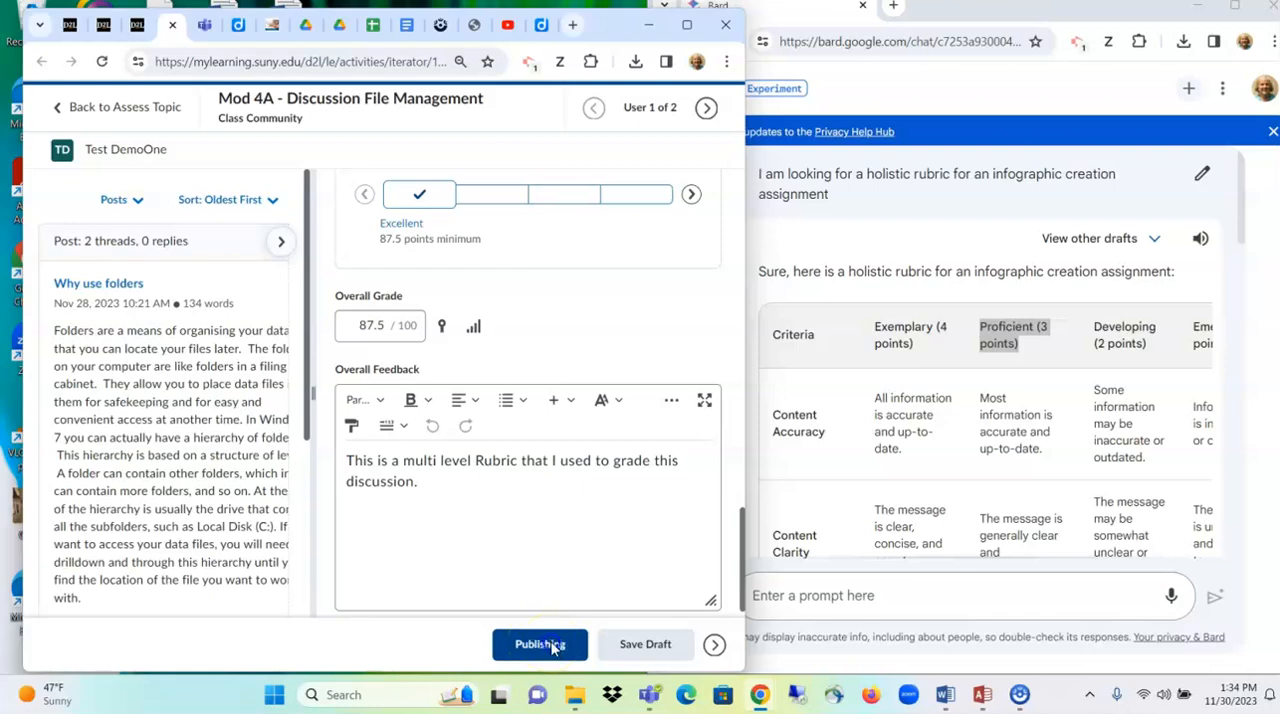
pyautogui.click(688, 28)
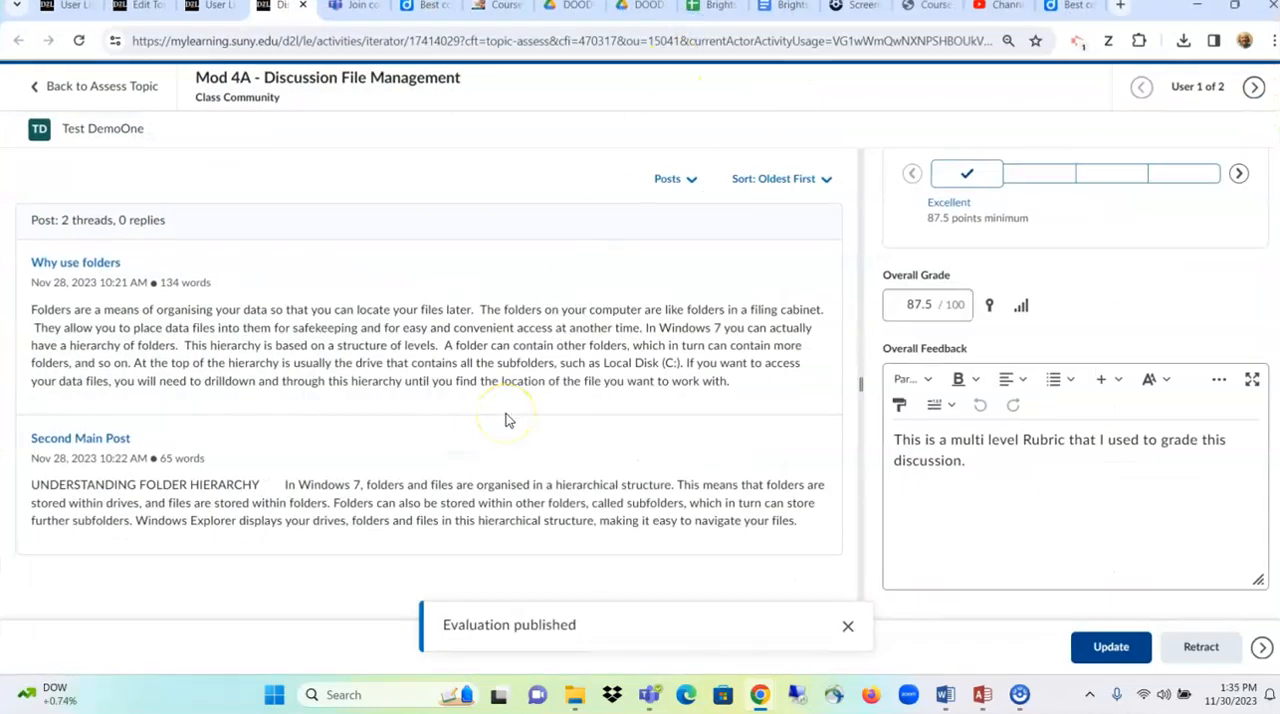
# - Return to the grade book and open the second test student's submissions for Mod 4A - Discussion File Management
pyautogui.click(130, 96)
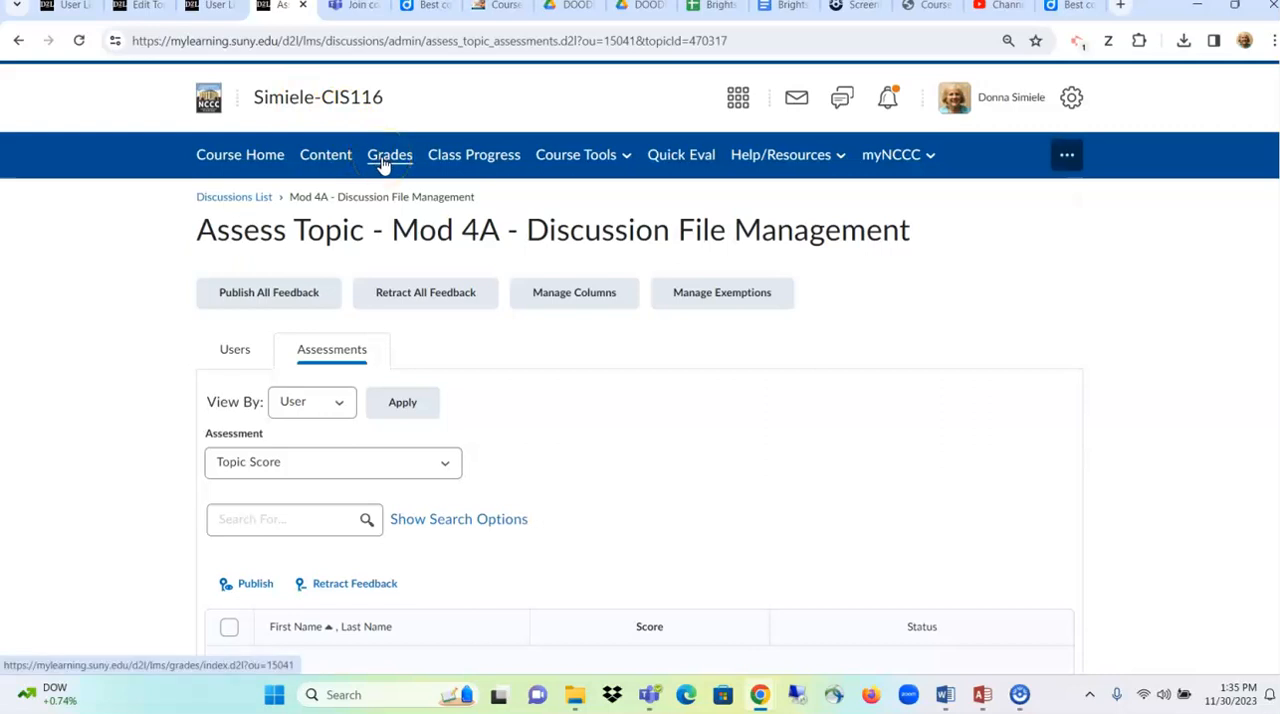
pyautogui.click(381, 165)
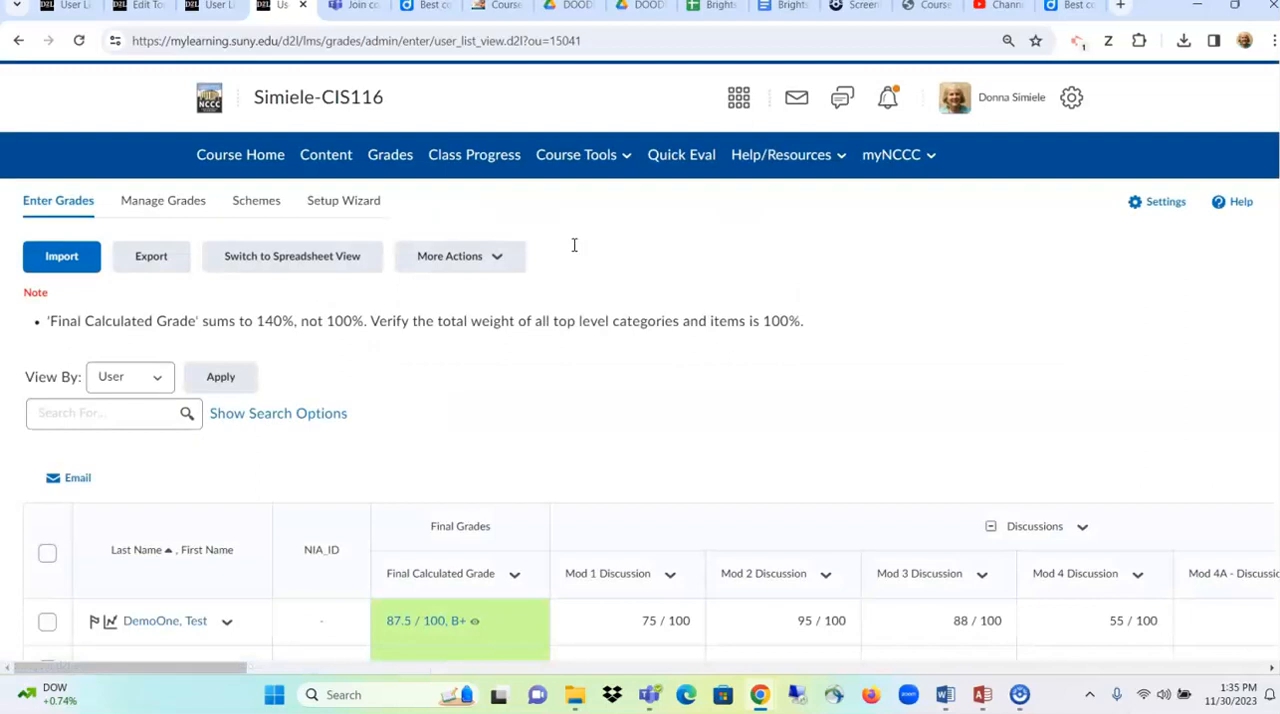
pyautogui.scroll(-3, 643, 350)
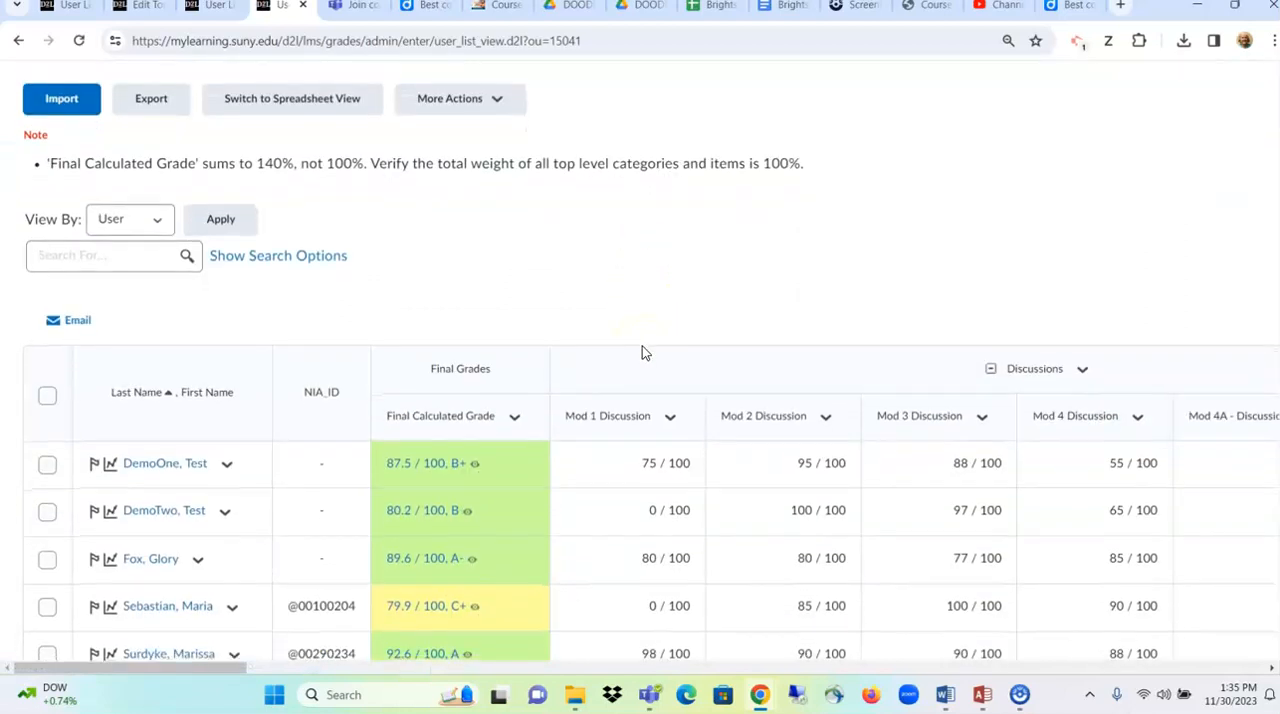
pyautogui.scroll(-2, 642, 346)
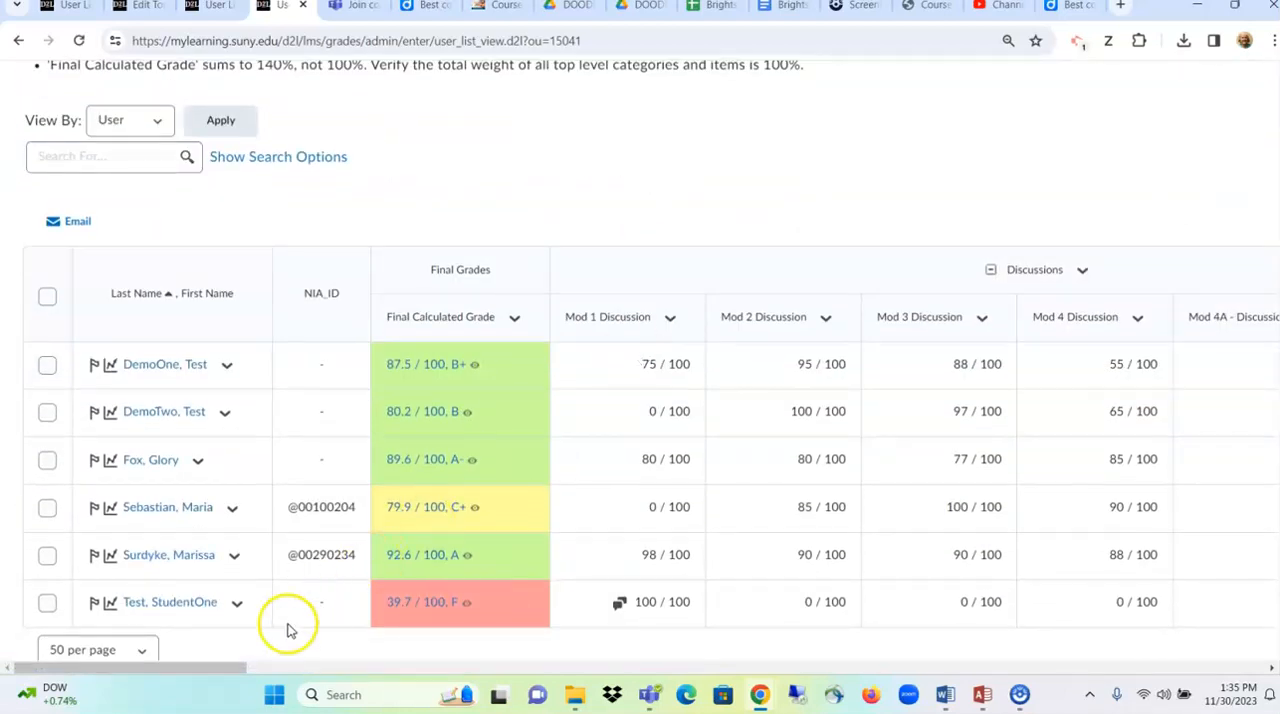
pyautogui.moveTo(231, 667); pyautogui.dragTo(343, 686)
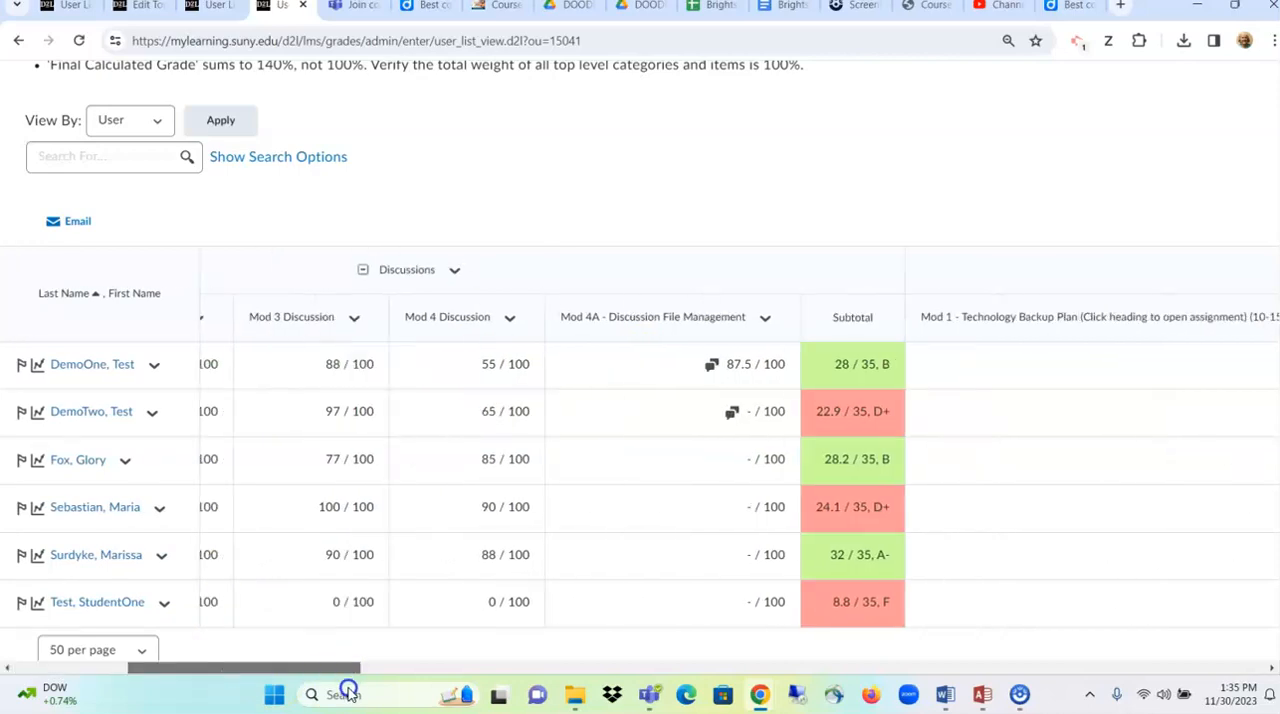
pyautogui.click(730, 414)
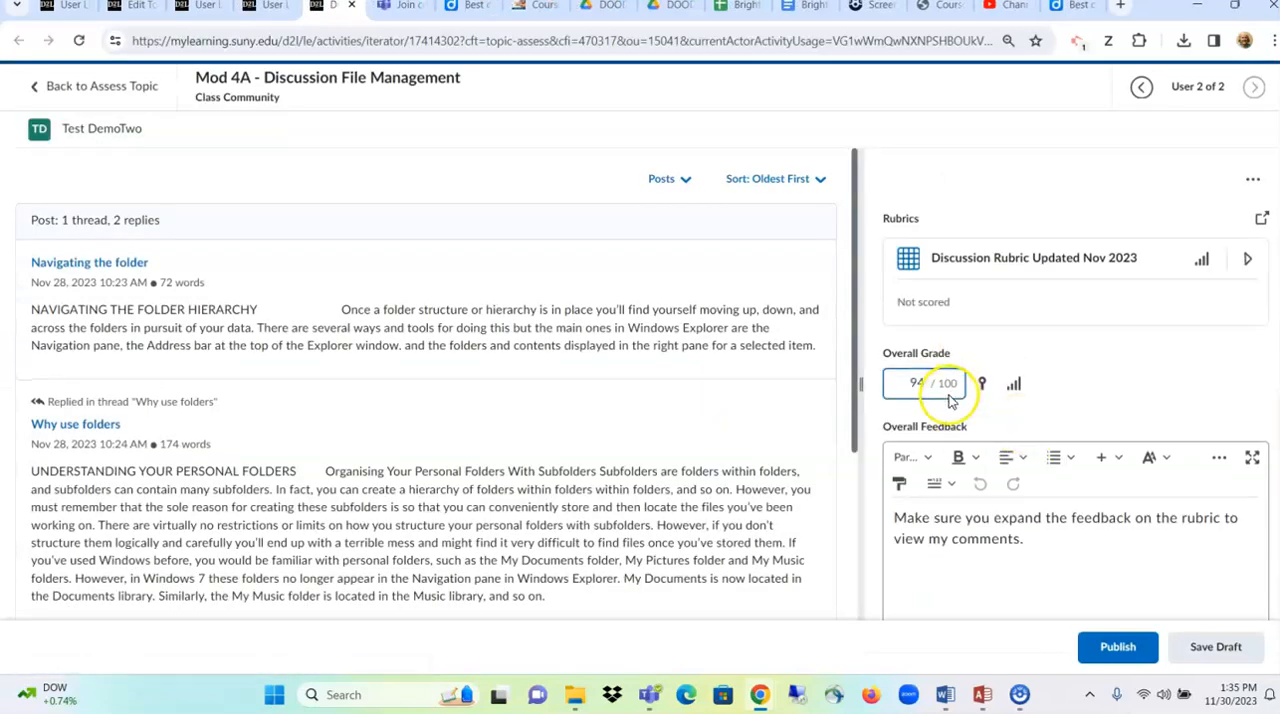
# - Expand the second test student's discussion rubric and score First Post as Excels for addressing the question and Fair for mechanics
pyautogui.moveTo(925, 383)
pyautogui.mouseDown()
pyautogui.moveTo(887, 377)
pyautogui.moveTo(918, 383)
pyautogui.mouseUp()
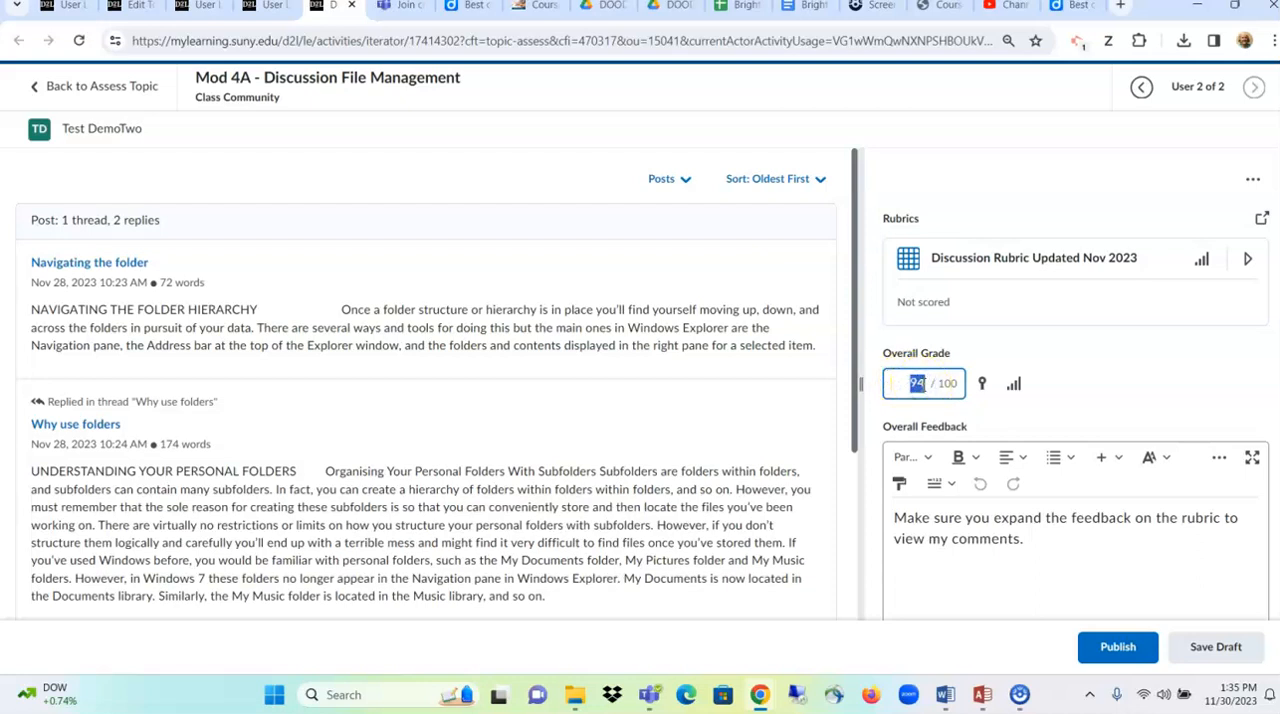
pyautogui.click(997, 256)
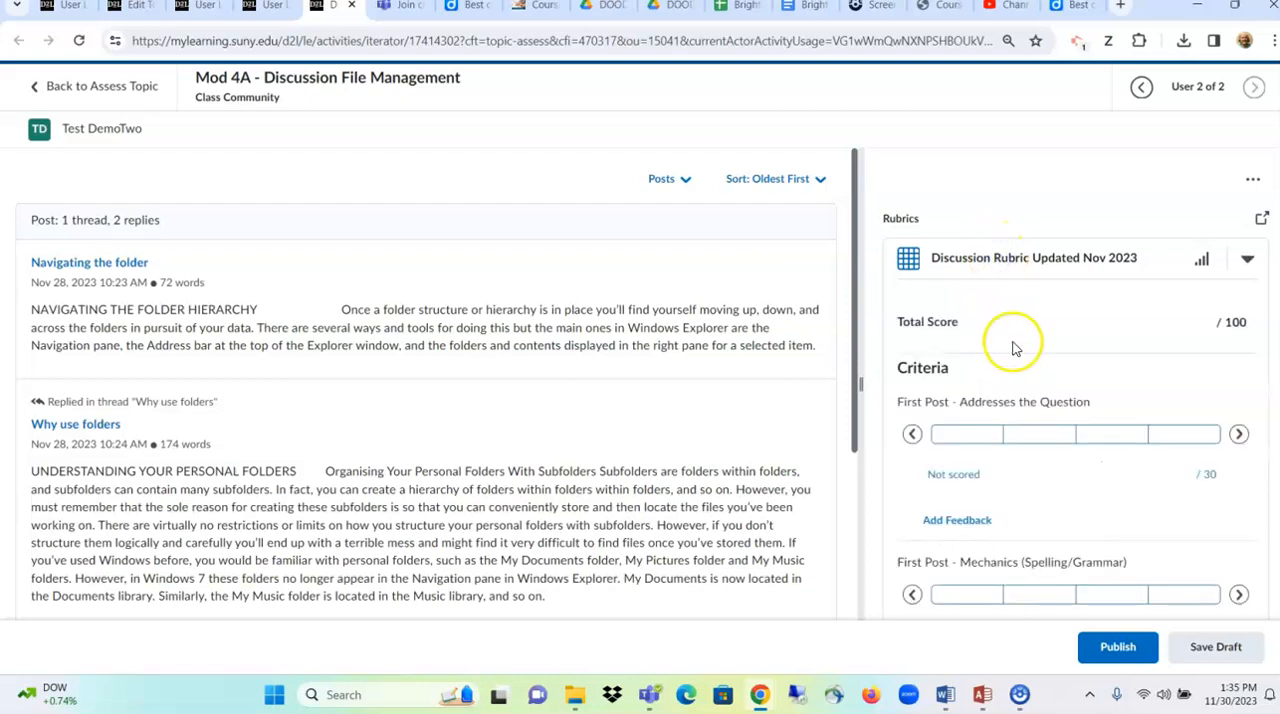
pyautogui.click(998, 435)
pyautogui.scroll(-2, 997, 440)
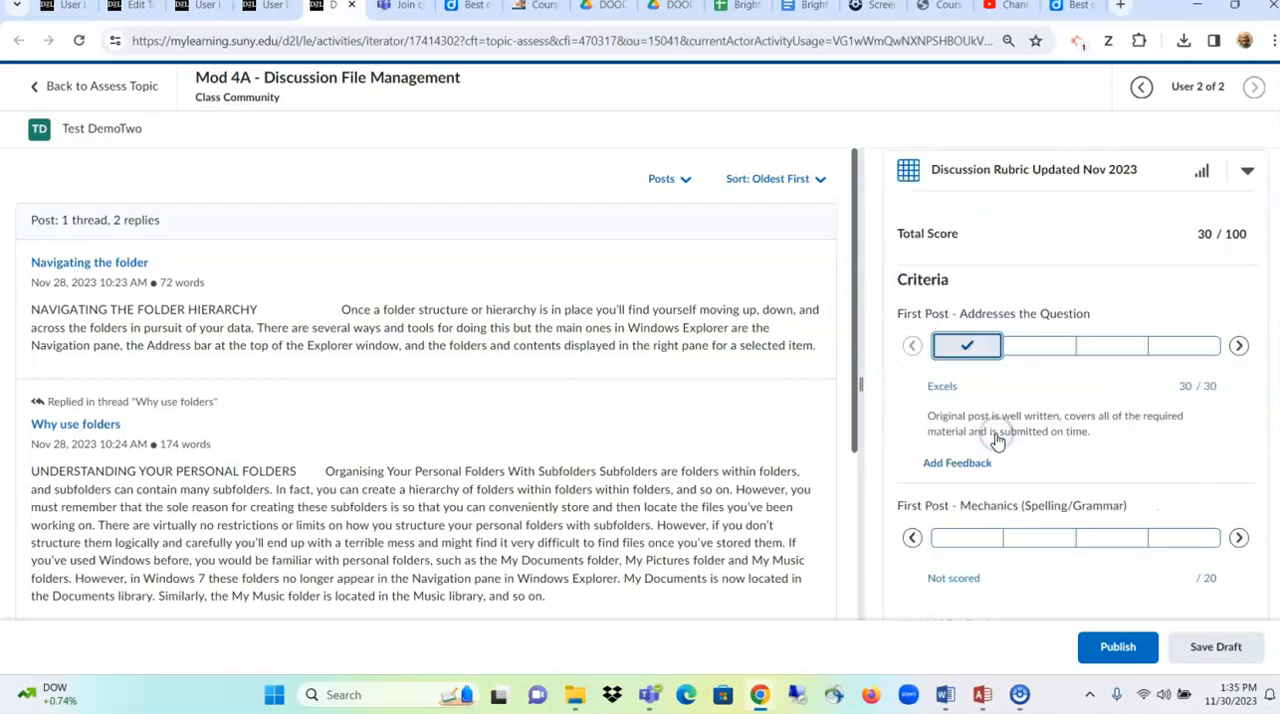
pyautogui.click(1023, 452)
pyautogui.scroll(-2, 1023, 456)
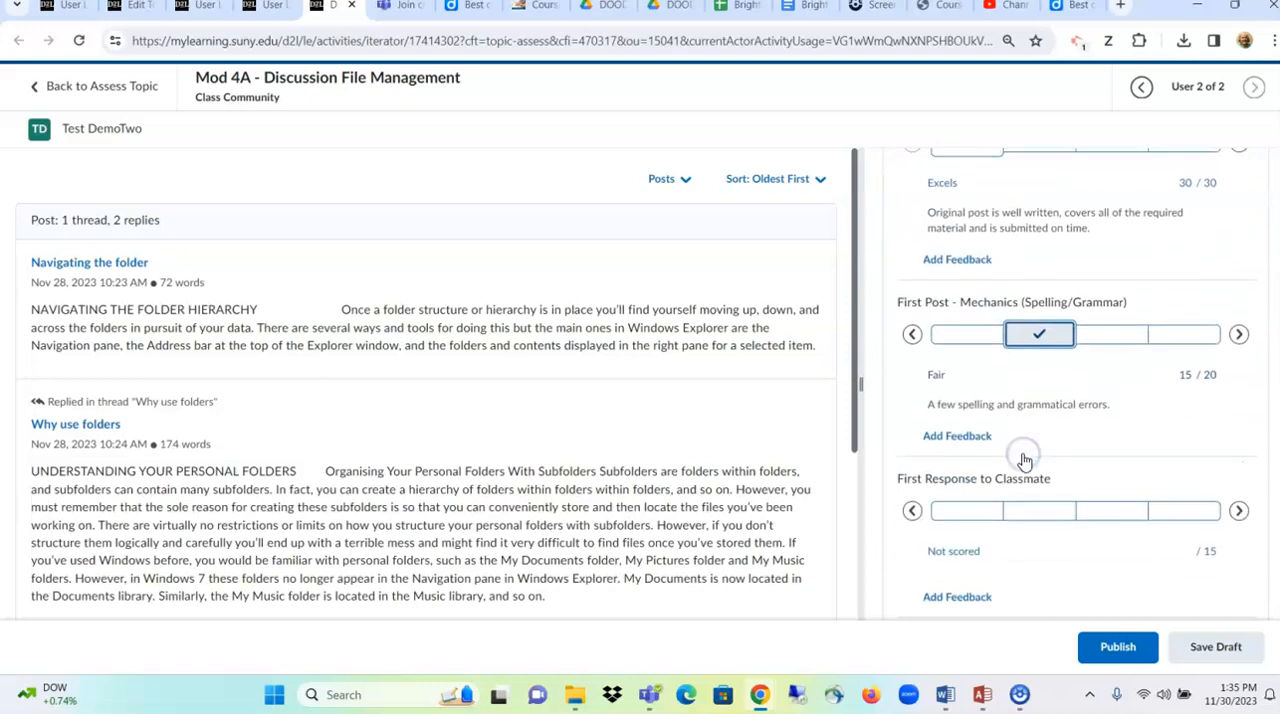
# - Rate the second test student's First Response to Classmate criterion as Excels and its mechanics criterion as Fair
pyautogui.click(983, 495)
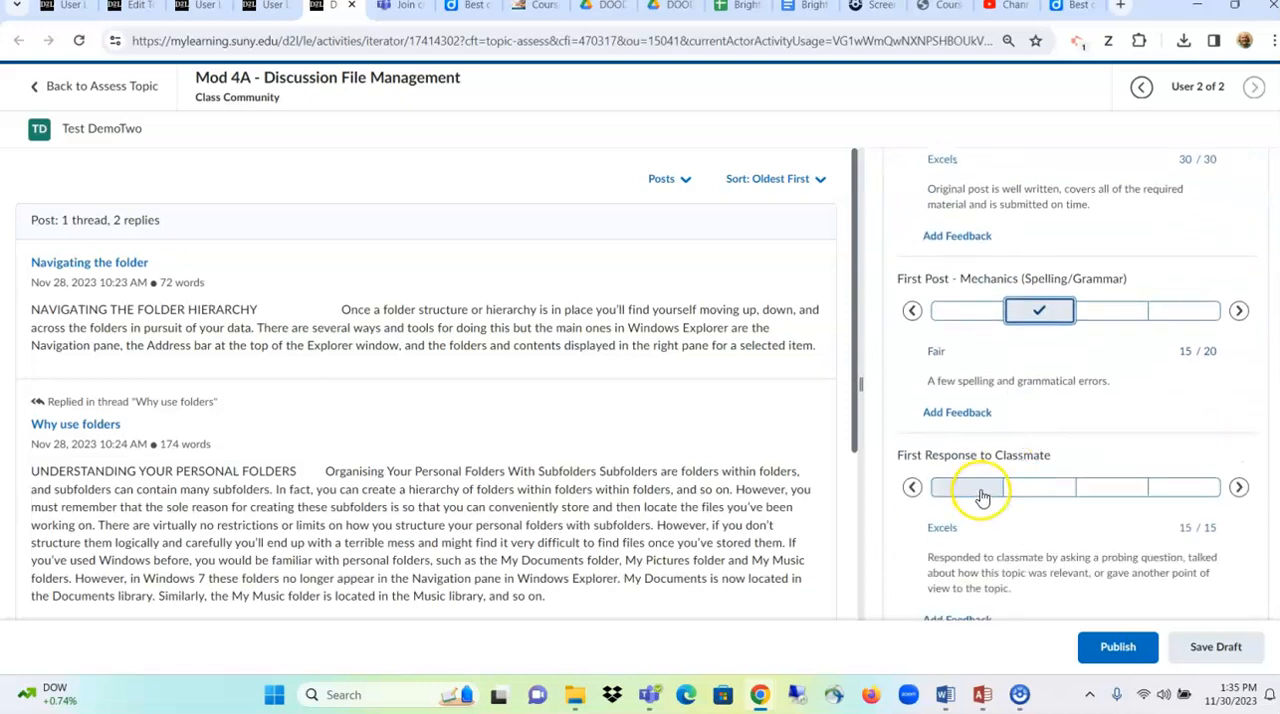
pyautogui.click(982, 497)
pyautogui.click(966, 421)
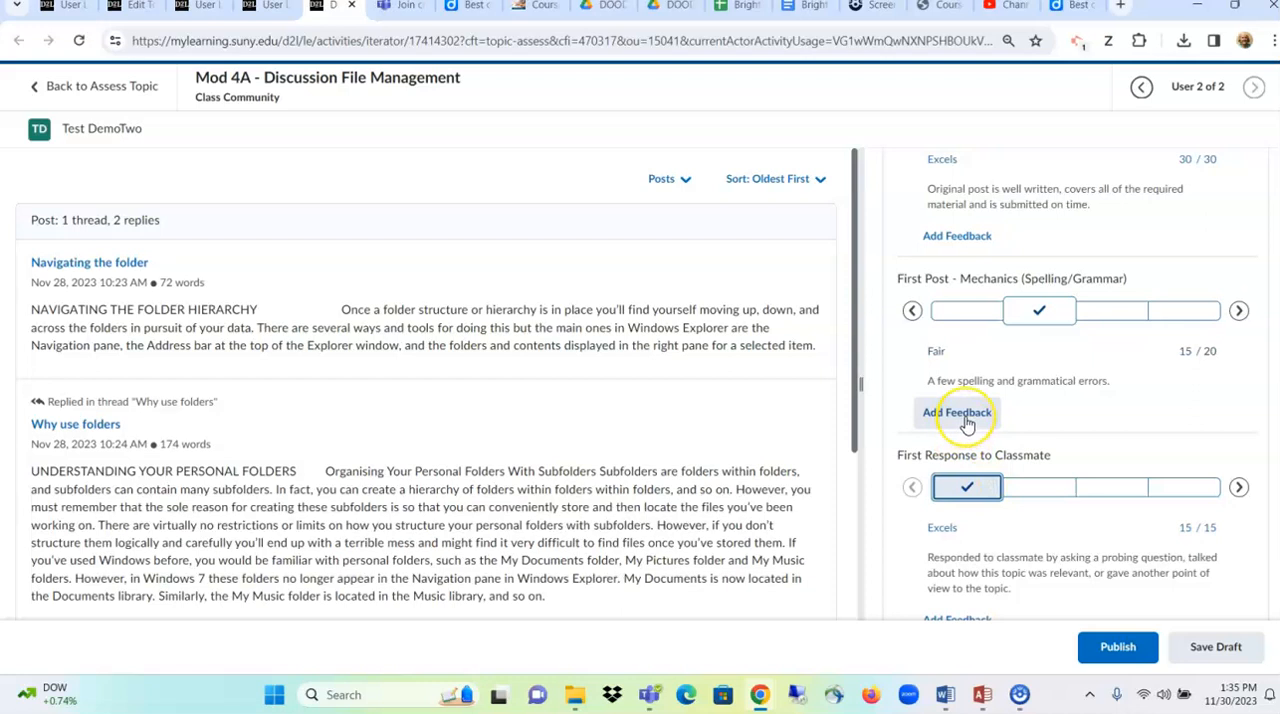
pyautogui.scroll(-2, 1060, 455)
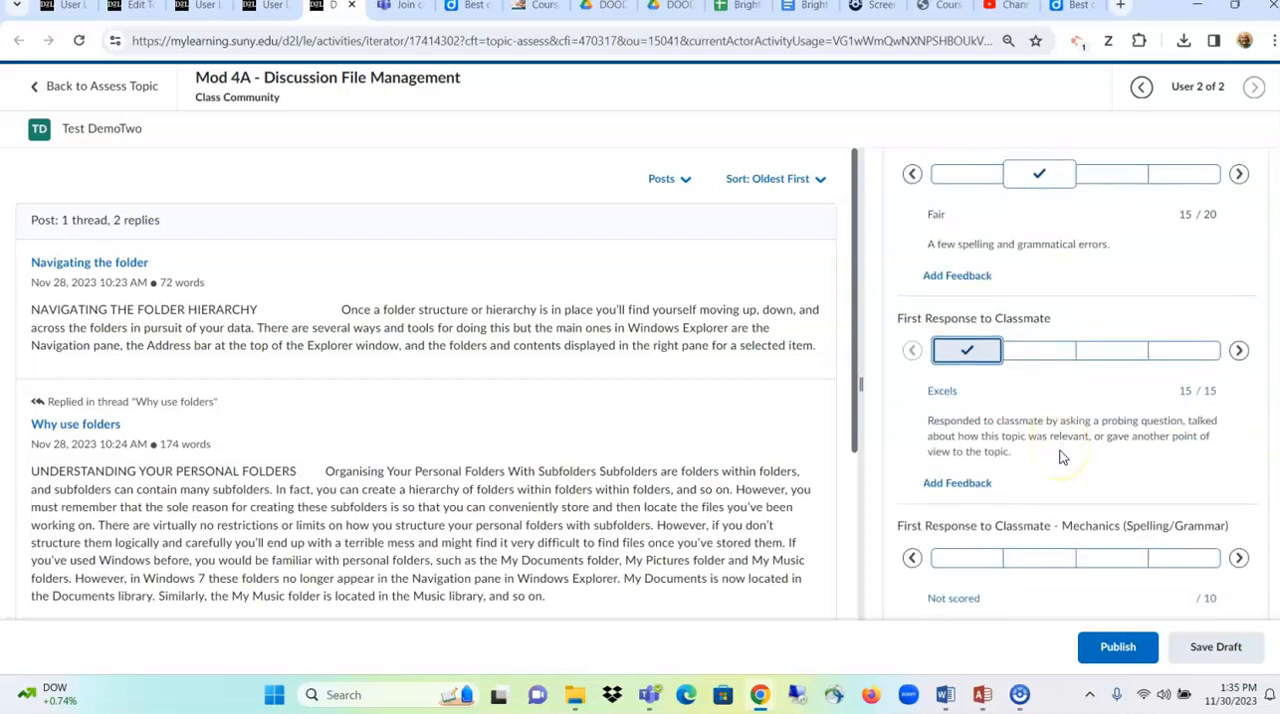
pyautogui.click(1033, 560)
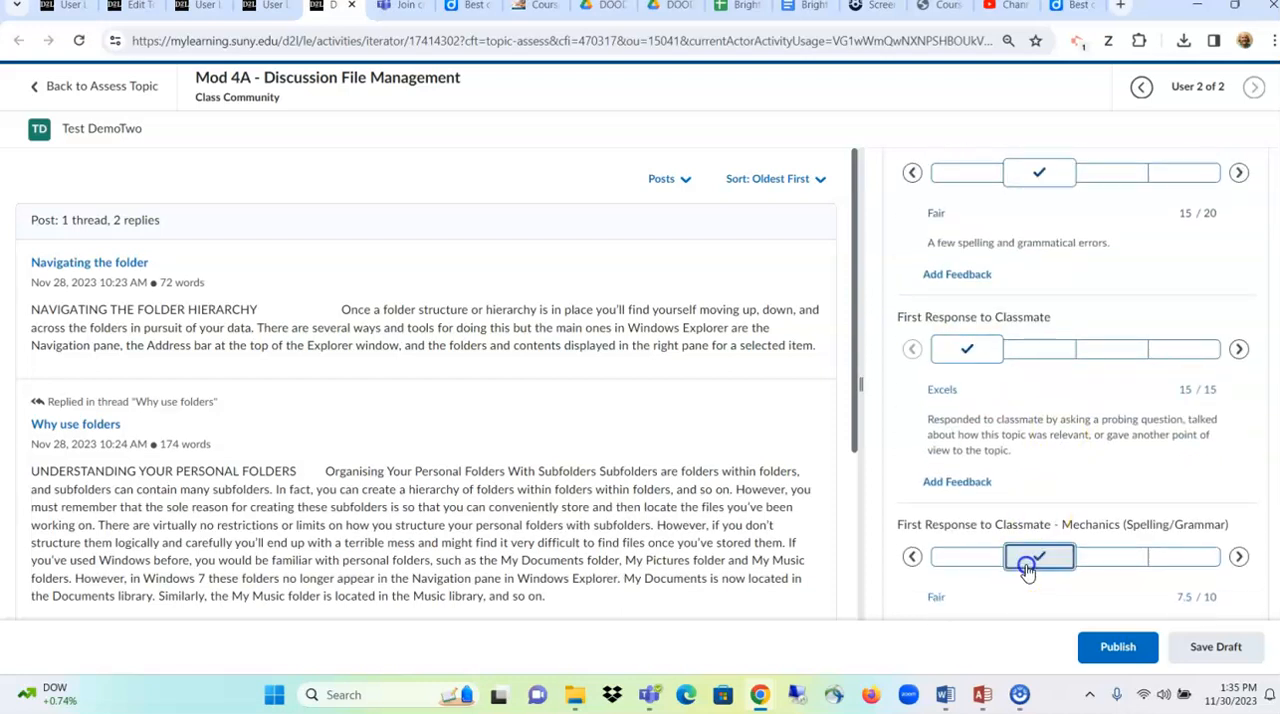
# - Rate the second test student's Second Response to Classmate criterion as Excels and its mechanics criterion as Fair
pyautogui.scroll(-4, 1030, 570)
pyautogui.click(990, 450)
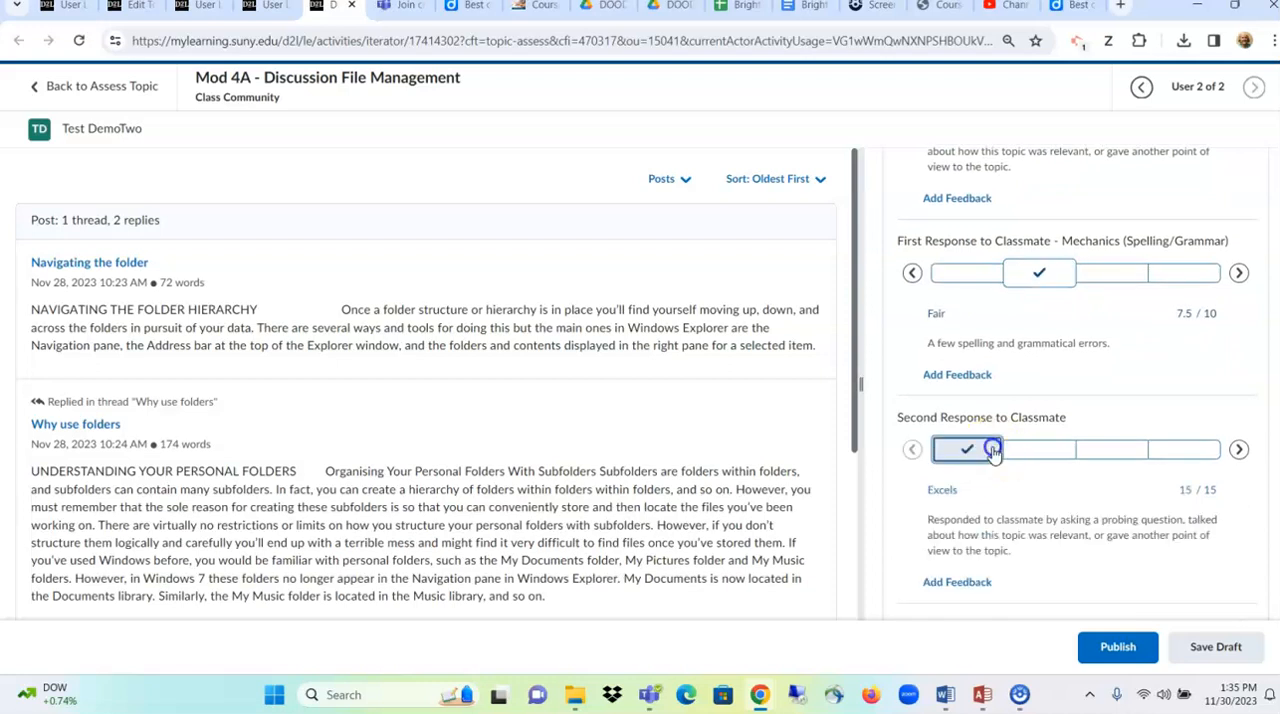
pyautogui.scroll(-2, 1080, 531)
pyautogui.click(1045, 542)
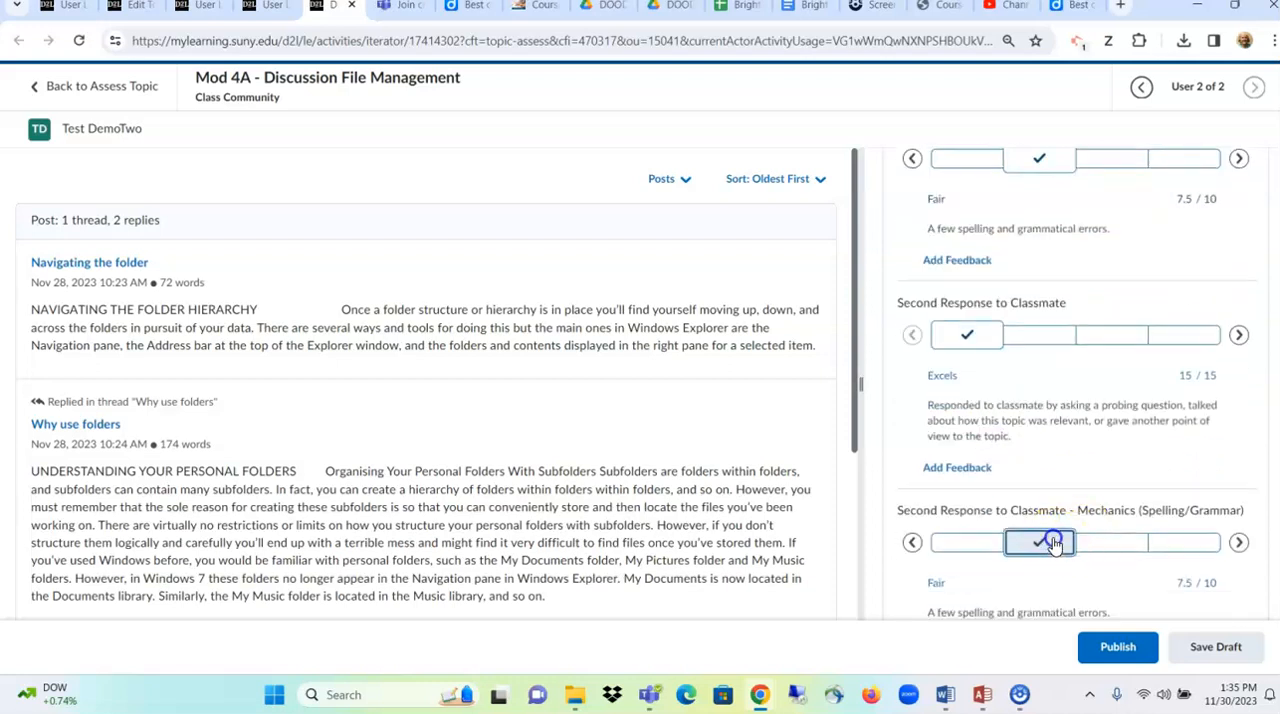
# - Add the feedback "You should download the Grammarly App to use." to the First Post mechanics criterion
pyautogui.scroll(-3, 1052, 544)
pyautogui.scroll(9, 1053, 544)
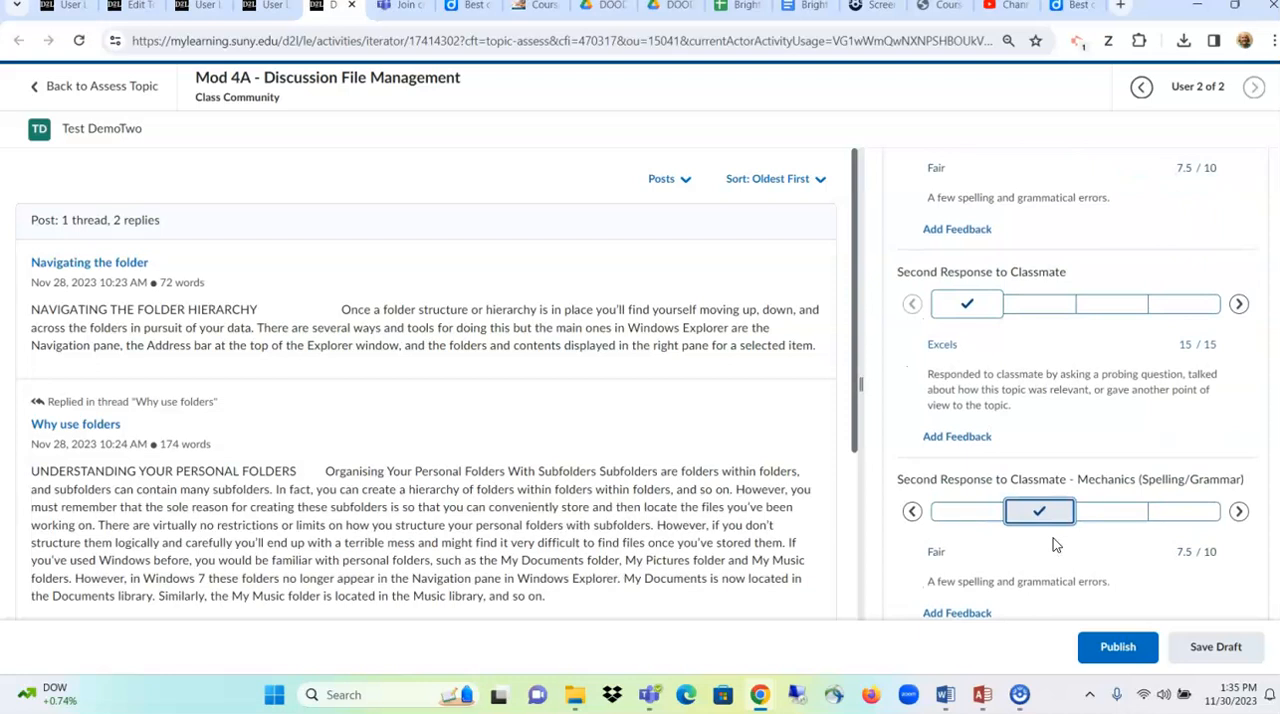
pyautogui.scroll(3, 1053, 538)
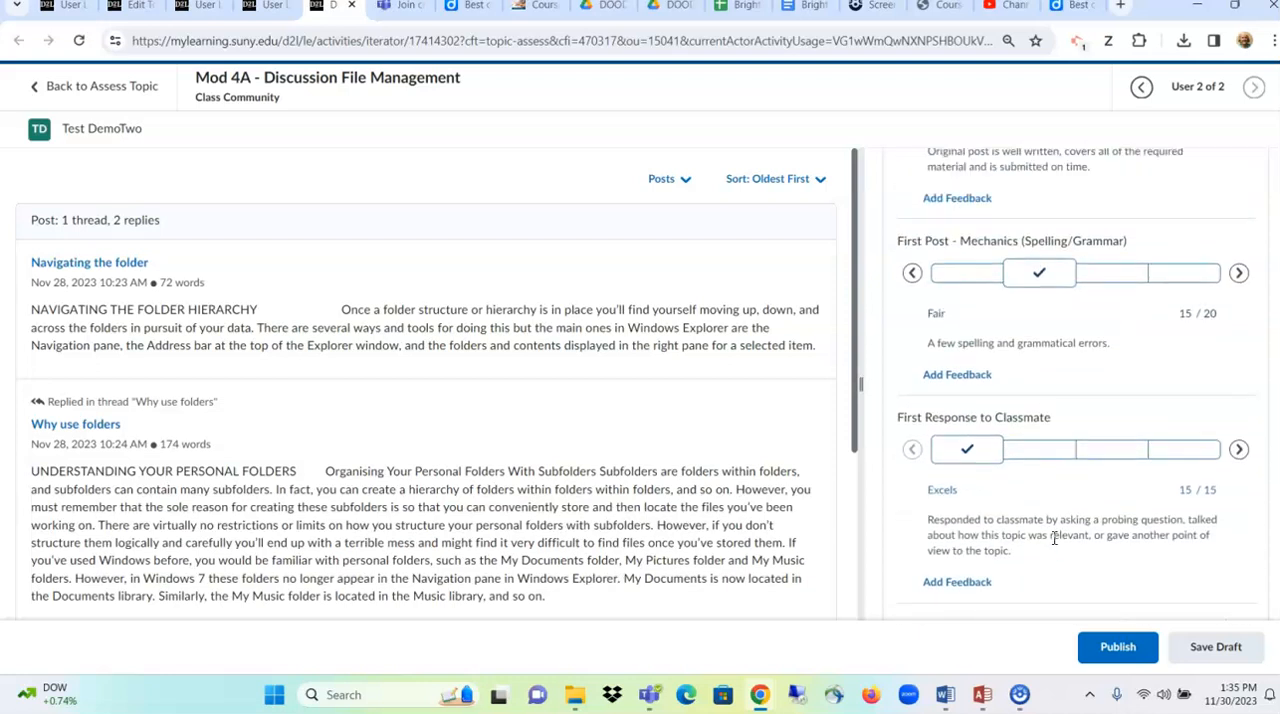
pyautogui.click(958, 375)
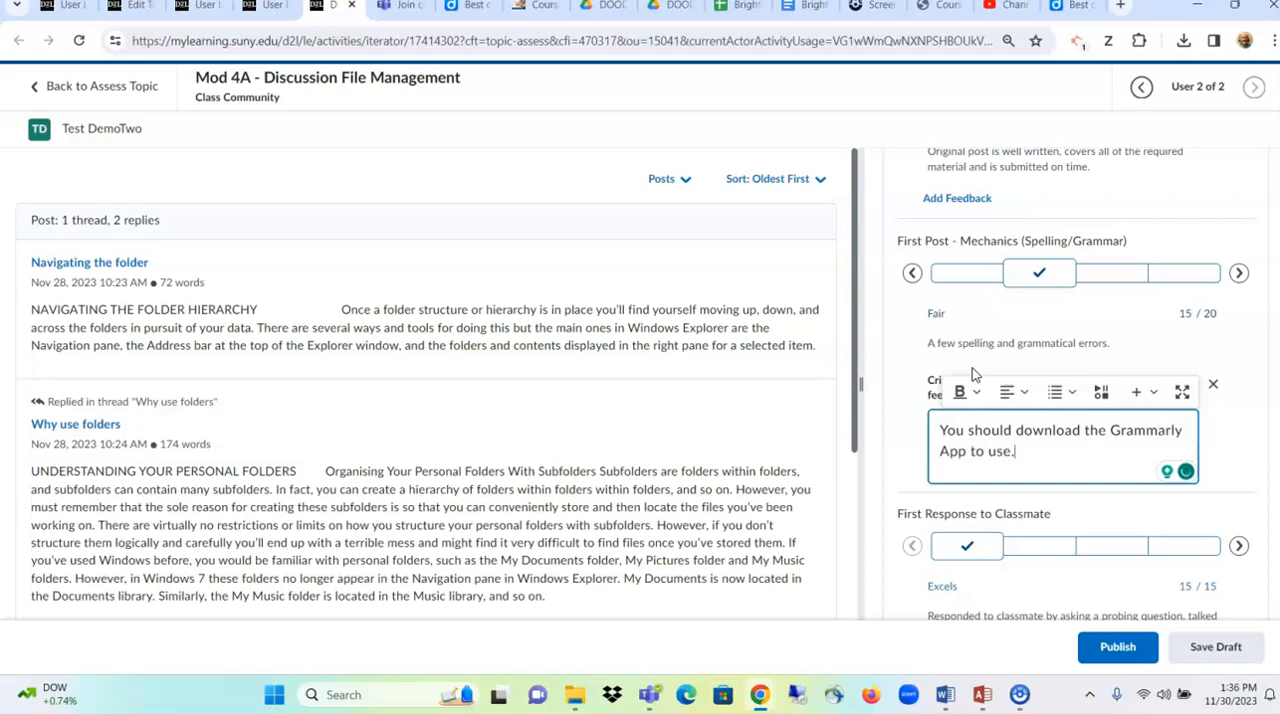
# - Check the second test student's rubric ratings and overall feedback for the Mod 4A discussion, and publish the evaluation
pyautogui.scroll(-5, 1070, 434)
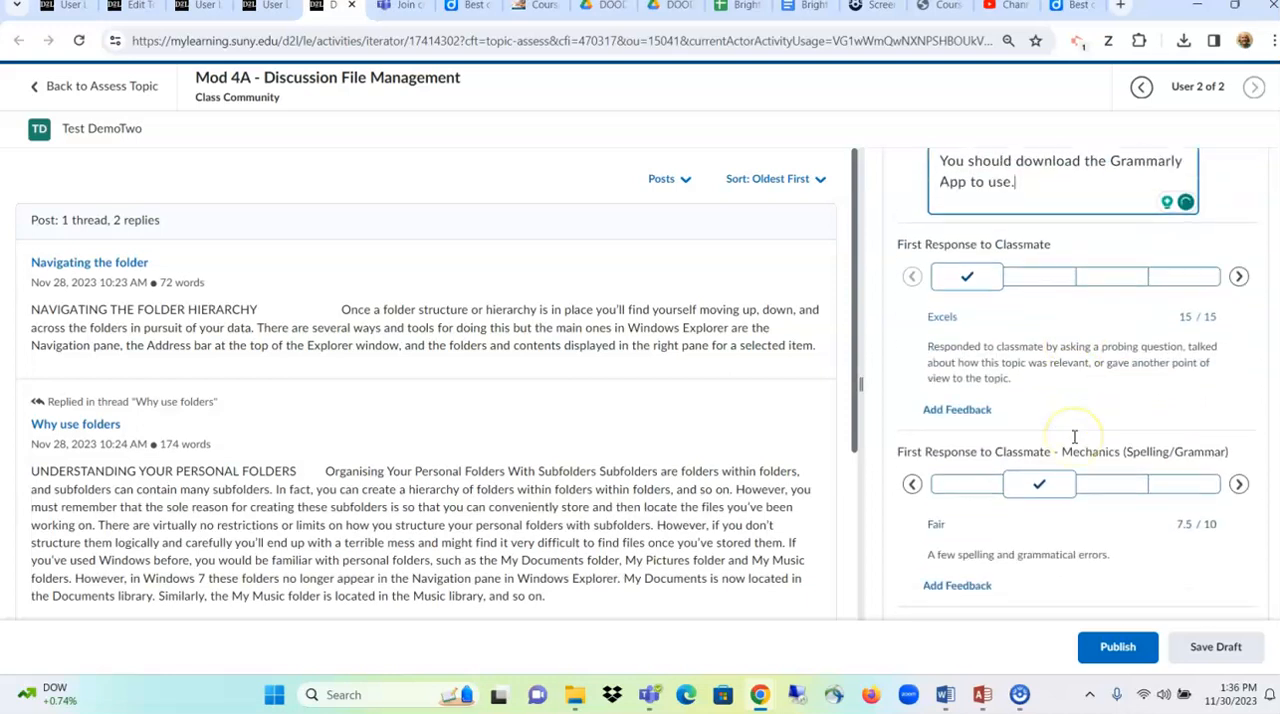
pyautogui.scroll(-5, 1073, 436)
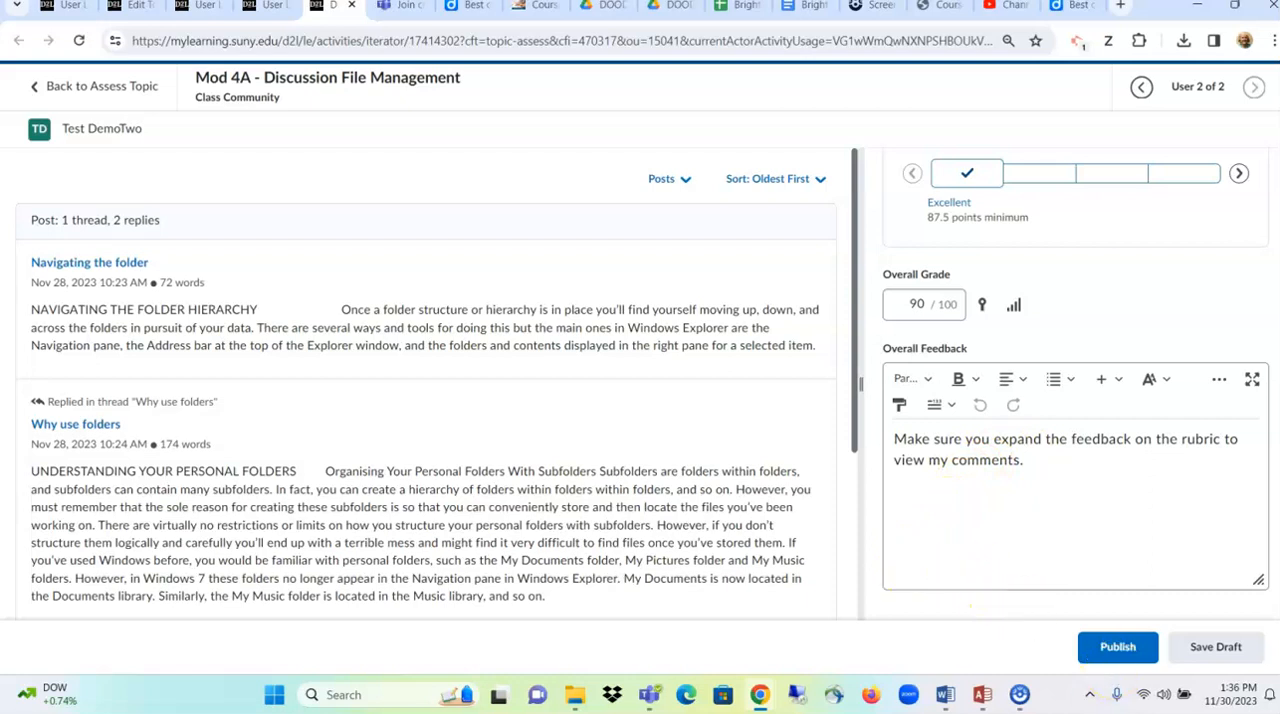
pyautogui.scroll(5, 1075, 400)
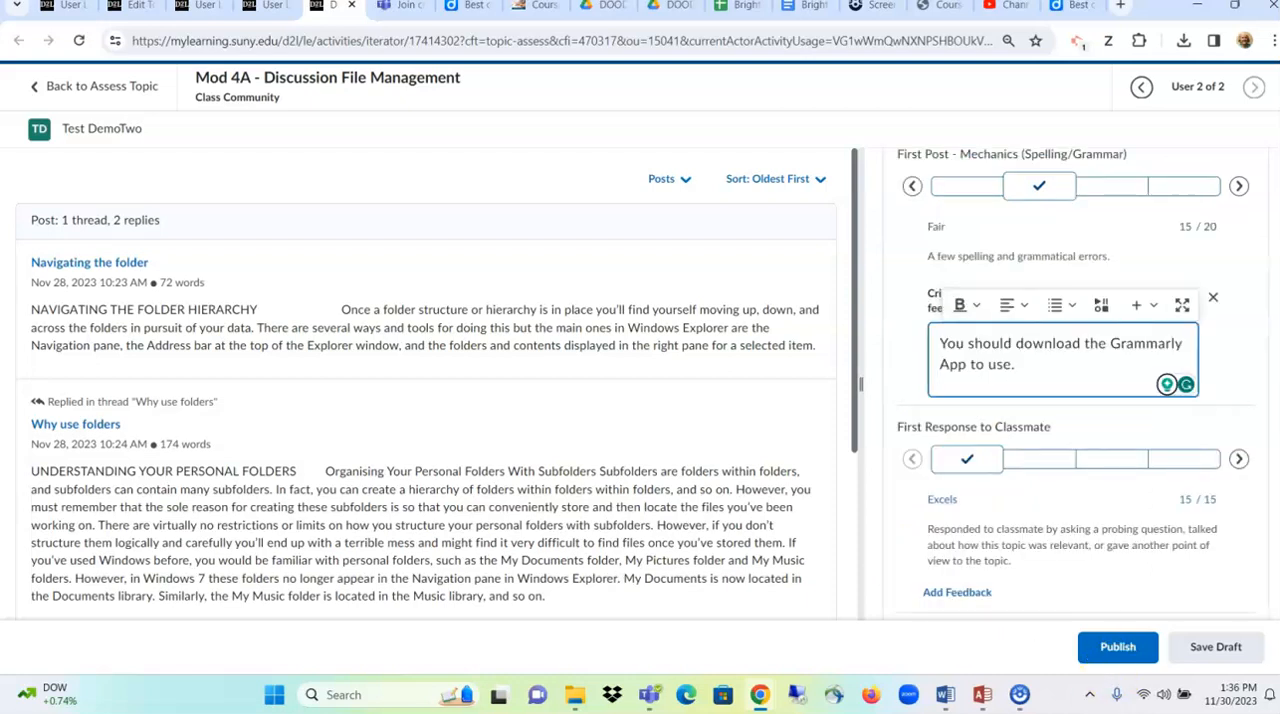
pyautogui.click(1150, 499)
pyautogui.press('Tab')
pyautogui.press('Tab')
pyautogui.press('Tab')
pyautogui.press('Tab')
pyautogui.press('Tab')
pyautogui.press('Tab')
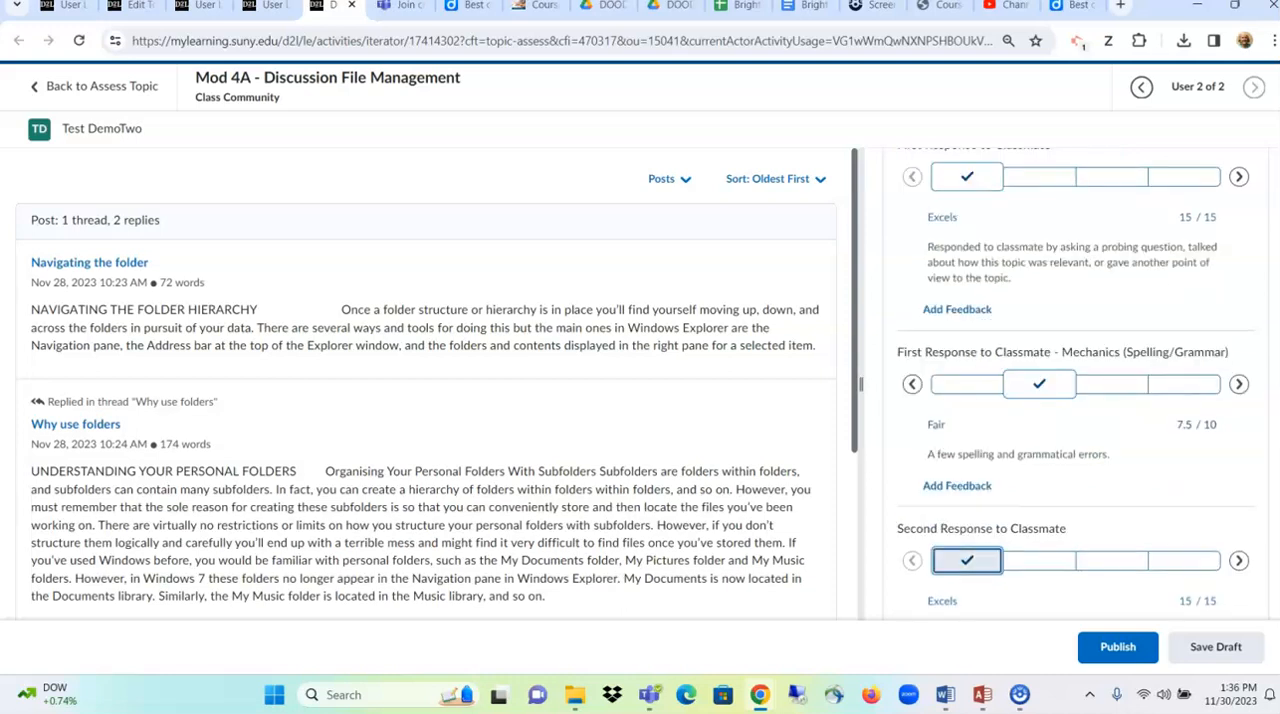
pyautogui.press('Tab')
pyautogui.press('Tab')
pyautogui.press('Tab')
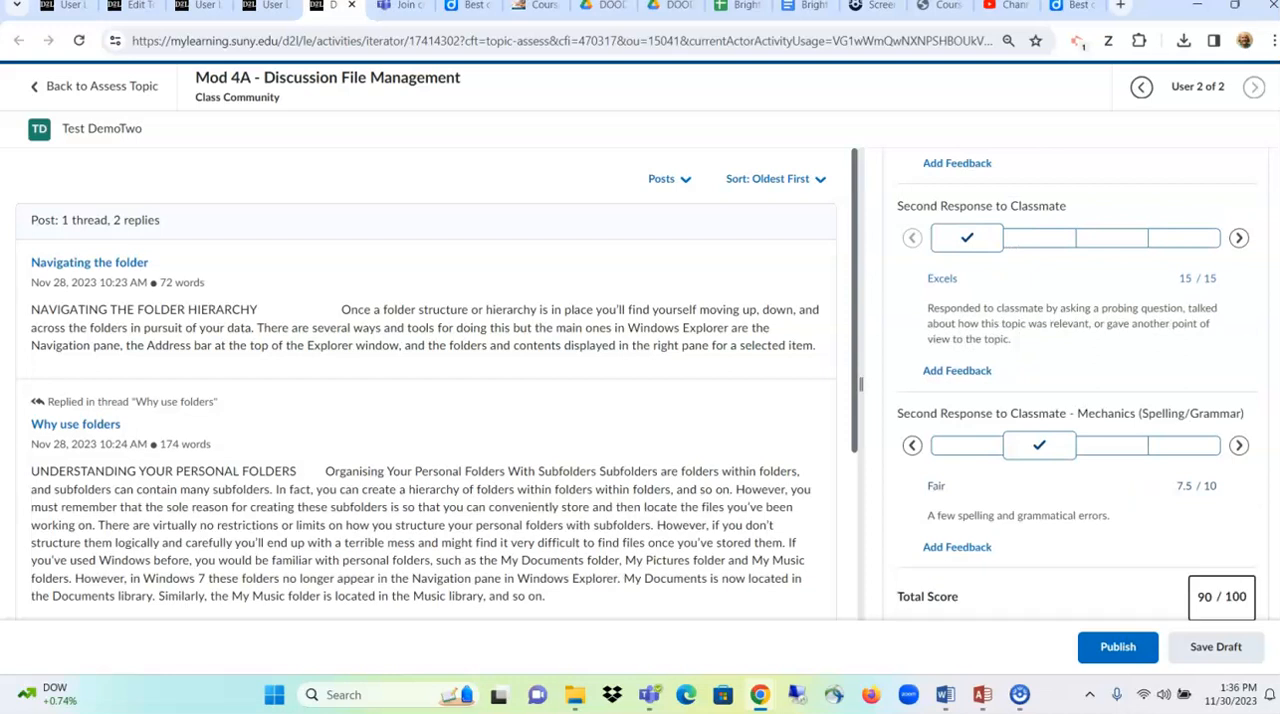
pyautogui.press('Tab')
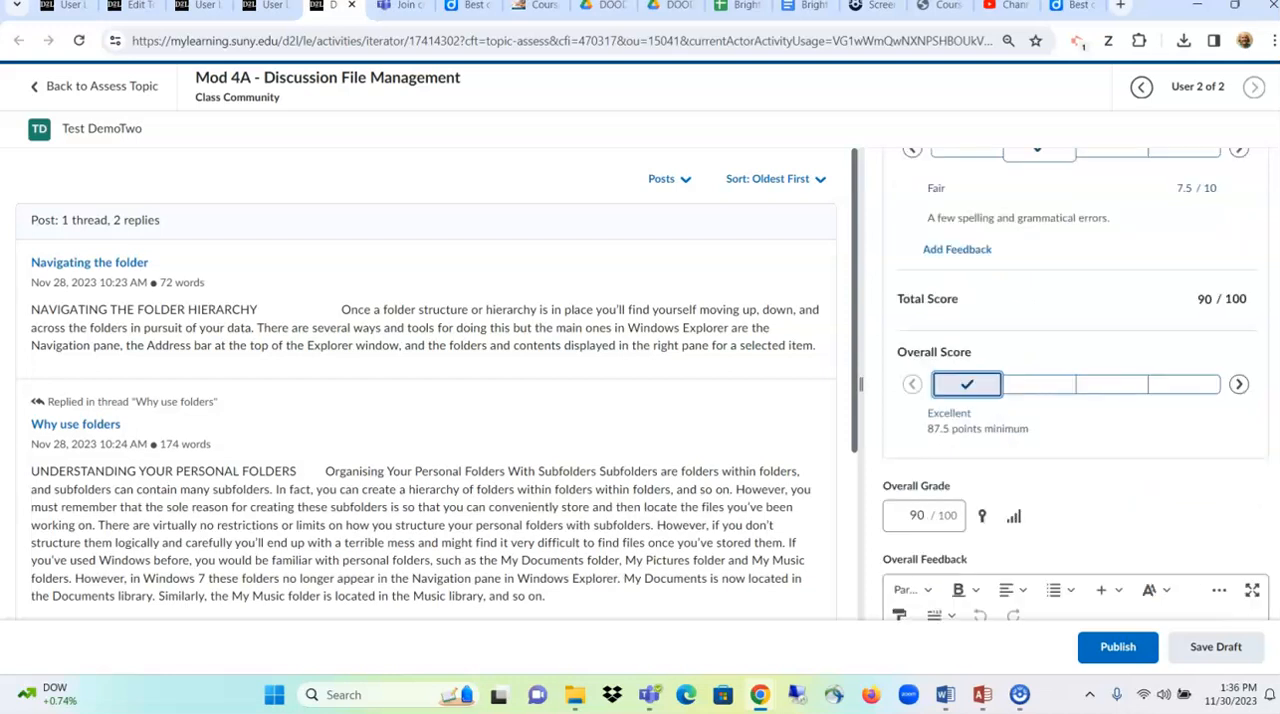
pyautogui.hotkey('alt', 'p')
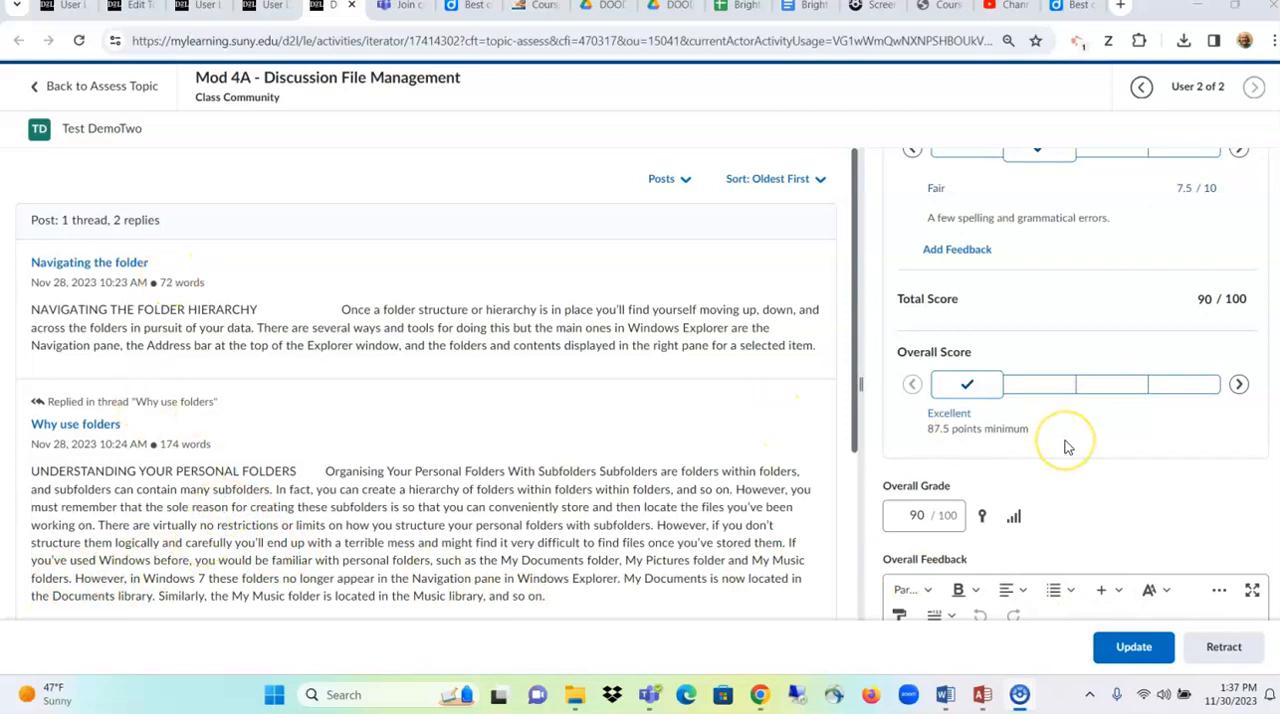
pyautogui.scroll(-1, 1066, 447)
pyautogui.scroll(1, 1066, 447)
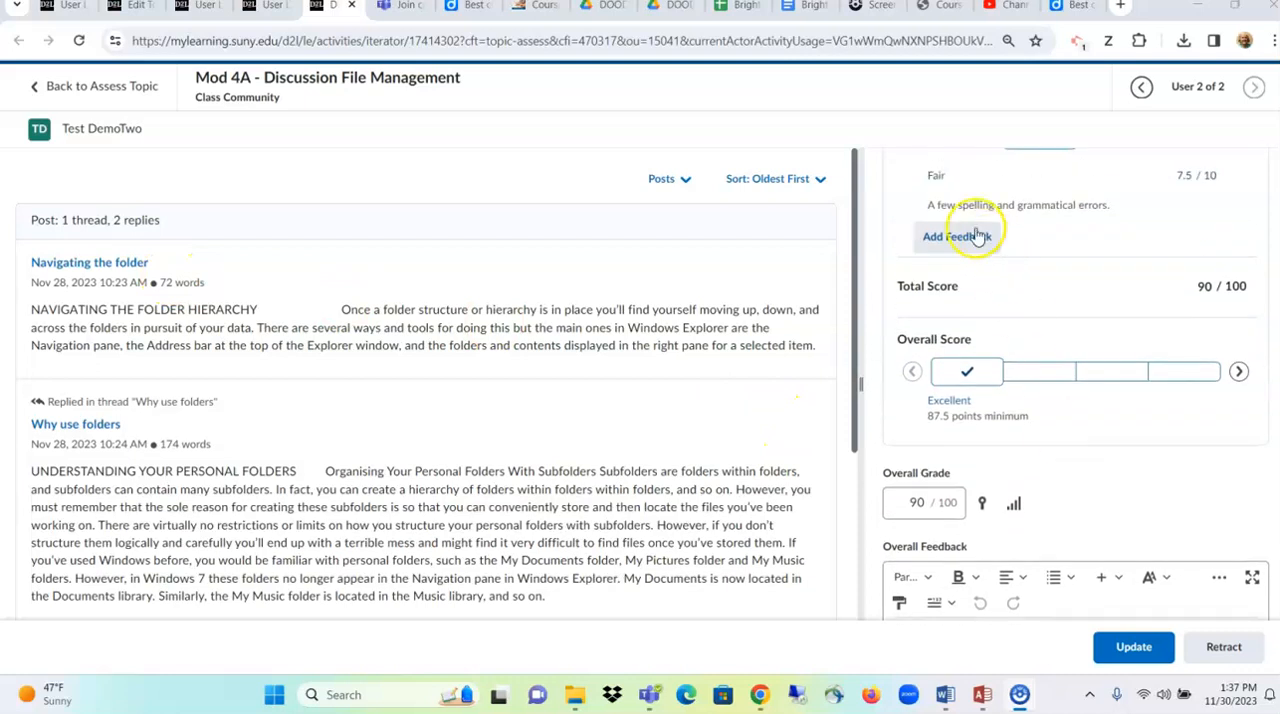
pyautogui.scroll(-1, 1068, 427)
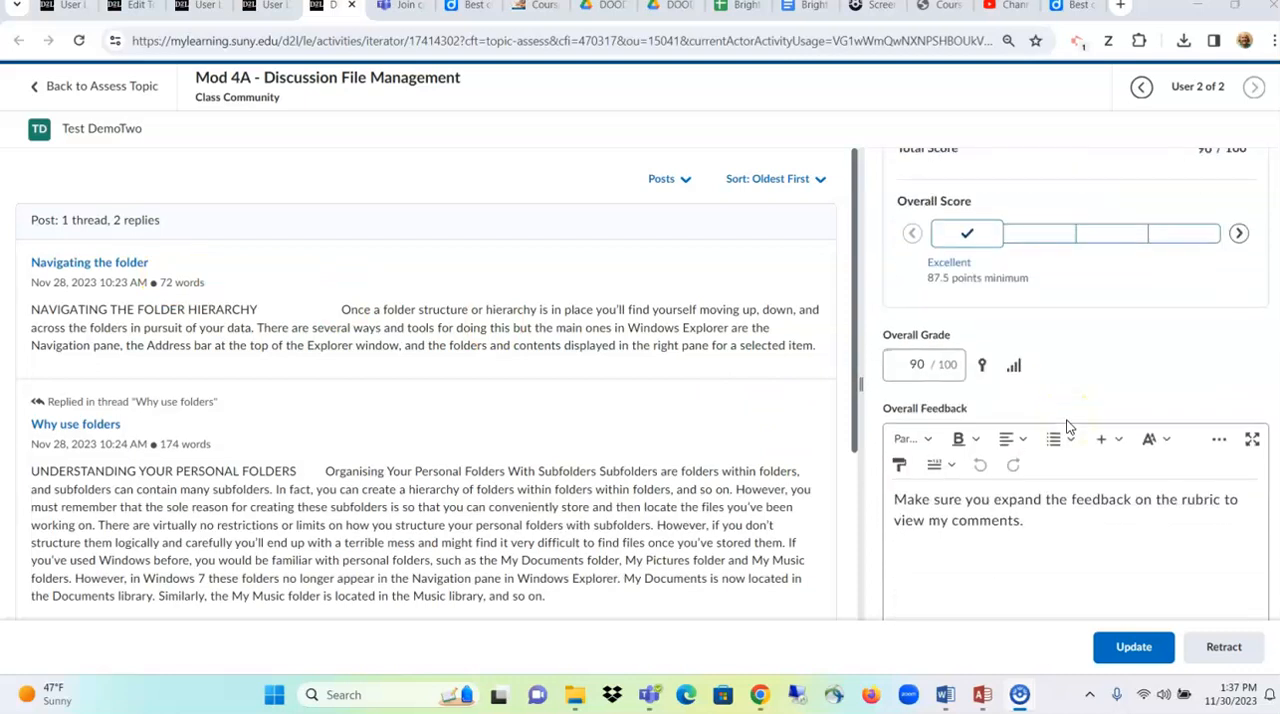
pyautogui.rightClick(1067, 415)
pyautogui.click(1089, 553)
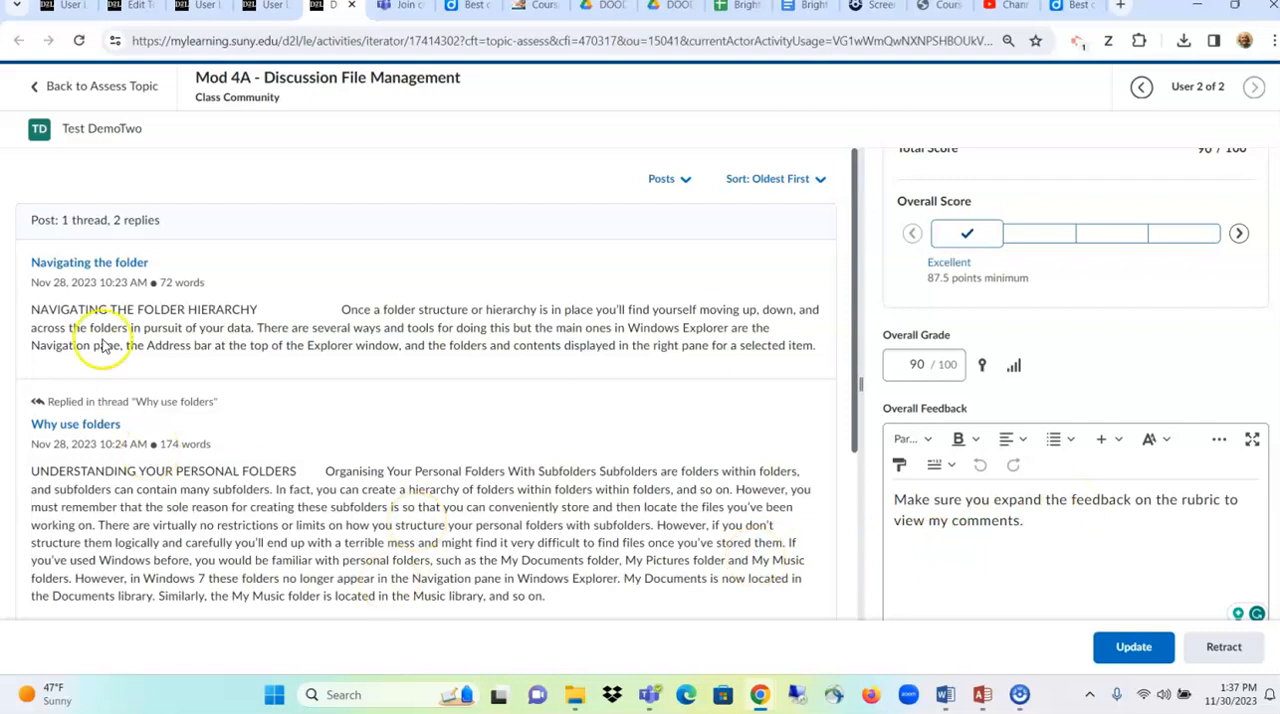
# - Leave the discussion evaluation for the course gradebook and preview the second test student's grades in a maximized window
pyautogui.click(104, 90)
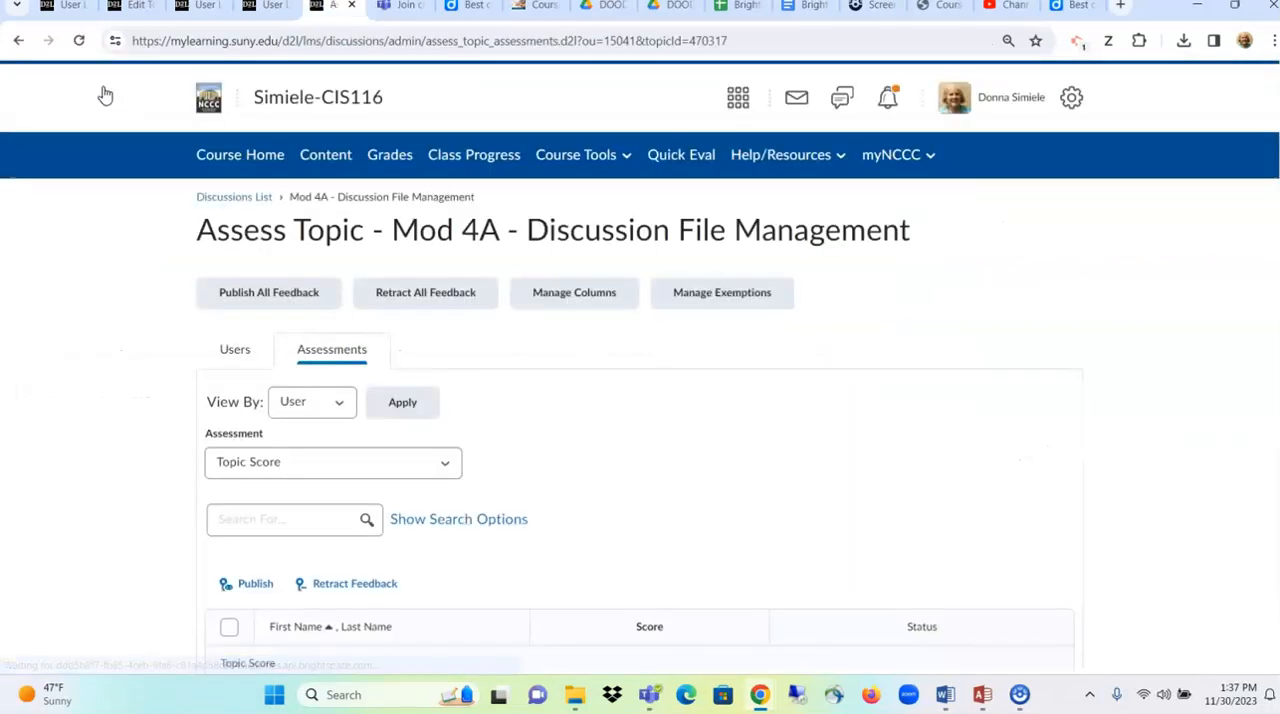
pyautogui.click(400, 161)
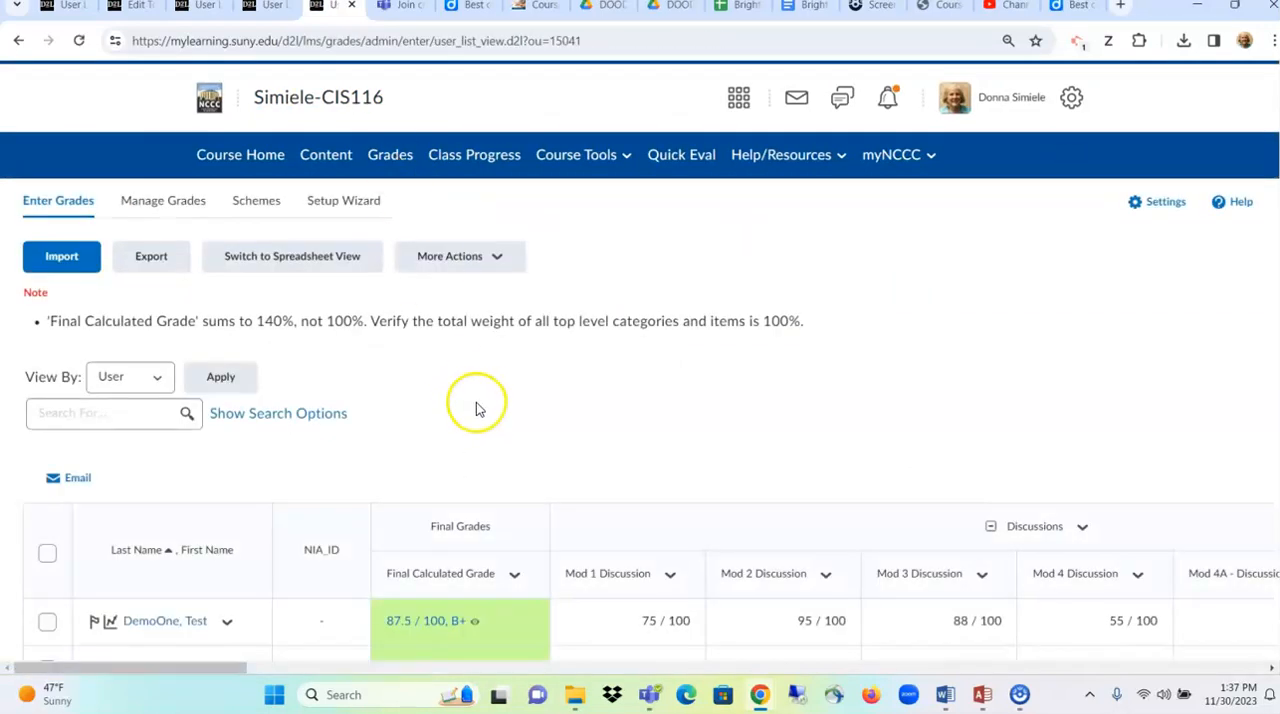
pyautogui.scroll(-2, 477, 406)
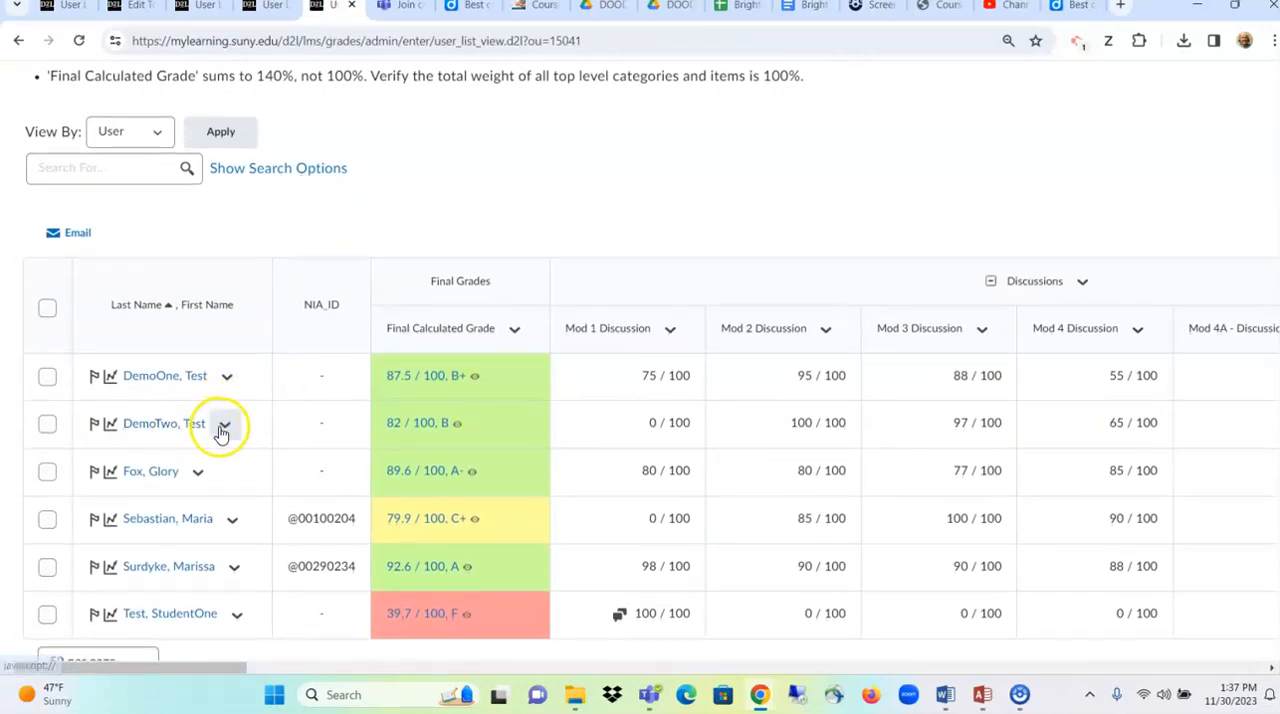
pyautogui.click(223, 430)
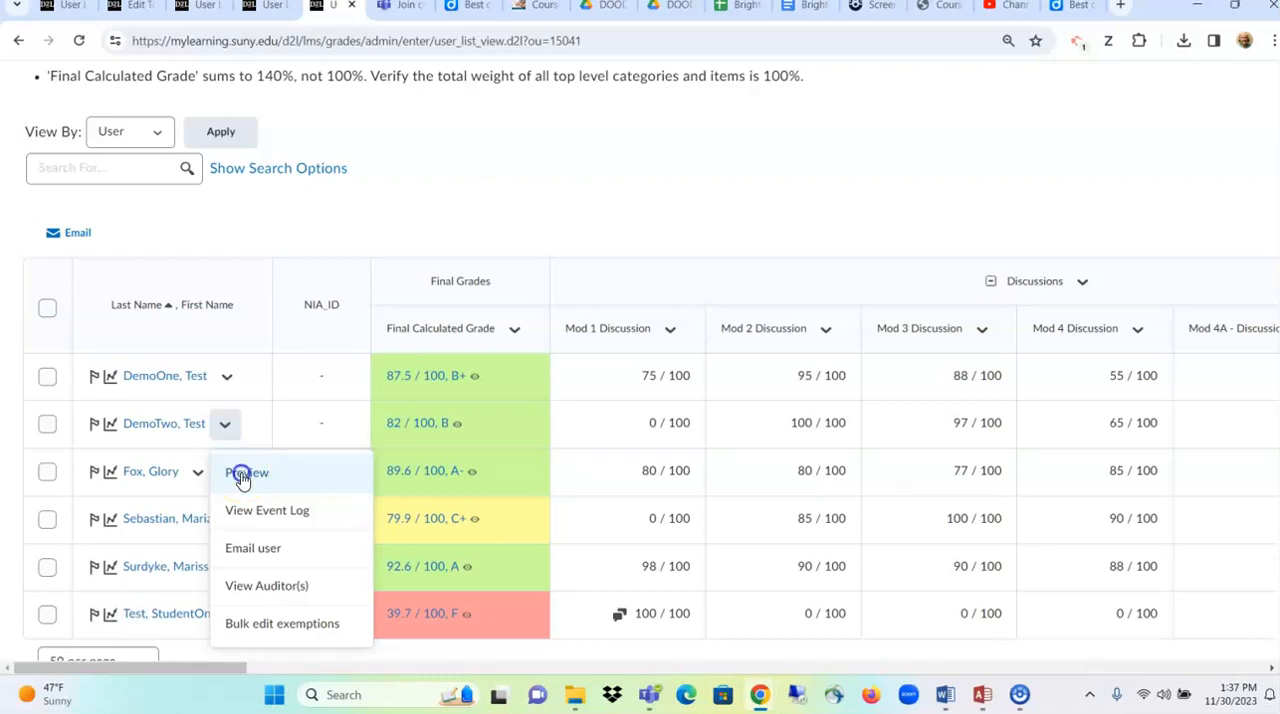
pyautogui.click(243, 476)
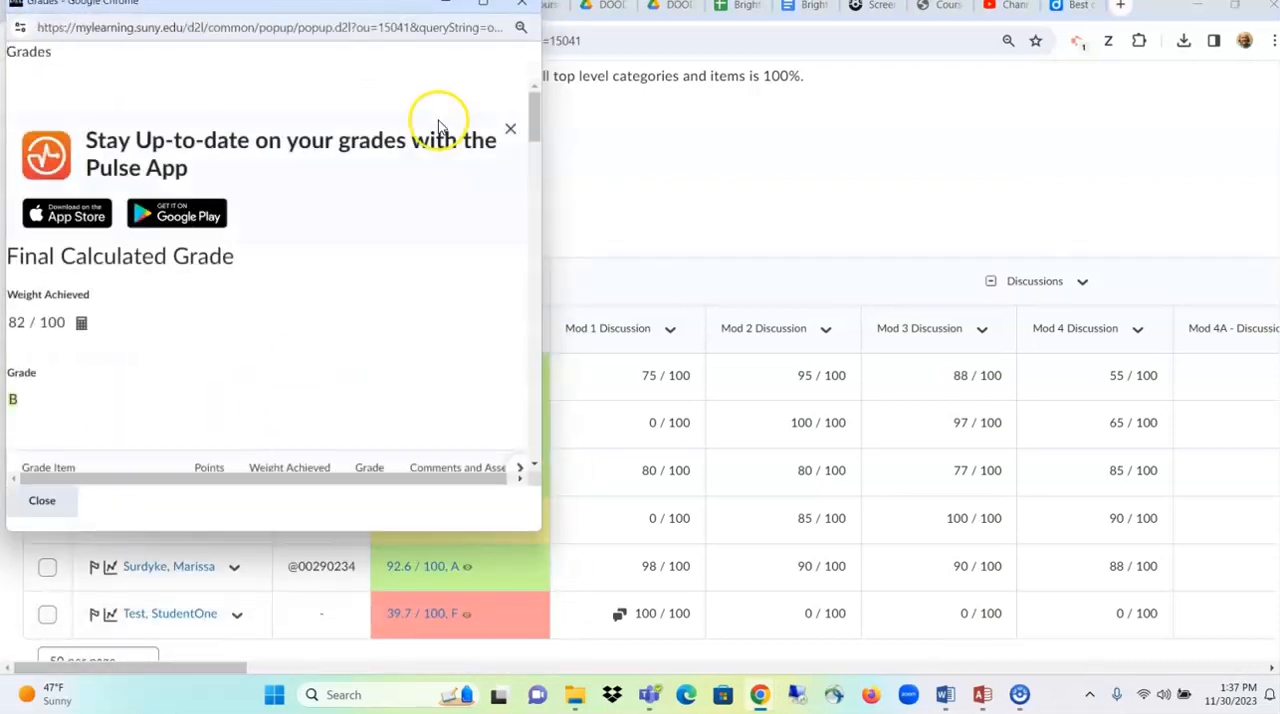
pyautogui.click(484, 7)
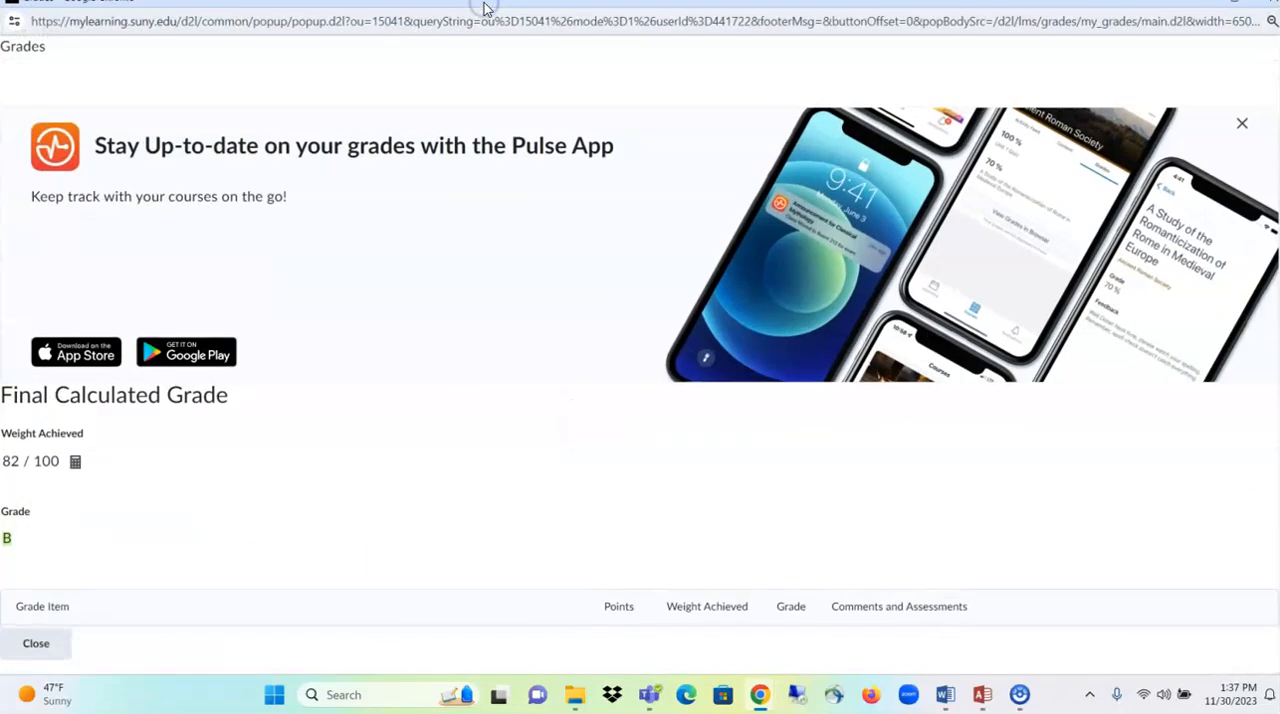
# - Find the Mod 4A - Discussion File Management item in the student's grades preview and highlight its name
pyautogui.scroll(-3, 403, 289)
pyautogui.scroll(-3, 406, 292)
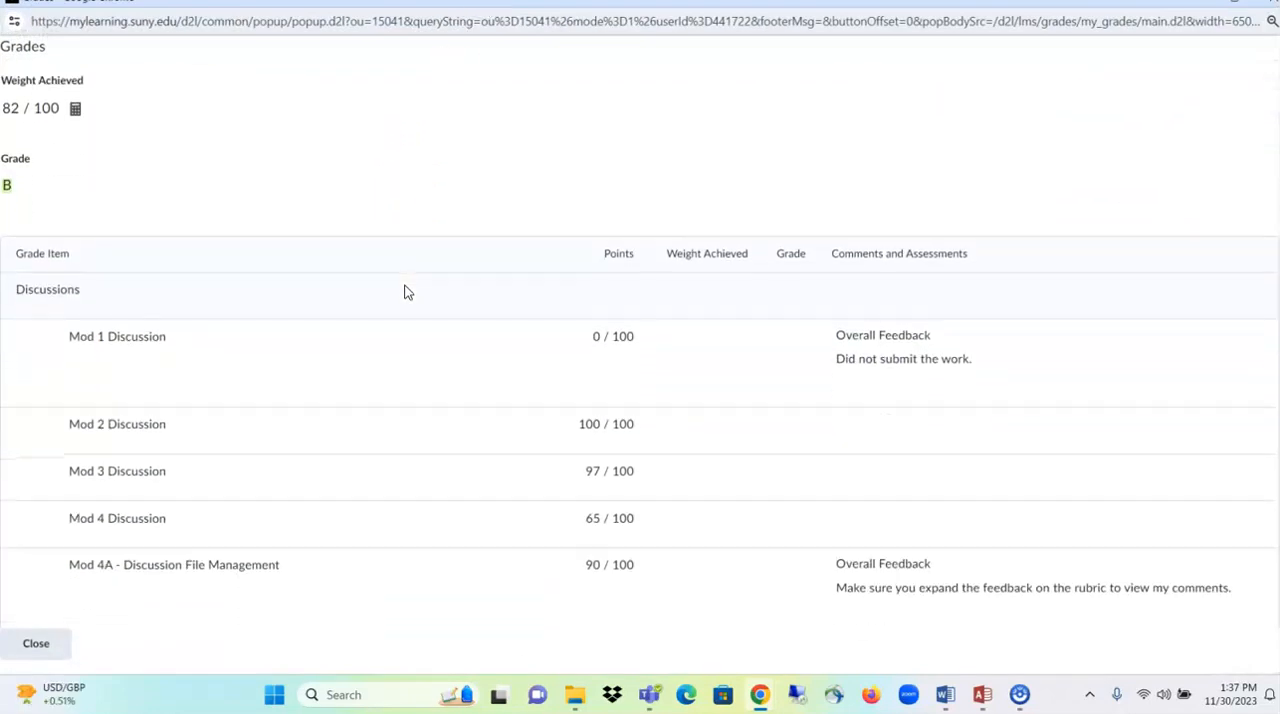
pyautogui.scroll(2, 406, 292)
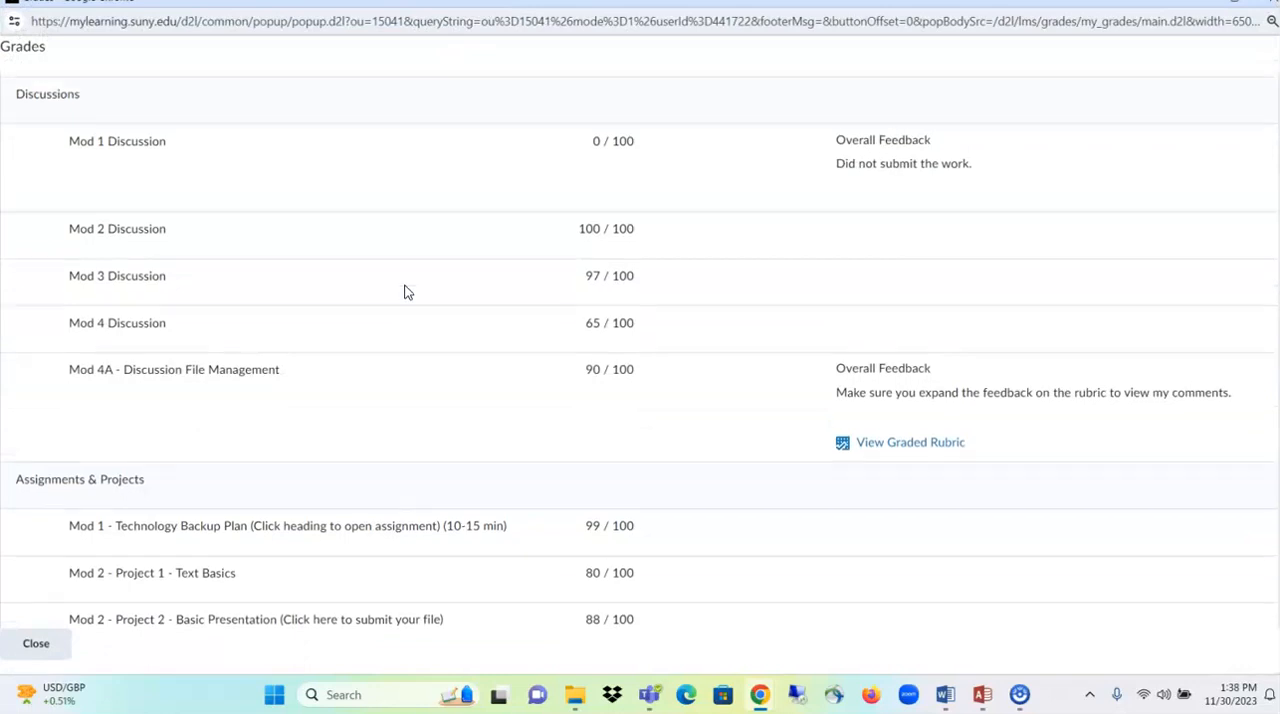
pyautogui.scroll(-1, 406, 291)
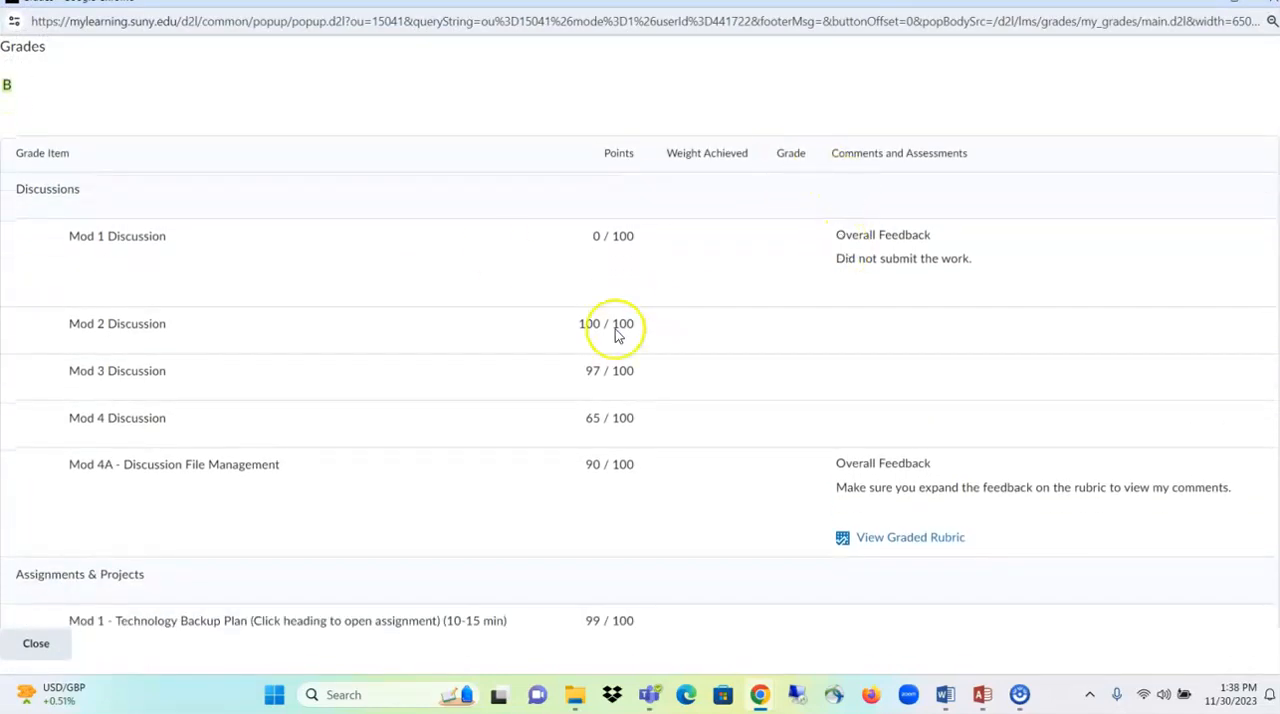
pyautogui.scroll(-1, 503, 443)
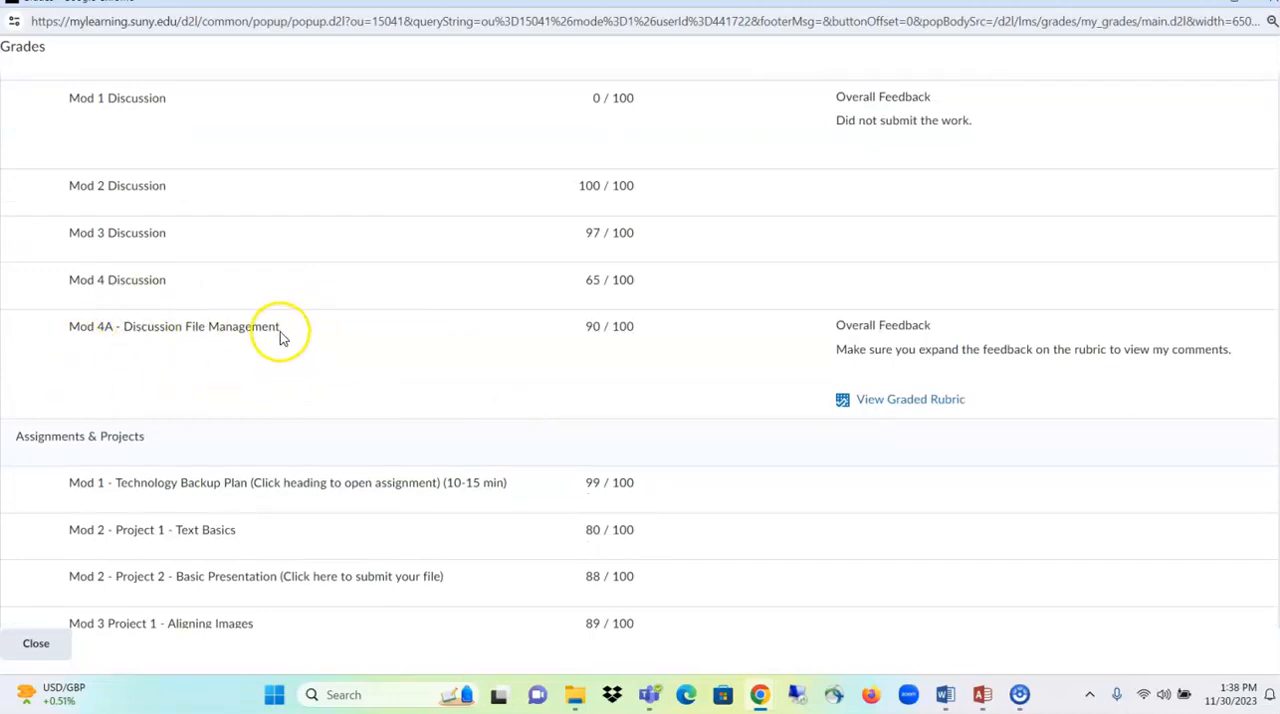
pyautogui.moveTo(280, 330); pyautogui.dragTo(79, 326)
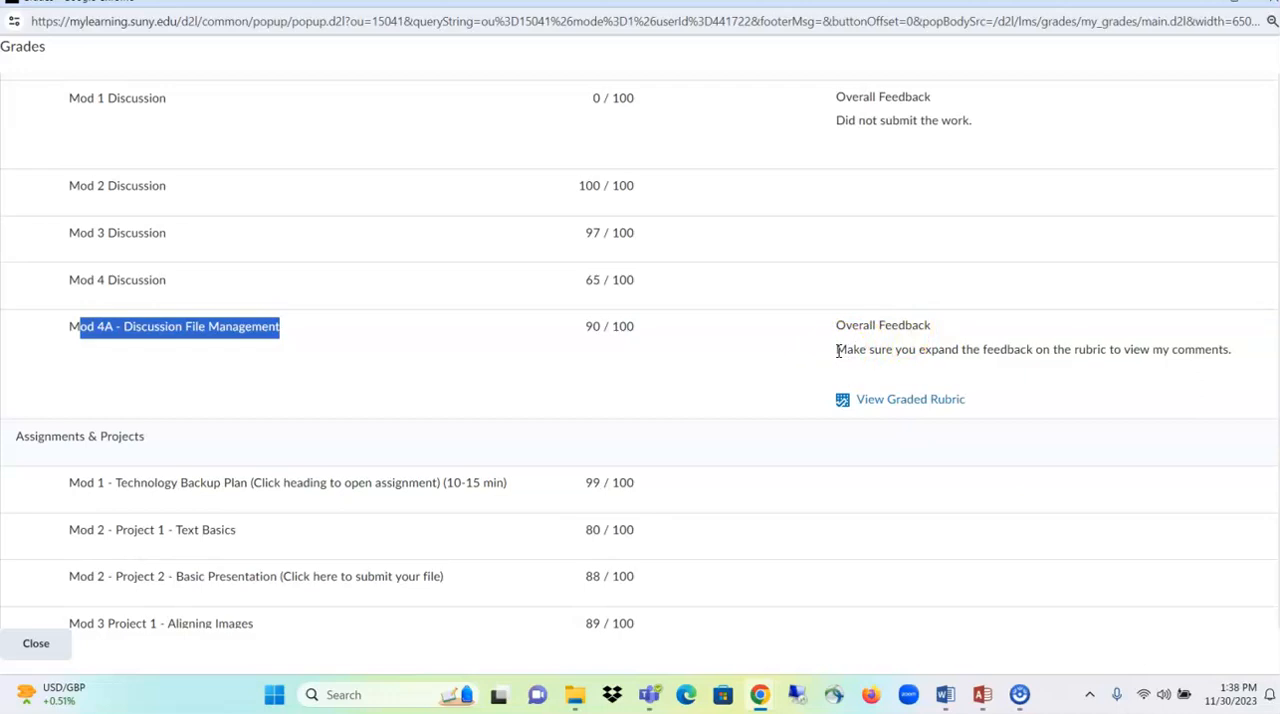
# - View the graded rubric for the Mod 4A discussion and highlight the criterion feedback under First Post - Mechanics
pyautogui.click(930, 404)
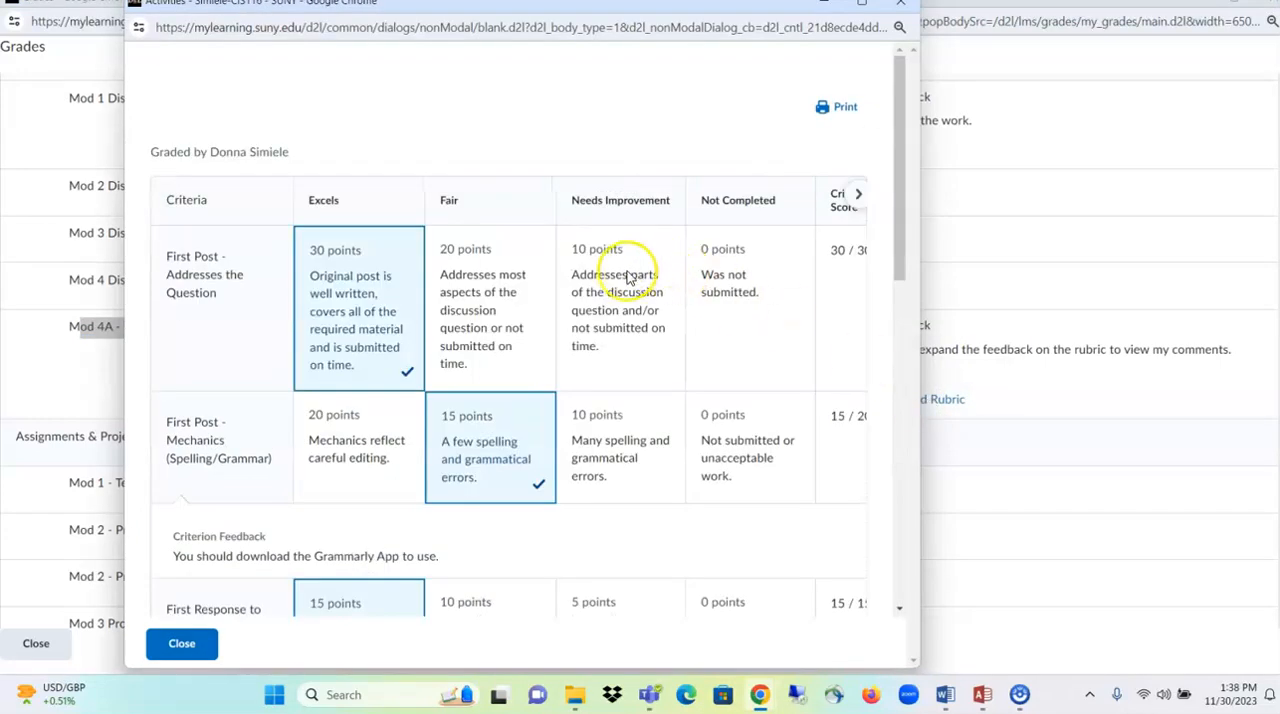
pyautogui.scroll(-1, 598, 309)
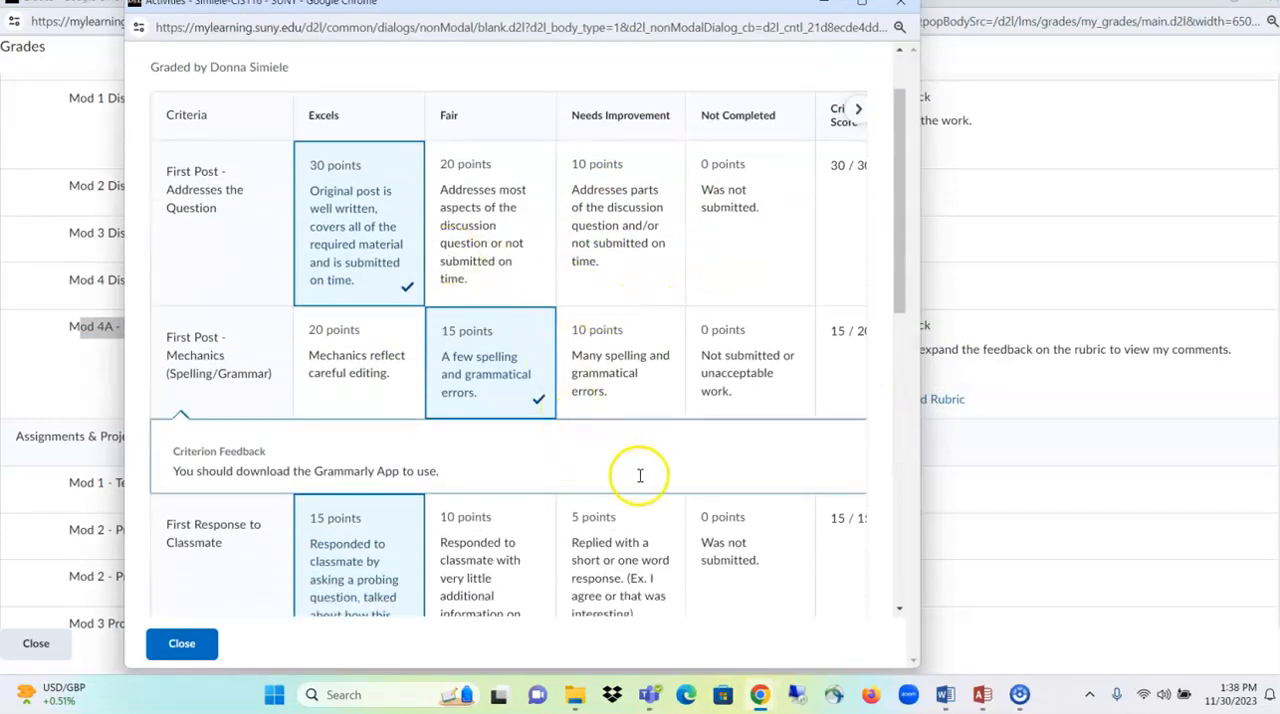
pyautogui.scroll(-2, 643, 475)
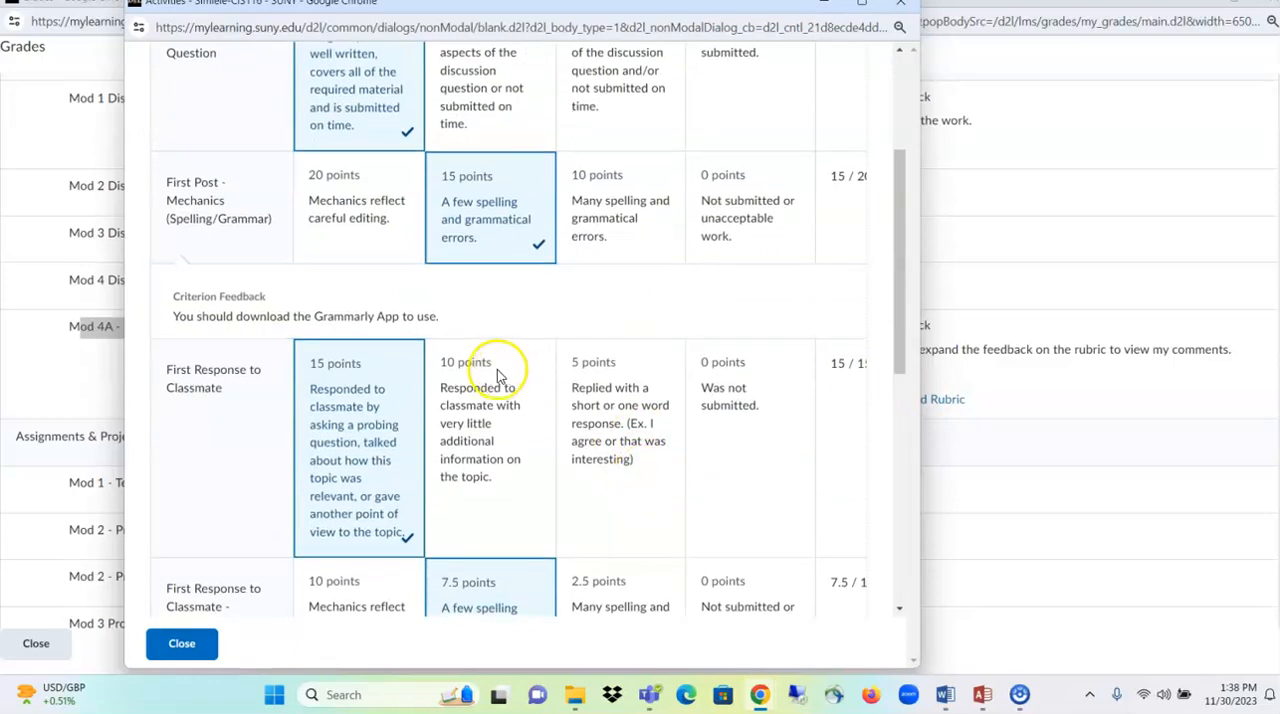
pyautogui.moveTo(175, 317); pyautogui.dragTo(443, 312)
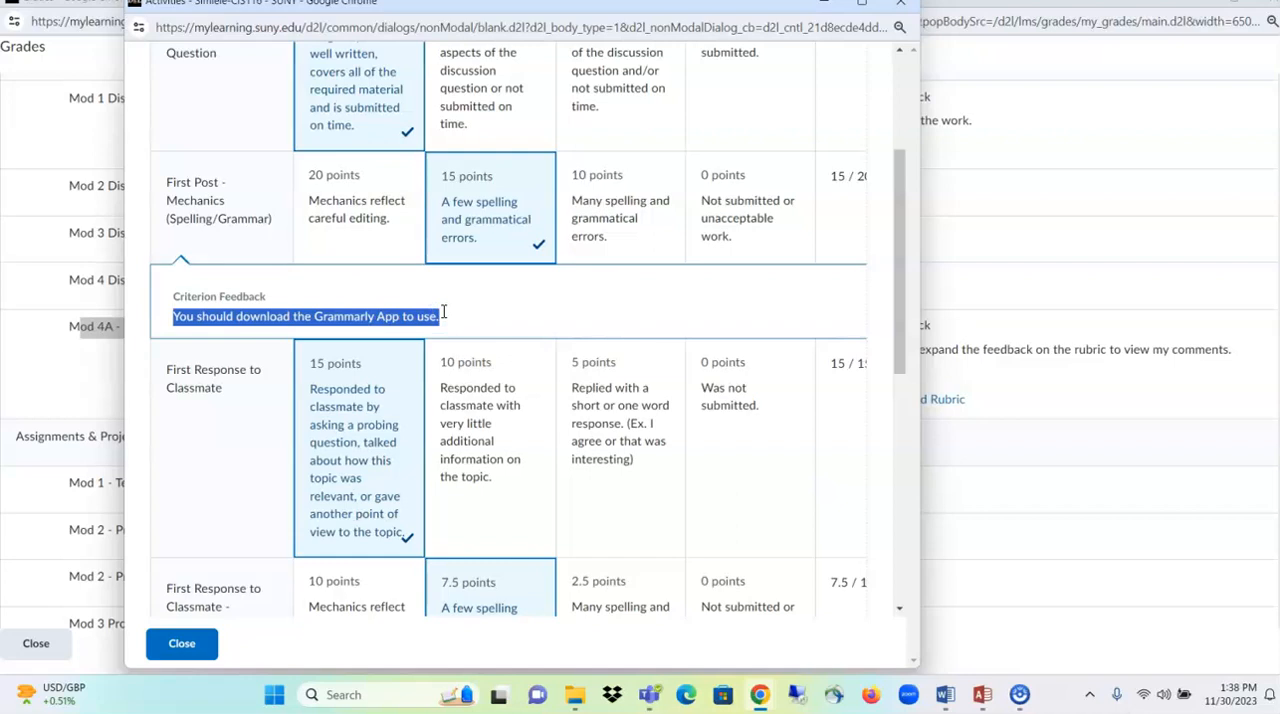
# - Review the selected levels across the graded rubric's criteria, and close the rubric and the grades preview
pyautogui.scroll(-2, 443, 312)
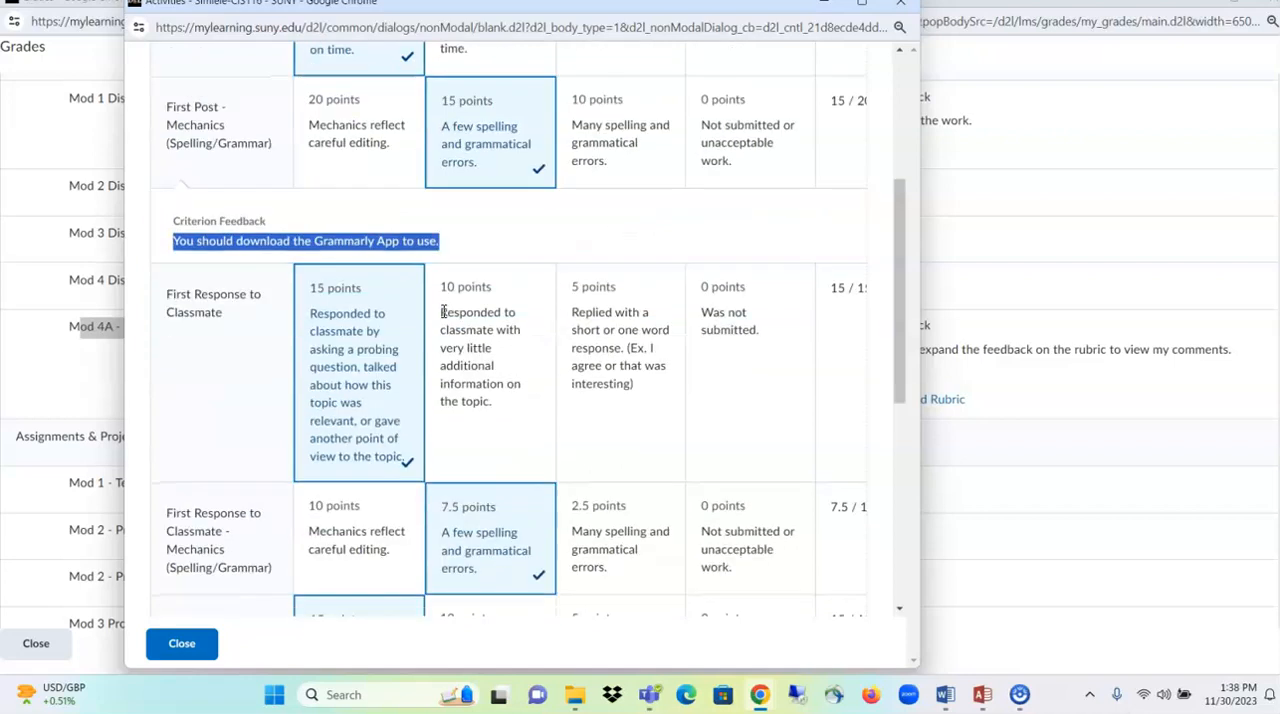
pyautogui.scroll(-1, 445, 318)
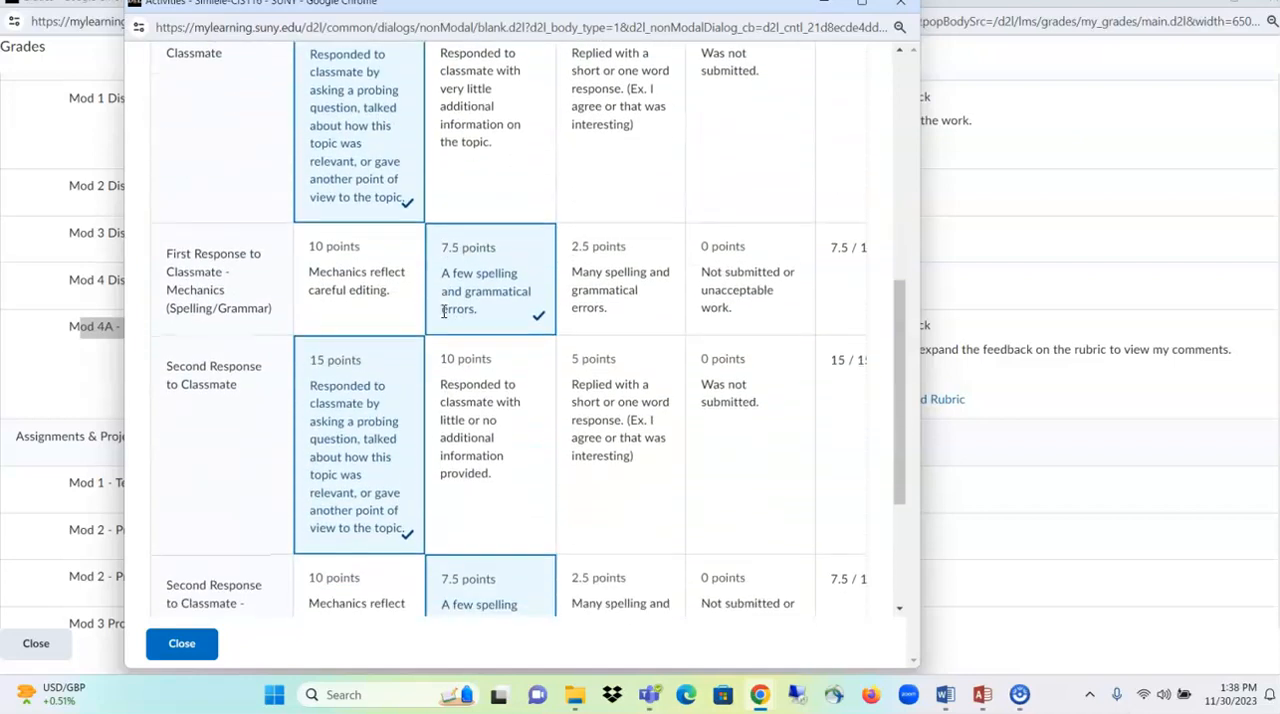
pyautogui.scroll(2, 445, 318)
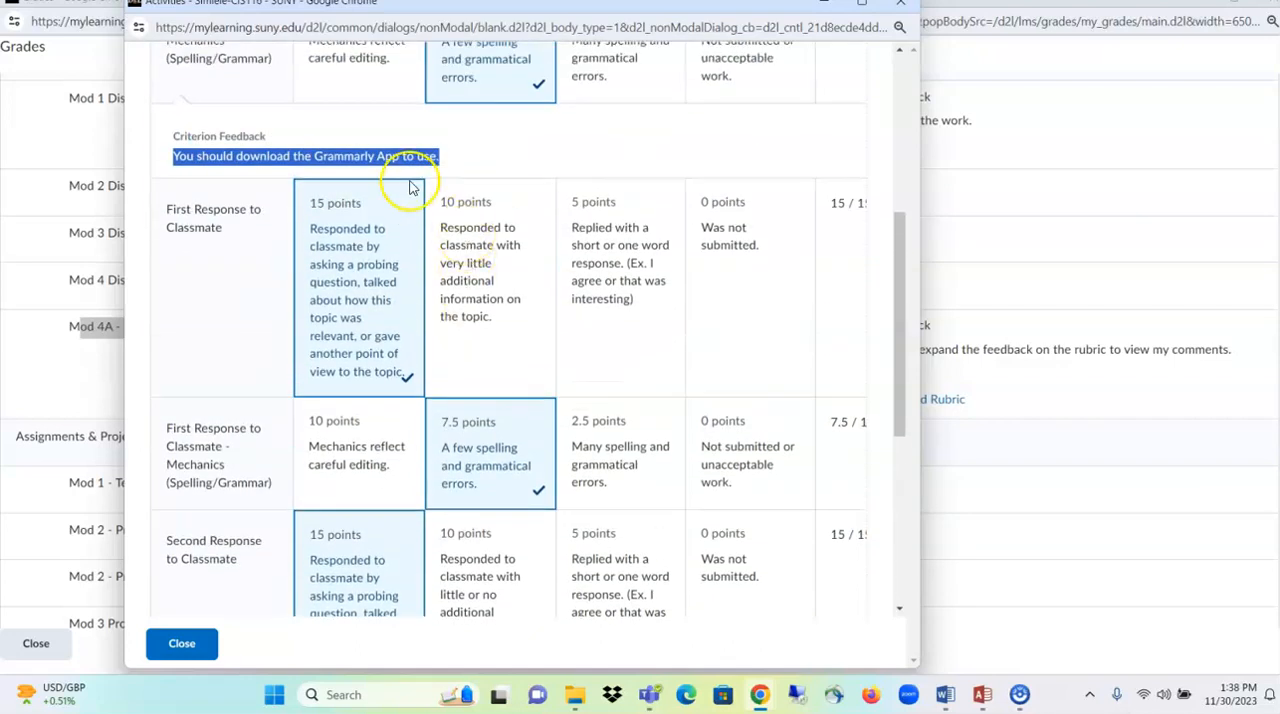
pyautogui.scroll(2, 407, 178)
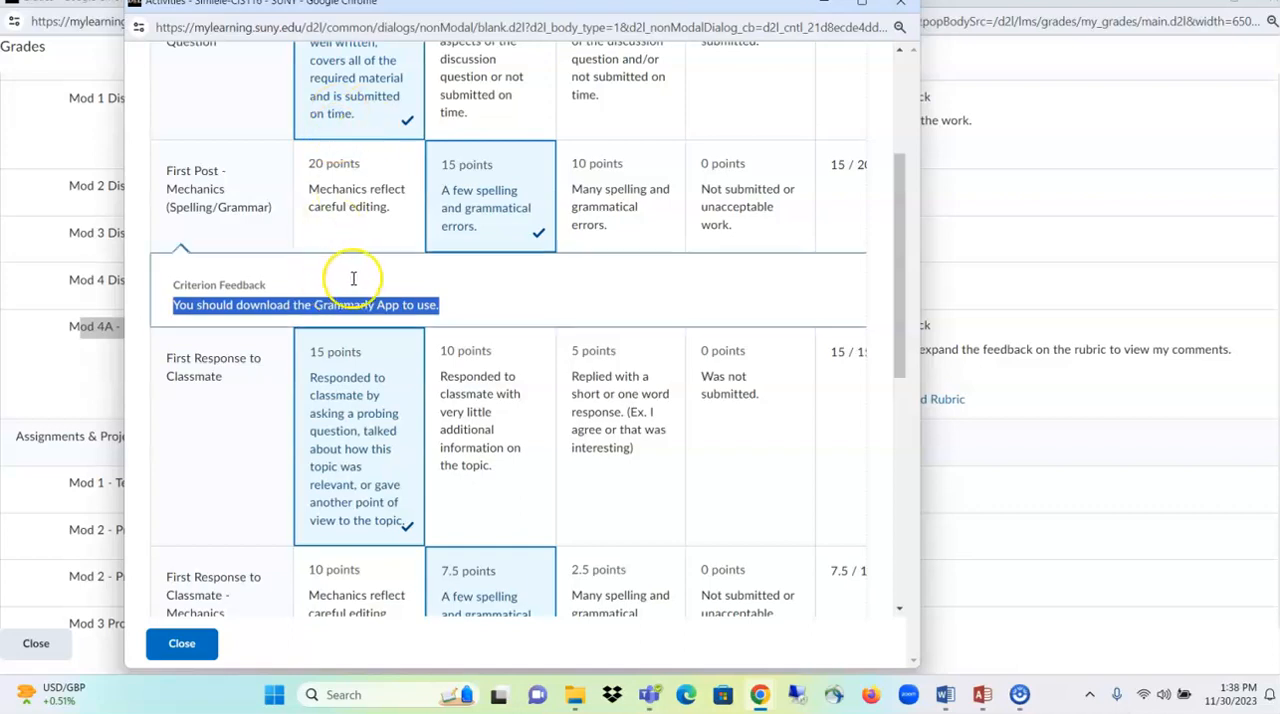
pyautogui.scroll(2, 357, 278)
pyautogui.scroll(1, 357, 278)
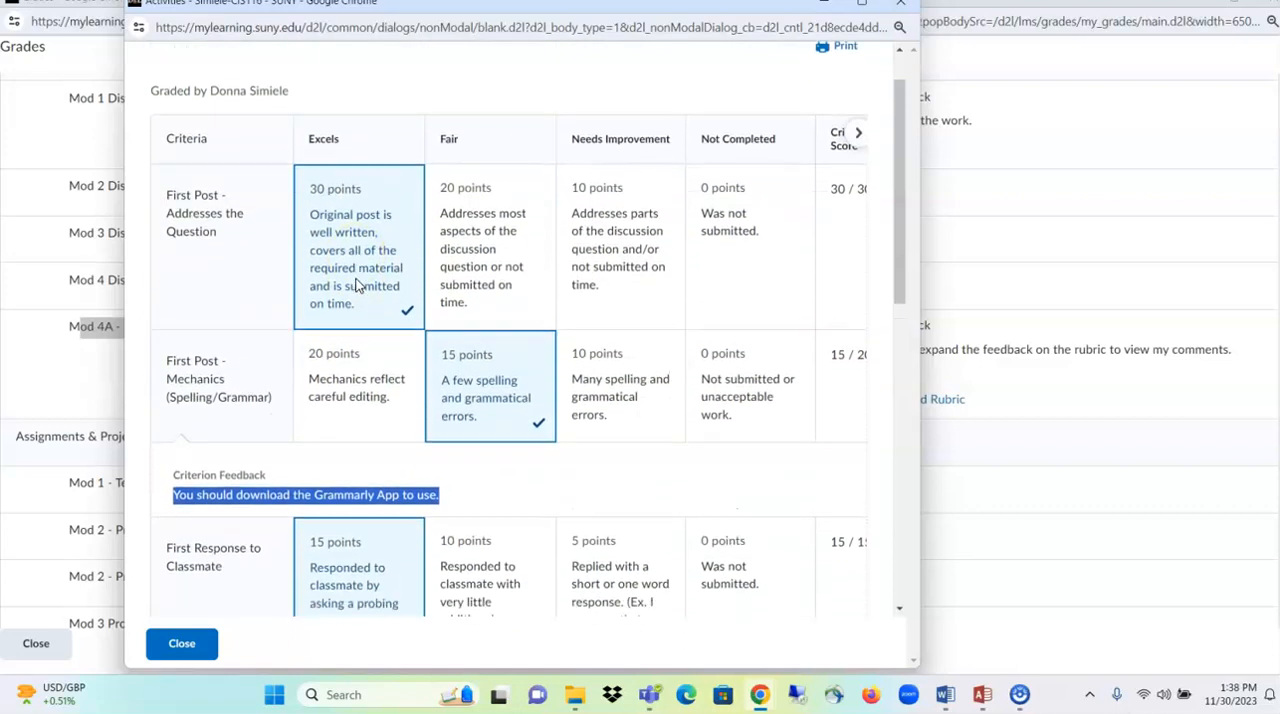
pyautogui.scroll(-4, 357, 278)
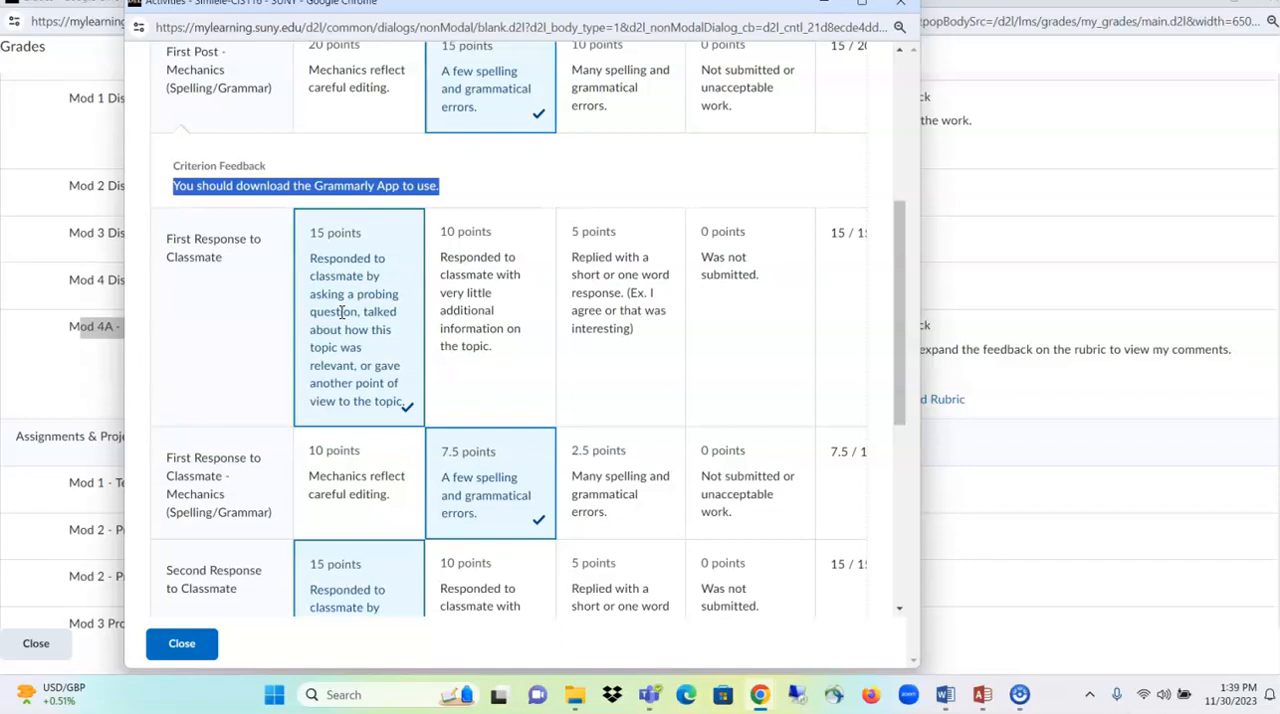
pyautogui.click(182, 645)
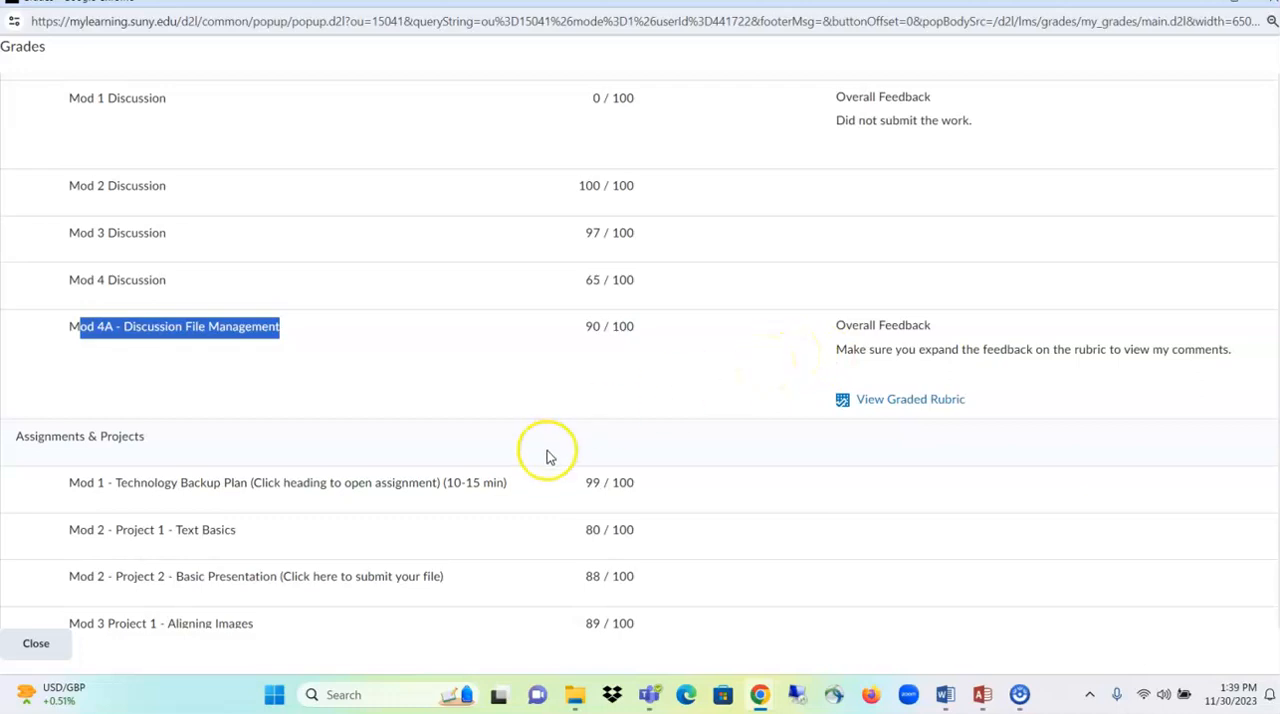
pyautogui.click(40, 644)
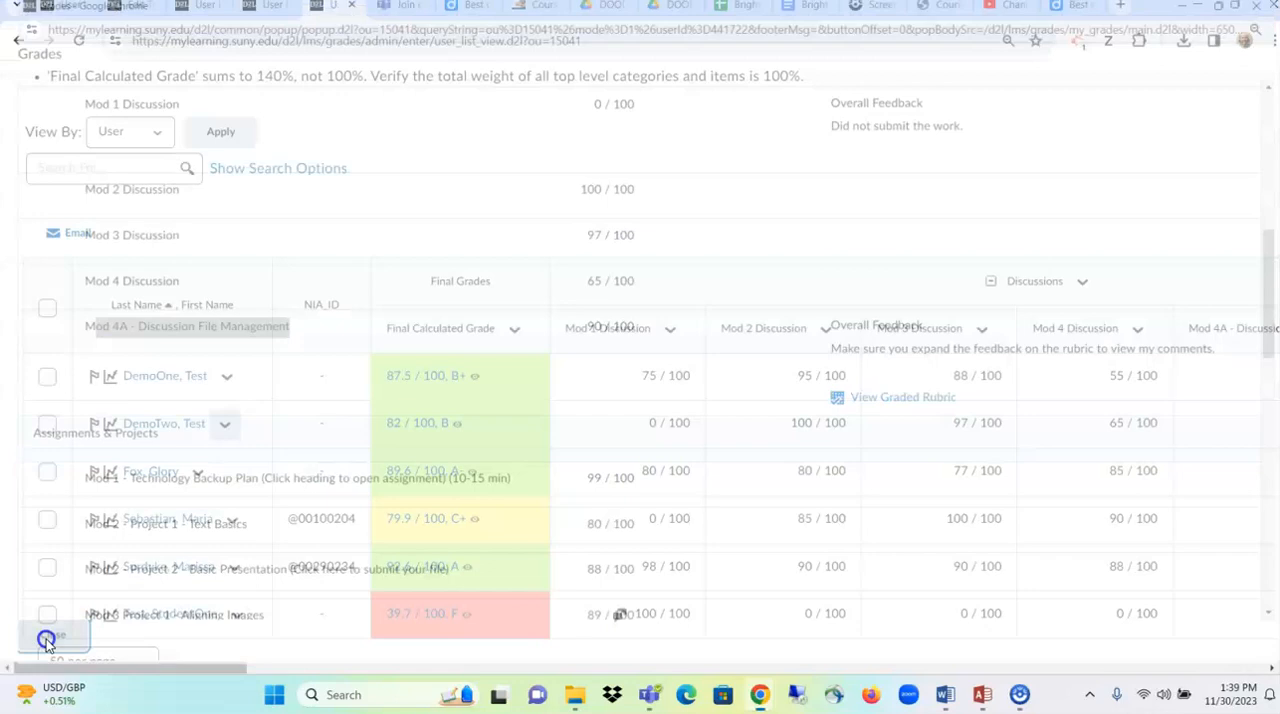